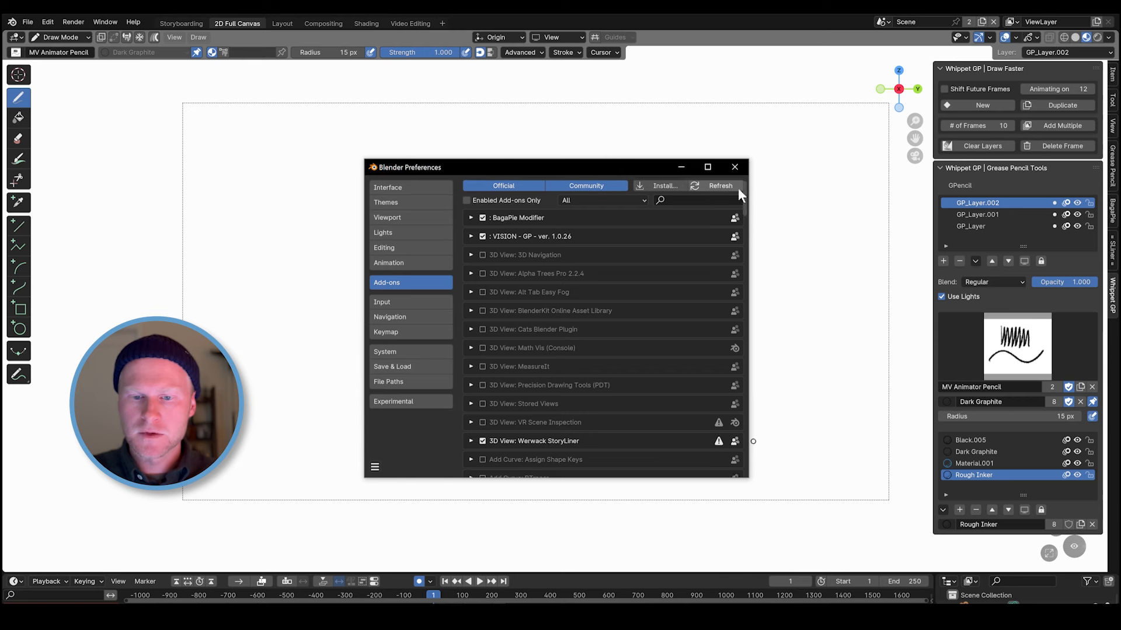
Review the Whippet GP add-on's details in the add-on preferences and close the preferences window.
left_click_drag(742, 210, 734, 478)
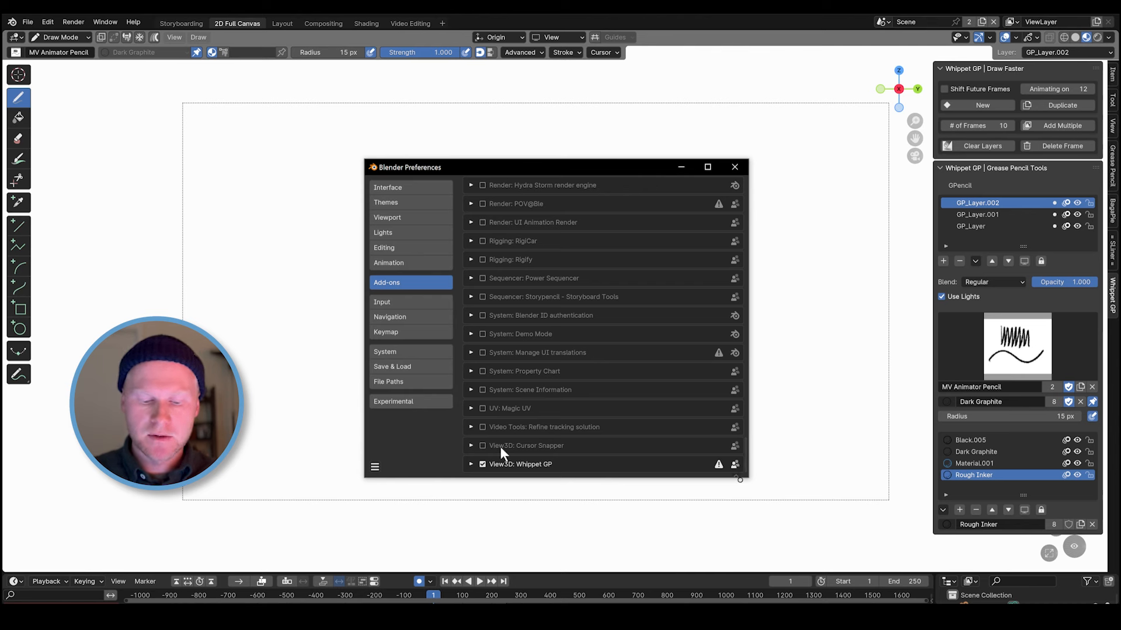
left_click(470, 464)
scroll(747, 453, "down", 3)
scroll(741, 450, "down", 2)
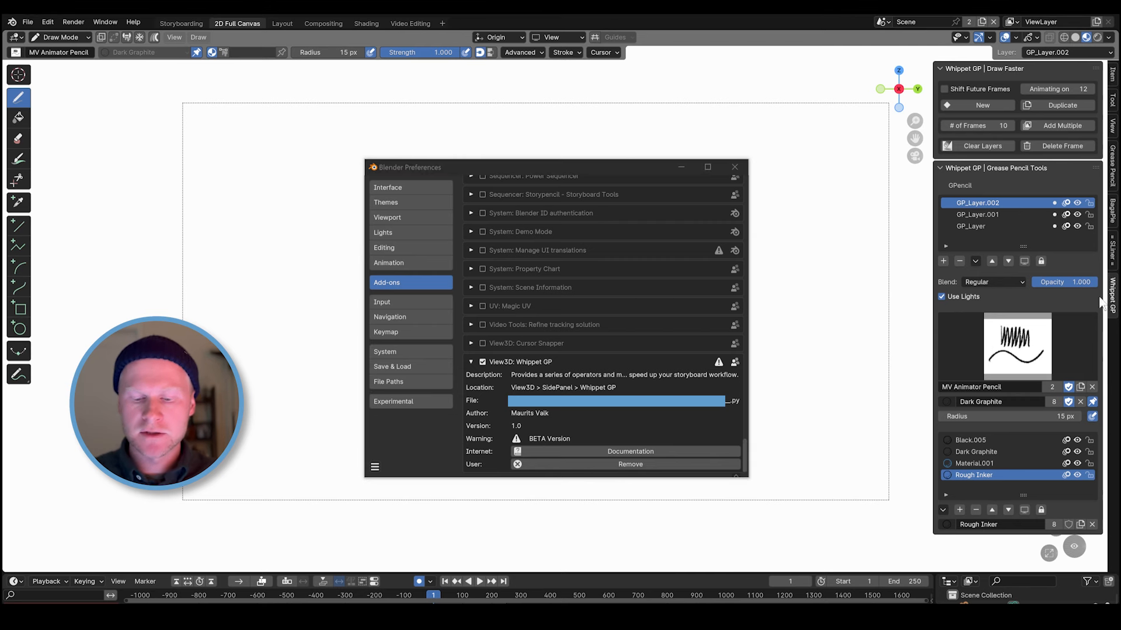
left_click(645, 453)
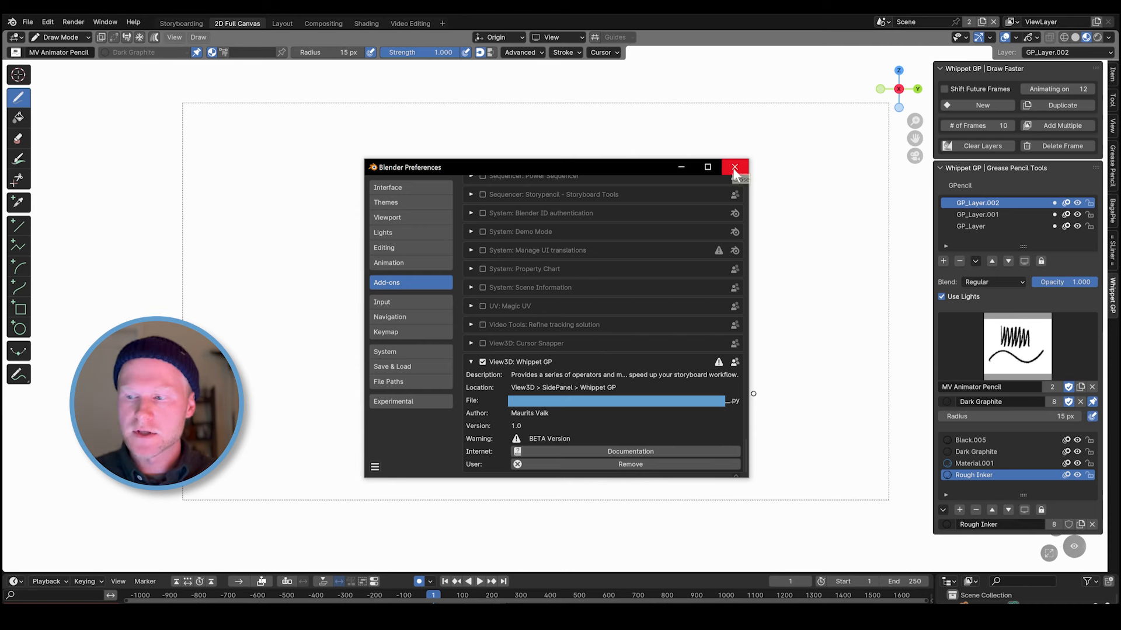
left_click(737, 171)
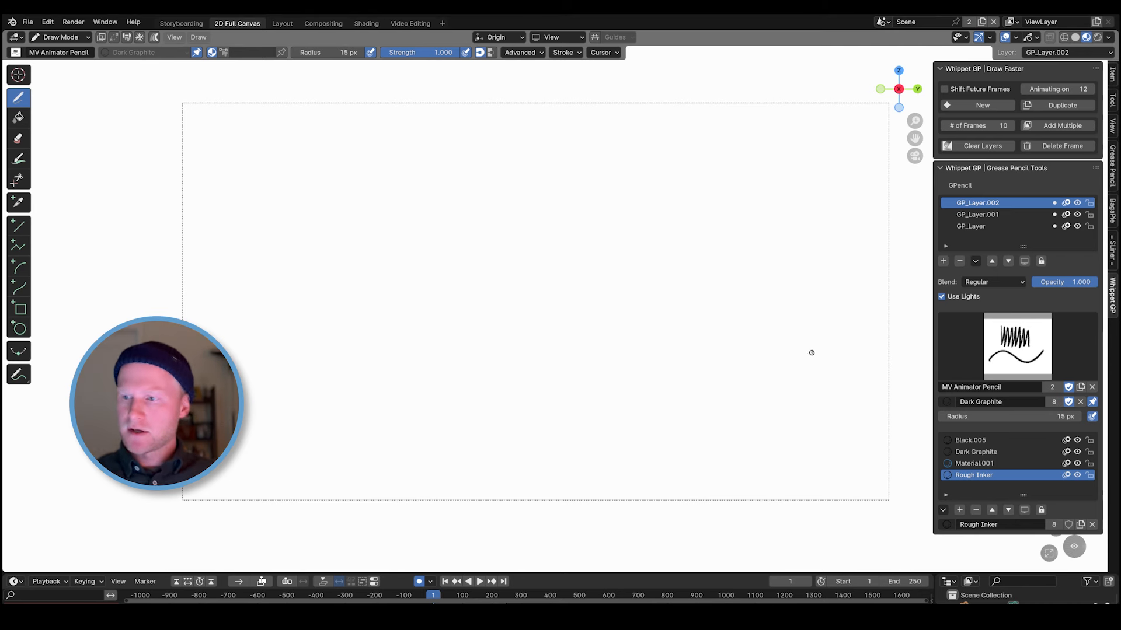
Enlarge the timeline area and use Whippet GP to add a new blank keyframe at frame 13.
key("n")
key("n")
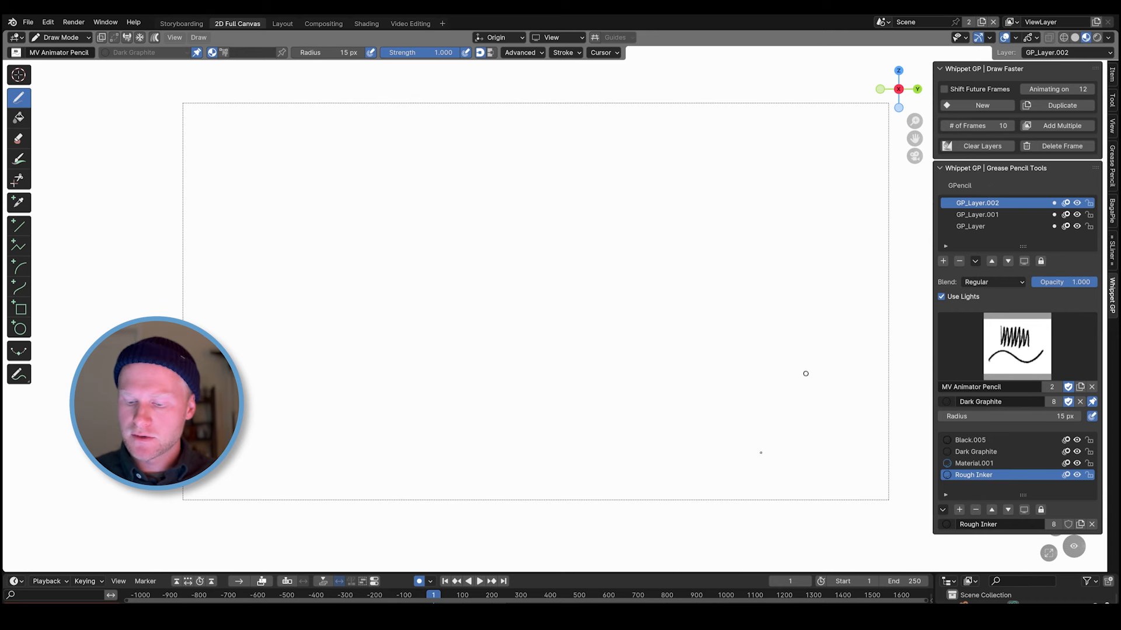
left_click_drag(717, 569, 729, 413)
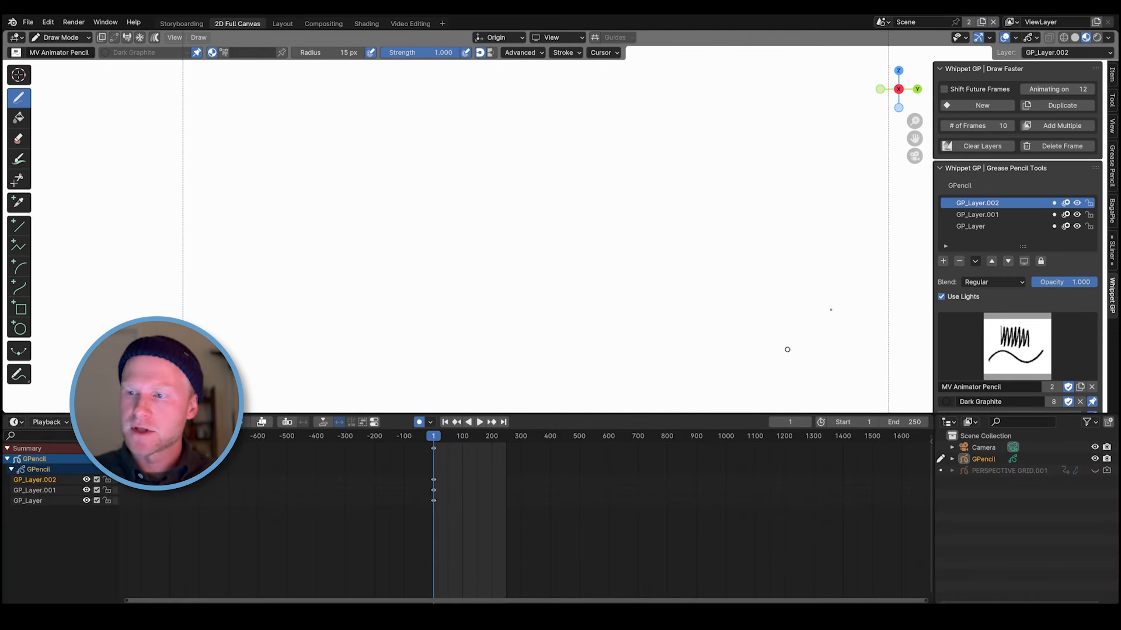
left_click(988, 109)
middle_click_drag(578, 485, 605, 494, "ctrl")
middle_click_drag(489, 536, 579, 534)
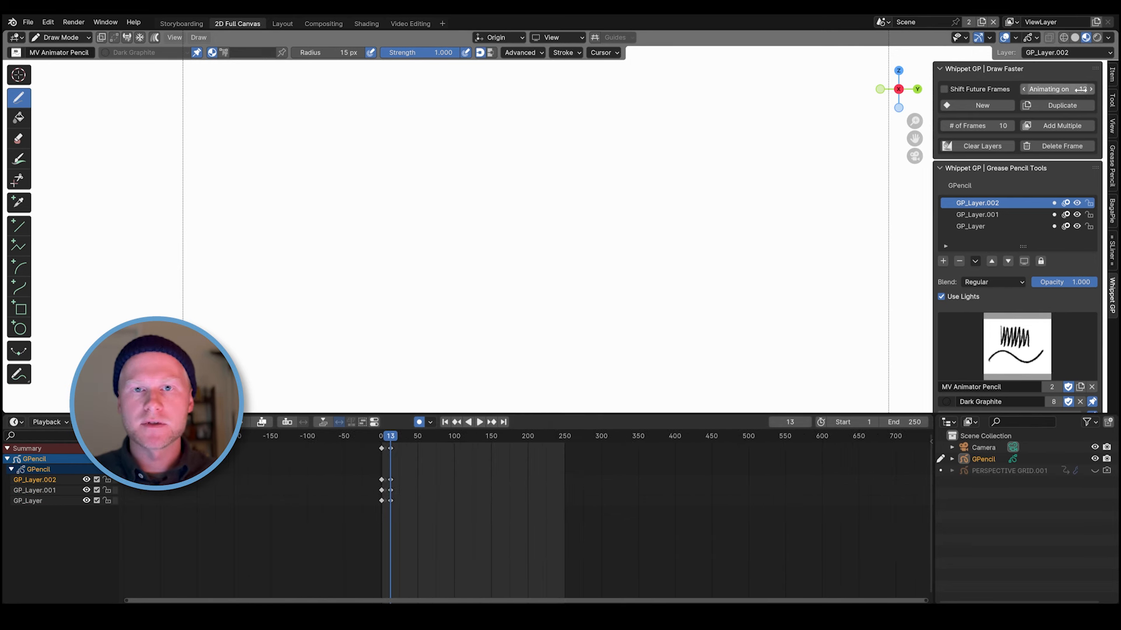
Draw the number 13 on the canvas and duplicate the drawing's keyframe to frame 25 with Whippet GP.
mouse_move(503, 186)
left_mouse_down()
mouse_move(503, 238)
mouse_move(520, 254)
left_mouse_up()
left_click(1046, 109)
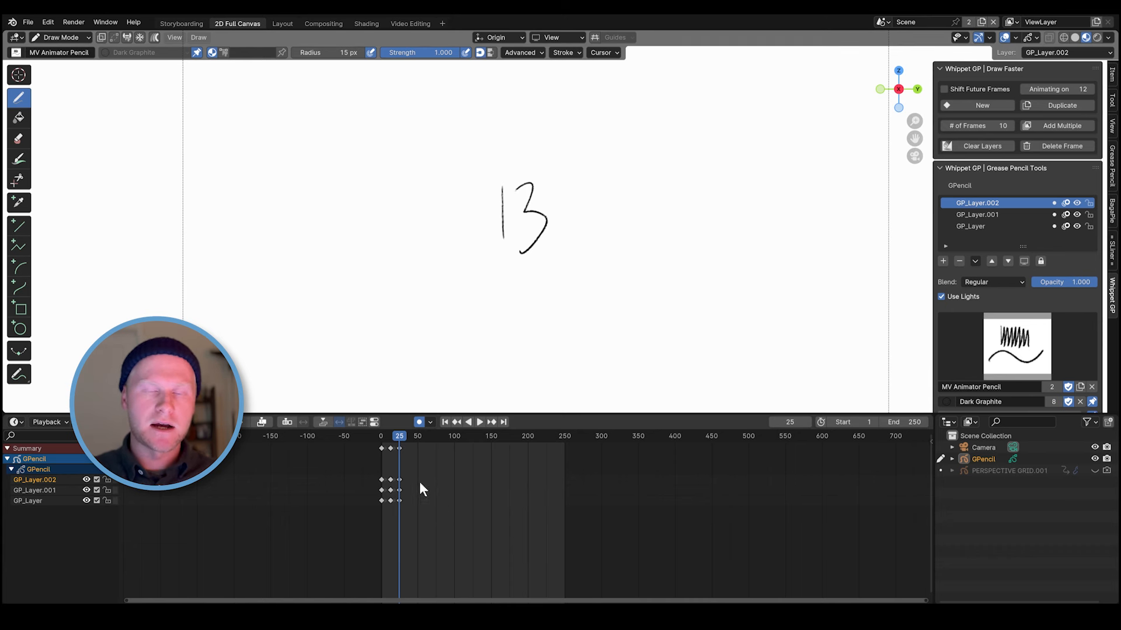
left_click_drag(1029, 91, 1062, 89)
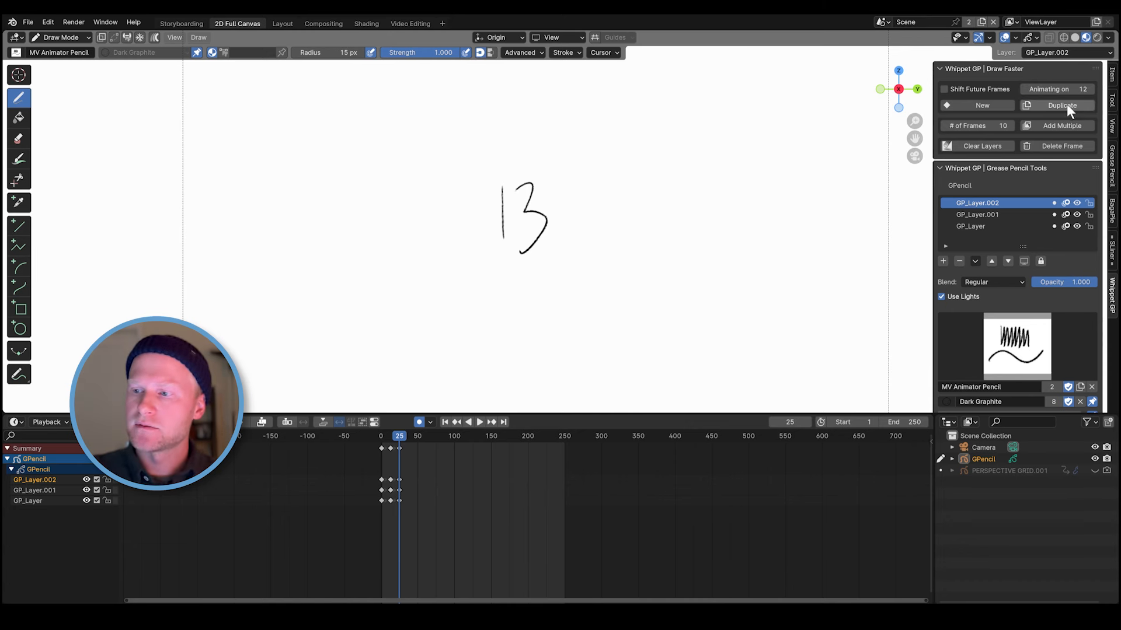
Shrink the timeline area and open the keymap preferences, placing their window over the middle of the canvas.
left_click_drag(546, 414, 528, 516)
left_click(48, 22)
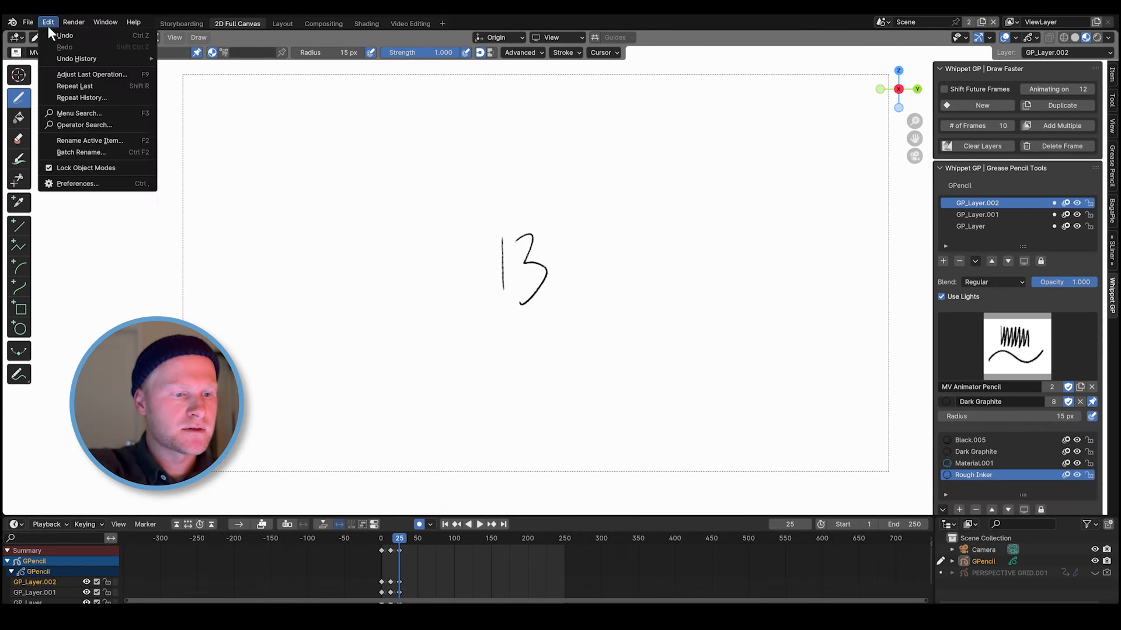
left_click(82, 183)
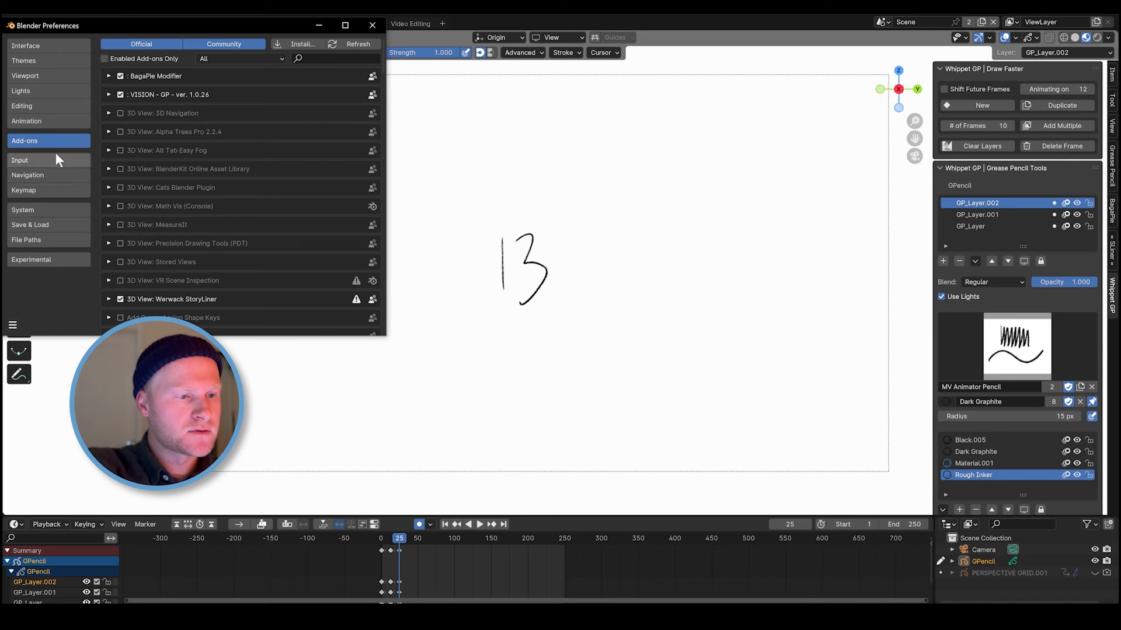
left_click(56, 189)
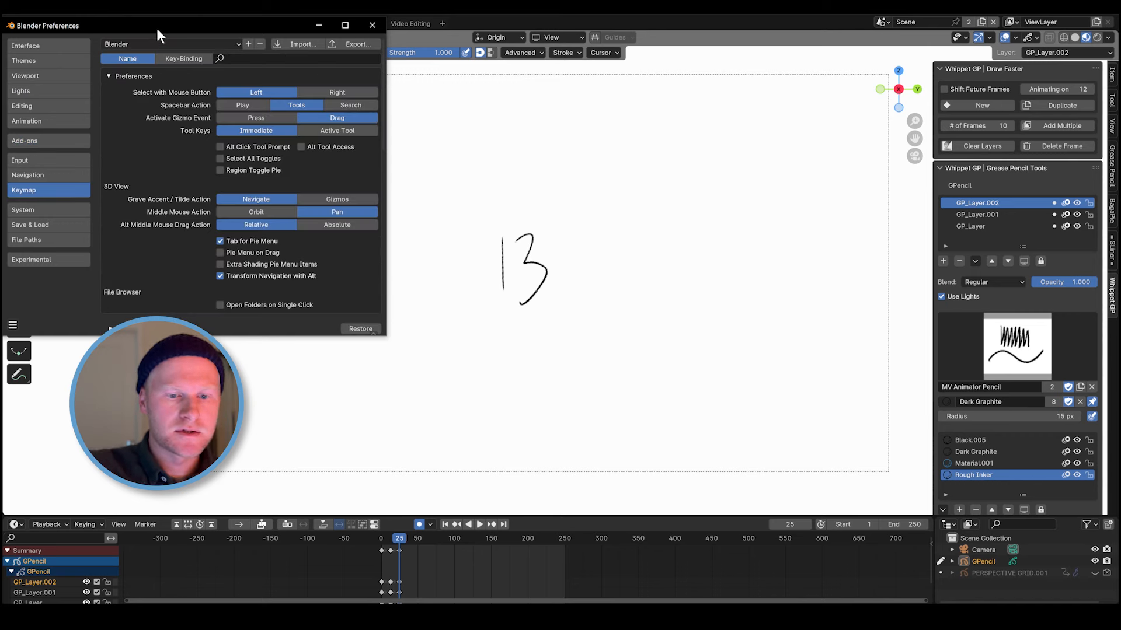
left_click_drag(156, 28, 550, 125)
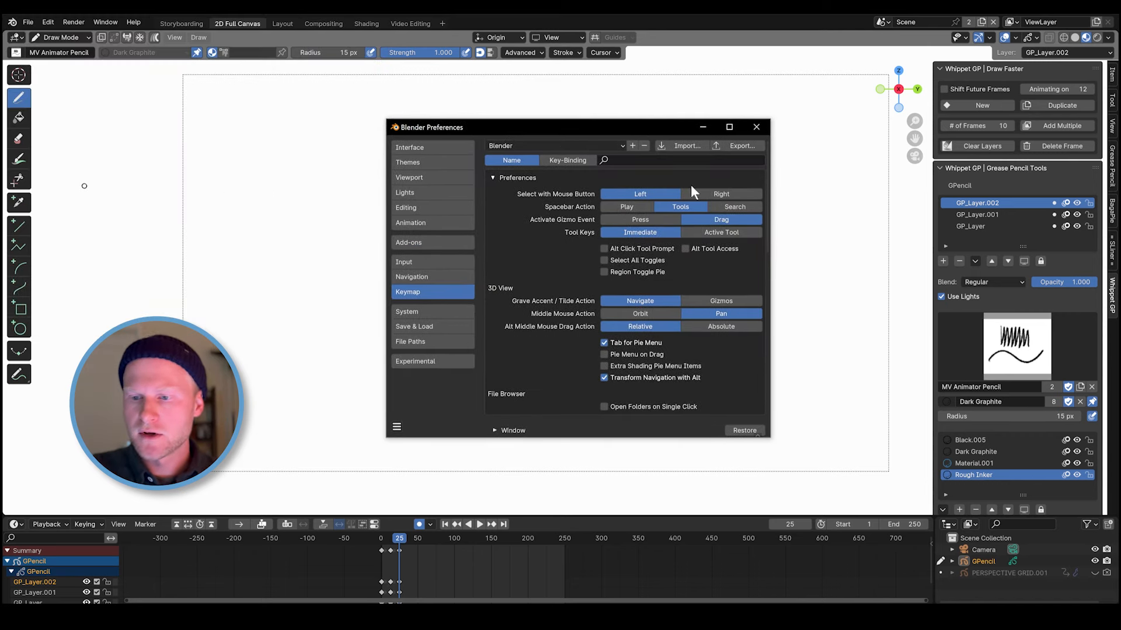
Search the keymap by key binding for "shift f" to examine its shortcuts, and clear the search.
scroll(764, 272, "down", 15)
scroll(767, 269, "up", 10)
scroll(768, 269, "up", 6)
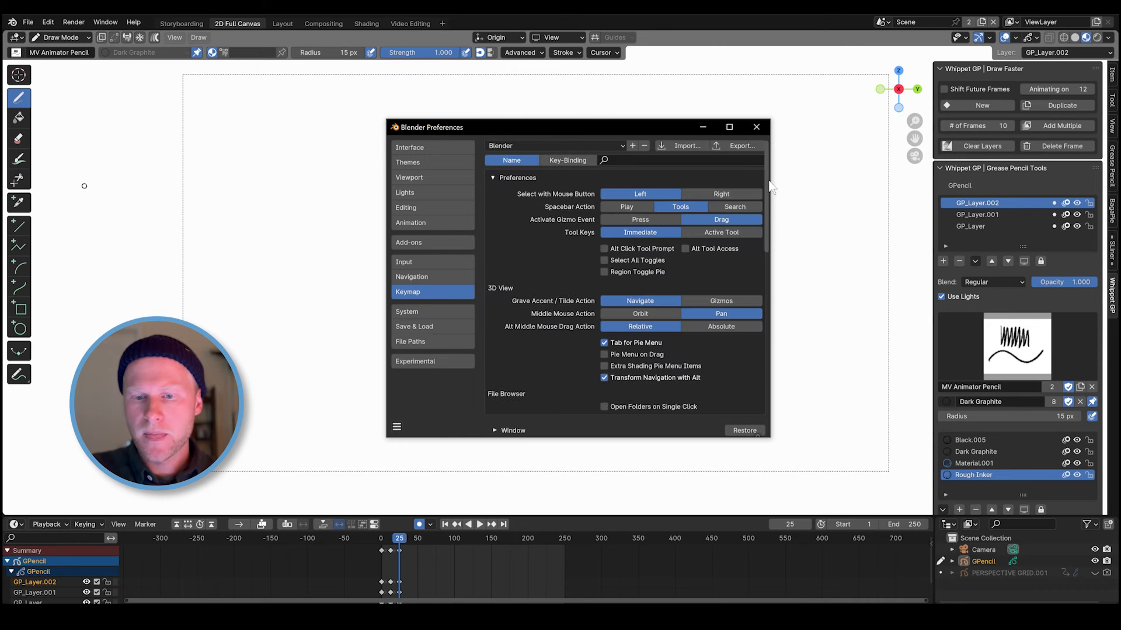
left_click(571, 161)
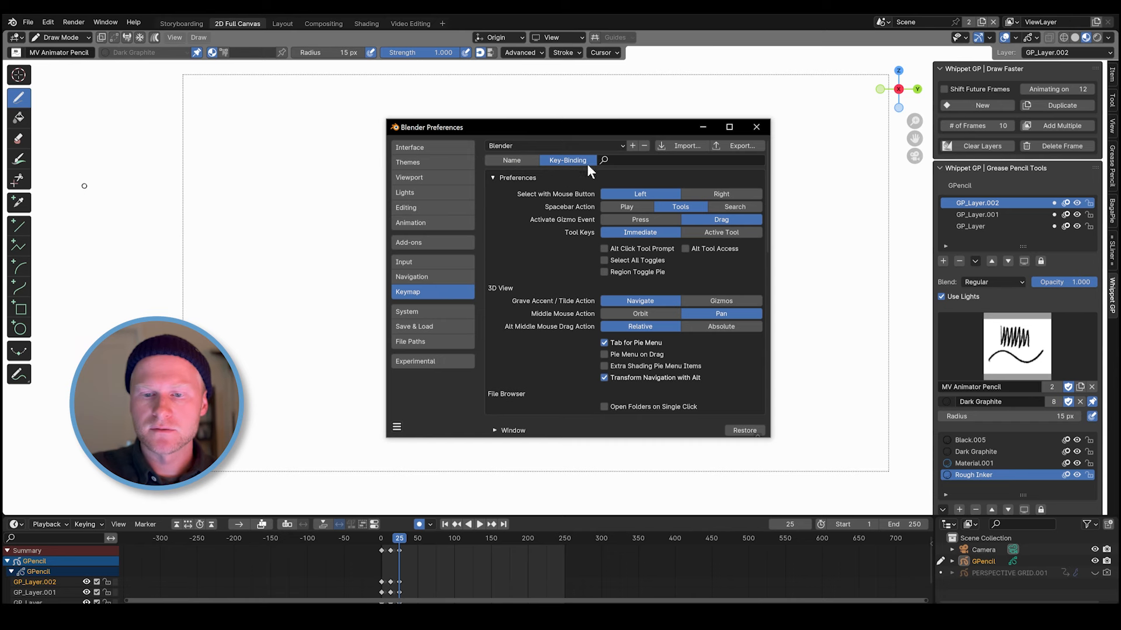
left_click(618, 159)
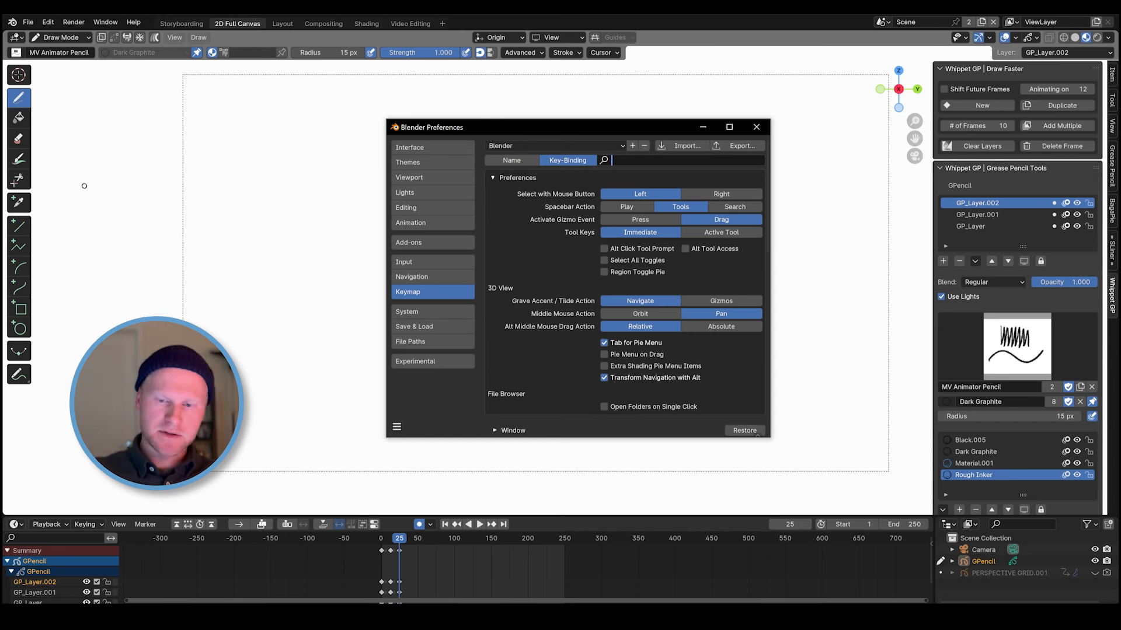
type("shift ")
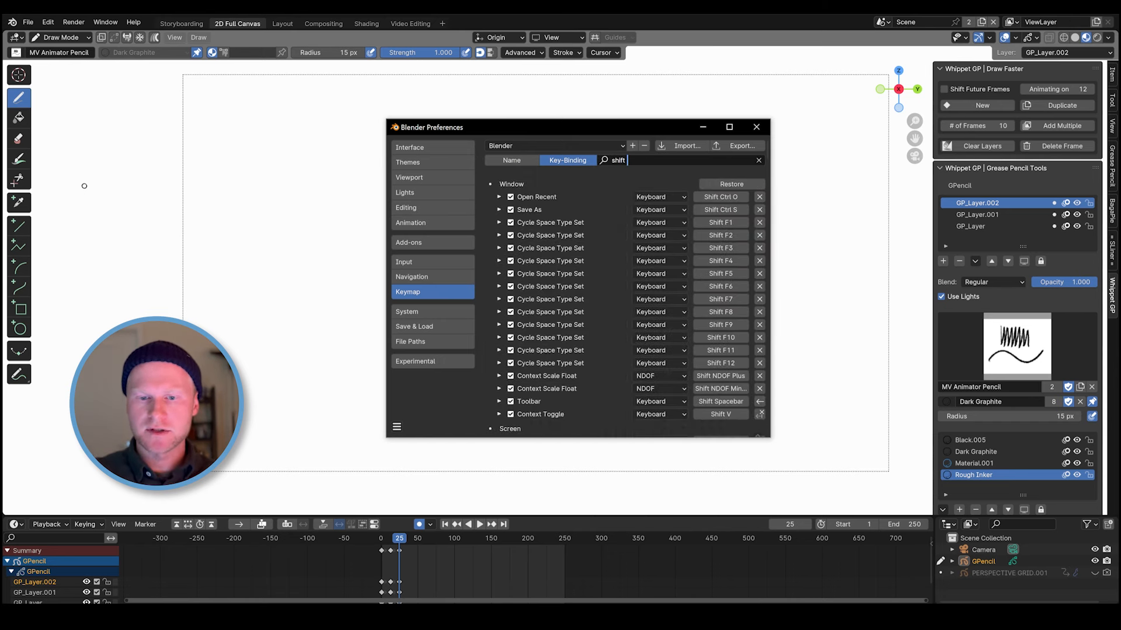
type("f")
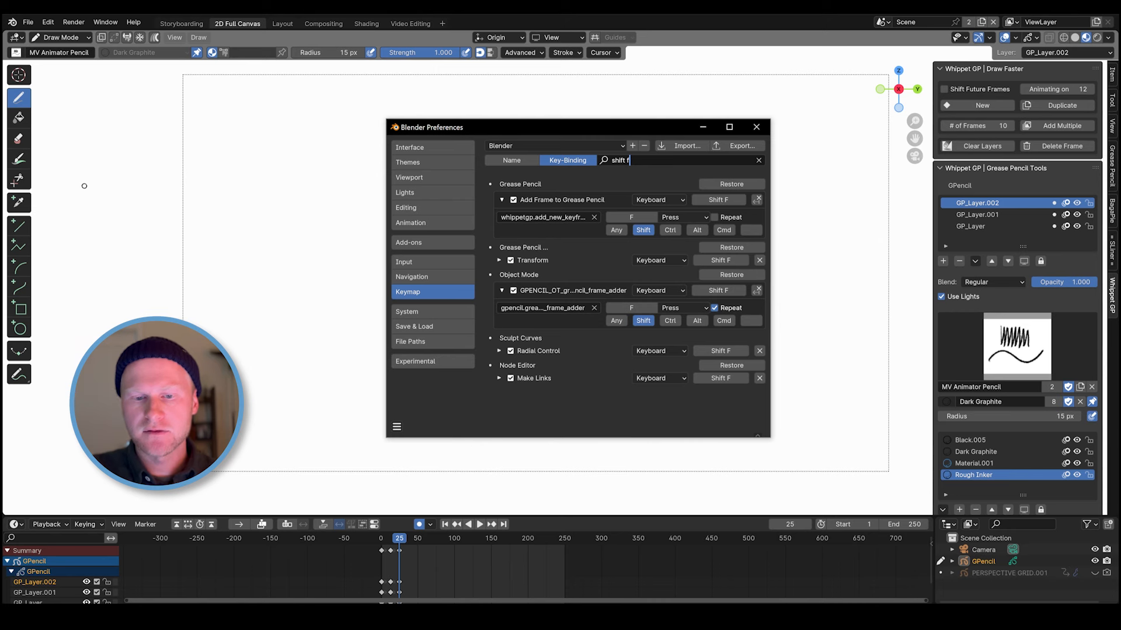
left_click(758, 160)
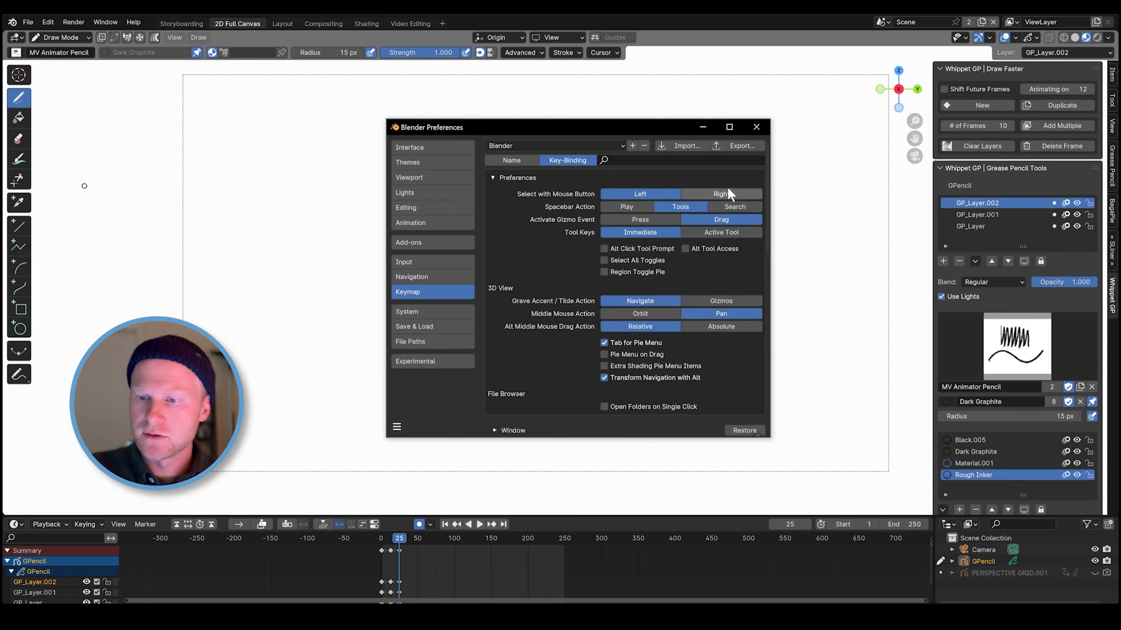
Expand the Grease Pencil keymap section and look through the Grease Pencil Stroke Paint Mode shortcuts.
mouse_move(764, 176)
left_mouse_down()
mouse_move(768, 255)
mouse_move(751, 153)
mouse_move(763, 196)
mouse_move(757, 315)
left_mouse_up()
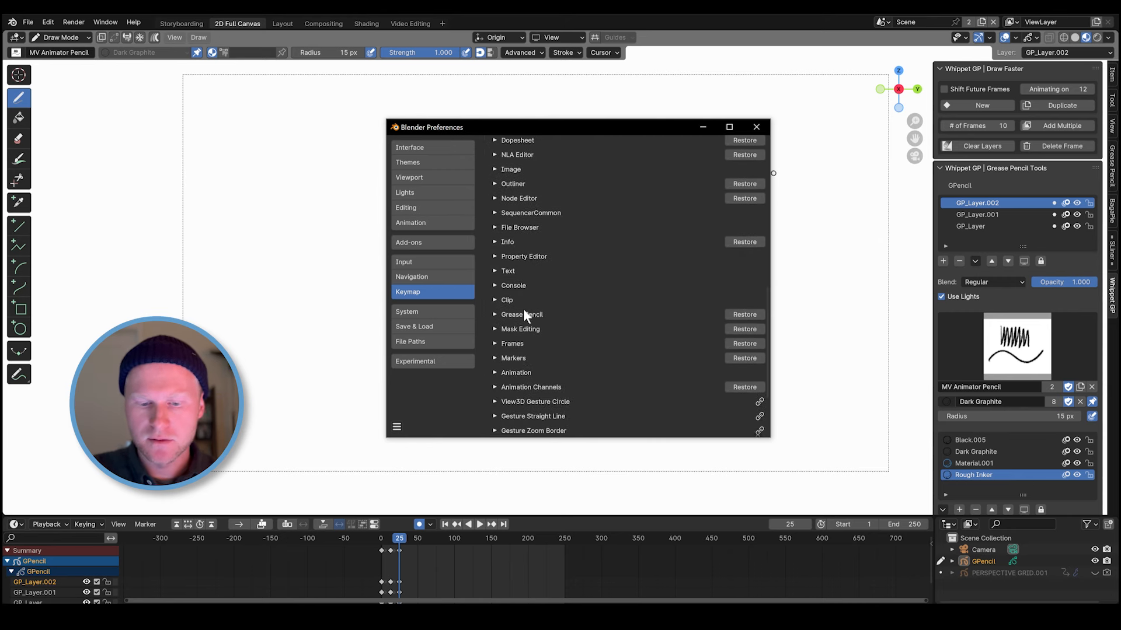
left_click(494, 314)
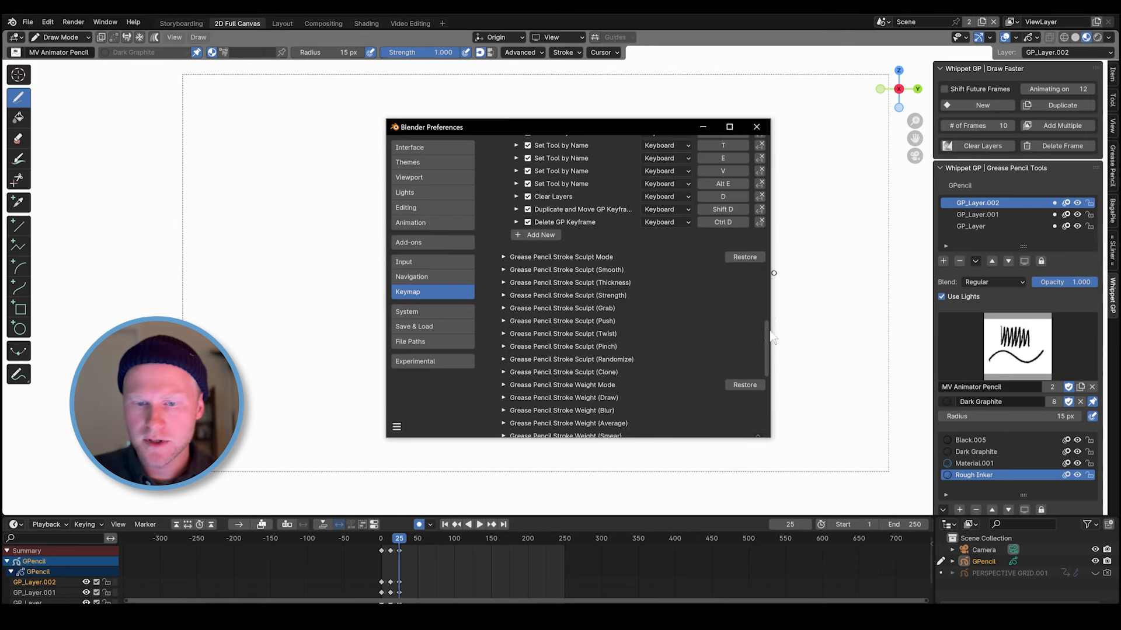
left_click_drag(767, 331, 765, 249)
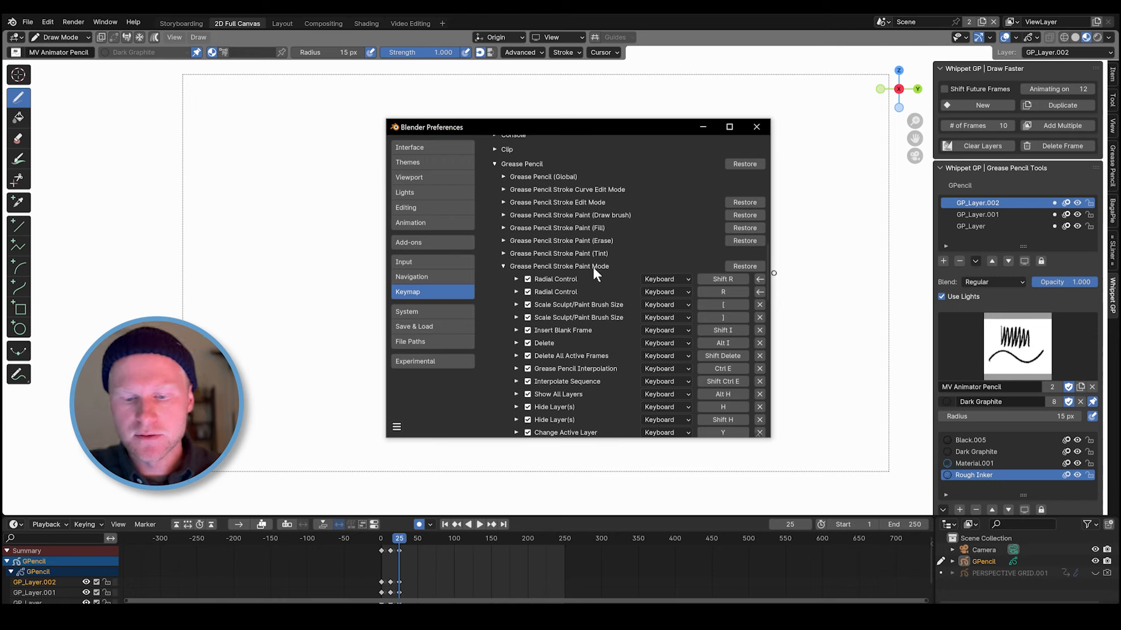
left_click_drag(768, 268, 761, 318)
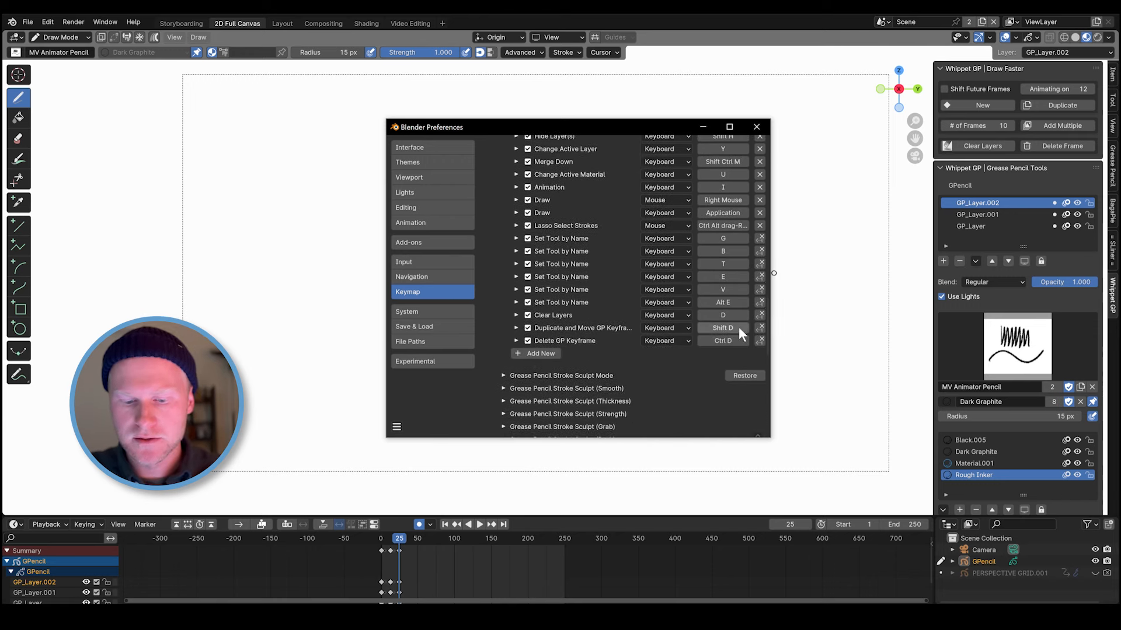
Add a trial Grease Pencil Stroke Paint Mode shortcut, assign it whippetgp.add_new_keyframe, and remove the entry.
left_click(546, 355)
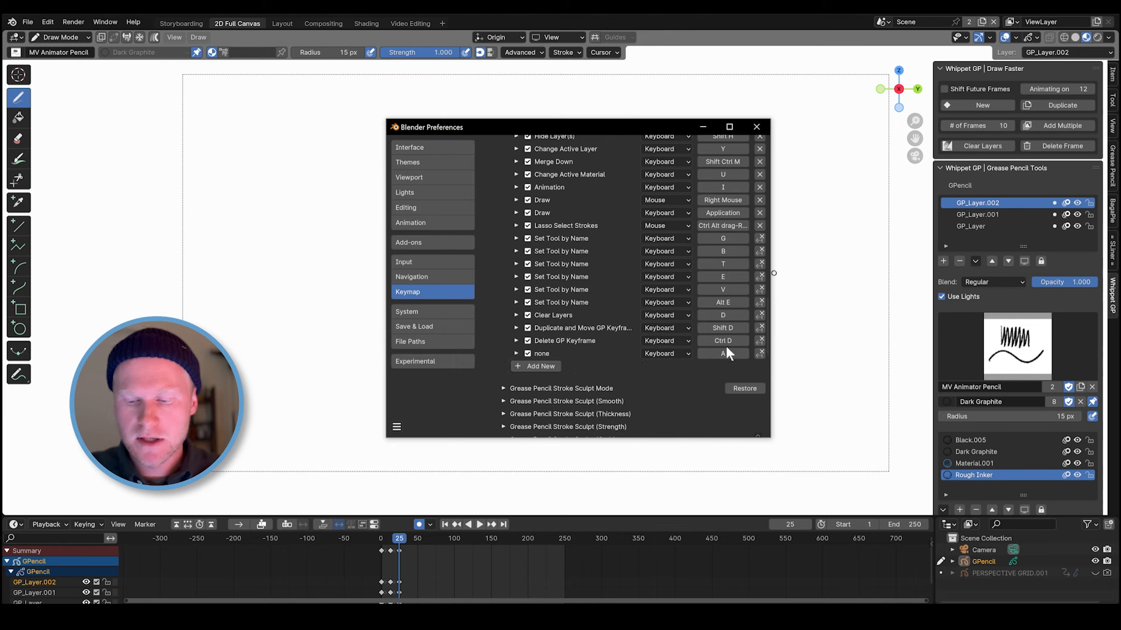
left_click_drag(769, 334, 769, 344)
left_click(519, 298)
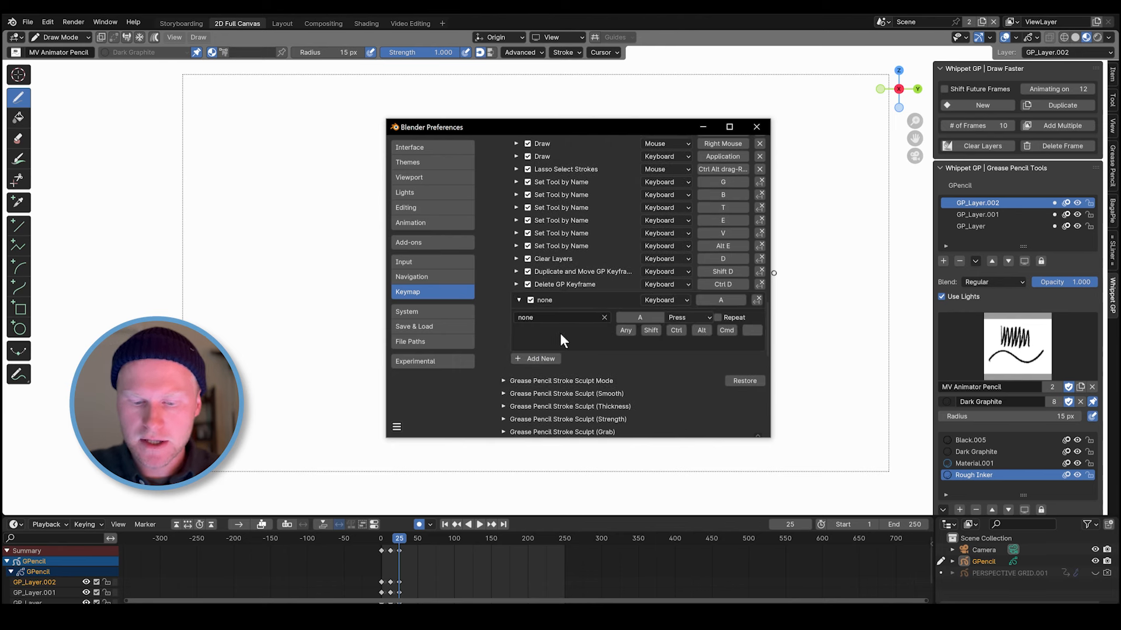
left_click(552, 317)
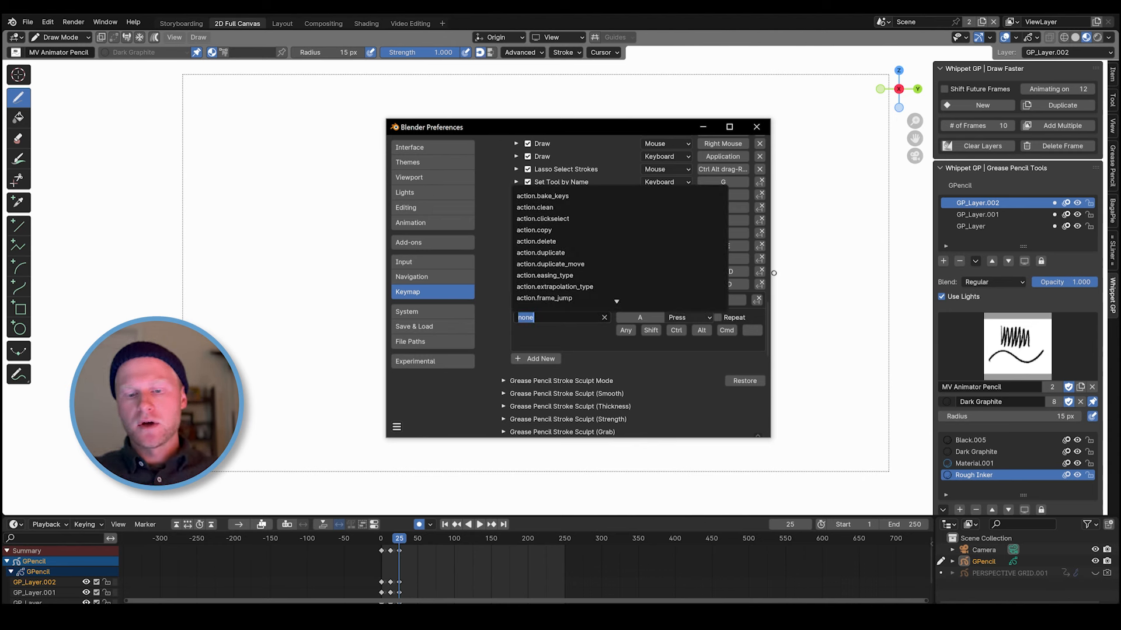
type("whippet")
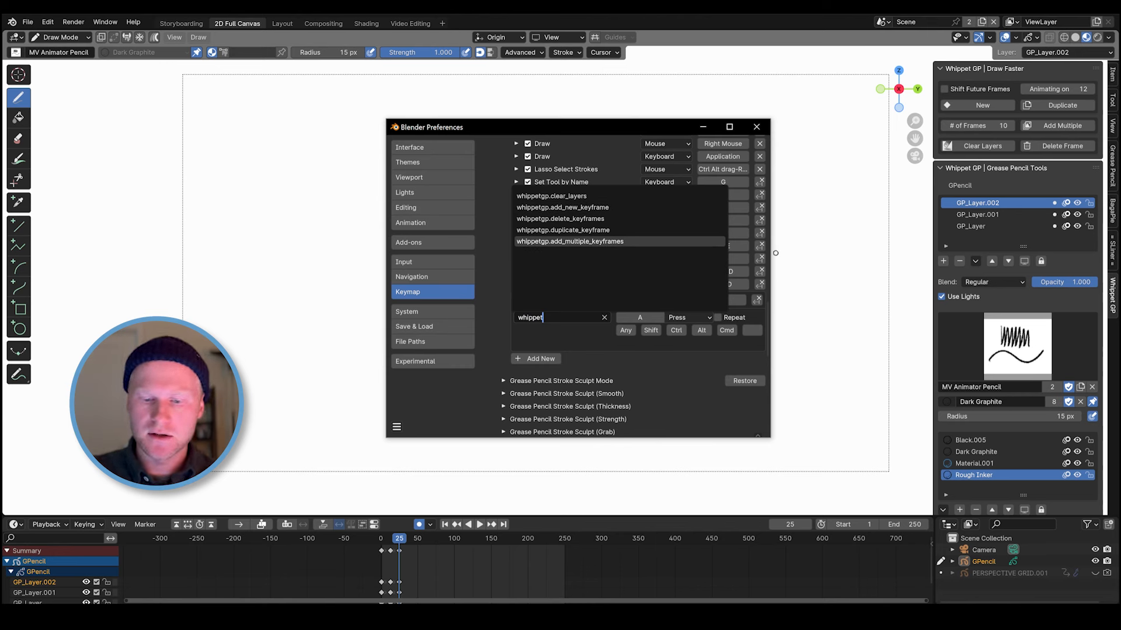
key("Up")
key("Up")
key("Up")
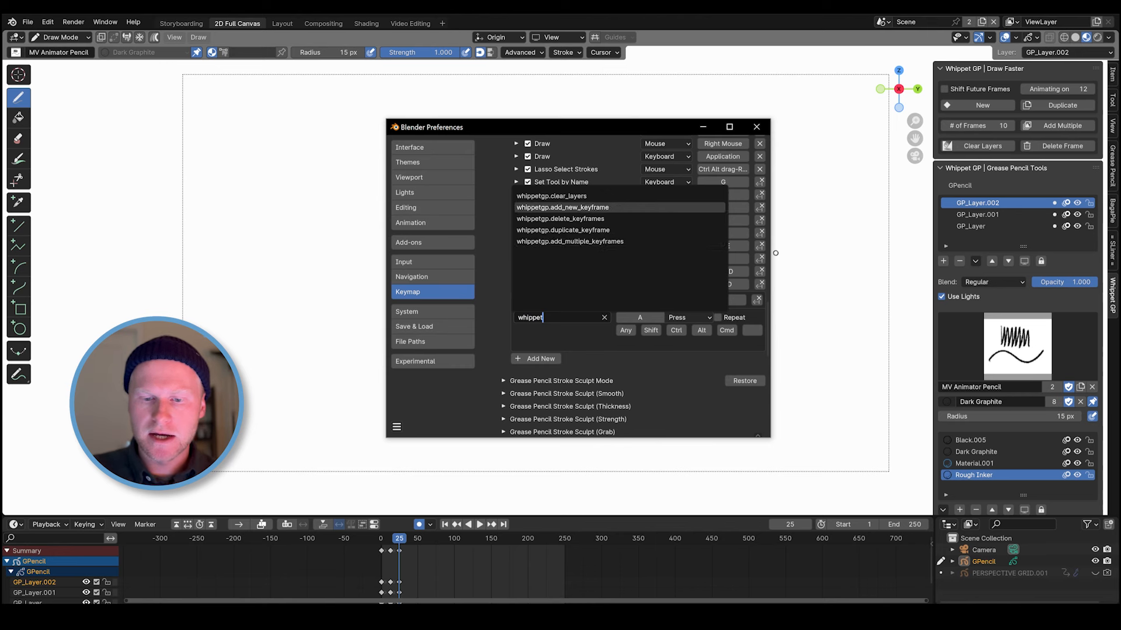
key("Return")
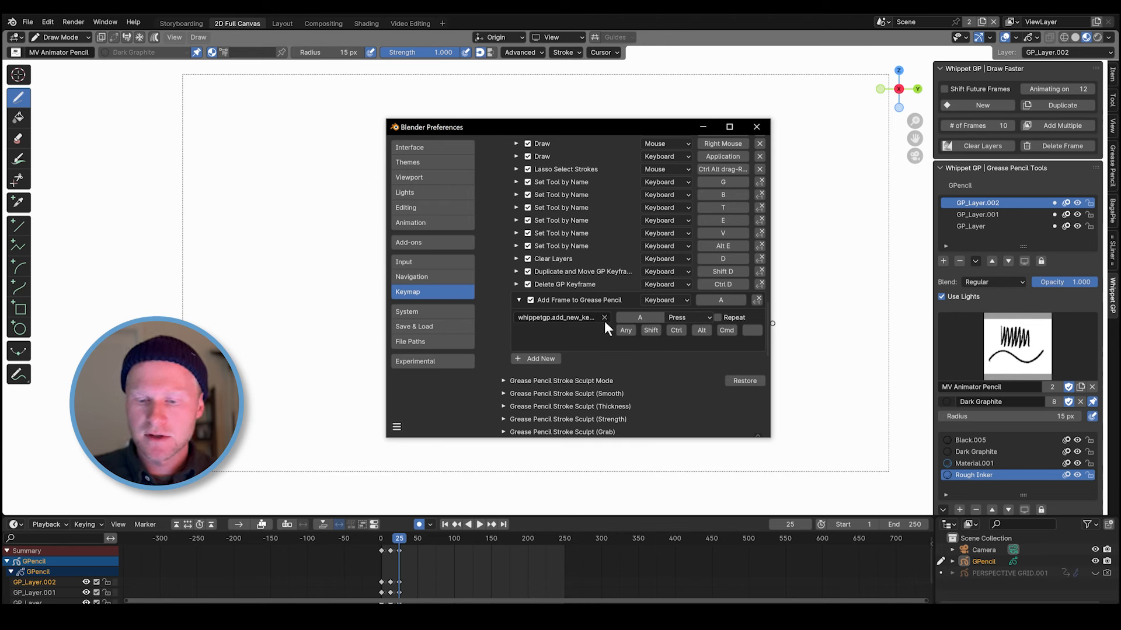
left_click(758, 300)
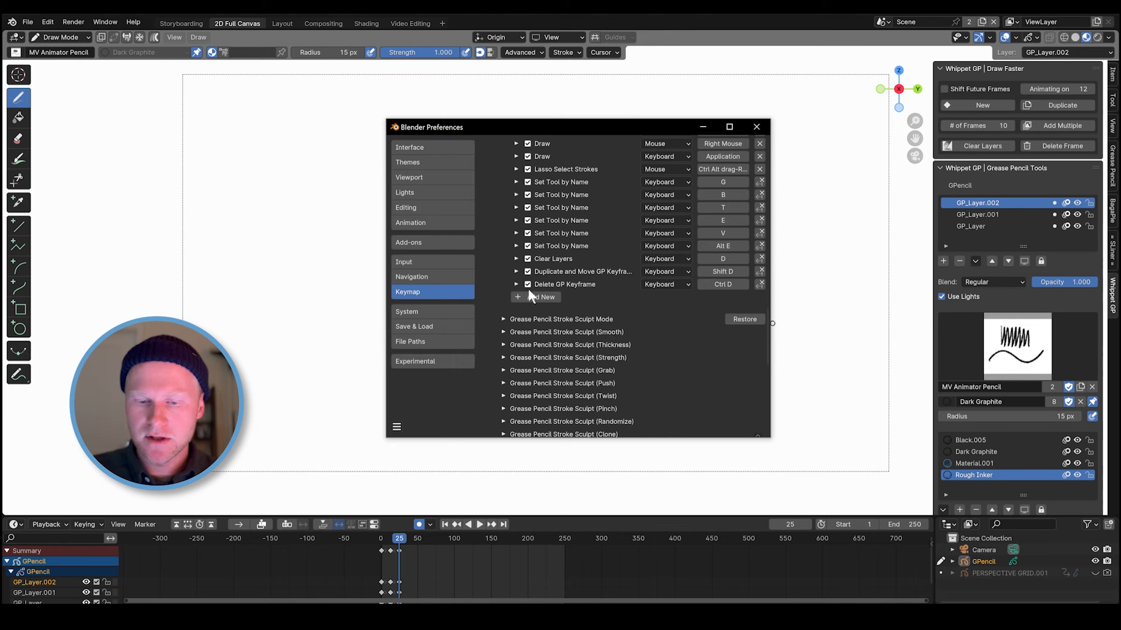
Expand the Clear Layers, Duplicate and Move GP Keyframe, and Delete GP Keyframe shortcuts to examine their operators and key bindings.
left_click(517, 258)
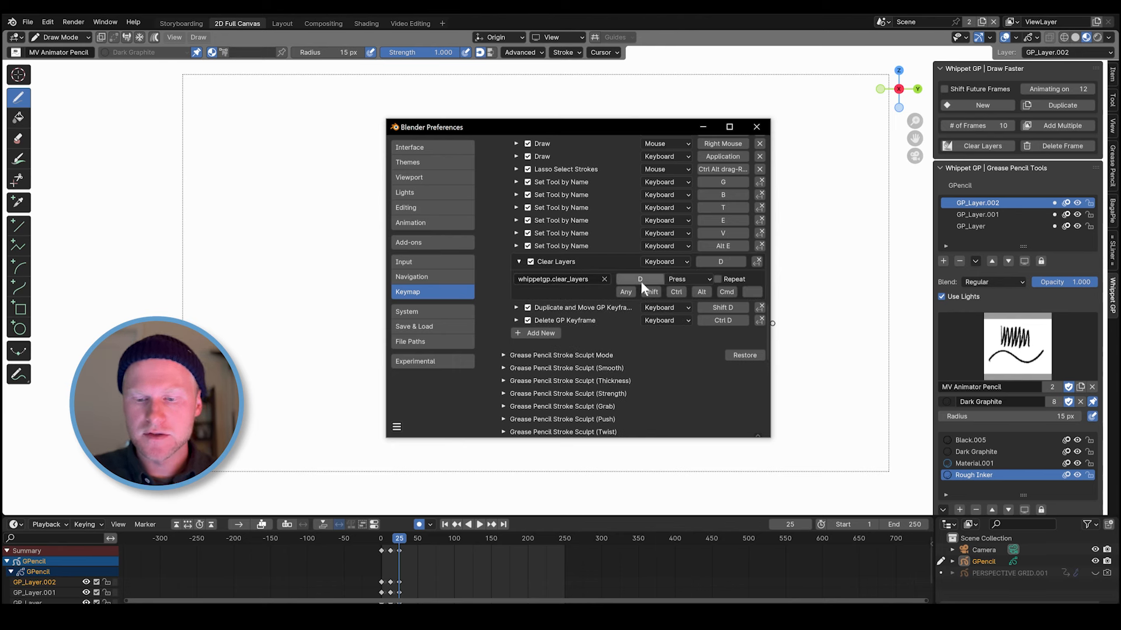
left_click(516, 307)
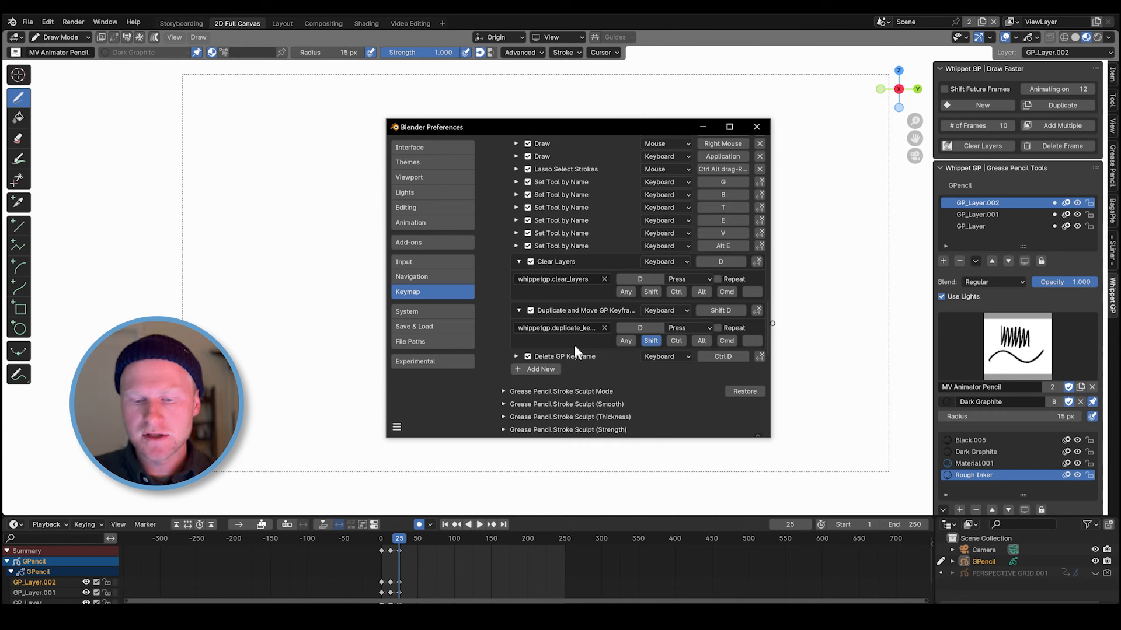
left_click(516, 356)
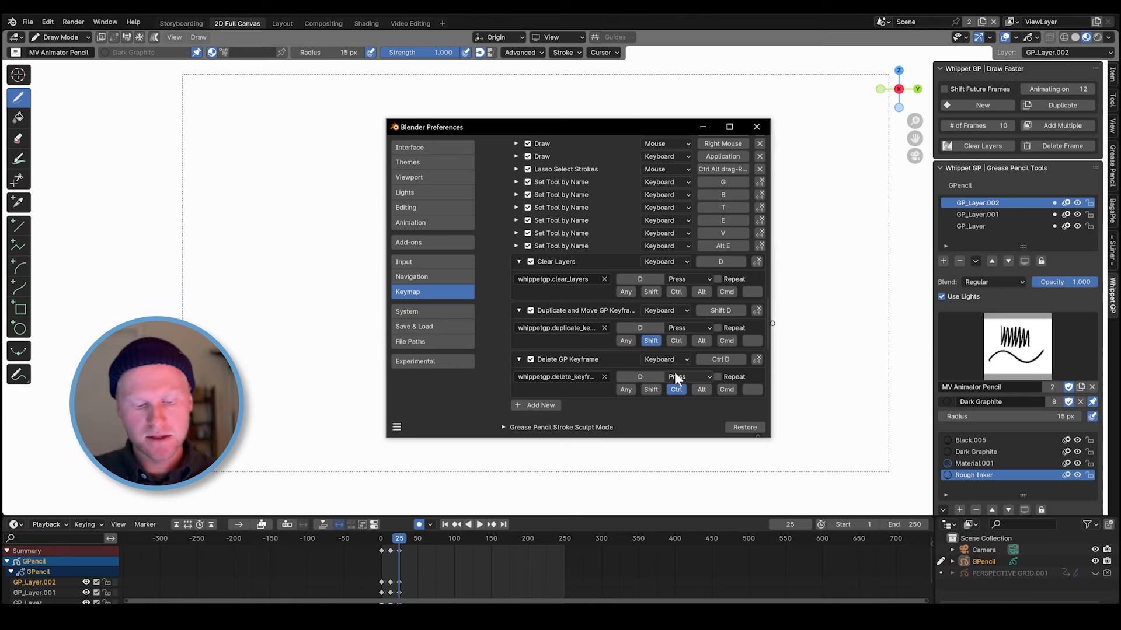
middle_click_drag(530, 573, 534, 538)
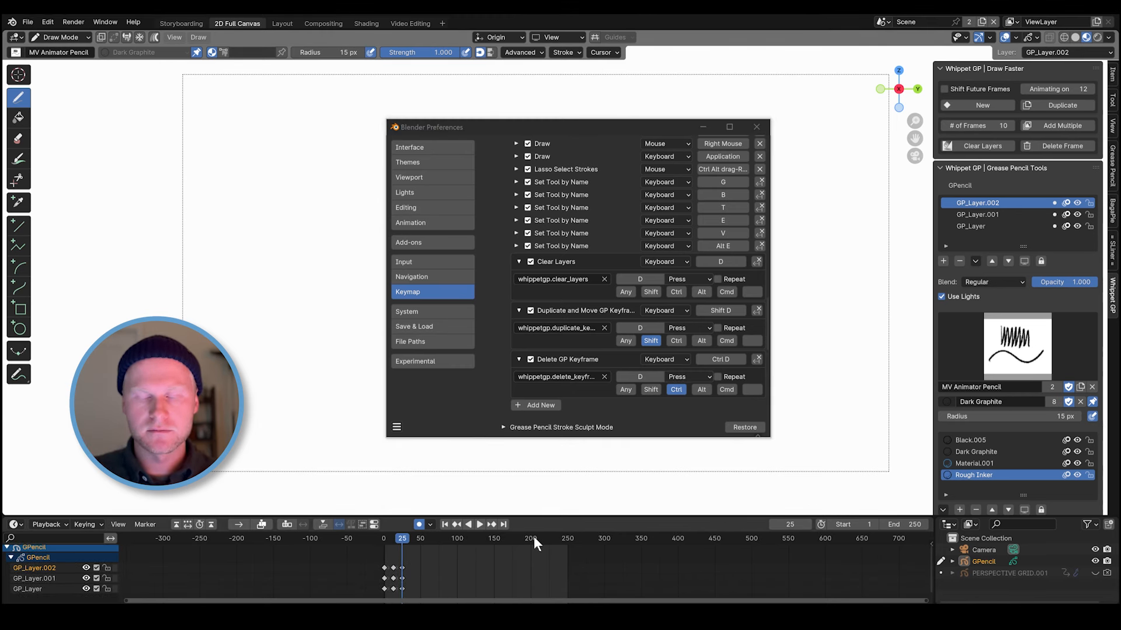
left_click(628, 394)
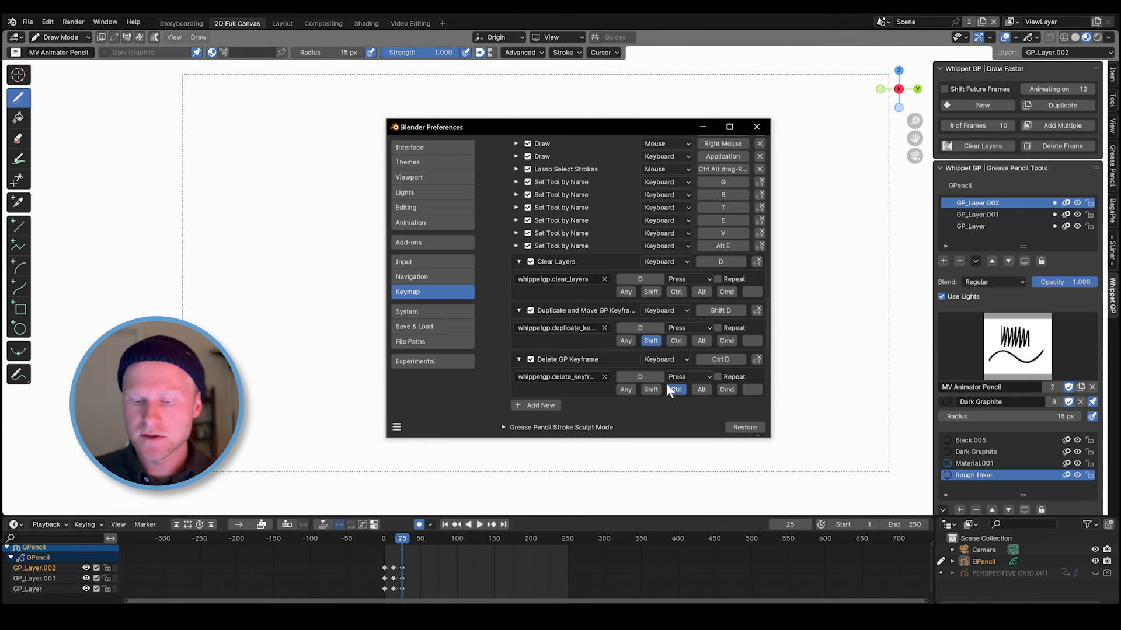
Collapse the Delete GP Keyframe, Duplicate and Move GP Keyframe, and Clear Layers shortcut entries.
left_click(519, 359)
left_click(519, 311)
left_click(519, 261)
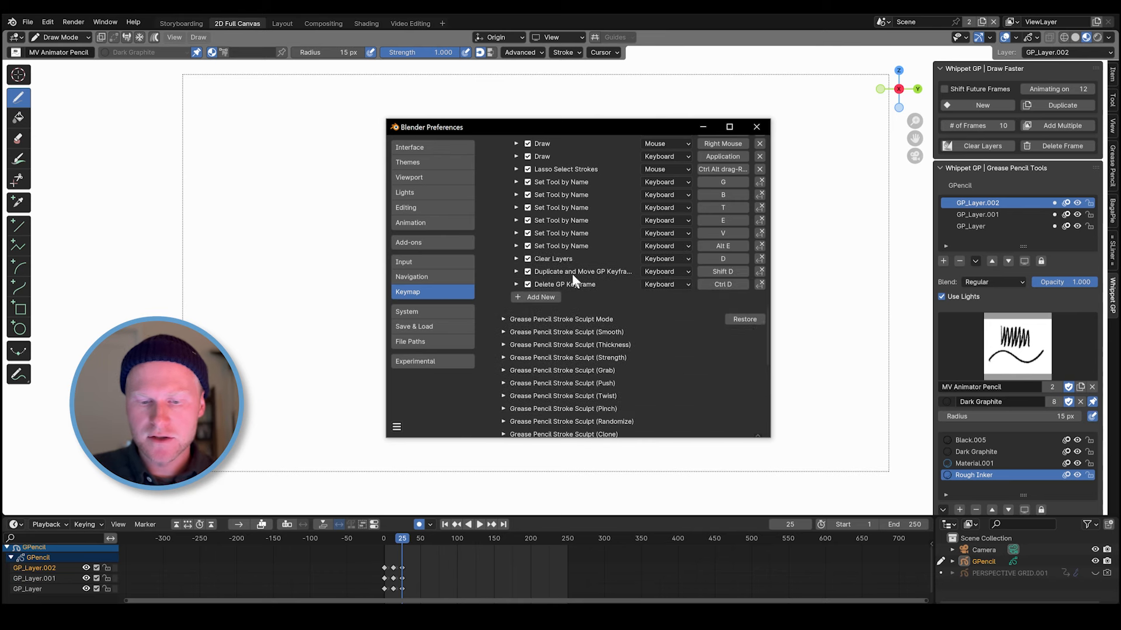
Expand the Grease Pencil (Global) keymap and examine the operator and key binding of the Add Frame to Grease Pencil shortcut.
scroll(572, 281, "up", 10)
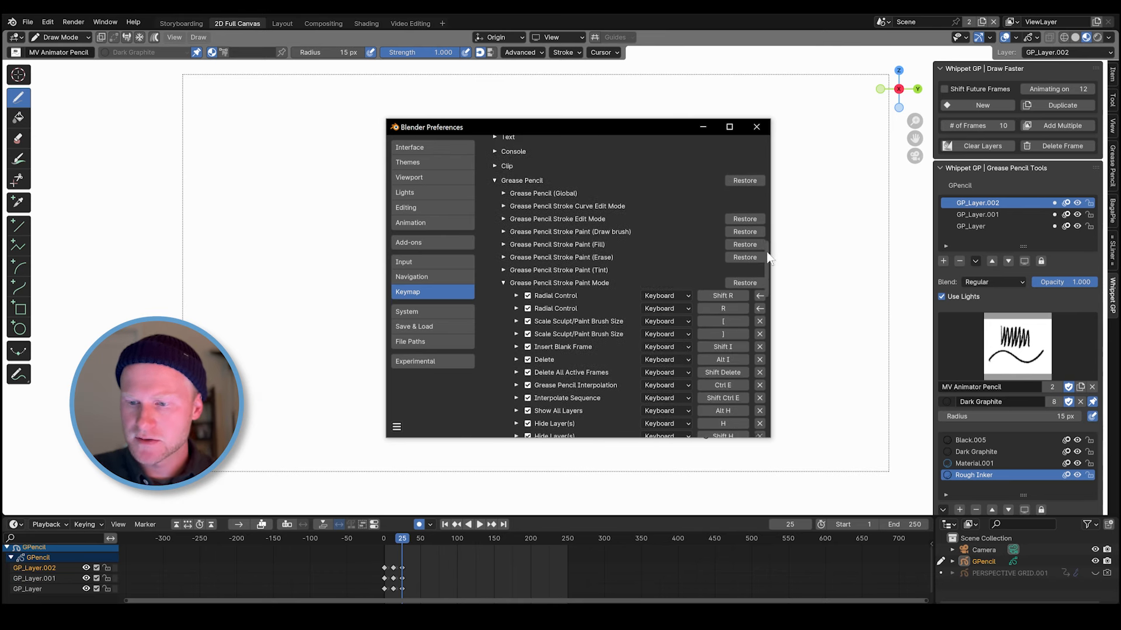
scroll(769, 252, "up", 8)
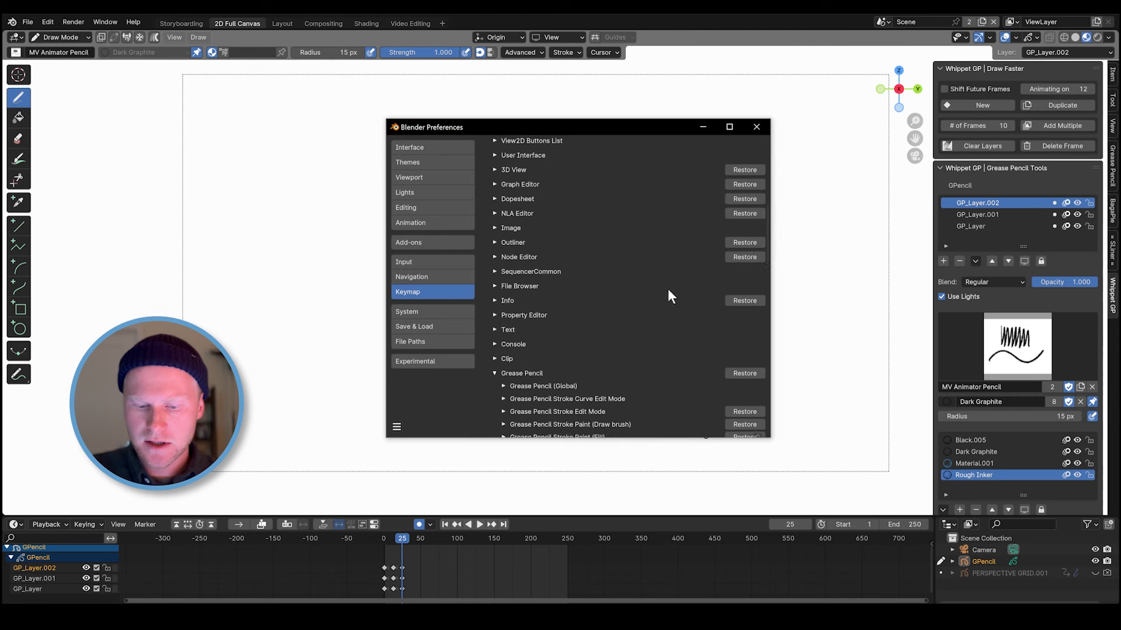
left_click(504, 385)
mouse_move(768, 242)
left_mouse_down()
mouse_move(766, 277)
mouse_move(762, 251)
left_mouse_up()
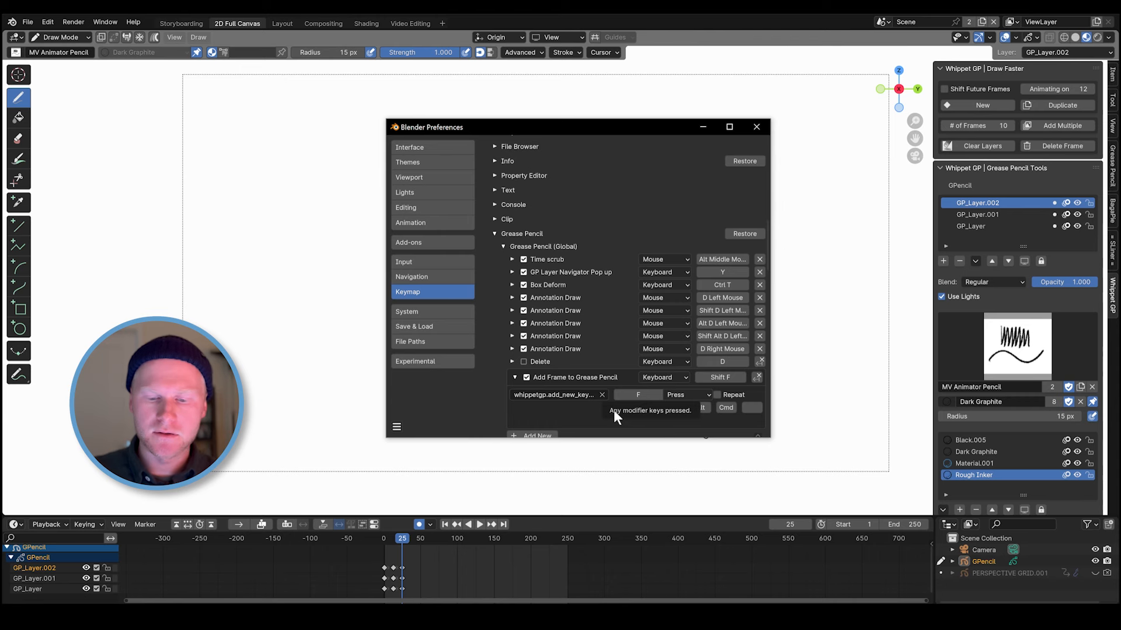
scroll(601, 386, "down", 2)
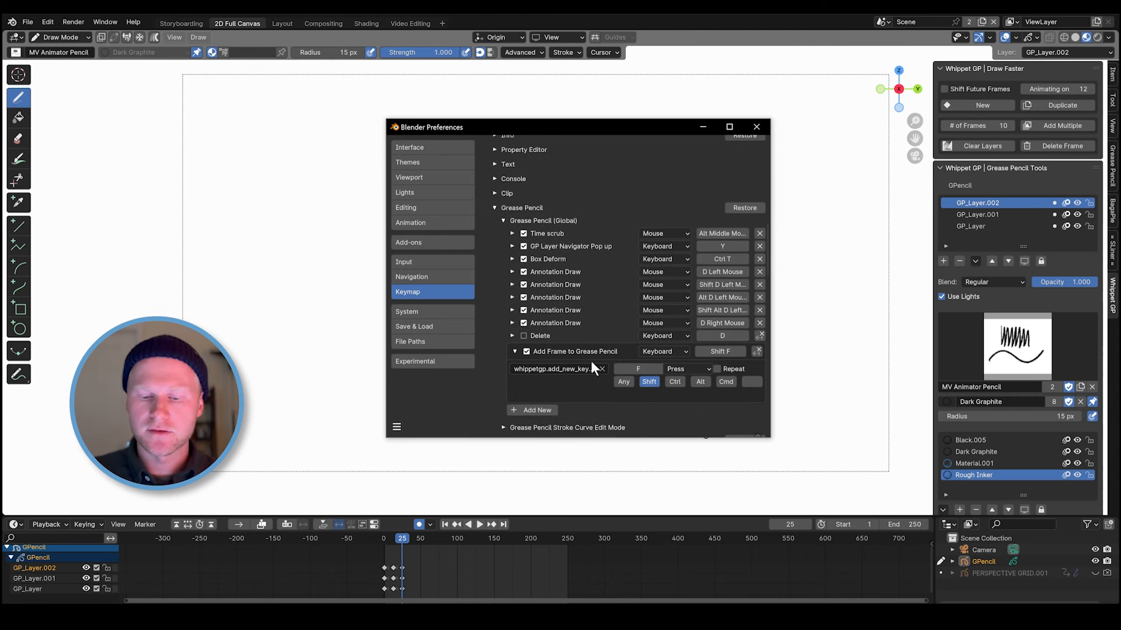
scroll(591, 361, "down", 10)
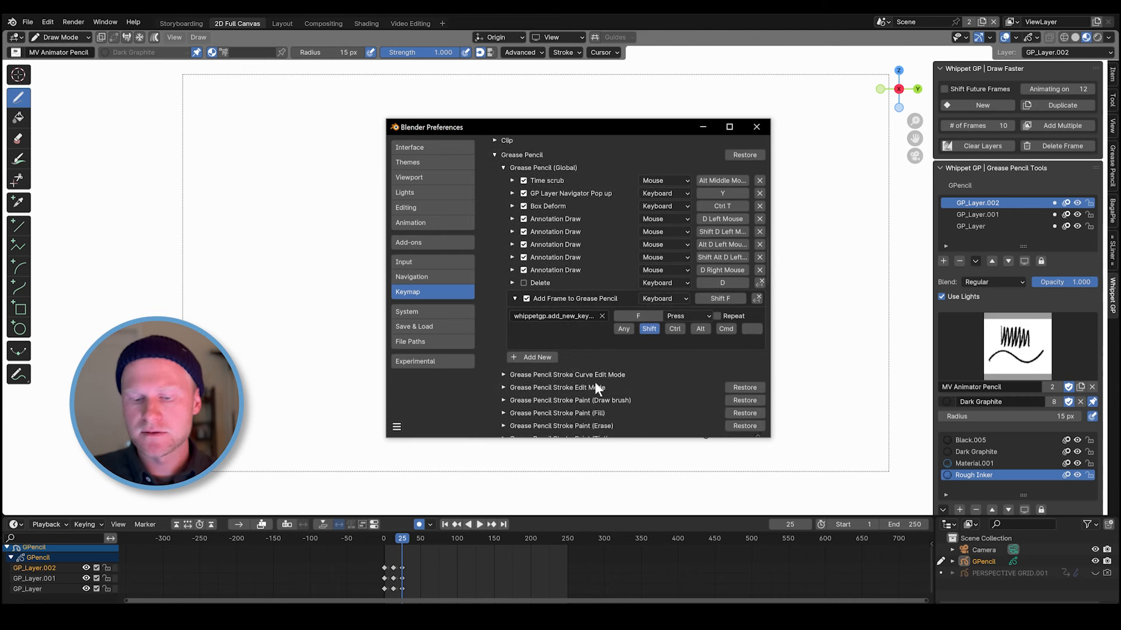
scroll(596, 337, "up", 7)
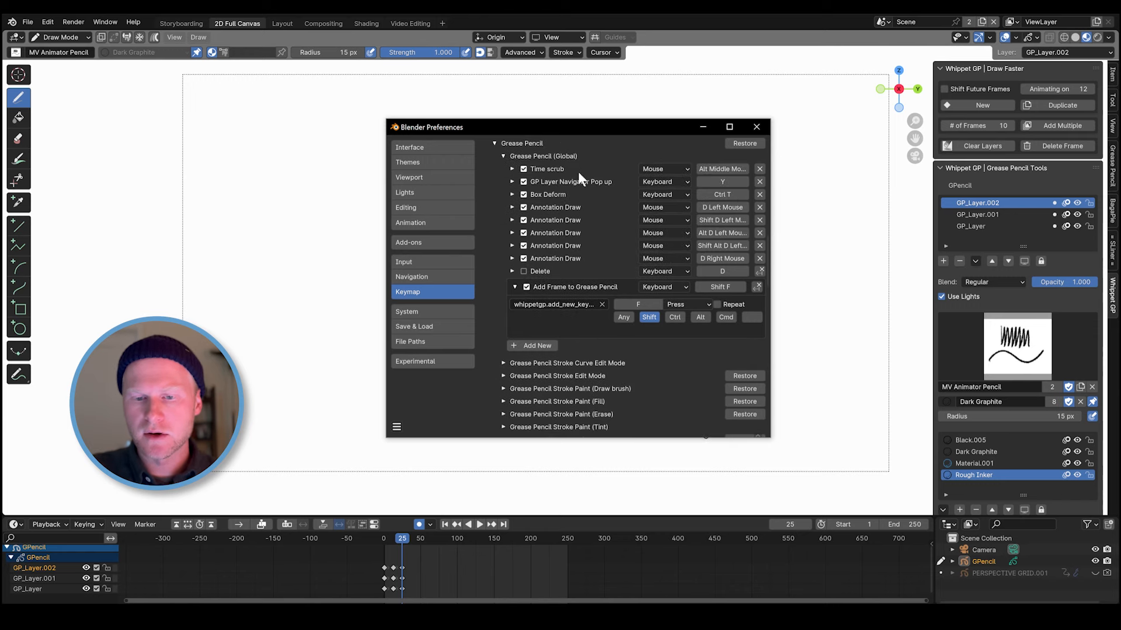
Collapse the Grease Pencil Stroke Paint Mode and main Grease Pencil keymap sections, and close the Preferences.
scroll(584, 347, "down", 9)
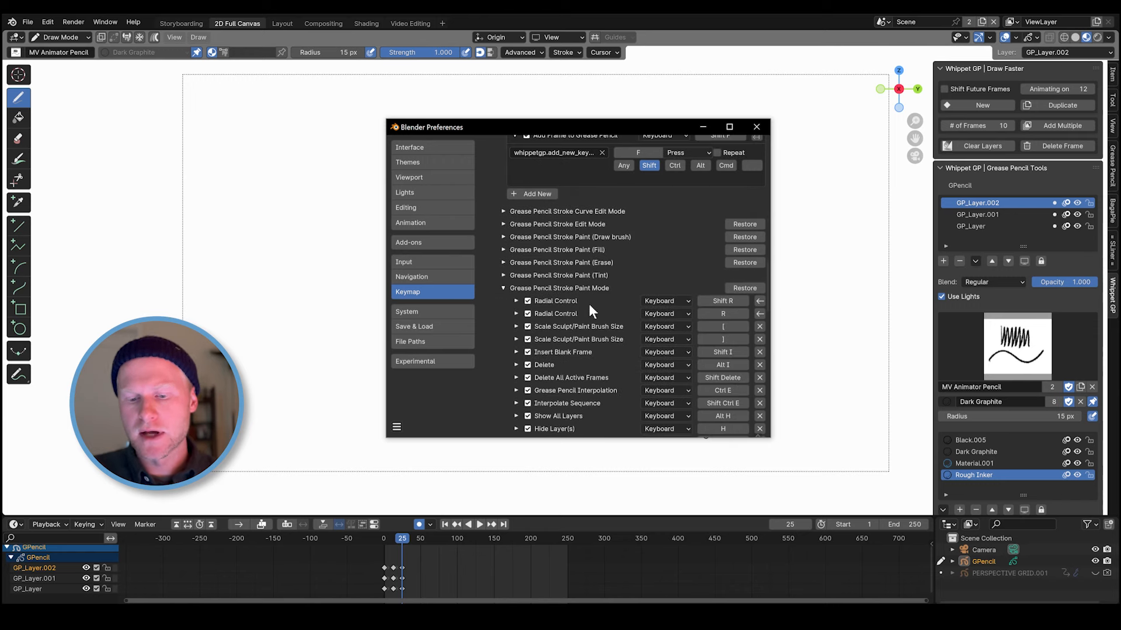
scroll(547, 297, "down", 10)
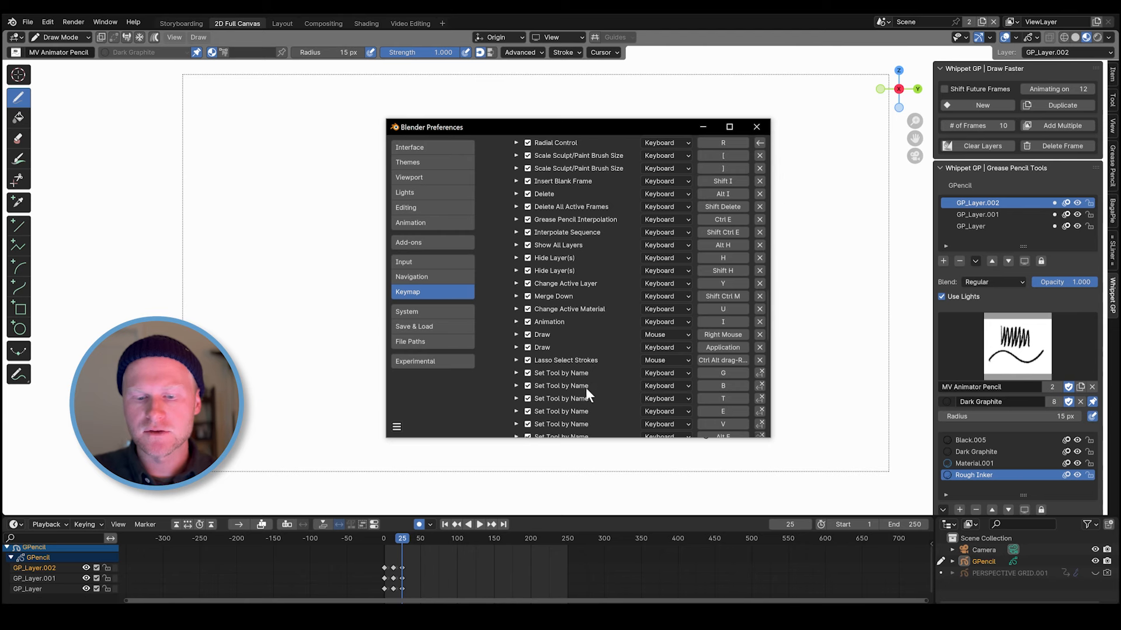
scroll(587, 389, "down", 8)
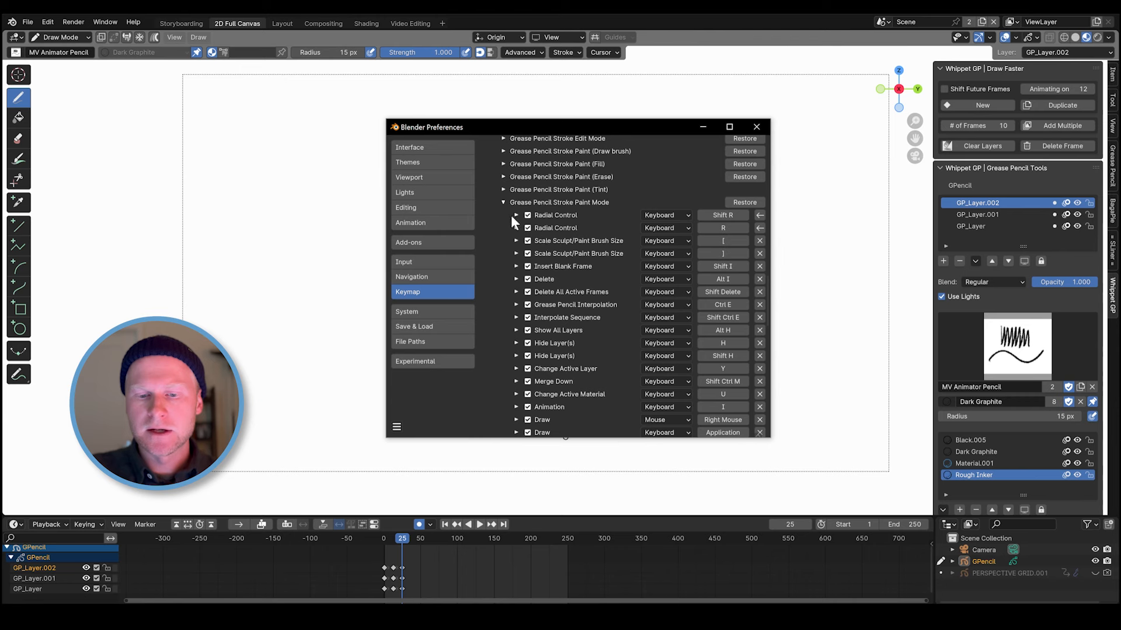
scroll(565, 397, "up", 5)
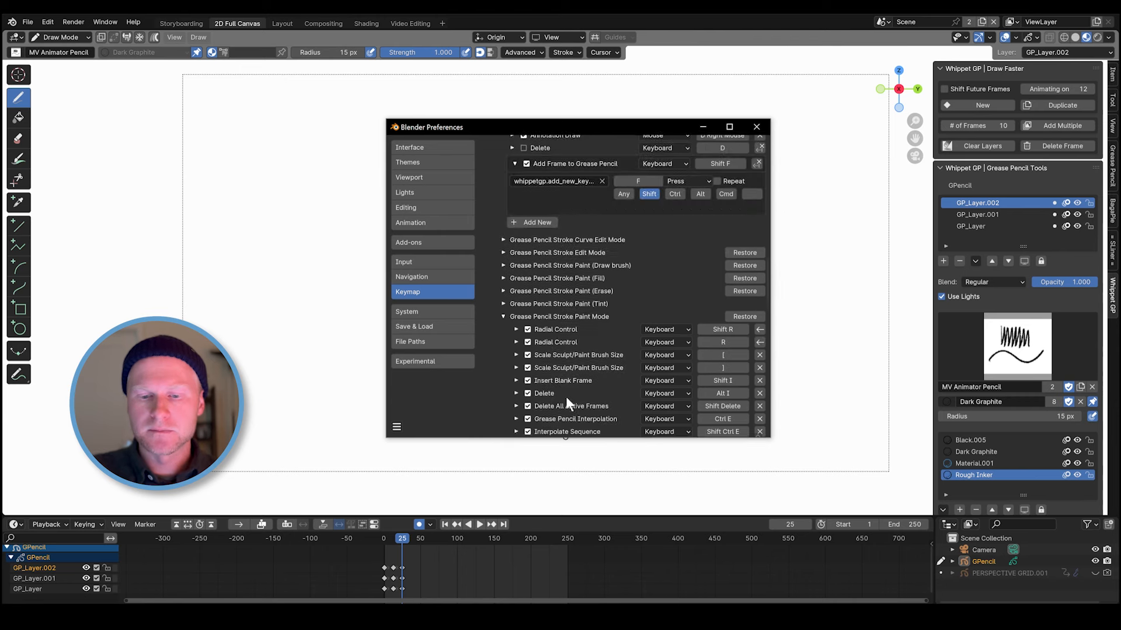
left_click(504, 316)
scroll(586, 288, "up", 5)
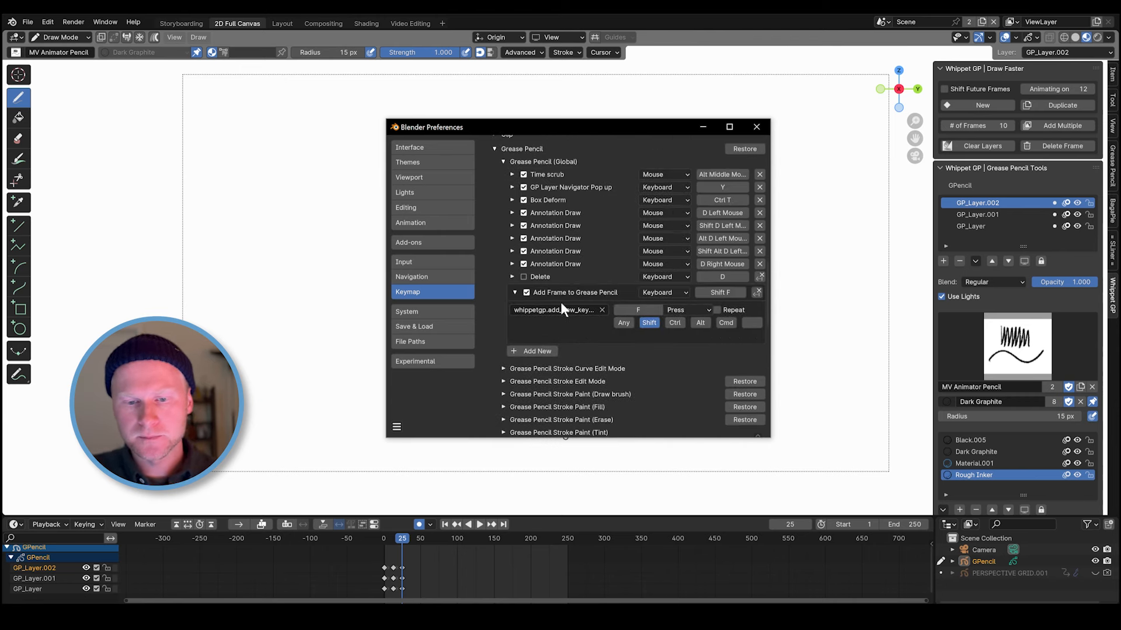
left_click(496, 151)
left_click(757, 126)
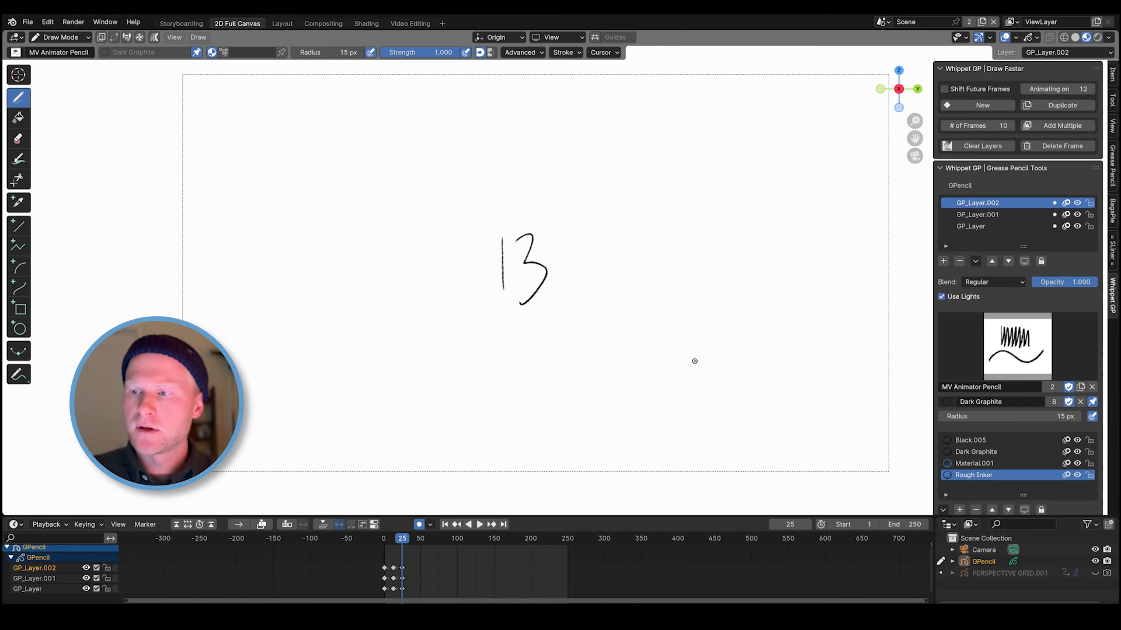
Undo the handwritten 13 on the canvas and enlarge the timeline area.
key("ctrl+z")
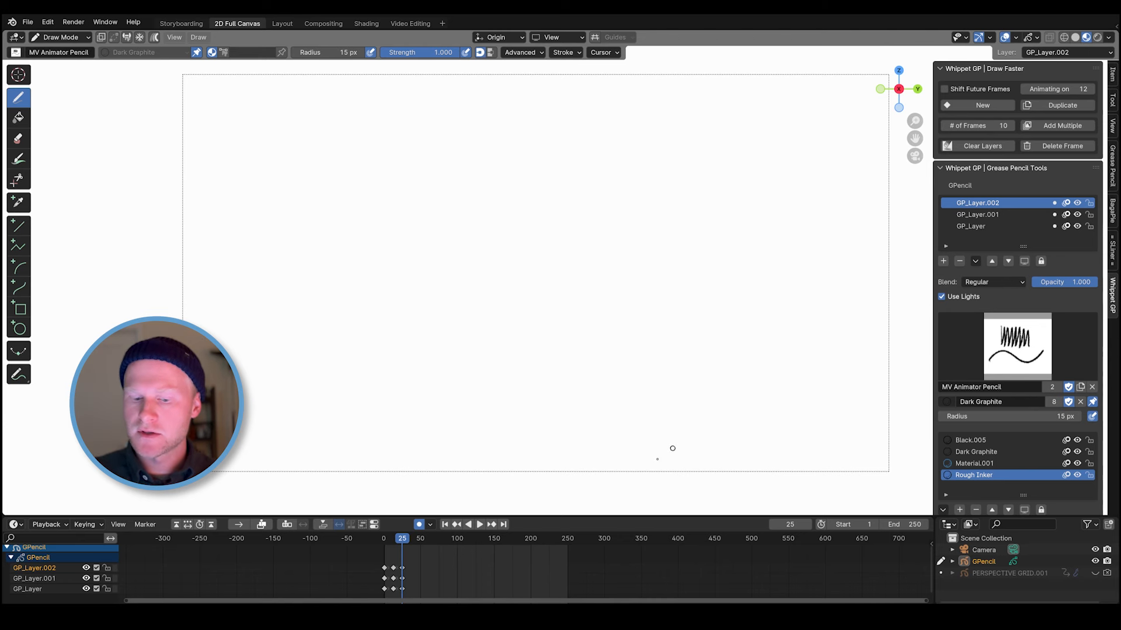
scroll(515, 565, "up", 3)
left_click_drag(545, 514, 563, 393)
middle_click_drag(460, 505, 540, 496)
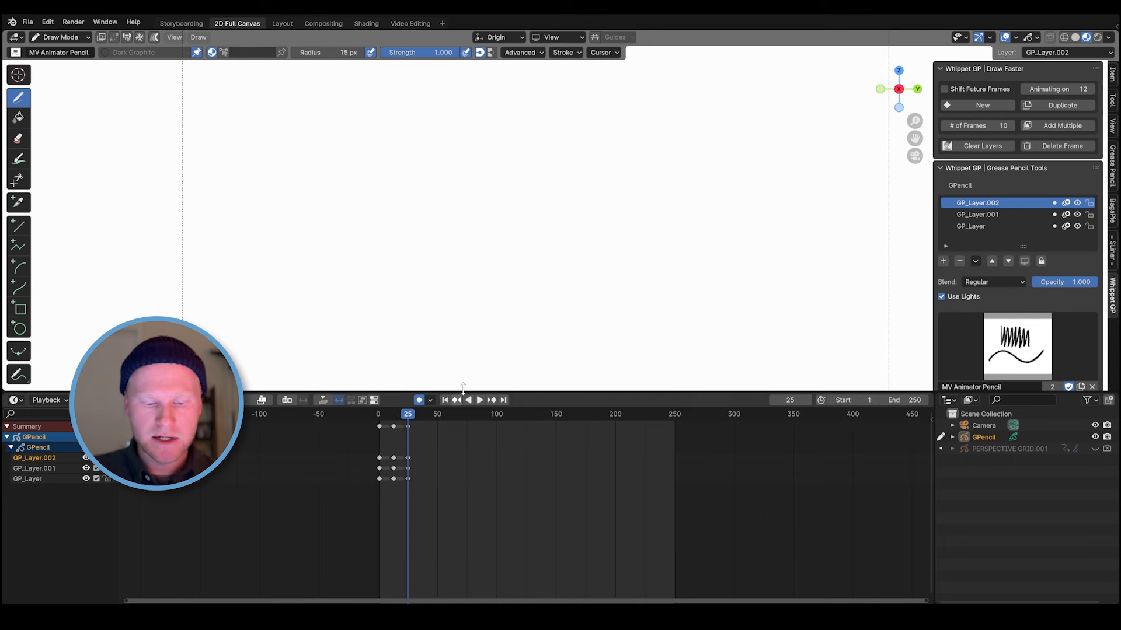
Step back and forth through the existing keyframes on the timeline to review them.
key("Down")
key("Up")
key("Down")
key("Down")
key("Up")
key("Up")
key("Down")
key("Down")
key("Up")
key("Up")
key("Up")
Add twelve new keyframes on all layers at 12-frame intervals after frame 25, up to frame 169.
key("shift+i")
key("shift+i")
key("shift+i")
key("shift+i")
key("shift+i")
key("shift+i")
key("shift+i")
key("shift+i")
key("shift+i")
key("shift+i")
key("shift+i")
key("shift+i")
Step back through the keyframes to frame 85 and reduce the height of the timeline area.
key("Down")
key("Down")
key("Down")
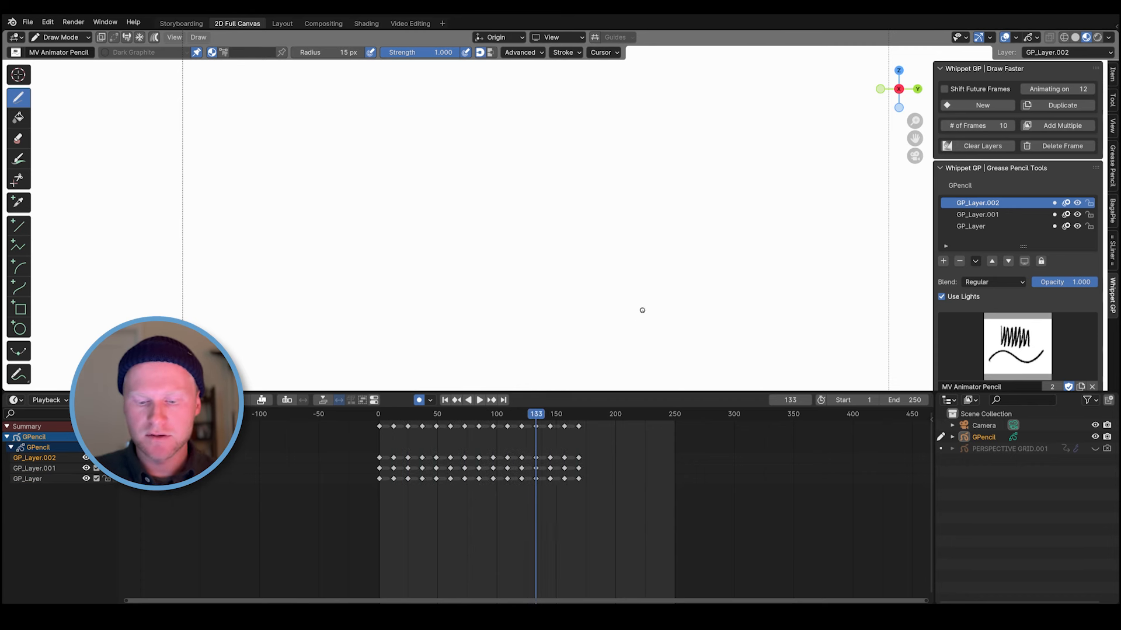
key("Down")
key("Down")
key("Down")
key("Down")
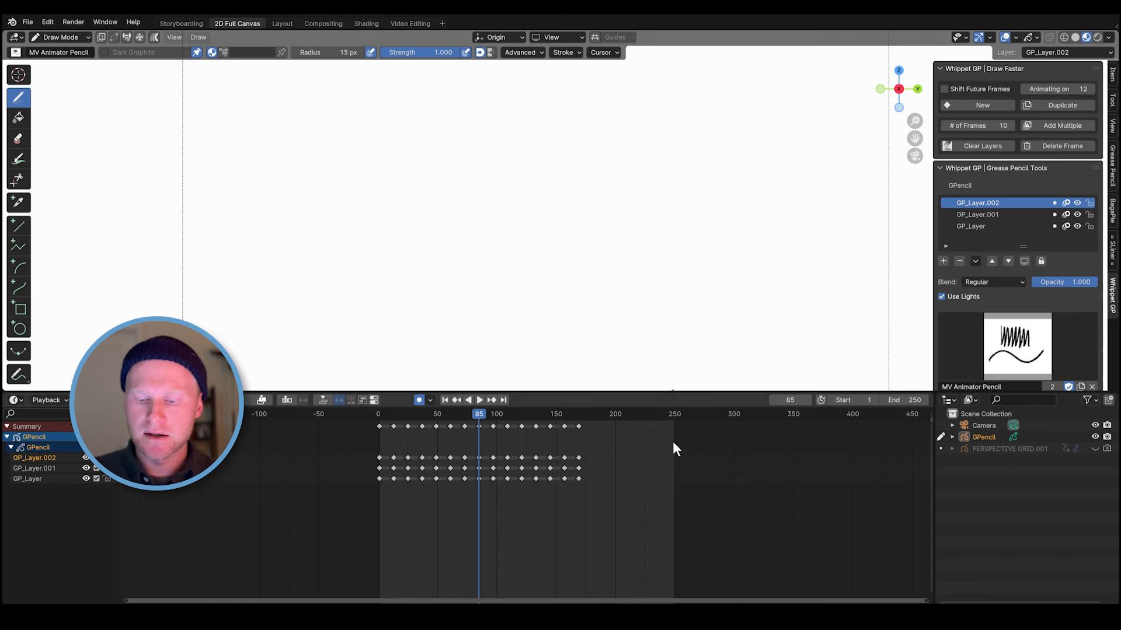
left_click_drag(682, 392, 688, 480)
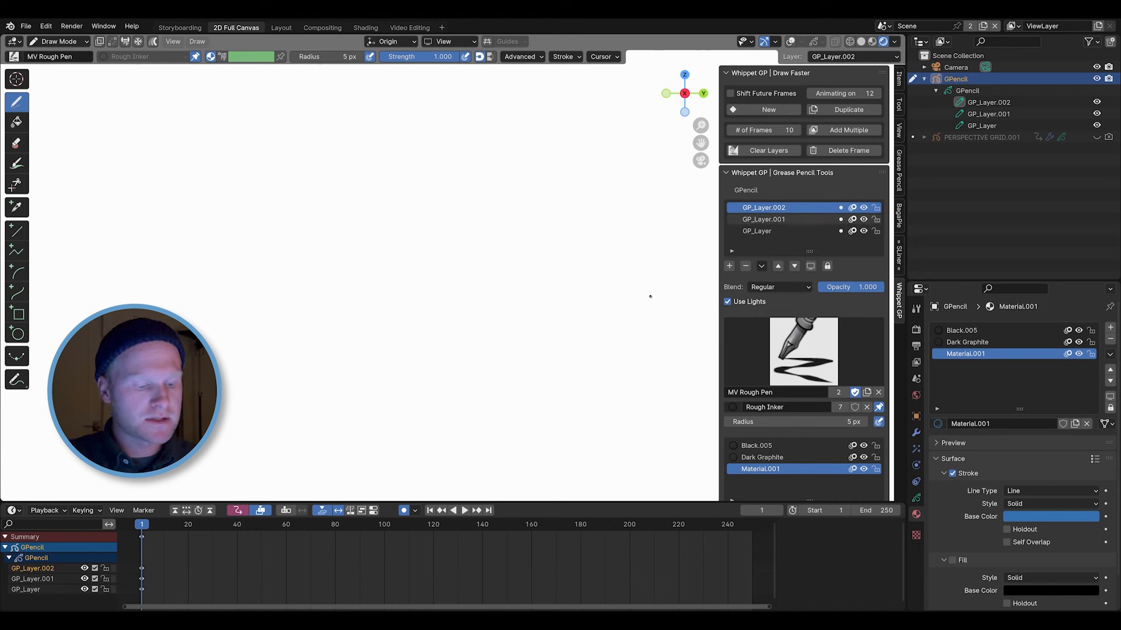
Set the Animating On interval to 5 frames.
left_click_drag(860, 95, 790, 99)
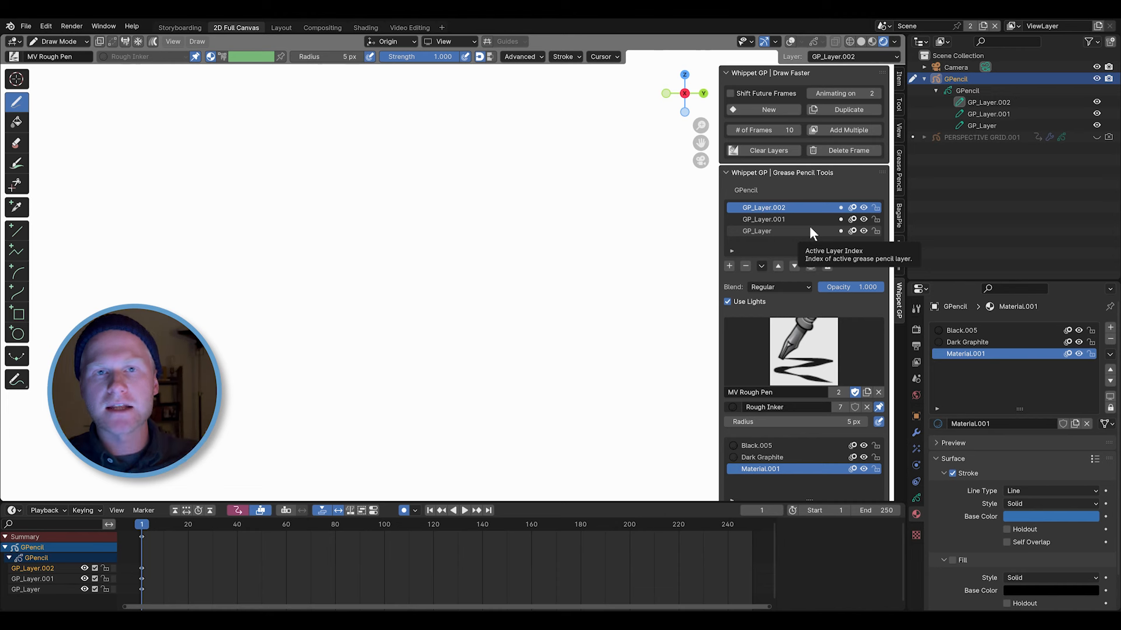
left_click(834, 93)
type("5")
key("Return")
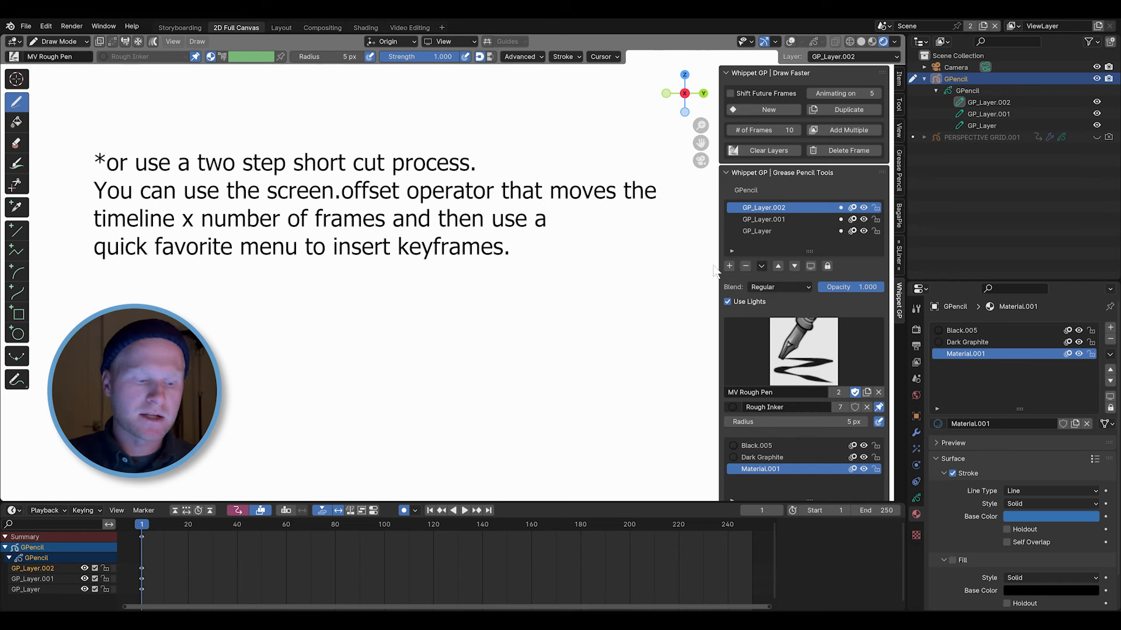
Draw a test circle at frame 20 and switch the brush to MV Animator Pencil.
left_click_drag(168, 552, 188, 541)
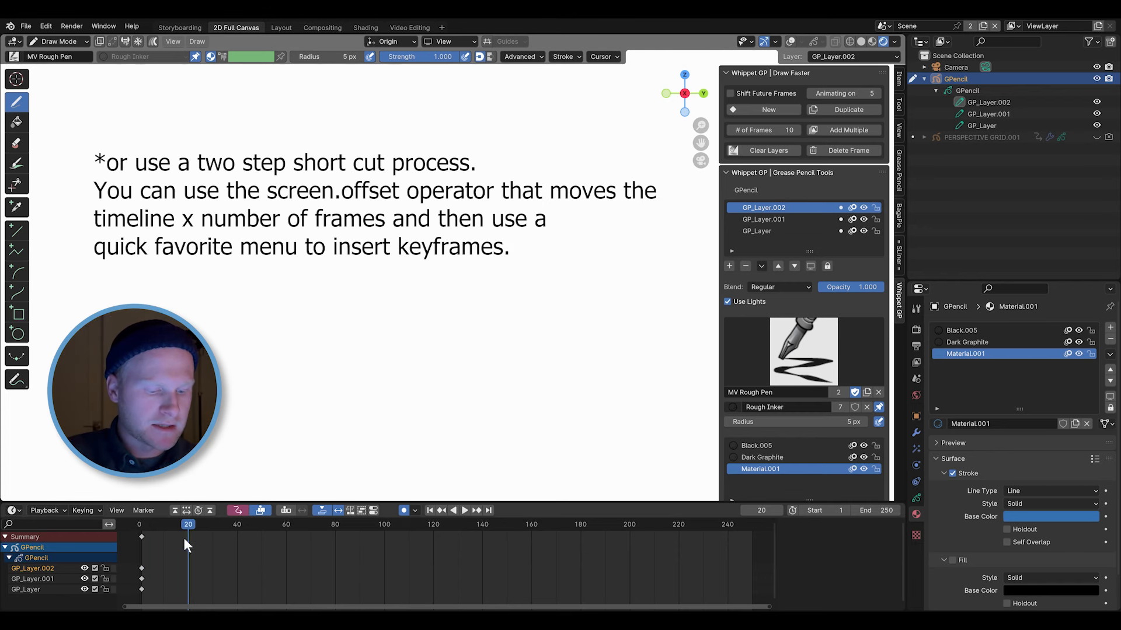
mouse_move(478, 169)
left_mouse_down()
mouse_move(444, 165)
mouse_move(479, 260)
left_mouse_up()
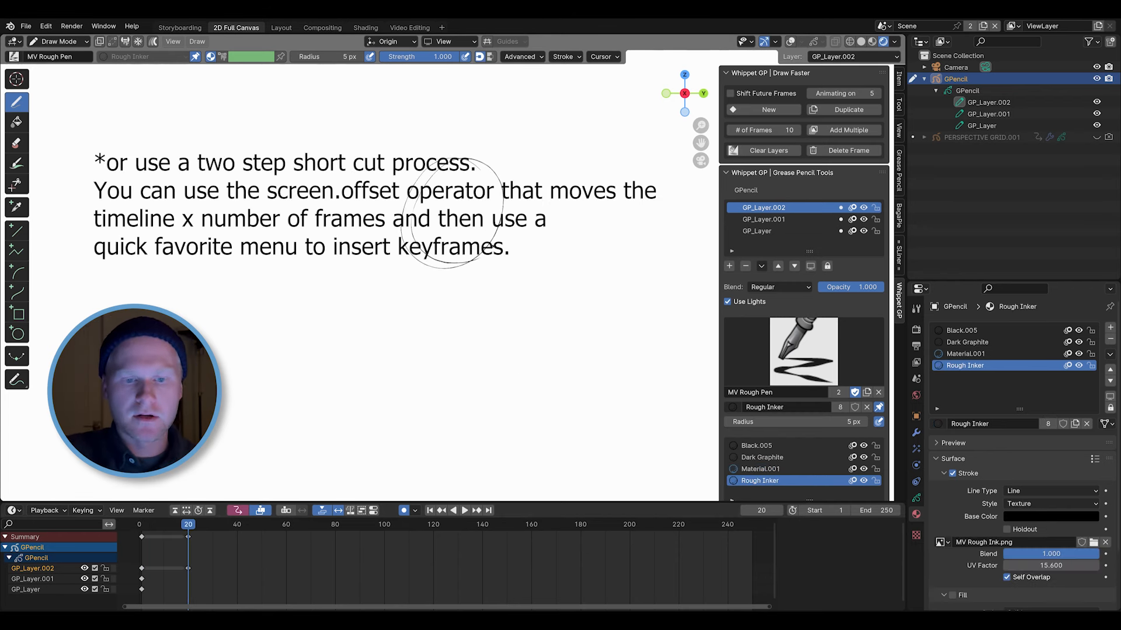
right_click(506, 311)
key("2")
right_click(517, 282)
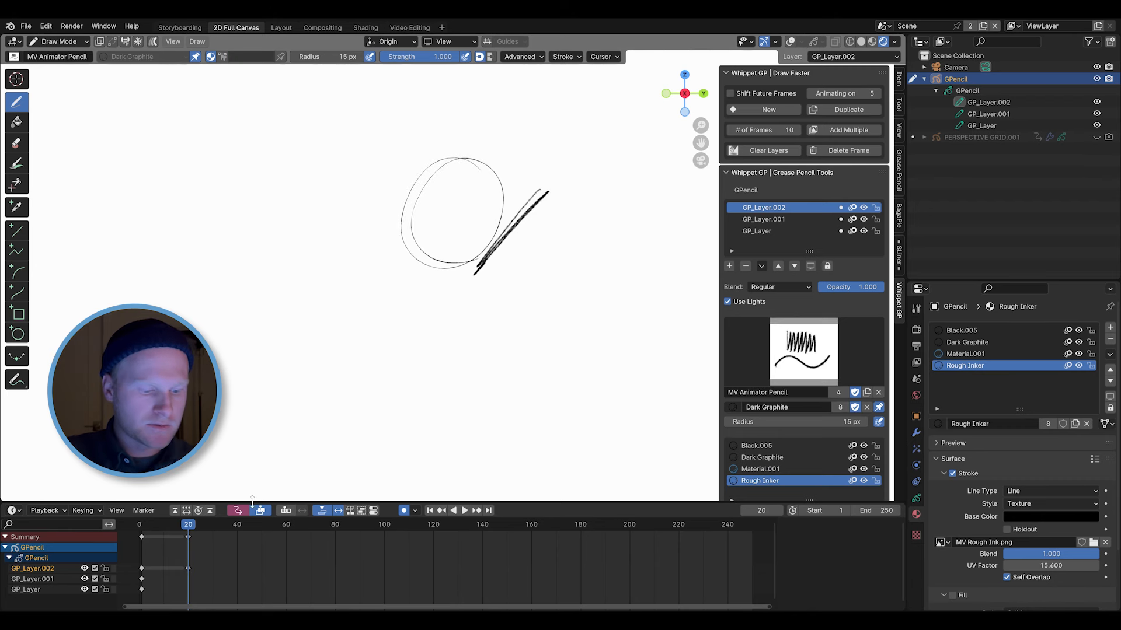
Draw test strokes on two frames beyond frame 20 and return the playhead to the start.
left_click(215, 528)
mouse_move(559, 205)
left_mouse_down()
mouse_move(495, 304)
mouse_move(510, 357)
left_mouse_up()
left_click_drag(199, 529, 262, 529)
left_click_drag(509, 271, 373, 205)
mouse_move(269, 529)
left_mouse_down()
mouse_move(289, 525)
mouse_move(194, 544)
mouse_move(236, 551)
mouse_move(187, 557)
mouse_move(159, 539)
left_mouse_up()
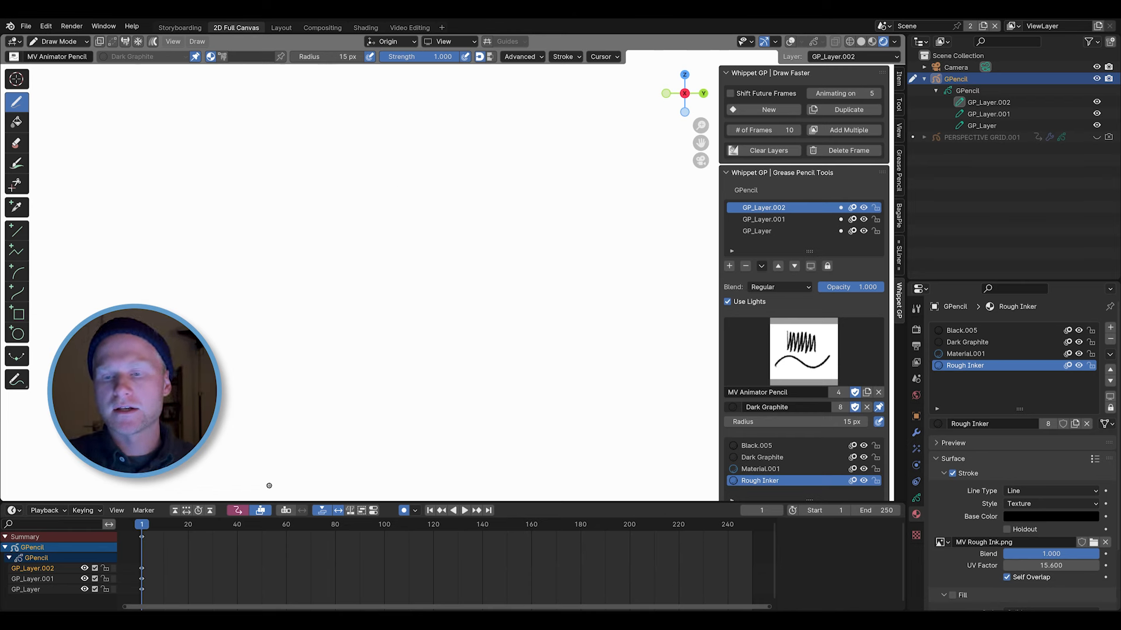
Set the Animating On interval to 12 frames.
left_click(857, 94)
type("12")
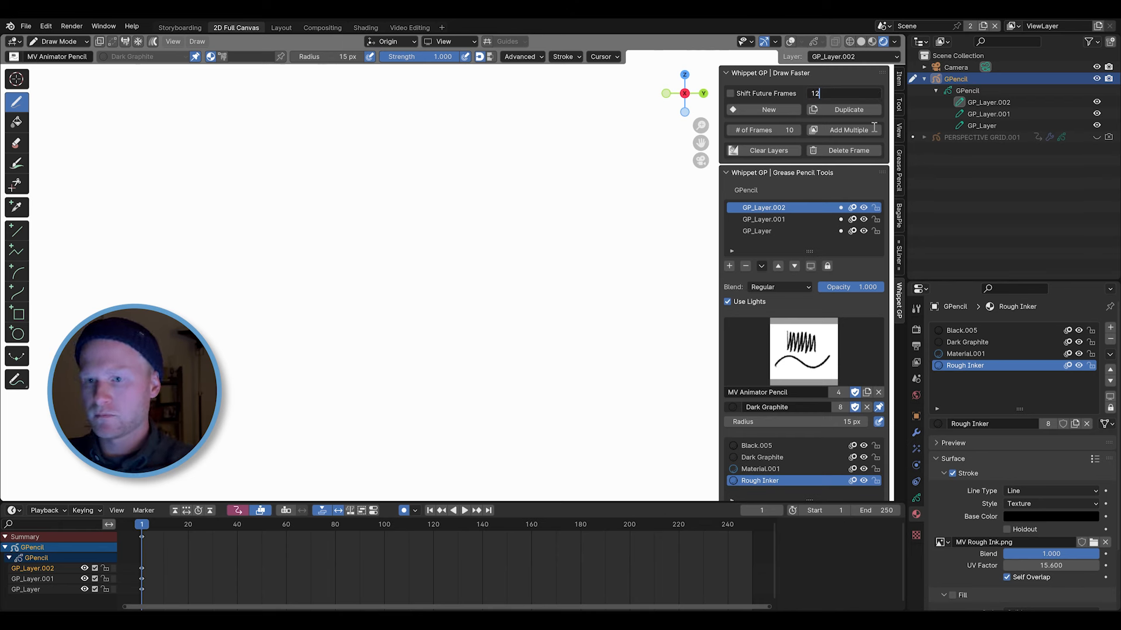
key("Return")
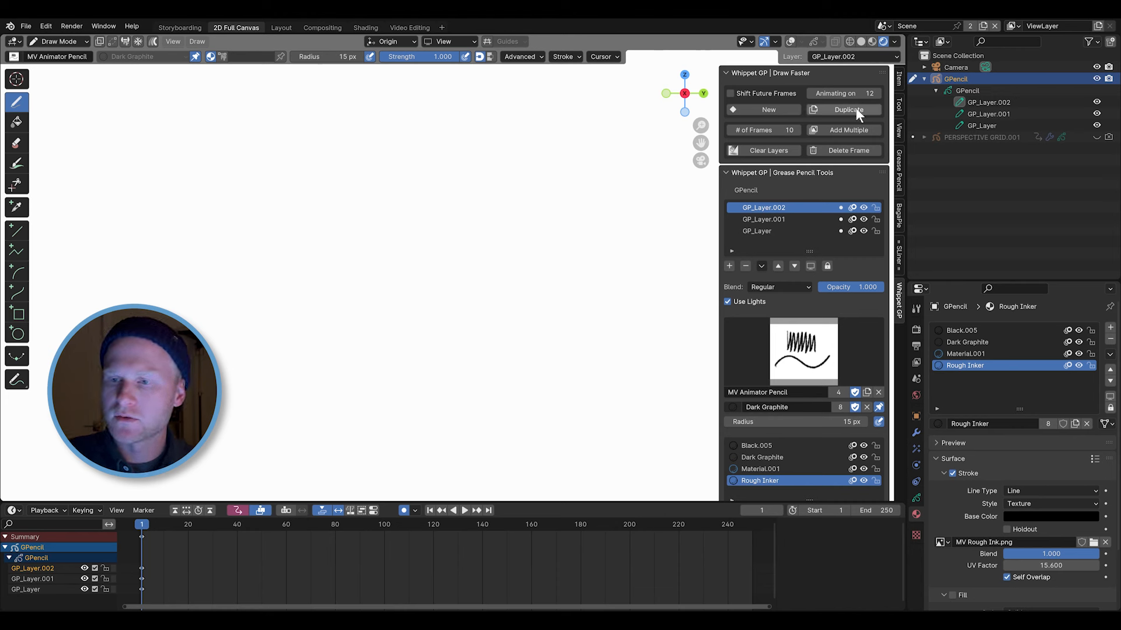
Add seven new keyframes on all layers at the 12-frame interval, up to frame 85.
left_click(772, 109)
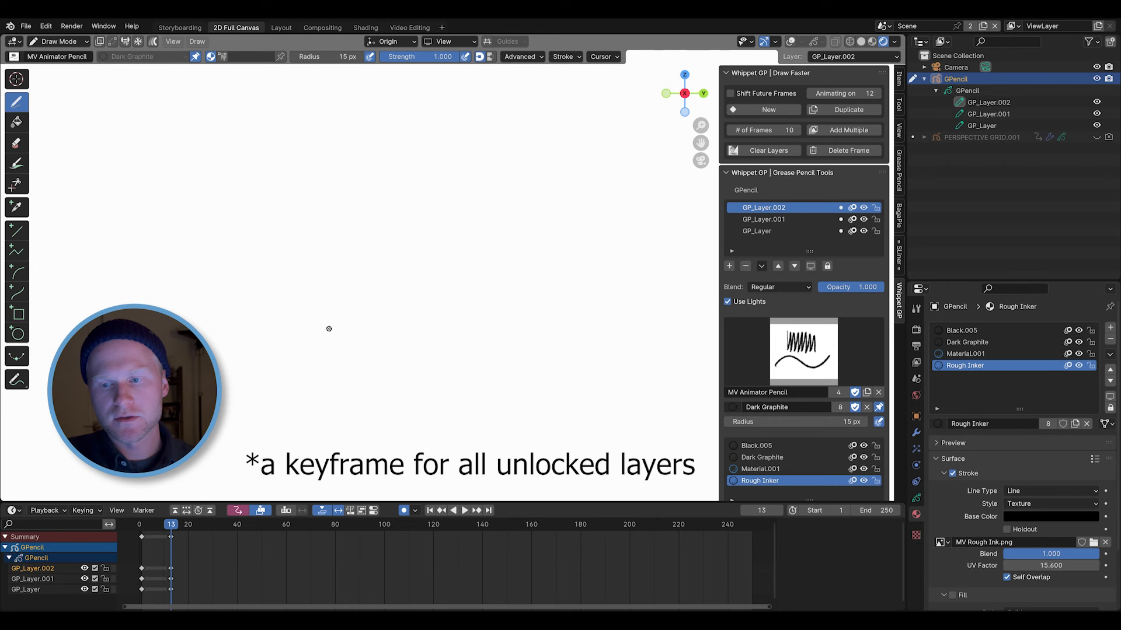
left_click(770, 108)
left_click(771, 108)
left_click(774, 108)
left_click(776, 108)
left_click(776, 108)
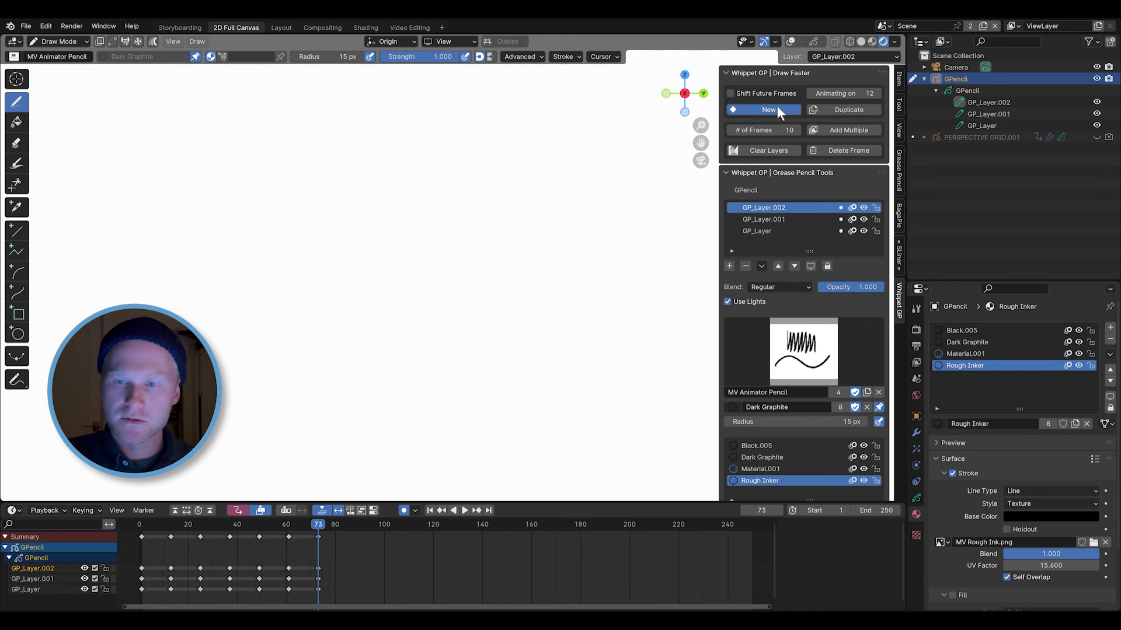
left_click(777, 108)
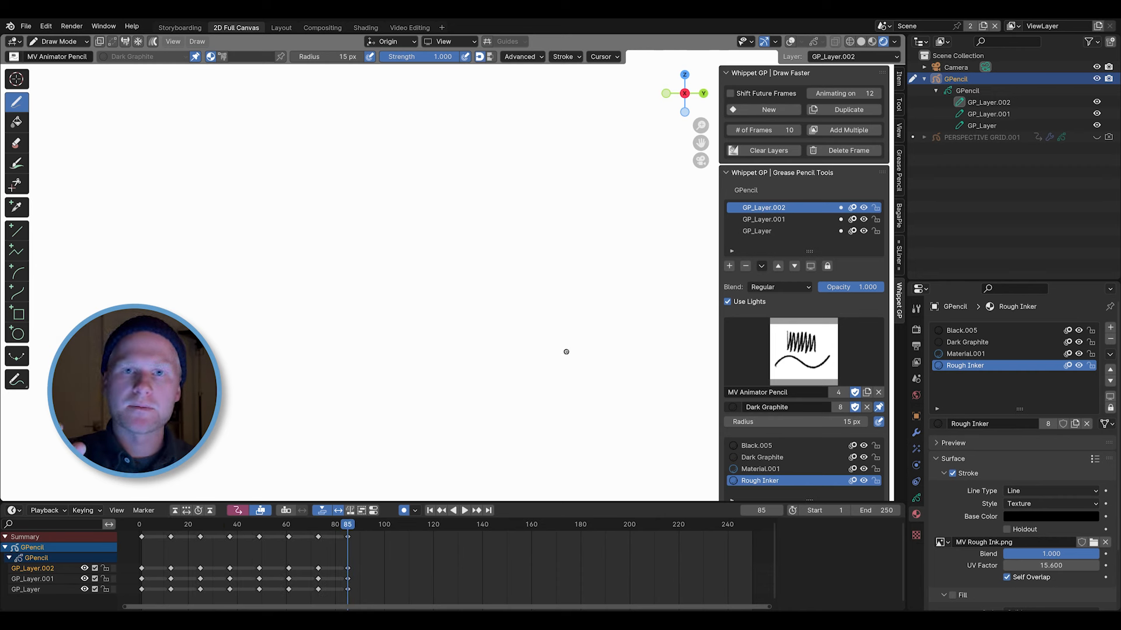
Draw a stick figure with arms and legs on frame 85 and add a new keyframe at frame 97.
left_click_drag(470, 128, 458, 263)
left_click_drag(458, 217, 410, 191)
left_click_drag(461, 211, 505, 189)
left_click_drag(457, 244, 418, 308)
left_click_drag(448, 261, 501, 304)
key("shift+i")
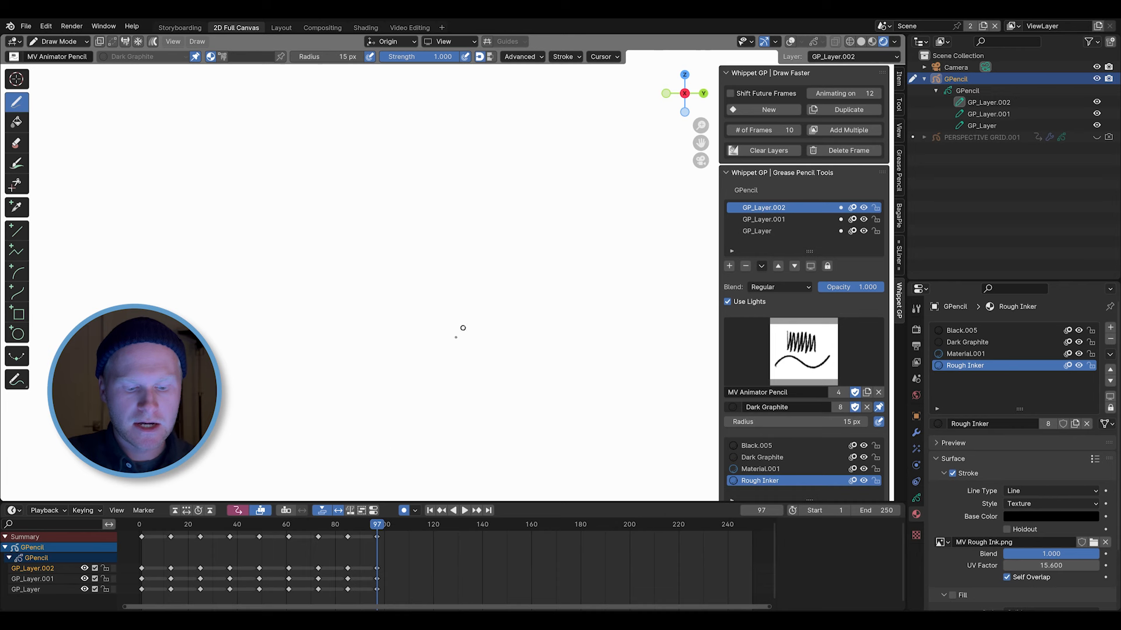
Turn on onion skins and viewport overlays, and switch the viewport shading to Material Preview.
key("q")
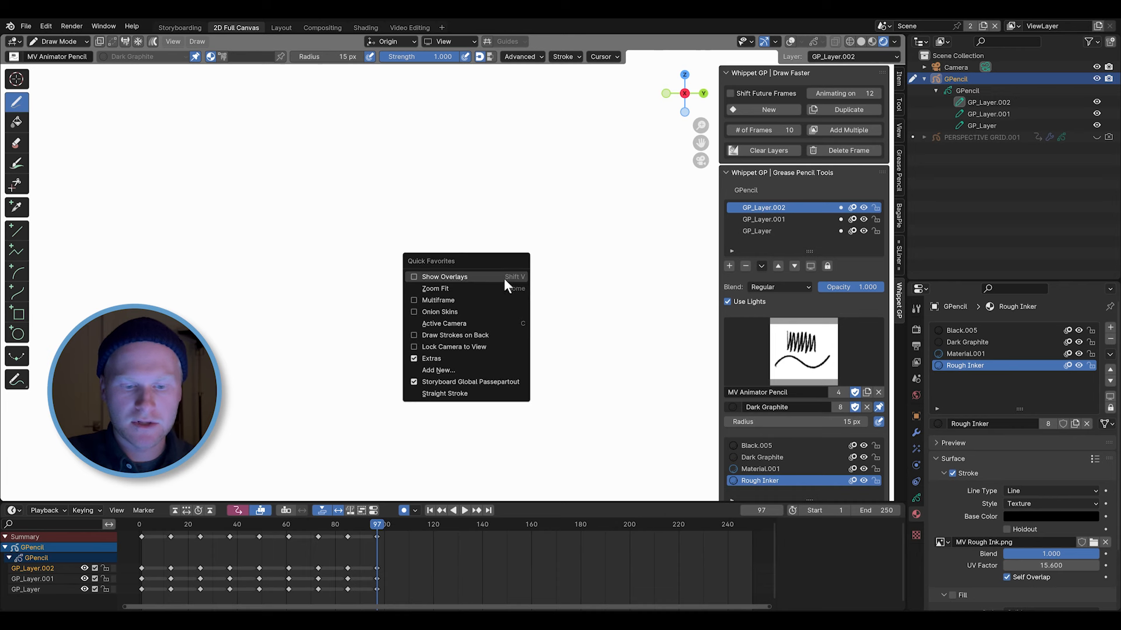
left_click(460, 313)
key("q")
left_click(475, 224)
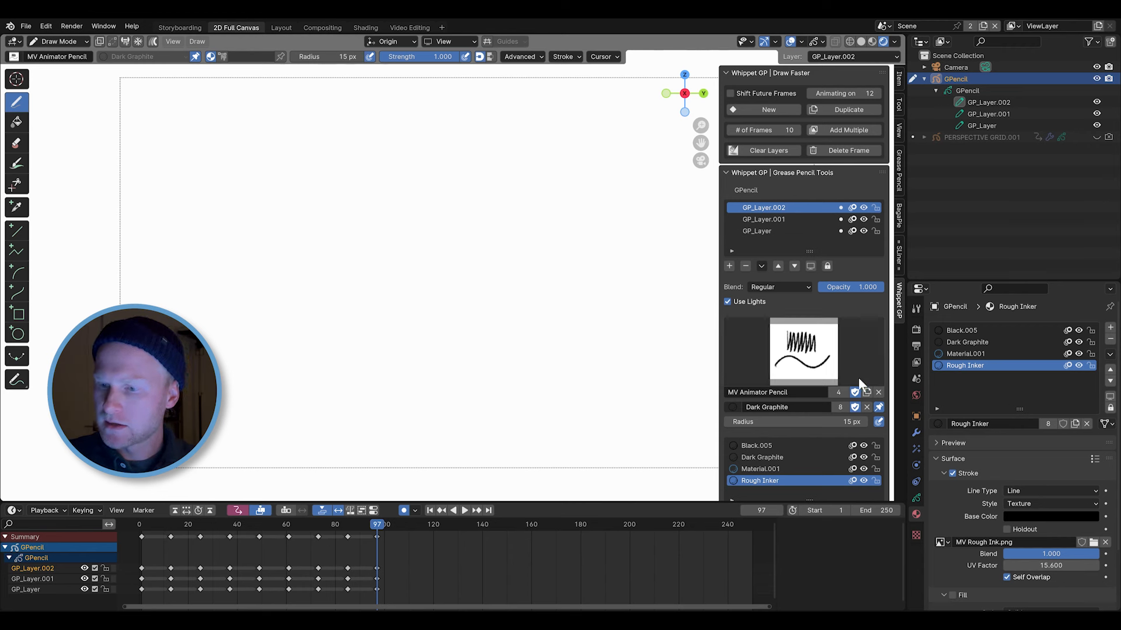
key("z")
left_click(560, 336)
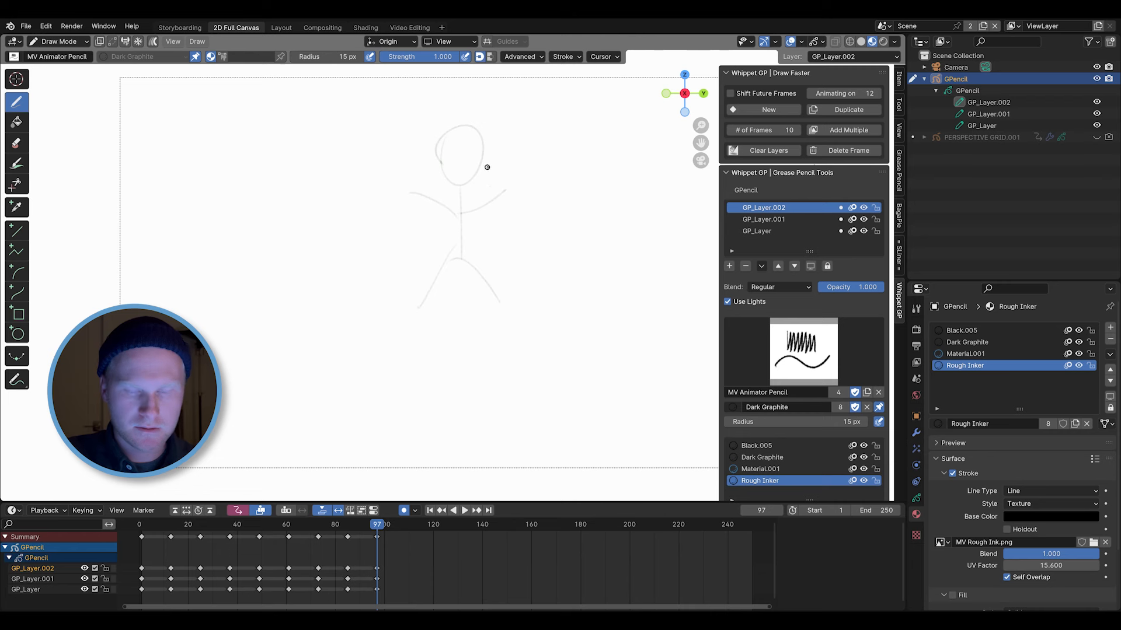
Draw the stick figure on frame 97, offset slightly from the onion-skinned previous pose.
mouse_move(478, 144)
left_mouse_down()
mouse_move(492, 185)
mouse_move(475, 194)
mouse_move(478, 288)
mouse_move(446, 303)
left_mouse_up()
left_click_drag(484, 269, 518, 328)
left_click_drag(472, 217, 437, 194)
mouse_move(481, 217)
left_mouse_down()
mouse_move(526, 194)
mouse_move(489, 210)
mouse_move(507, 166)
left_mouse_up()
Add a new keyframe at frame 109 and draw a third stick figure pose on it, offset from the previous one.
key("shift+i")
left_click_drag(500, 210, 497, 299)
mouse_move(497, 280)
left_mouse_down()
mouse_move(458, 328)
mouse_move(531, 344)
left_mouse_up()
mouse_move(462, 211)
left_mouse_down()
mouse_move(496, 234)
mouse_move(562, 190)
left_mouse_up()
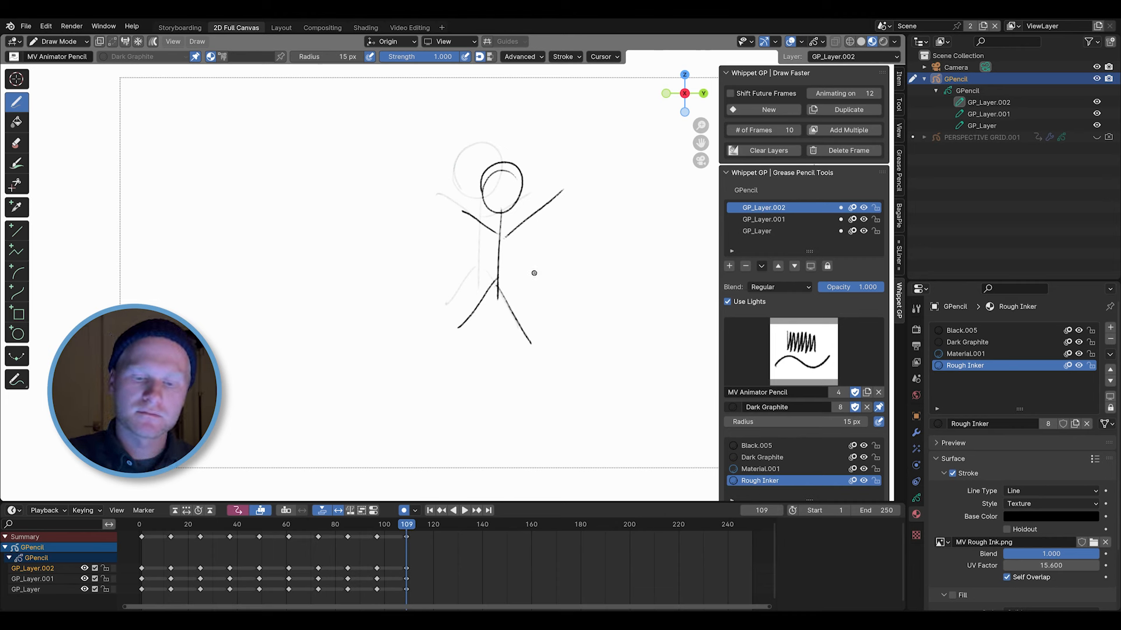
Step back and forth through the stick figure keyframes to compare the poses.
key("Down")
key("Down")
key("Up")
key("Down")
key("Up")
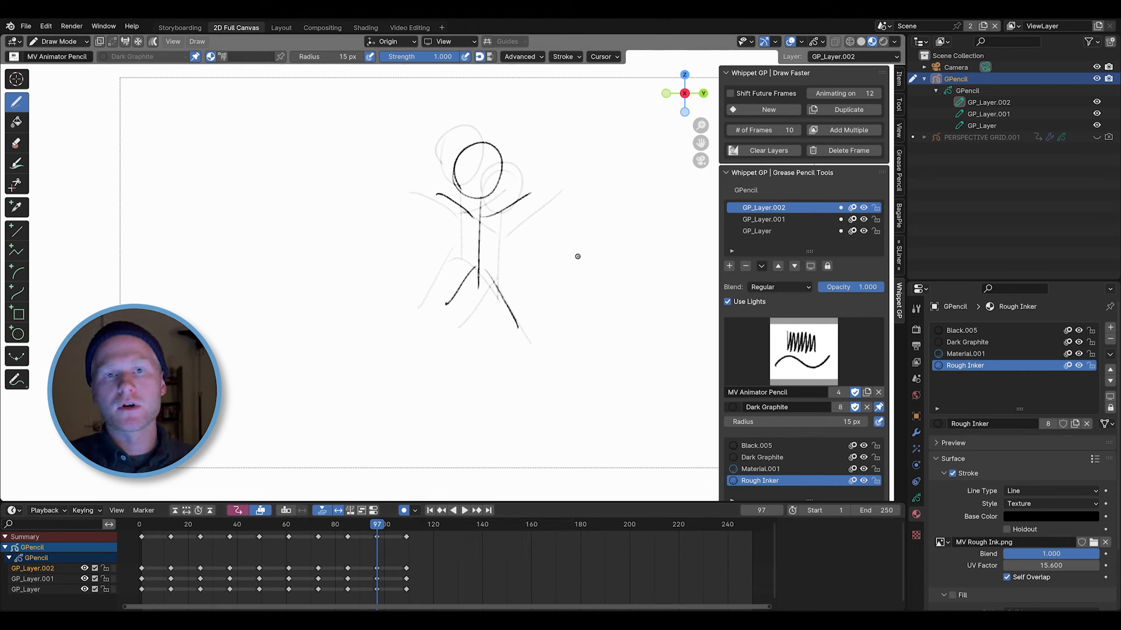
Flip repeatedly through the drawn keyframes up to frame 109 to preview the stick figure's motion.
key("Down")
key("Down")
key("Down")
key("Down")
key("Up")
key("Up")
key("Up")
key("Up")
key("Up")
key("Down")
key("Down")
key("Down")
key("Down")
key("Down")
key("Up")
key("Up")
key("Up")
key("Up")
key("Up")
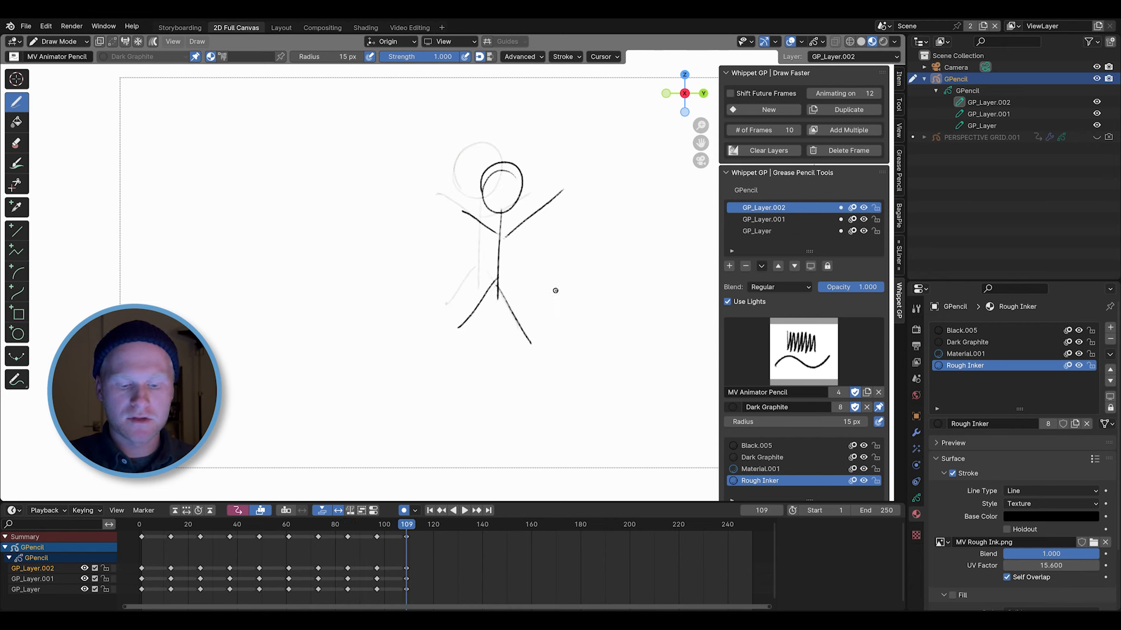
Add a new keyframe at frame 121 and draw a stick figure wearing a brimmed hat over the onion-skinned pose.
key("shift+i")
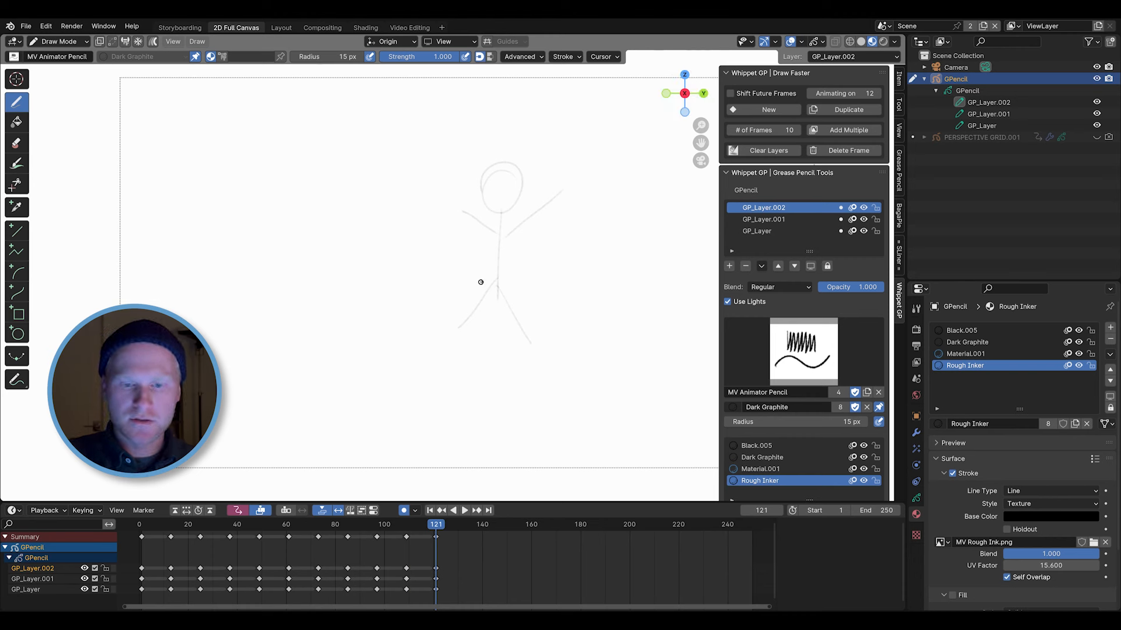
left_click_drag(517, 173, 504, 166)
left_click_drag(470, 169, 503, 170)
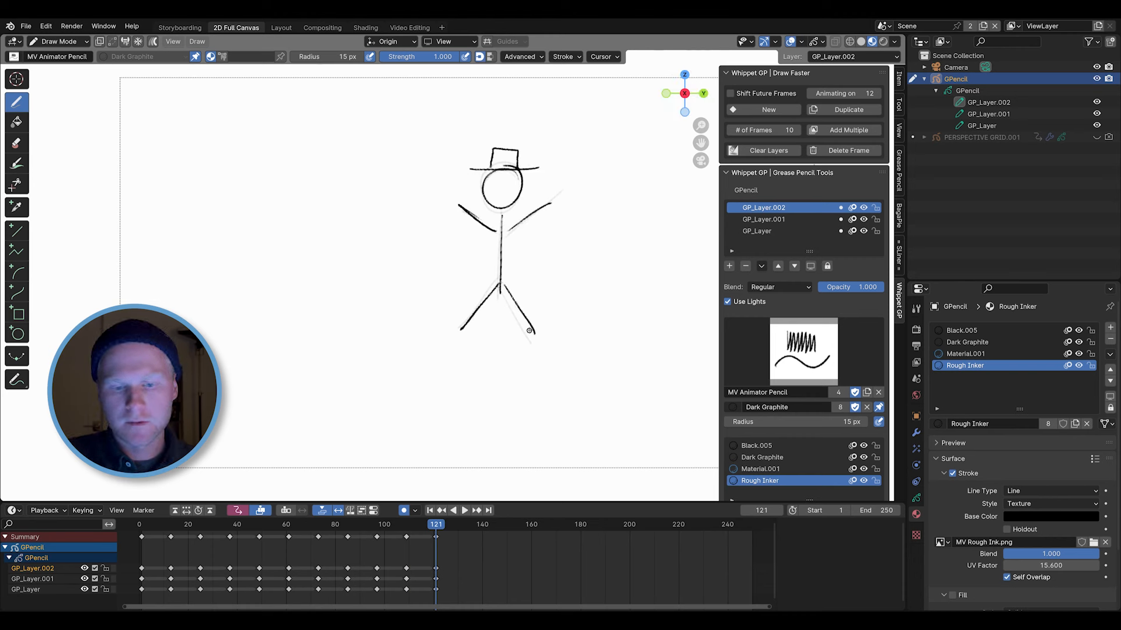
Set the keyframe spacing to 6 and duplicate the hat figure's keyframe onto frame 127, flipping between the two.
left_click(863, 91)
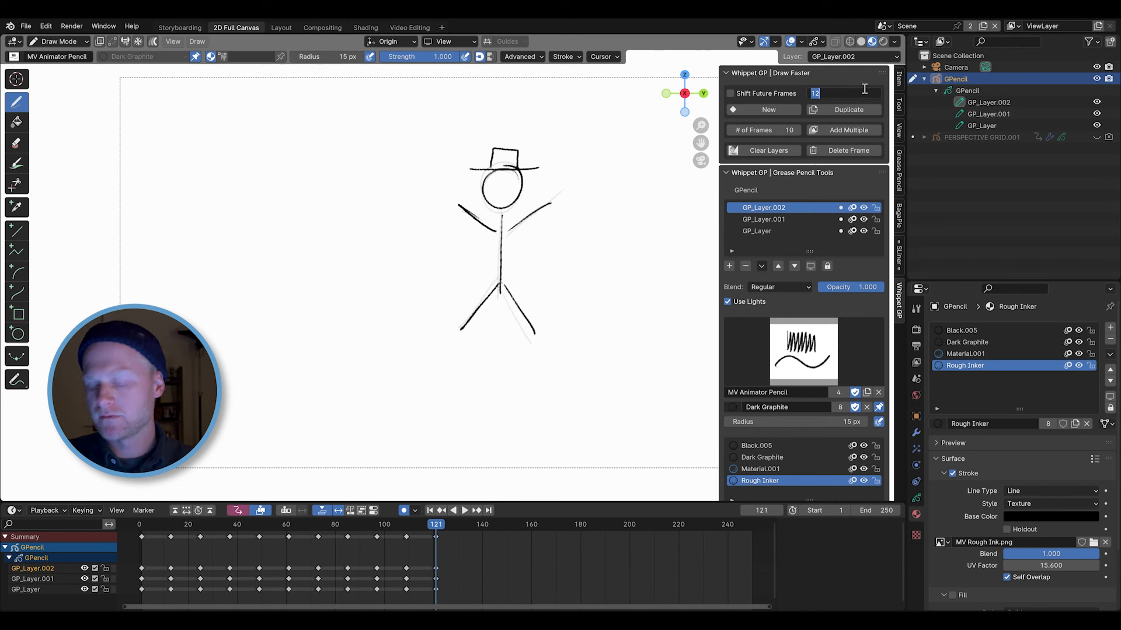
type("6")
key("Return")
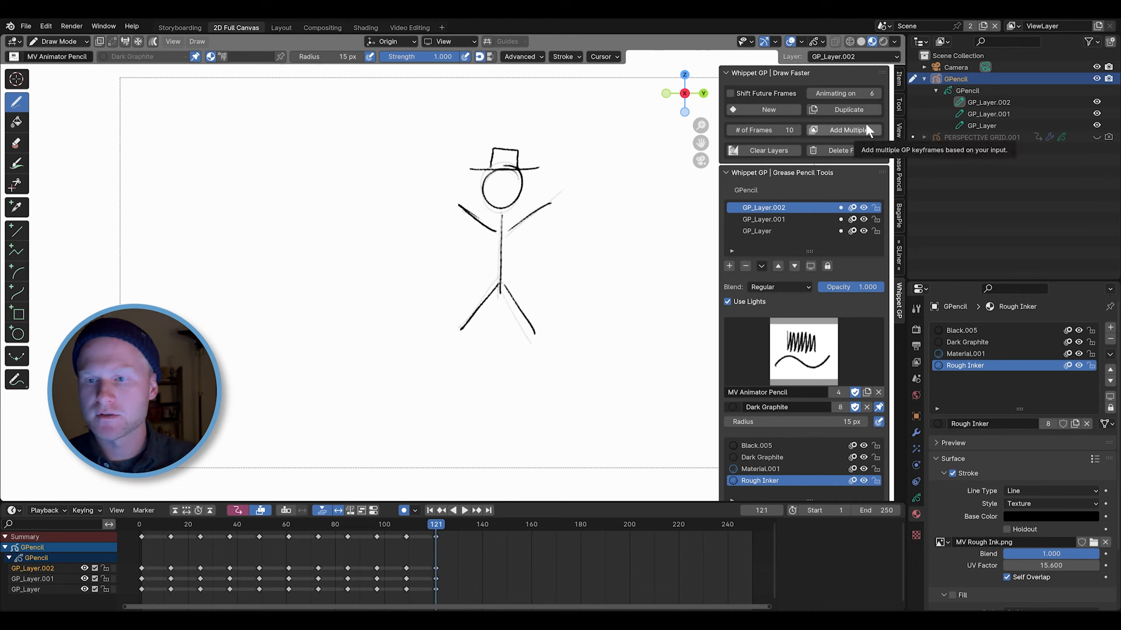
left_click(856, 111)
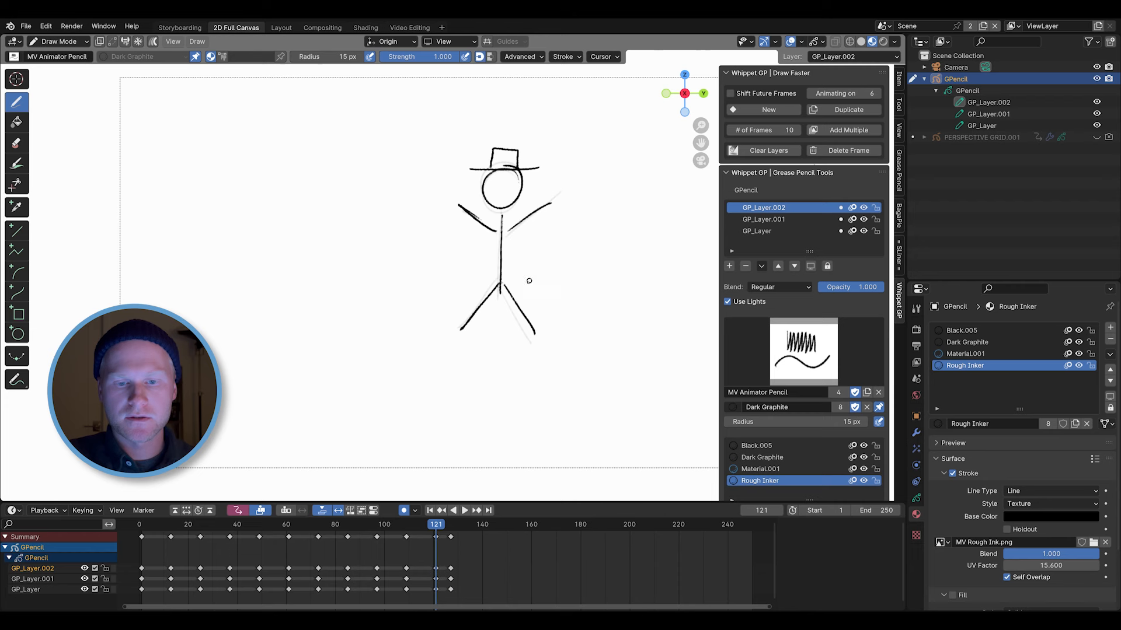
key("Down")
key("Up")
key("Down")
key("Up")
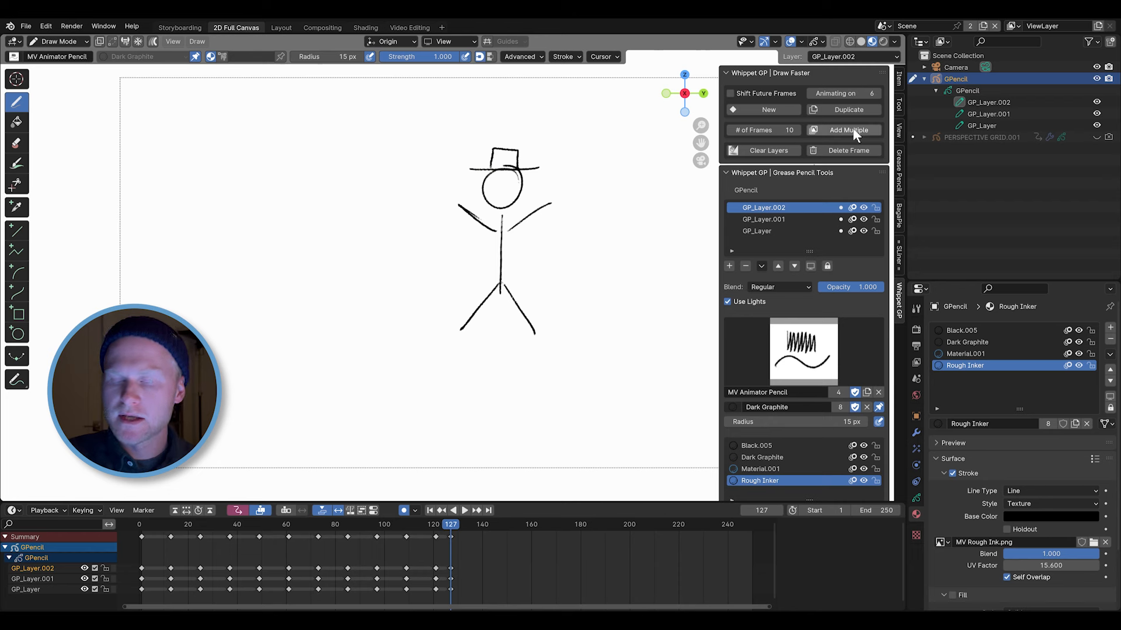
Add 10 blank keyframes spaced 6 frames apart after frame 127.
scroll(471, 559, "up", 3)
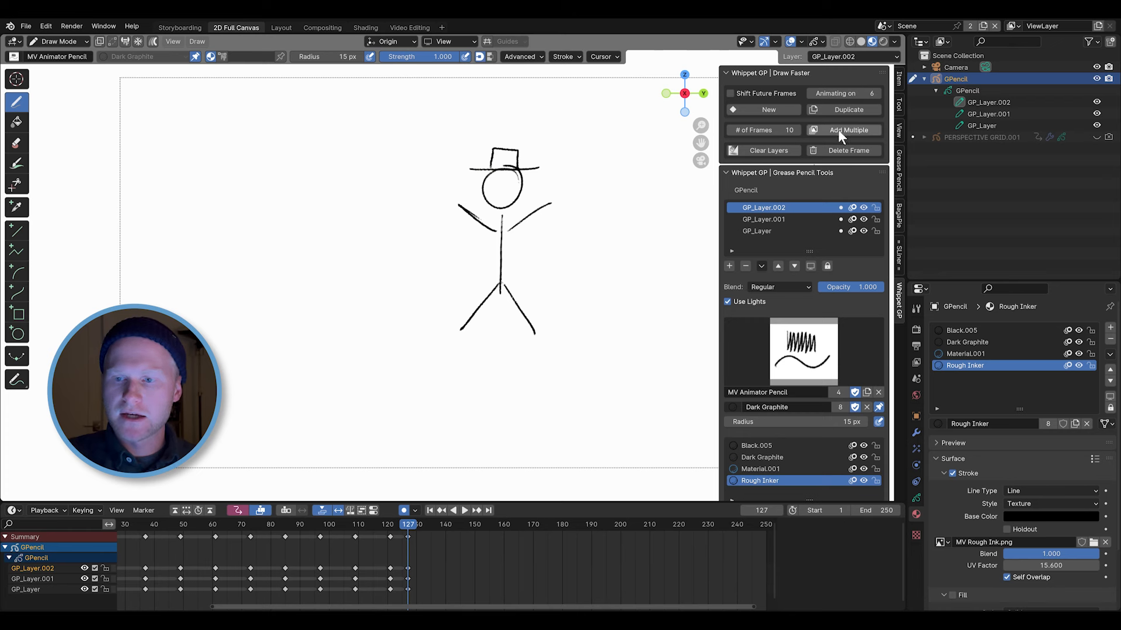
middle_click_drag(633, 558, 575, 563)
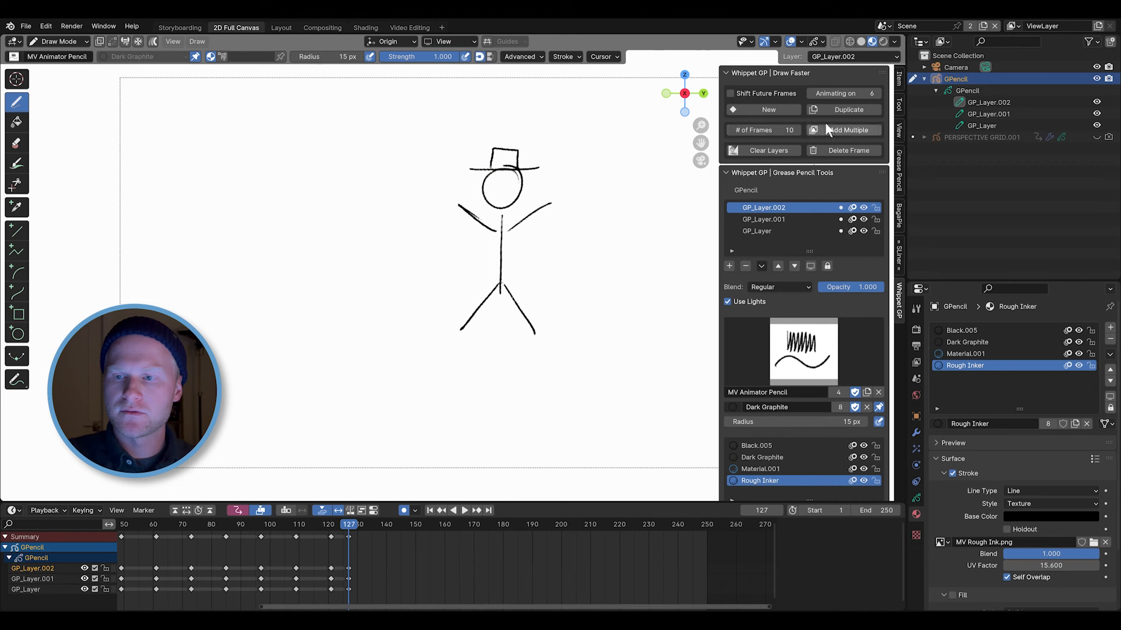
left_click(856, 131)
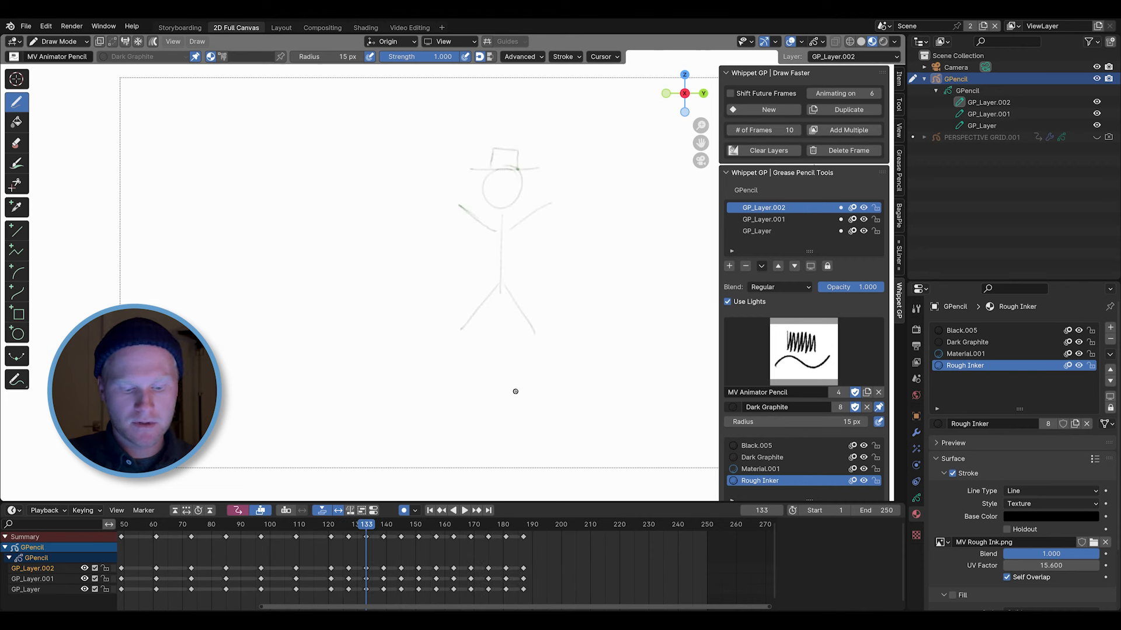
Step through the added blank keyframes, return to frame 127, and undo the multiple-keyframe addition.
key("Up")
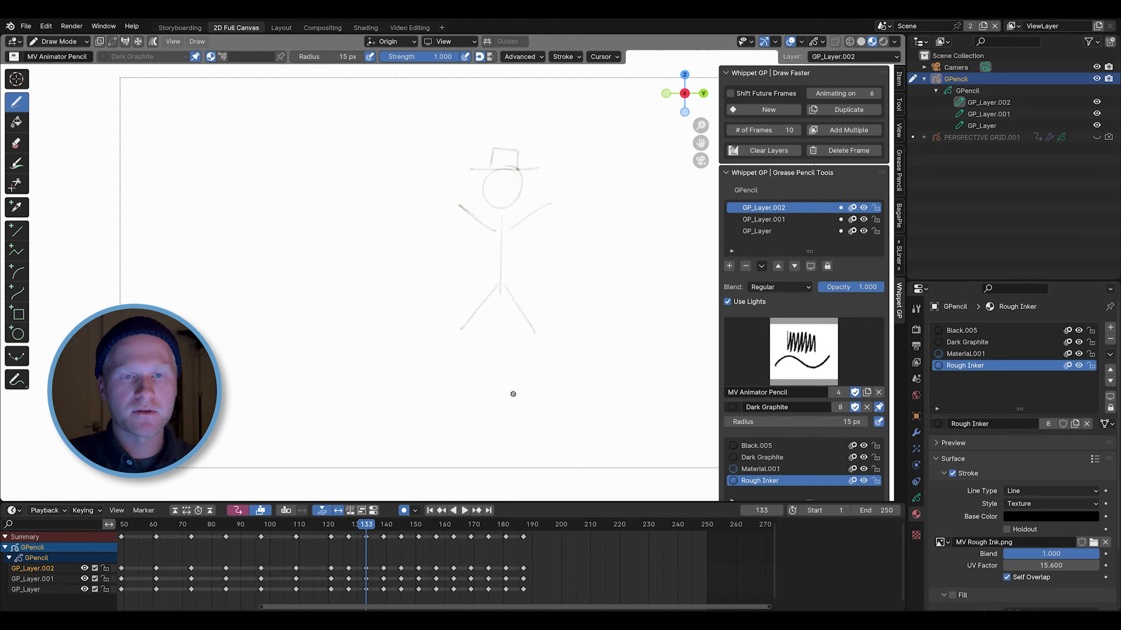
key("Up")
key("Up")
key("Up")
key("Up")
key("Up")
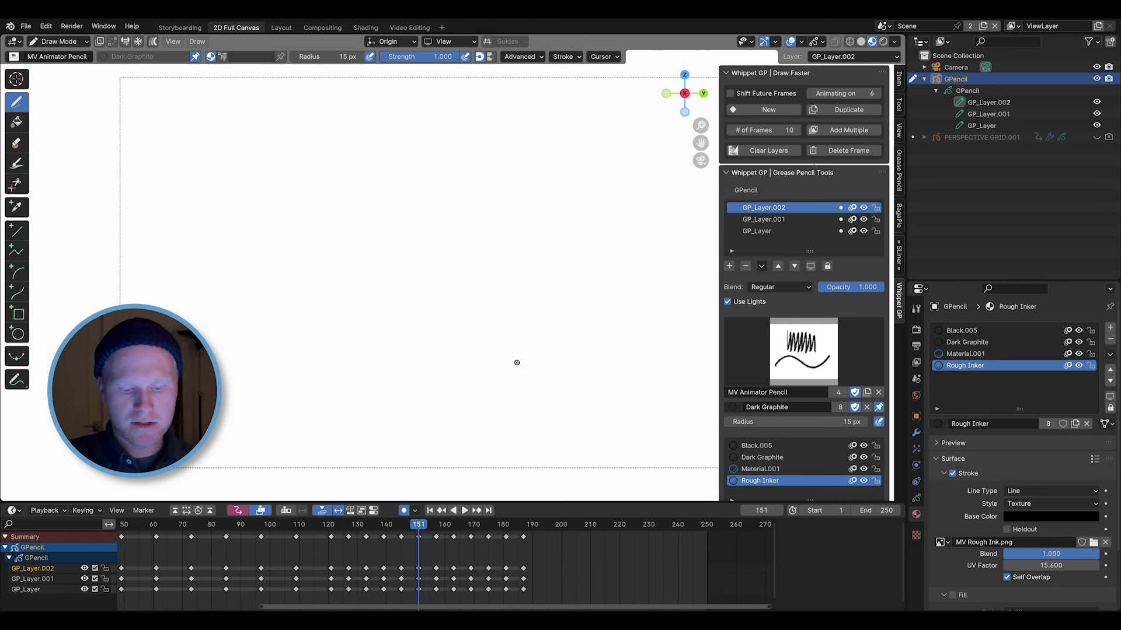
key("Up")
key("Up")
key("Up")
key("Up")
key("Down")
key("Down")
key("Down")
key("Down")
key("Down")
key("Down")
key("Down")
key("Down")
key("Down")
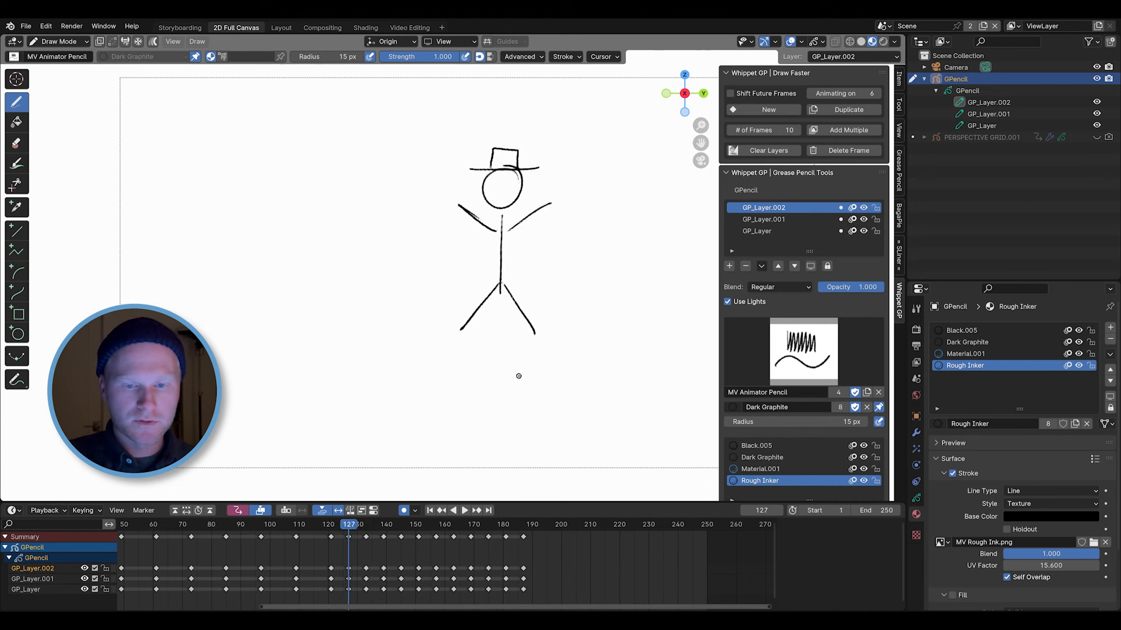
key("ctrl+z")
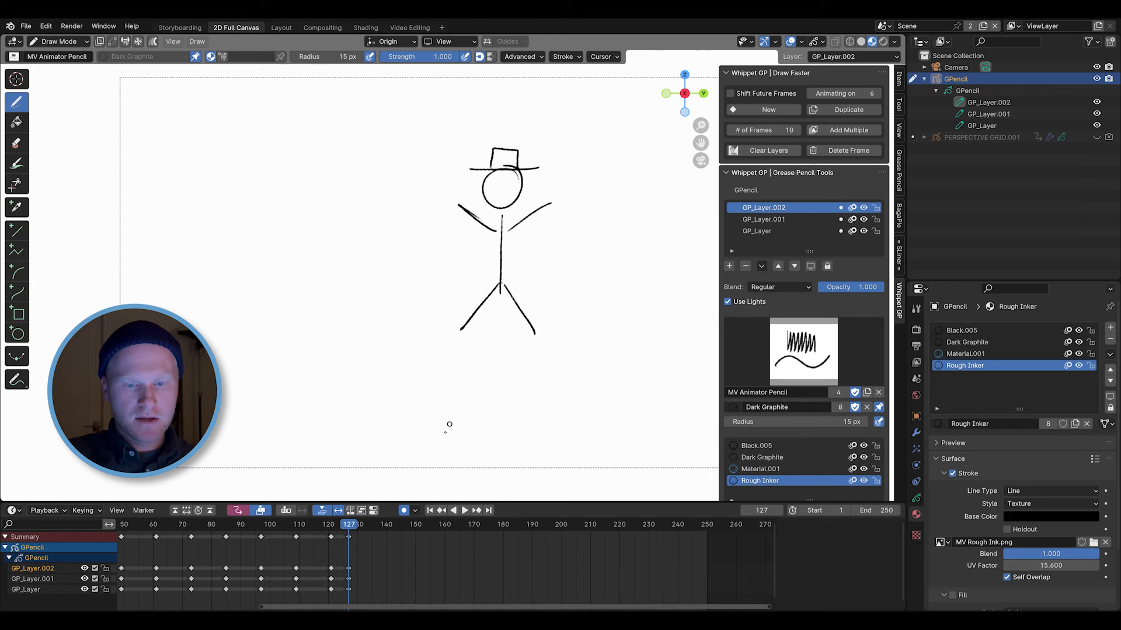
middle_click_drag(522, 315, 471, 335, "shift")
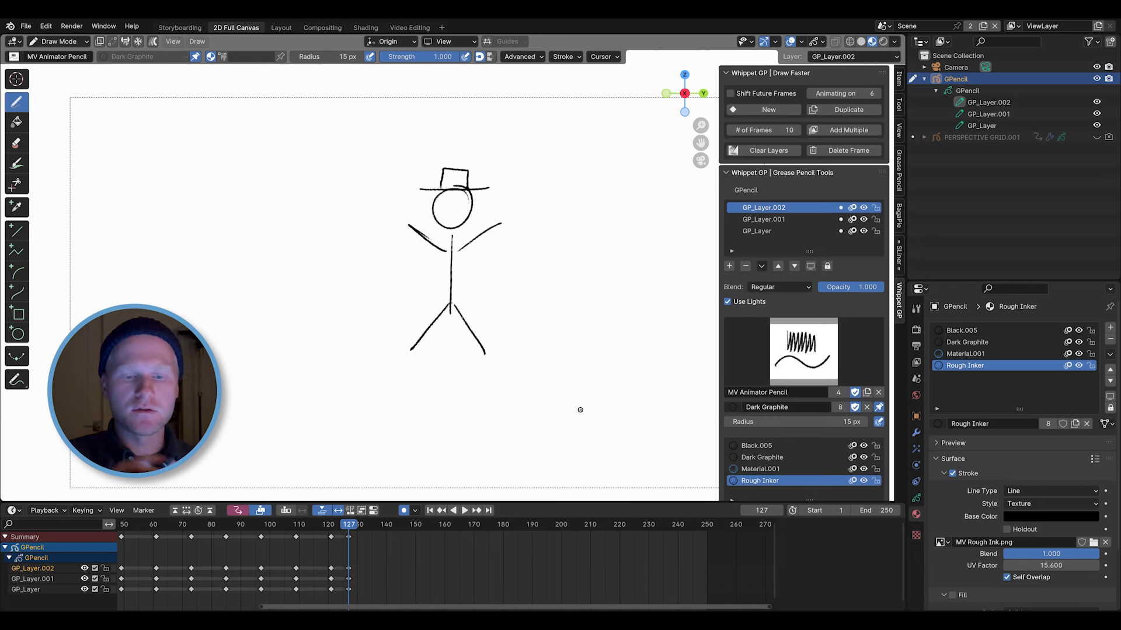
Add the 10 evenly spaced blank keyframes after frame 127 again and step forward through them to frame 157.
left_click(838, 129)
key("Down")
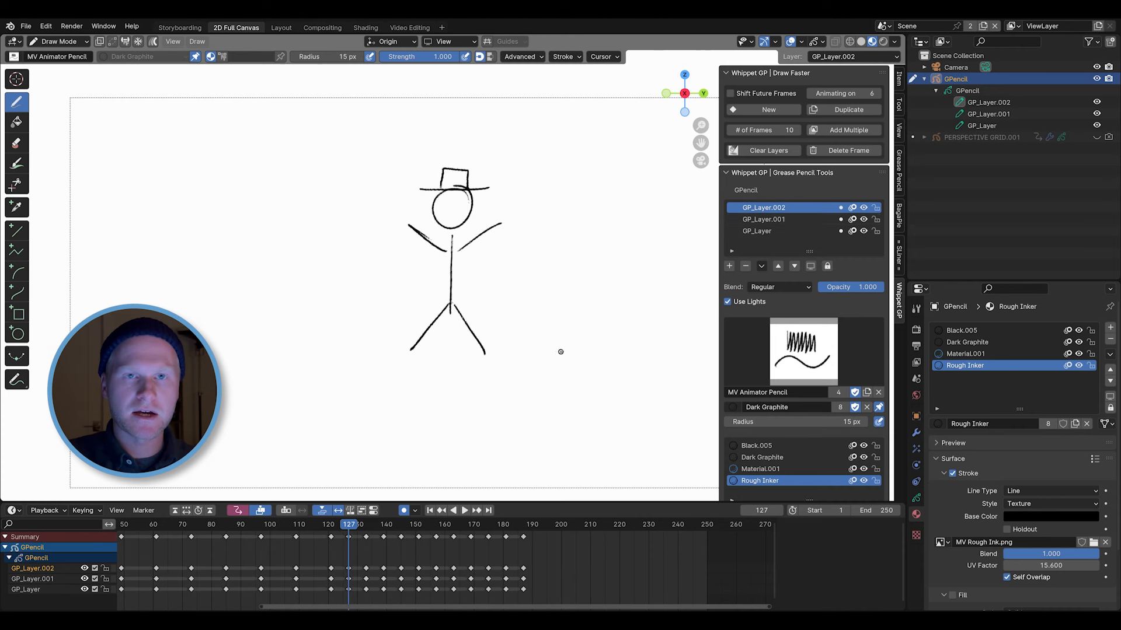
key("Up")
key("Up")
key("Up")
key("Up")
key("Up")
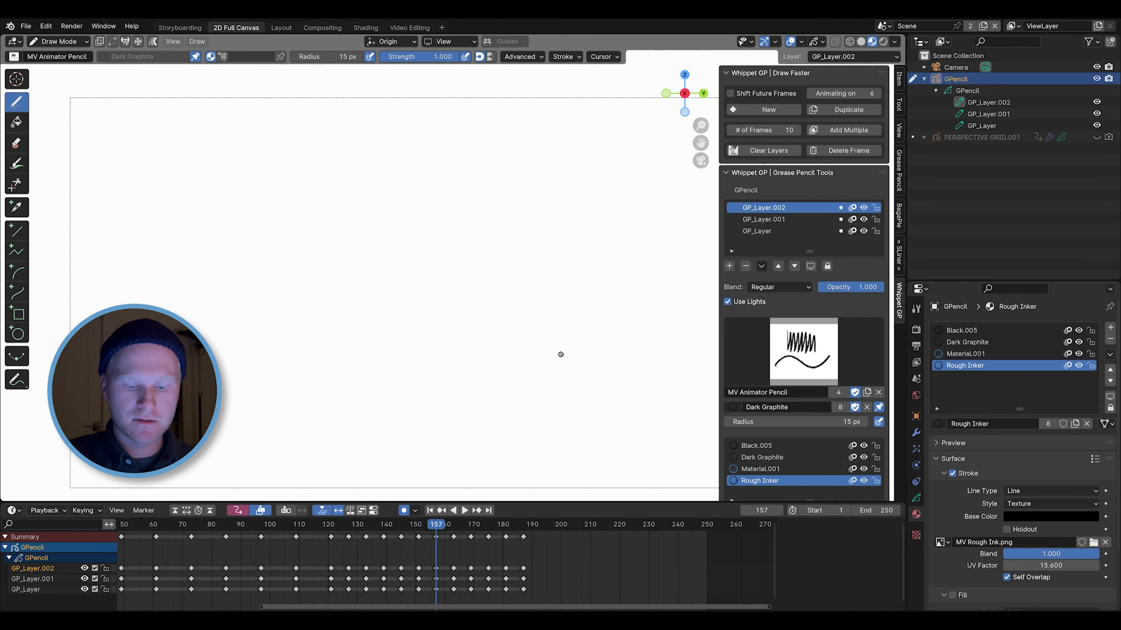
Delete all keyframes after frame 127 on every layer and go back to frame 127.
left_click_drag(533, 595, 367, 530)
left_click_drag(535, 591, 373, 534)
key("Delete")
key("Down")
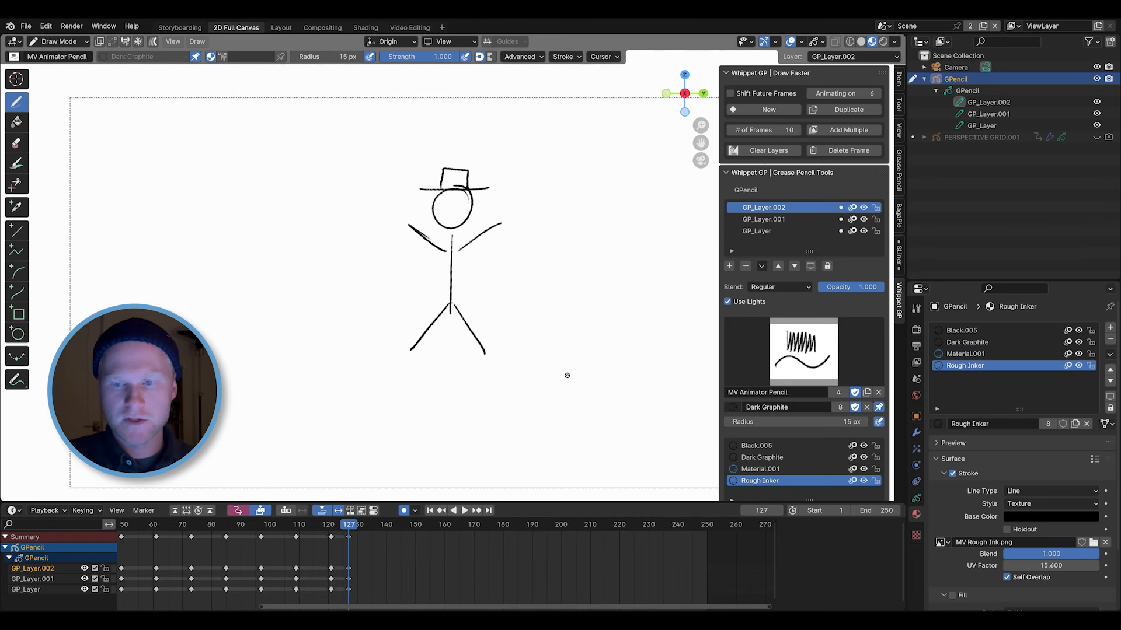
Try 420 as the number of keyframes to add and reset the count to 10.
scroll(576, 407, "down", 2)
left_click_drag(759, 130, 806, 135)
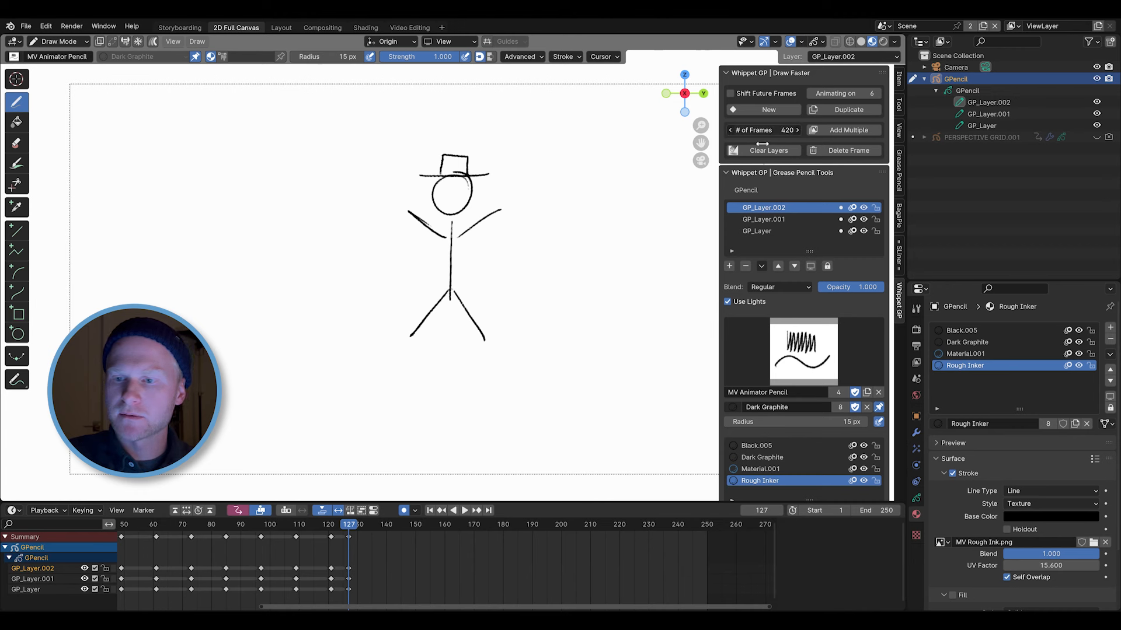
left_click(781, 131)
type("10")
key("Return")
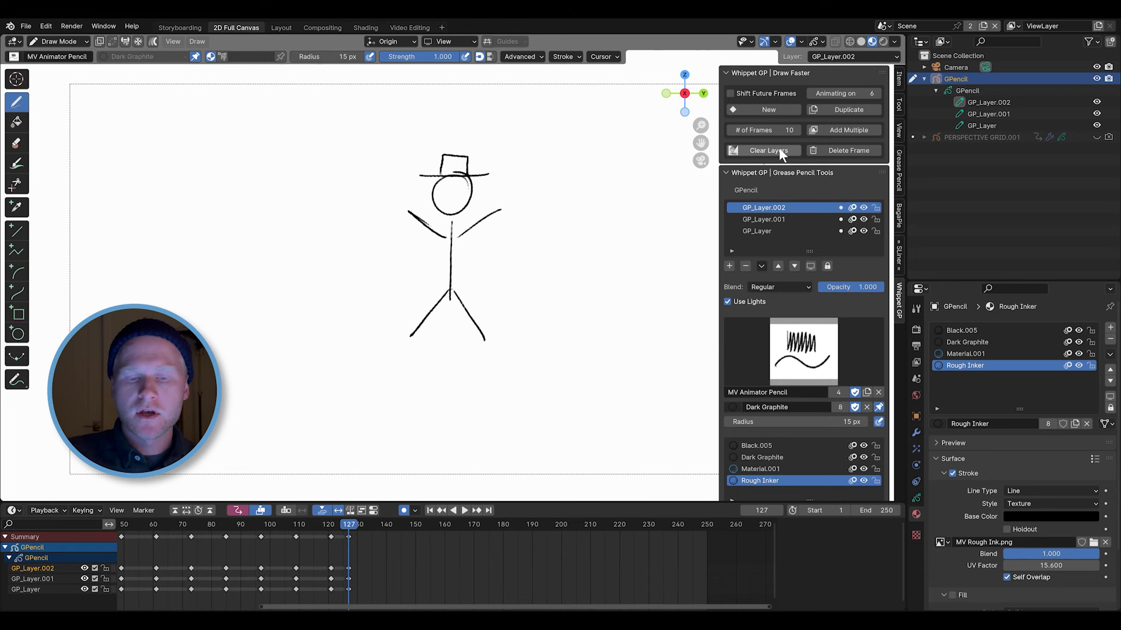
Clear all strokes on frame 127, undo the clearing, add a test stroke, and clear the frame again.
middle_click_drag(418, 566, 418, 566)
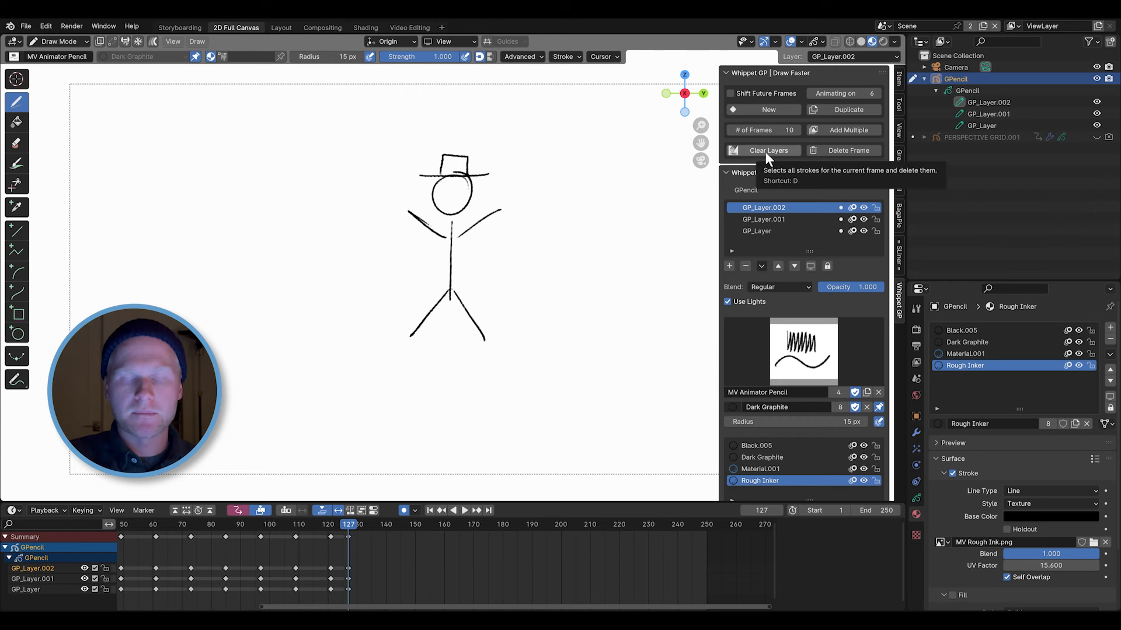
left_click(780, 153)
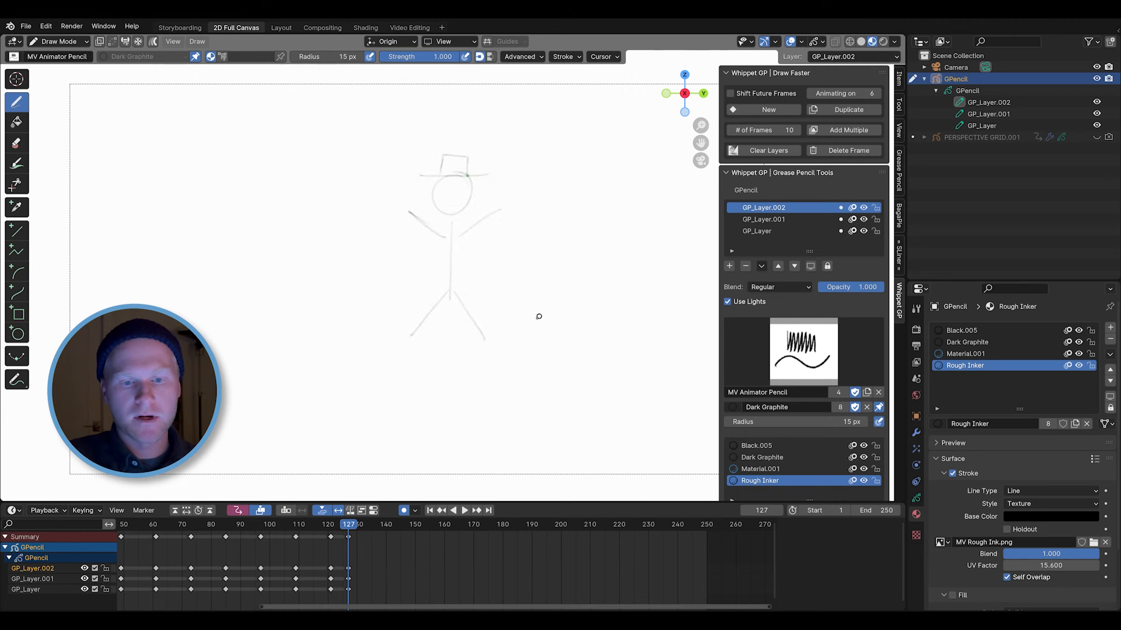
key("ctrl+z")
mouse_move(501, 208)
left_mouse_down()
mouse_move(531, 186)
mouse_move(505, 217)
mouse_move(521, 227)
mouse_move(475, 269)
left_mouse_up()
key("Delete")
Sketch a rough side-view human figure on frame 127 beside the onion-skinned pose, and remove its strokes.
mouse_move(520, 226)
left_mouse_down()
mouse_move(537, 263)
mouse_move(485, 374)
left_mouse_up()
mouse_move(470, 285)
left_mouse_down()
mouse_move(461, 403)
mouse_move(501, 486)
left_mouse_up()
mouse_move(504, 338)
left_mouse_down()
mouse_move(502, 485)
mouse_move(519, 316)
left_mouse_up()
mouse_move(501, 261)
left_mouse_down()
mouse_move(512, 247)
mouse_move(529, 280)
left_mouse_up()
left_click_drag(501, 256, 515, 359)
left_click_drag(530, 268, 522, 365)
left_click_drag(504, 311, 509, 372)
left_click_drag(482, 250, 481, 262)
left_click_drag(499, 218, 500, 235)
left_click_drag(480, 186, 492, 216)
left_click_drag(499, 186, 499, 199)
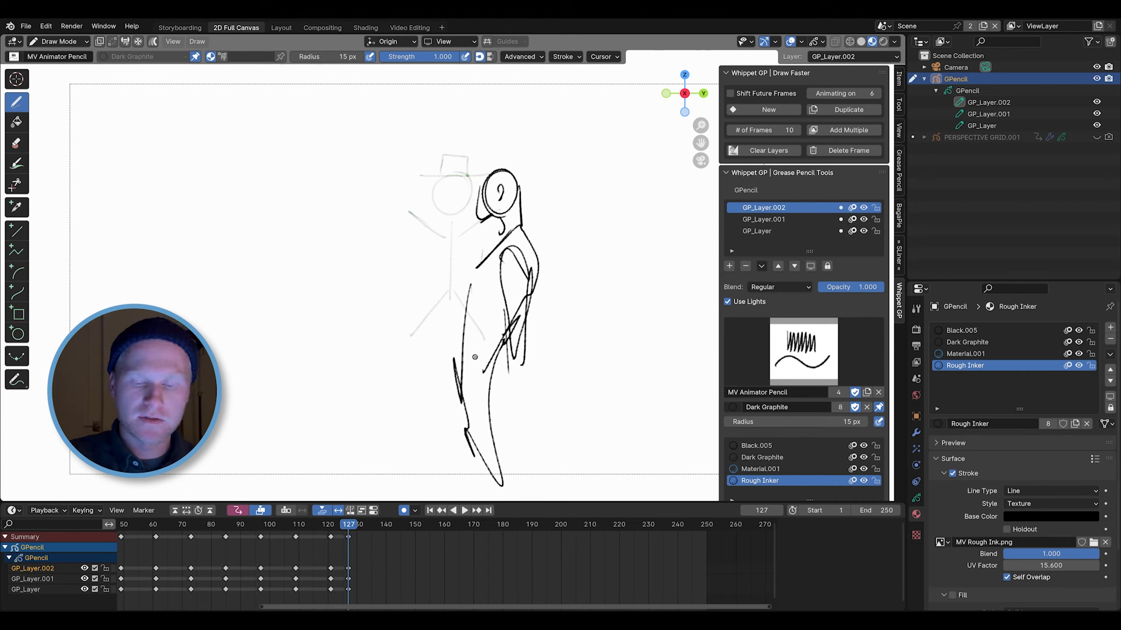
key("ctrl+z")
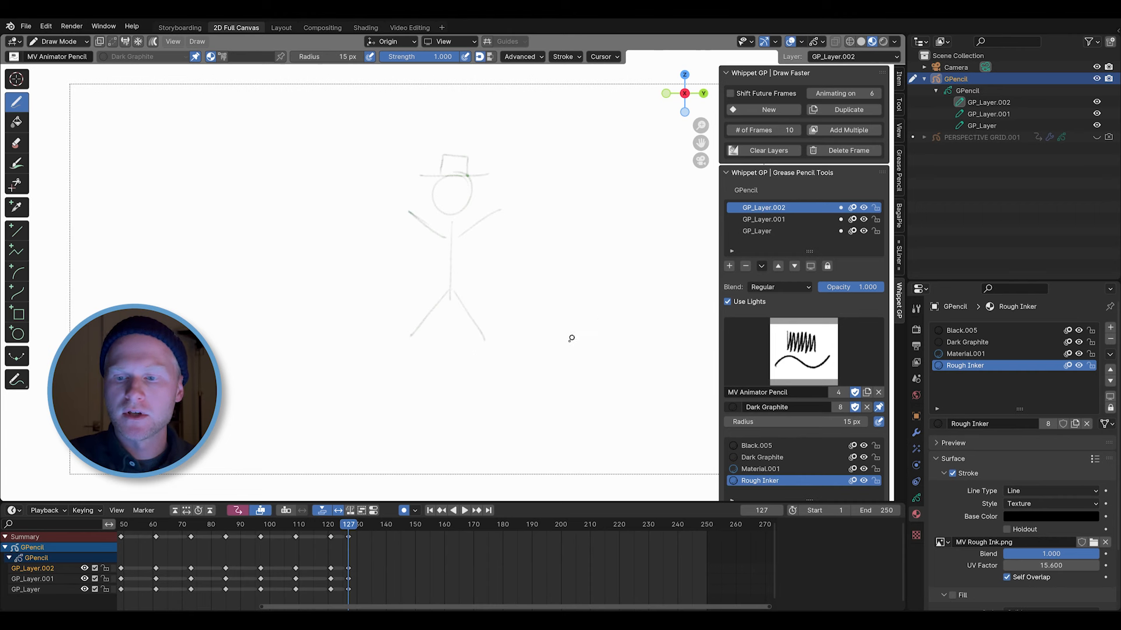
Sketch another rough figure with head, back and legs on frame 127, to the right of the onion-skinned pose.
left_click_drag(560, 139, 580, 188)
mouse_move(584, 191)
left_mouse_down()
mouse_move(515, 263)
mouse_move(595, 299)
left_mouse_up()
left_click_drag(536, 245, 527, 308)
In Edit Mode, select all of the sketch, switch to stroke selection, delete the strokes, and return to Draw Mode.
key("Tab")
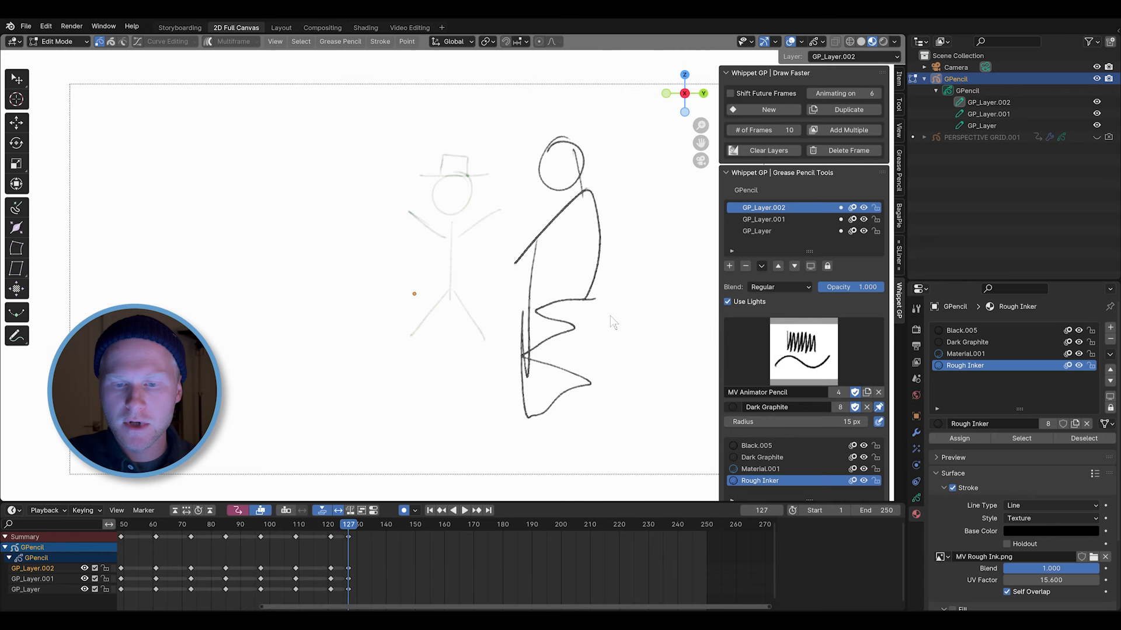
key("a")
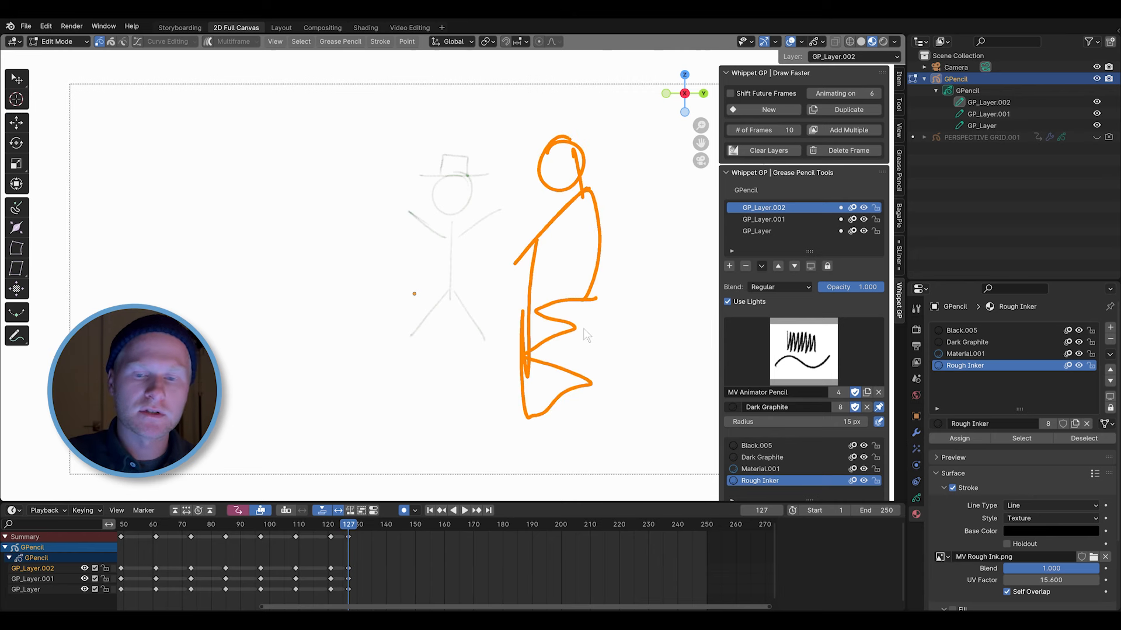
left_click(111, 42)
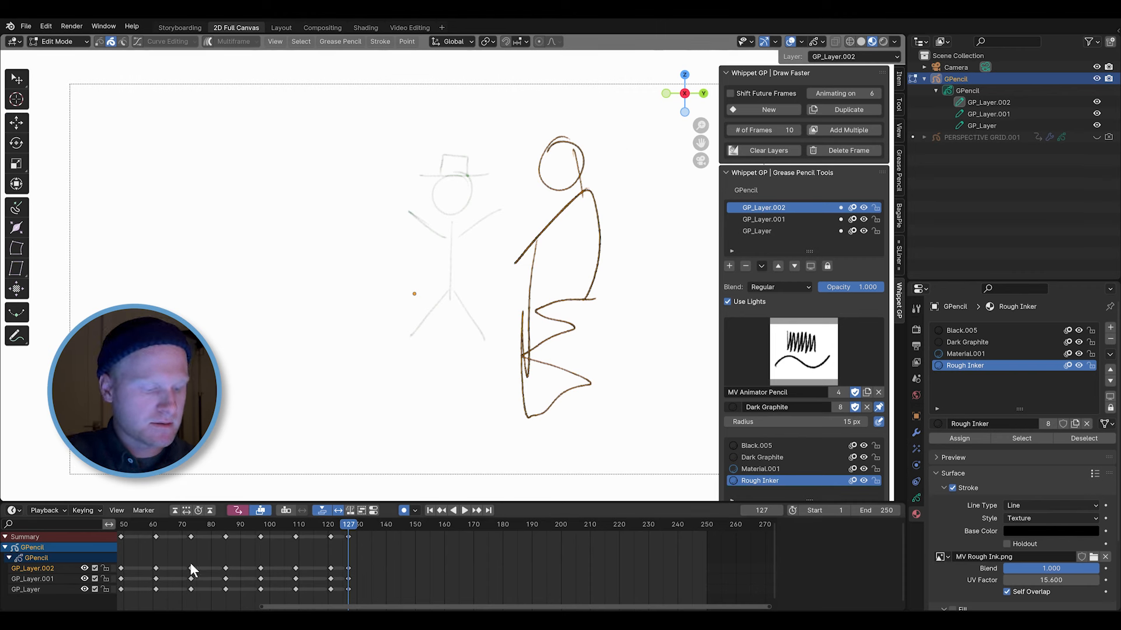
key("Delete")
key("ctrl+Tab")
Draw a rough profile figure with facial features on frame 127 and clear all its strokes.
mouse_move(558, 168)
left_mouse_down()
mouse_move(610, 140)
mouse_move(603, 217)
mouse_move(631, 360)
mouse_move(610, 253)
mouse_move(547, 191)
mouse_move(596, 191)
mouse_move(567, 174)
left_mouse_up()
left_click_drag(555, 161, 582, 156)
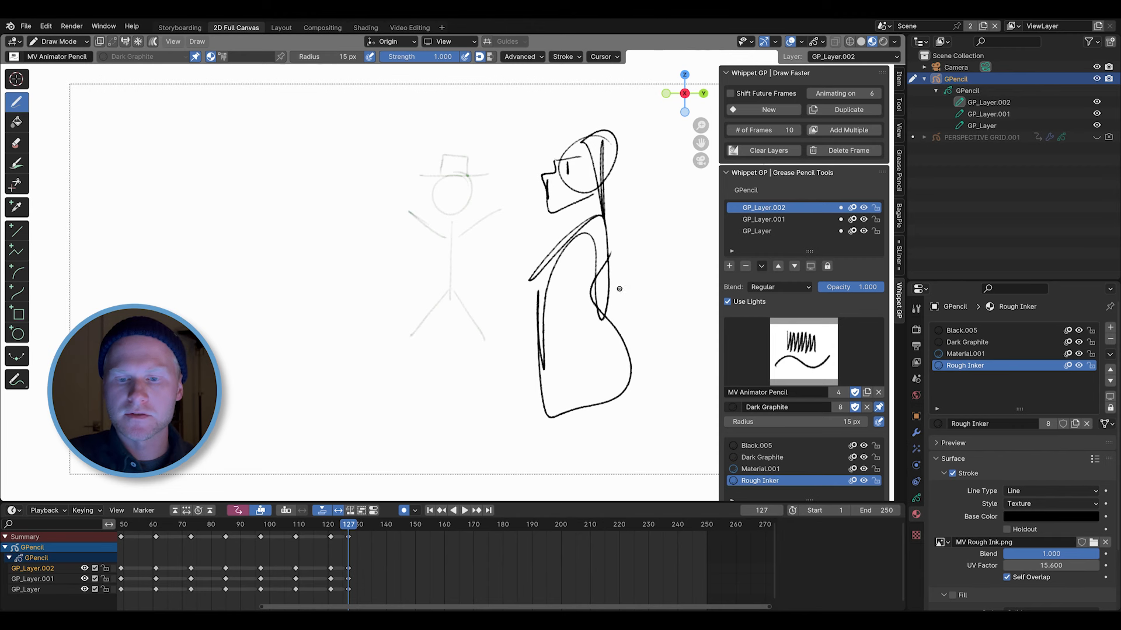
key("Delete")
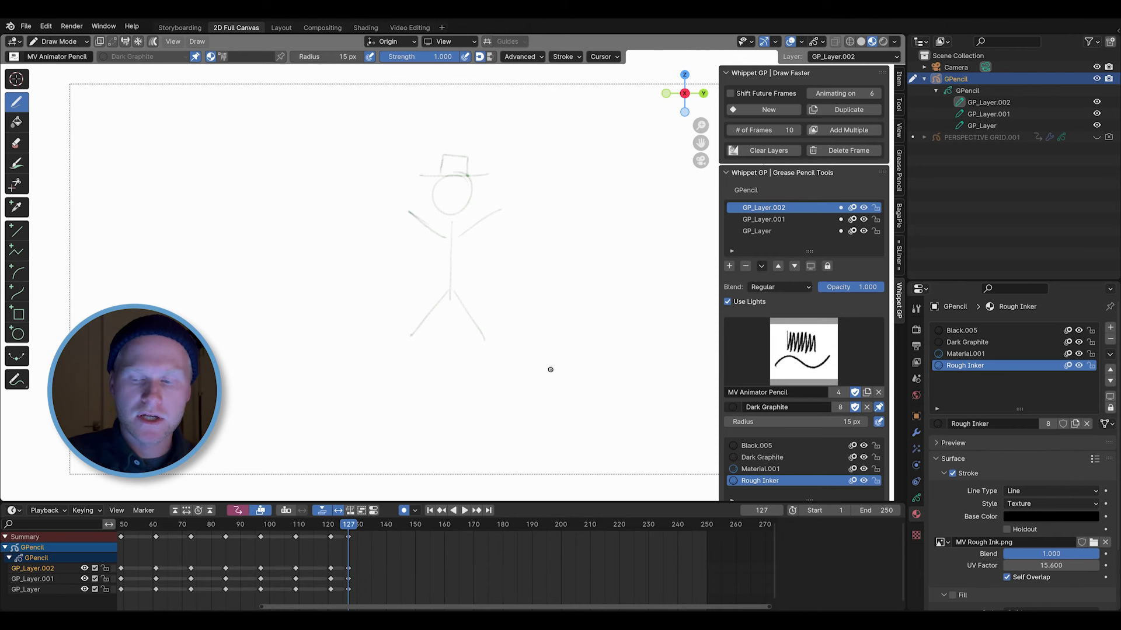
Draw a smiling stick figure with hair, arms and legs on frame 127, beside the onion-skinned hat figure.
scroll(380, 557, "up", 3)
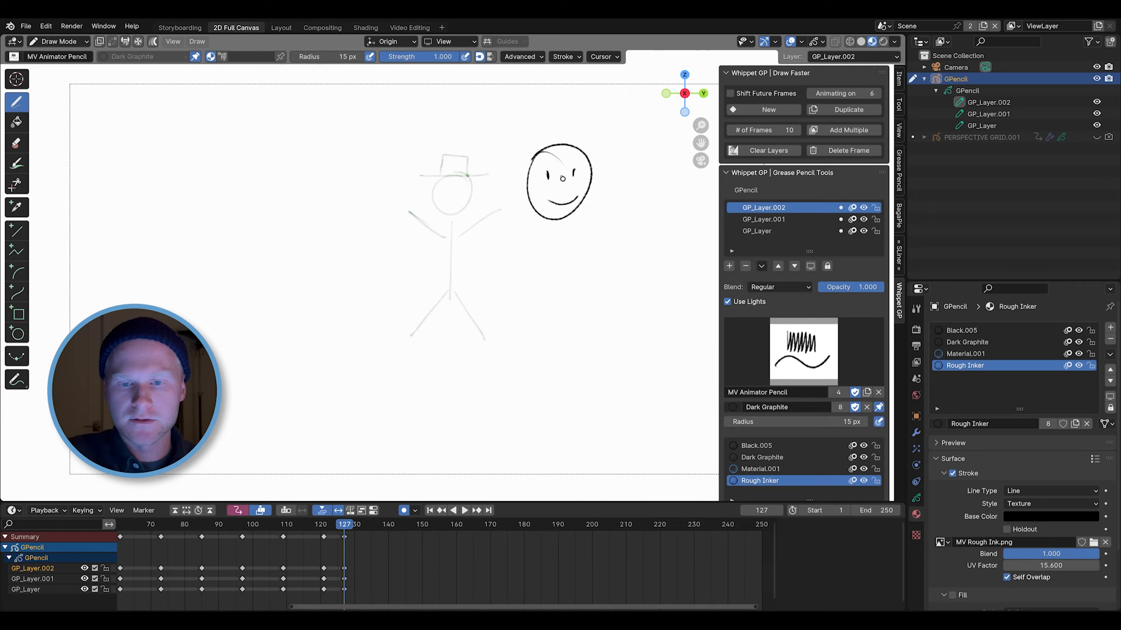
left_click_drag(532, 160, 548, 157)
left_click_drag(576, 157, 585, 154)
left_click_drag(560, 221, 558, 287)
left_click_drag(516, 223, 610, 216)
left_click_drag(561, 261, 527, 347)
left_click_drag(555, 282, 587, 337)
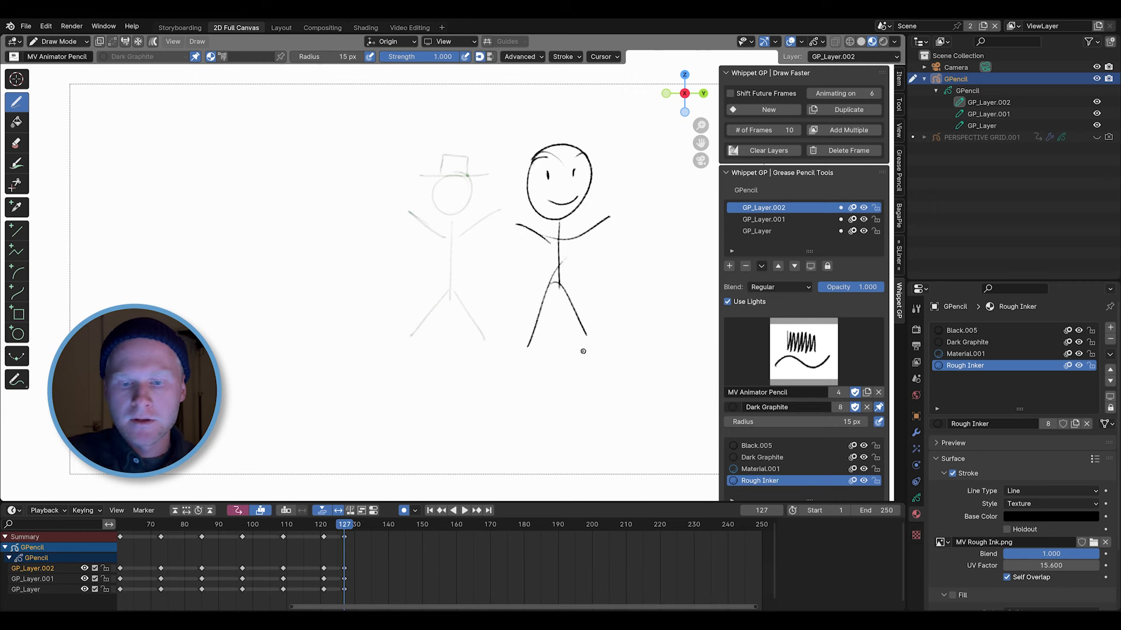
Delete the keyframe at frame 127 on all layers.
left_click(841, 153)
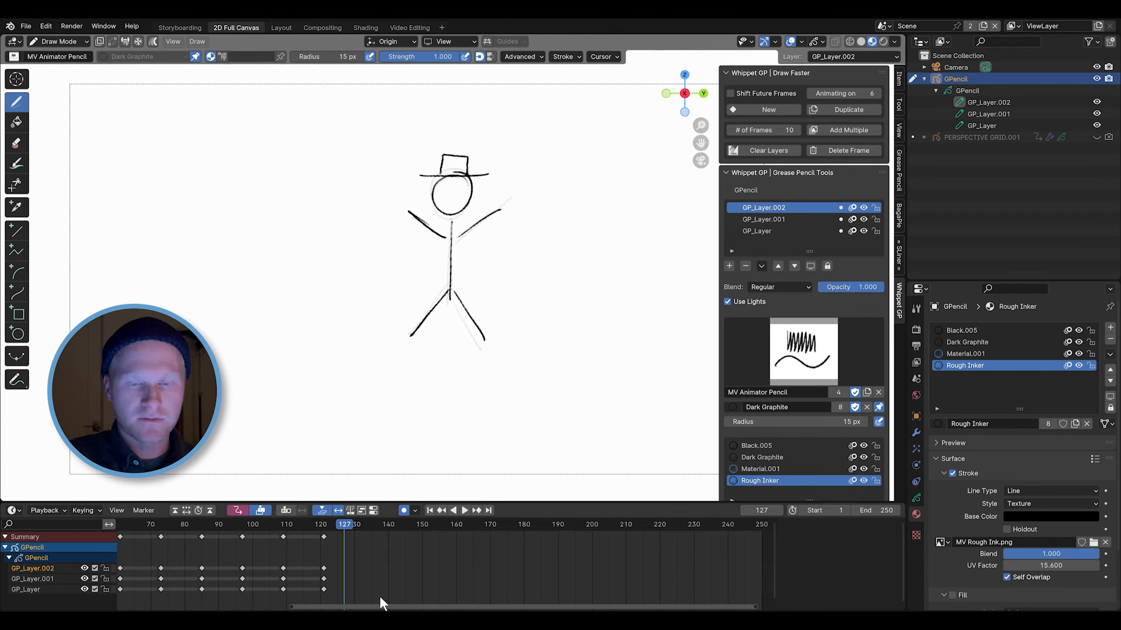
middle_click_drag(376, 594, 496, 561, "ctrl")
mouse_move(356, 570)
middle_mouse_down()
mouse_move(544, 580)
mouse_move(538, 556)
middle_mouse_up()
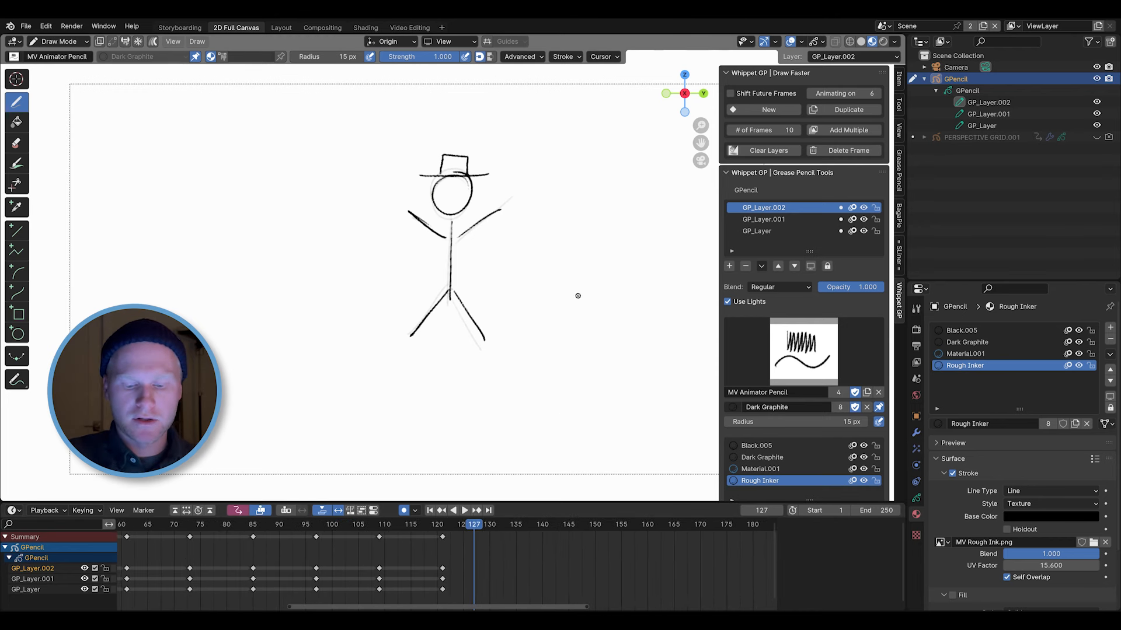
Try adding a blank keyframe at frame 127 and undo it.
key("shift+i")
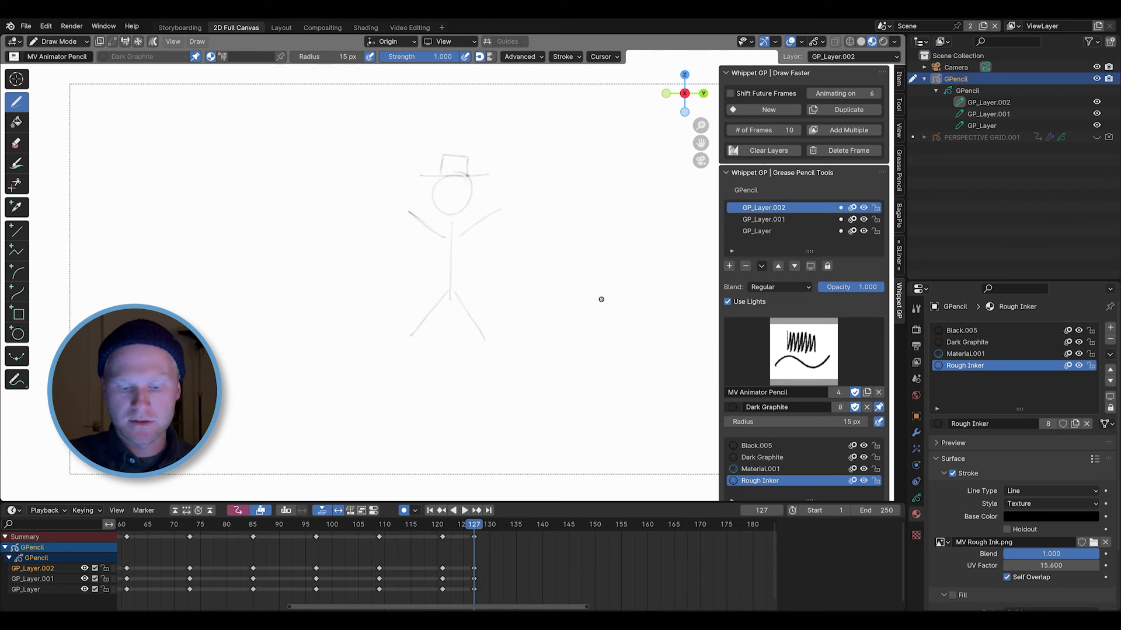
key("ctrl+z")
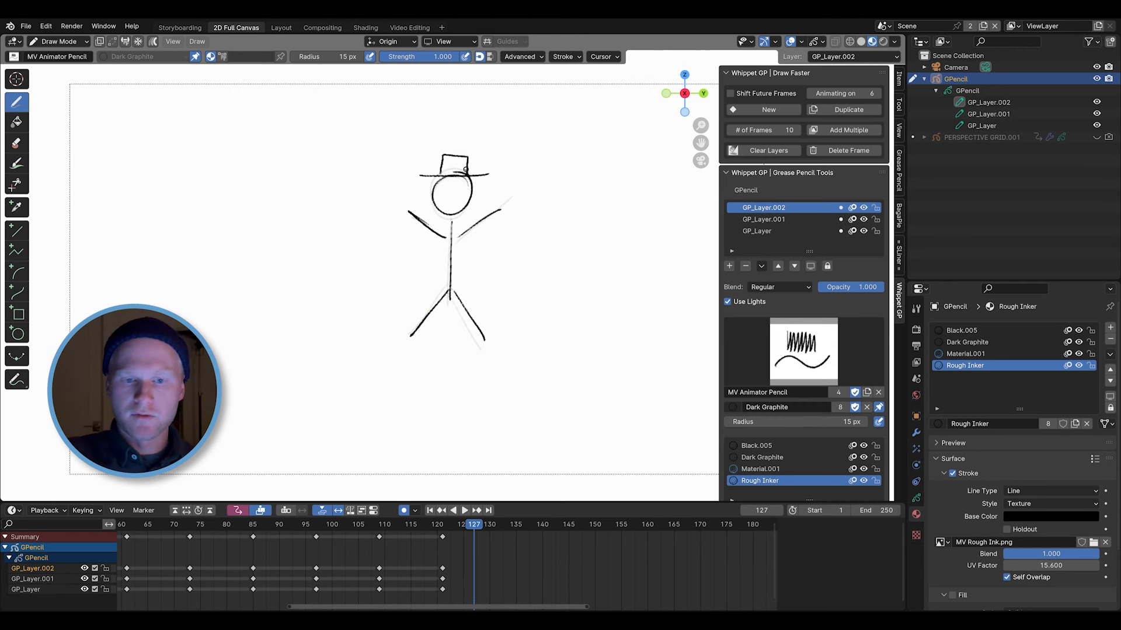
left_click_drag(465, 169, 510, 129)
key("ctrl+z")
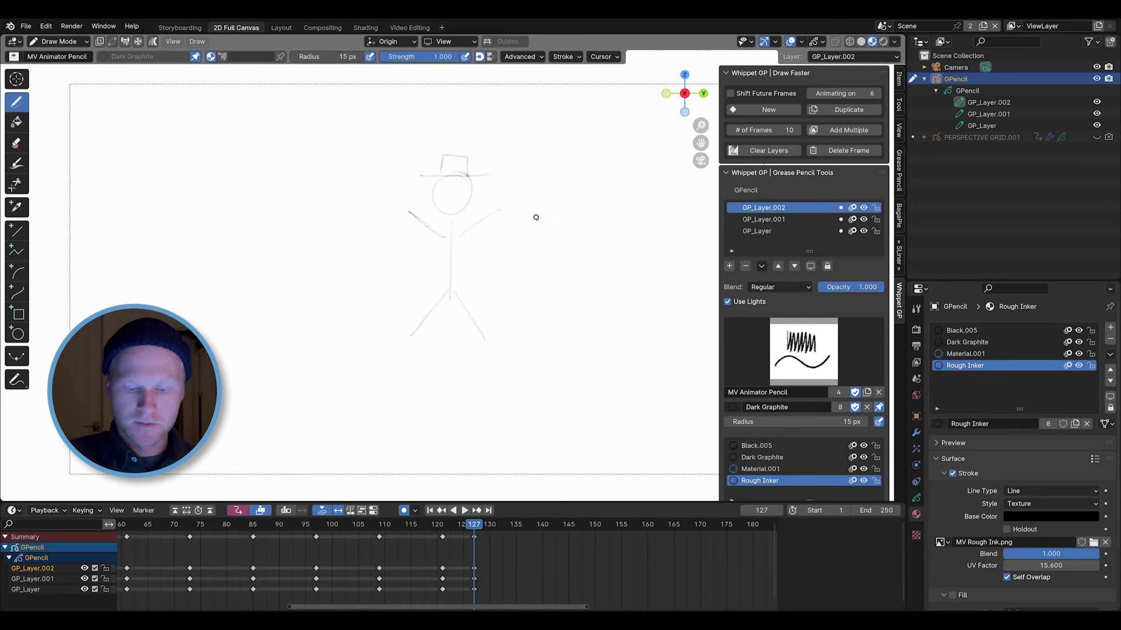
key("ctrl+z")
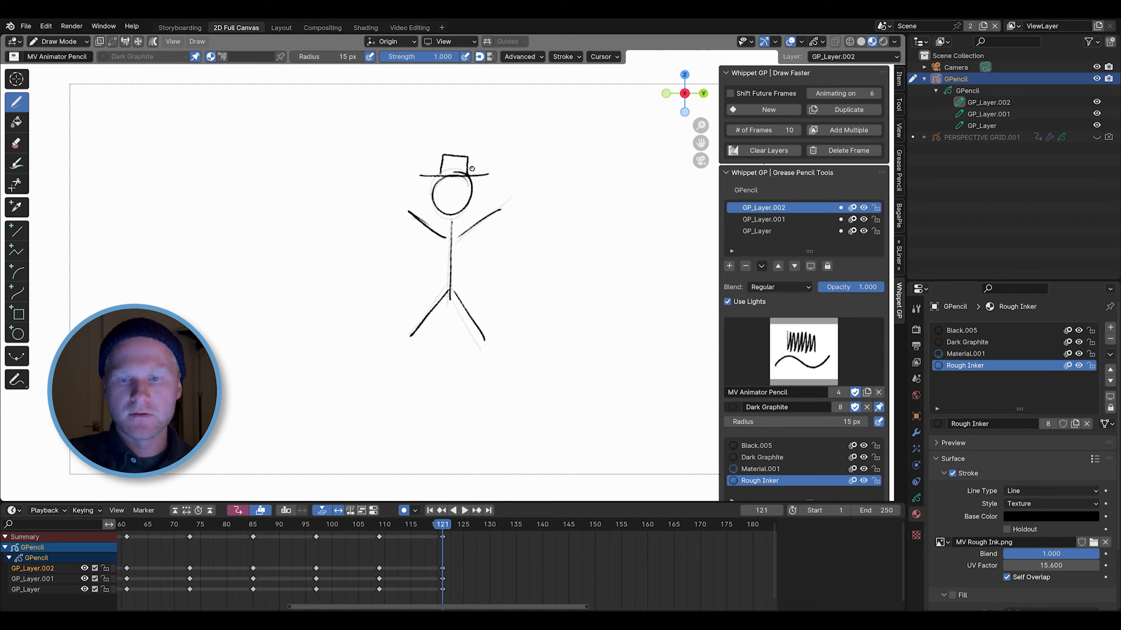
Draw a long curved feather with squiggled barbs rising from the figure's hat on frame 121.
left_click_drag(474, 168, 526, 130)
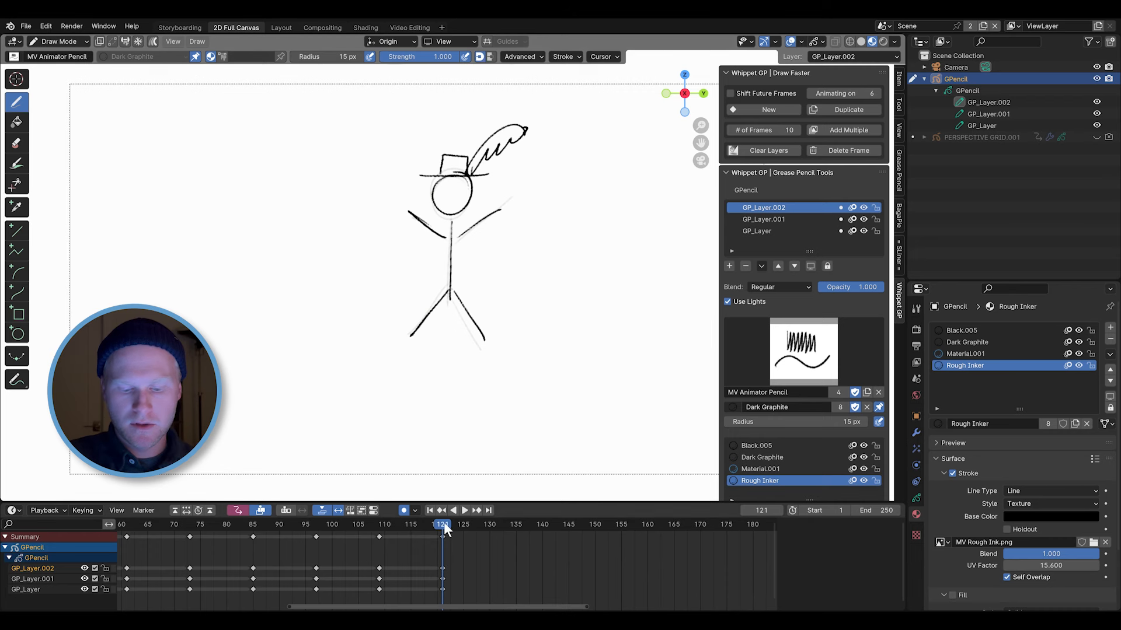
Move to frame 137, try adding a blank keyframe there and undo it.
key("space")
mouse_move(490, 544)
left_mouse_down()
mouse_move(439, 541)
mouse_move(549, 559)
mouse_move(509, 559)
mouse_move(527, 565)
left_mouse_up()
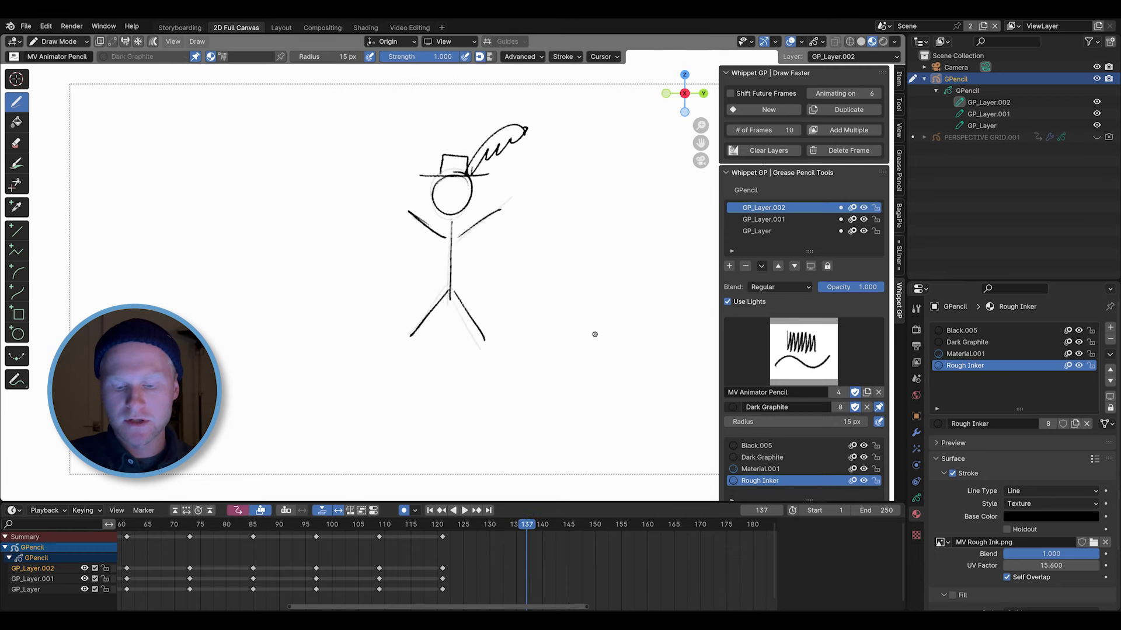
key("shift+i")
key("ctrl+z")
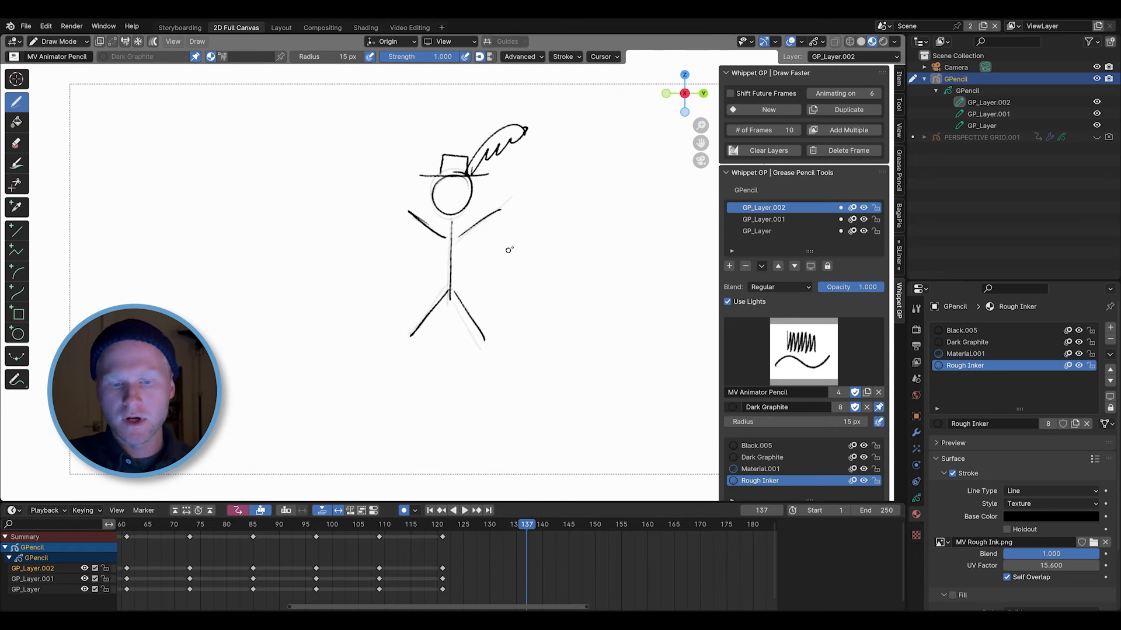
Duplicate the hat figure's drawing into a keyframe at frame 137 and delete that keyframe again.
left_click(849, 109)
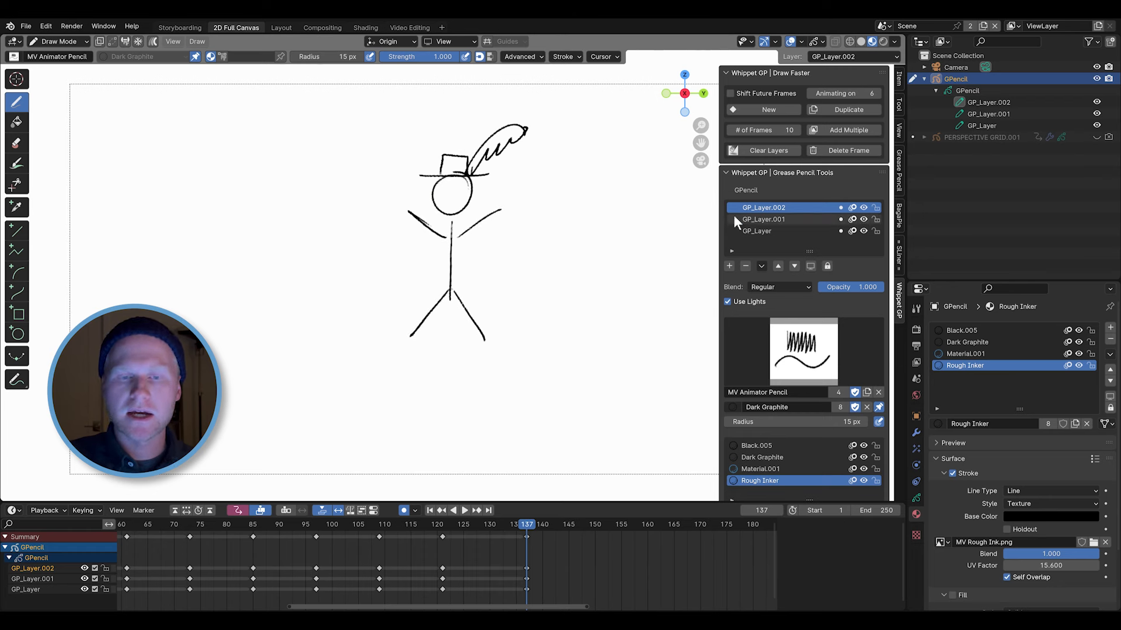
left_click(849, 150)
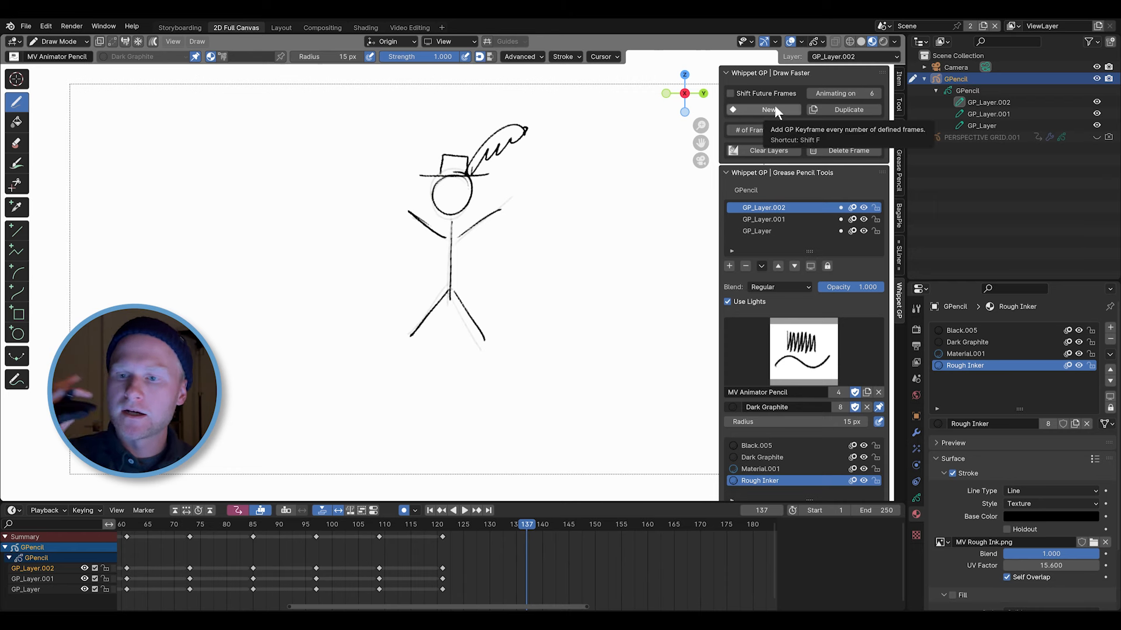
Fit all keyframes in the timeline and step back through them to frame 61 and forward to frame 121.
key("Down")
key("Home")
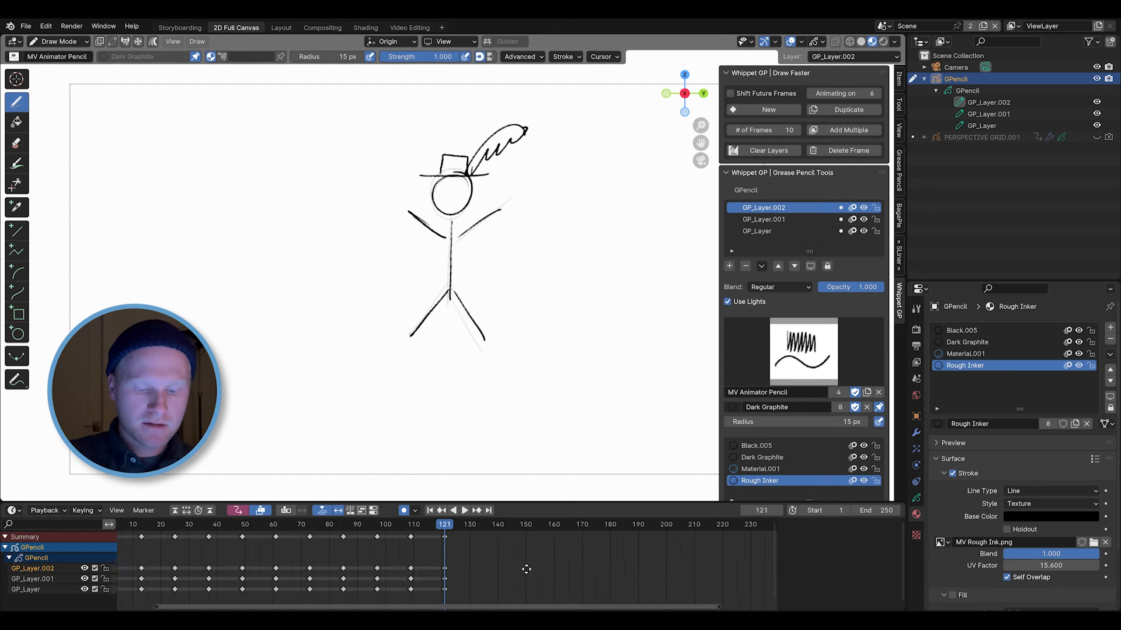
key("Down")
key("Down")
key("Down")
key("Down")
key("Down")
key("Down")
key("Down")
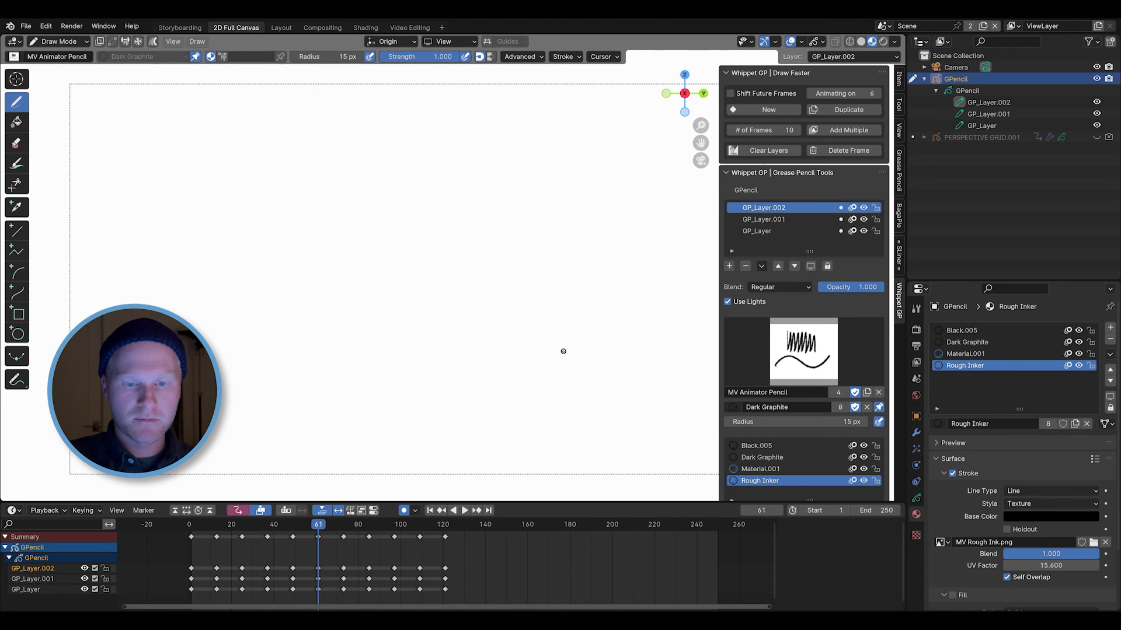
key("Up")
key("Up")
key("Up")
key("Up")
key("Up")
key("Up")
key("Up")
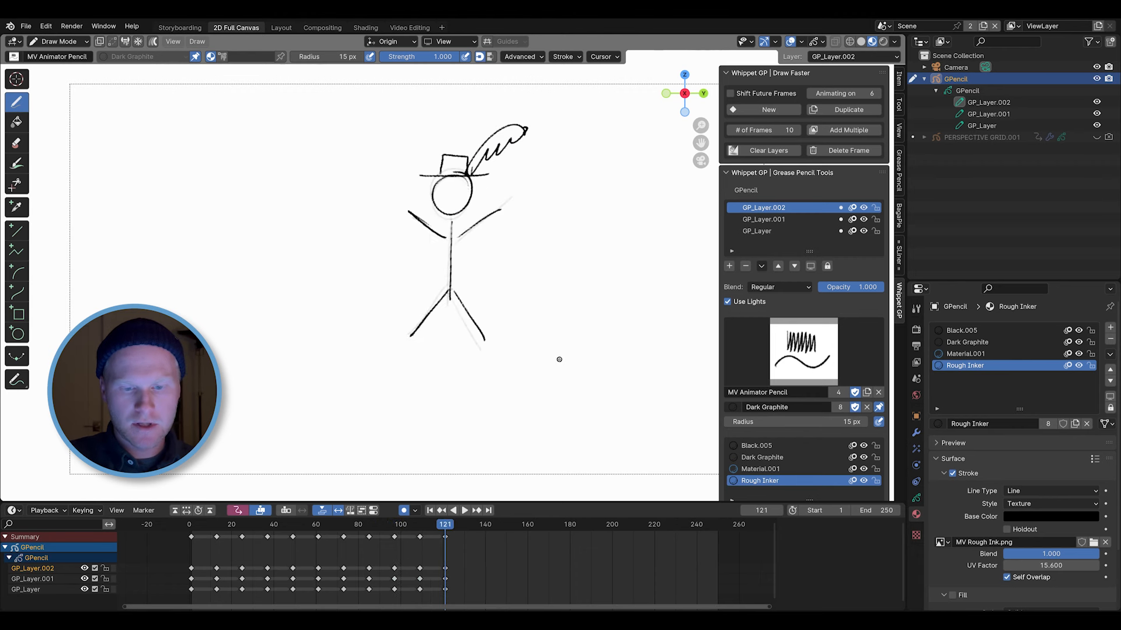
Try adding a blank keyframe and a duplicate keyframe at frame 127, undoing each one.
left_click(769, 110)
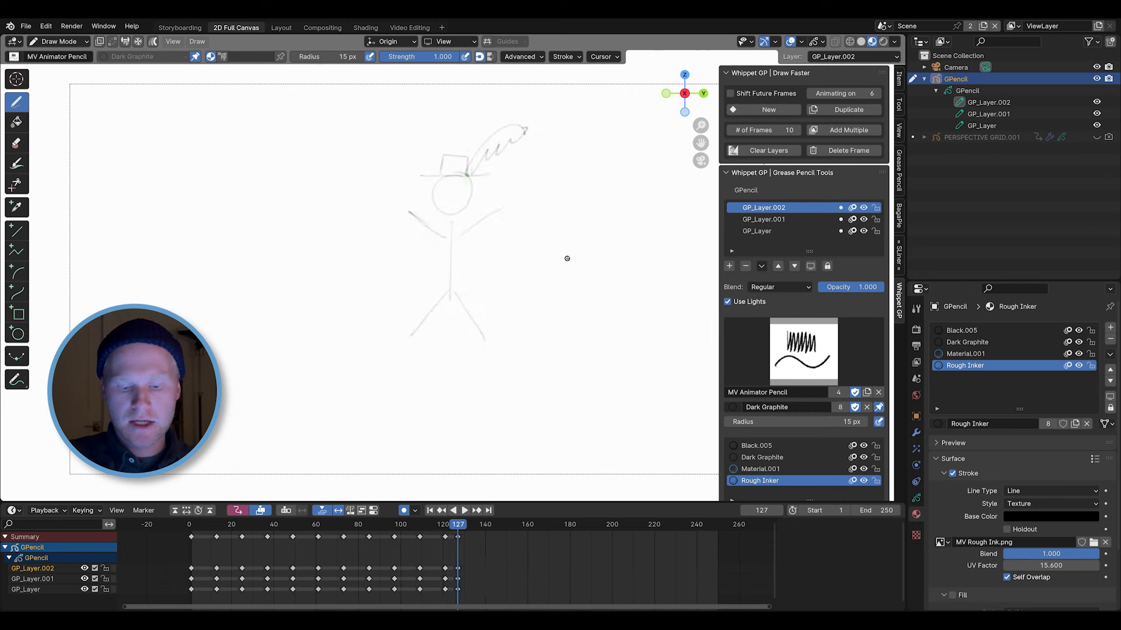
key("ctrl+z")
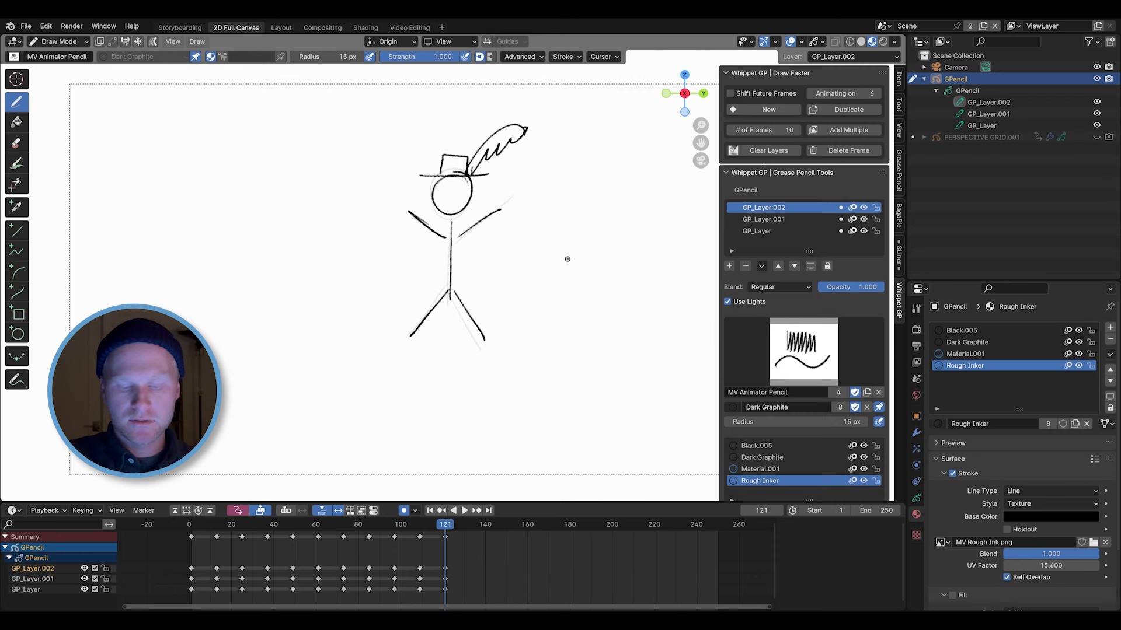
left_click(839, 111)
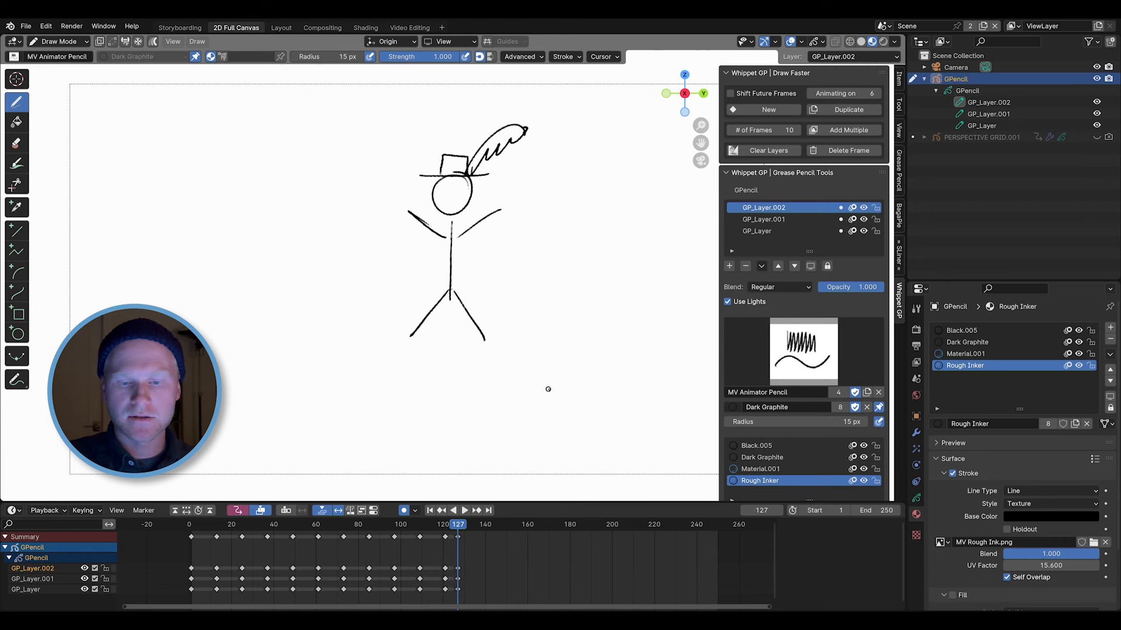
key("ctrl+z")
Try clearing the strokes of all layers on frame 121 and undo it.
left_click(769, 151)
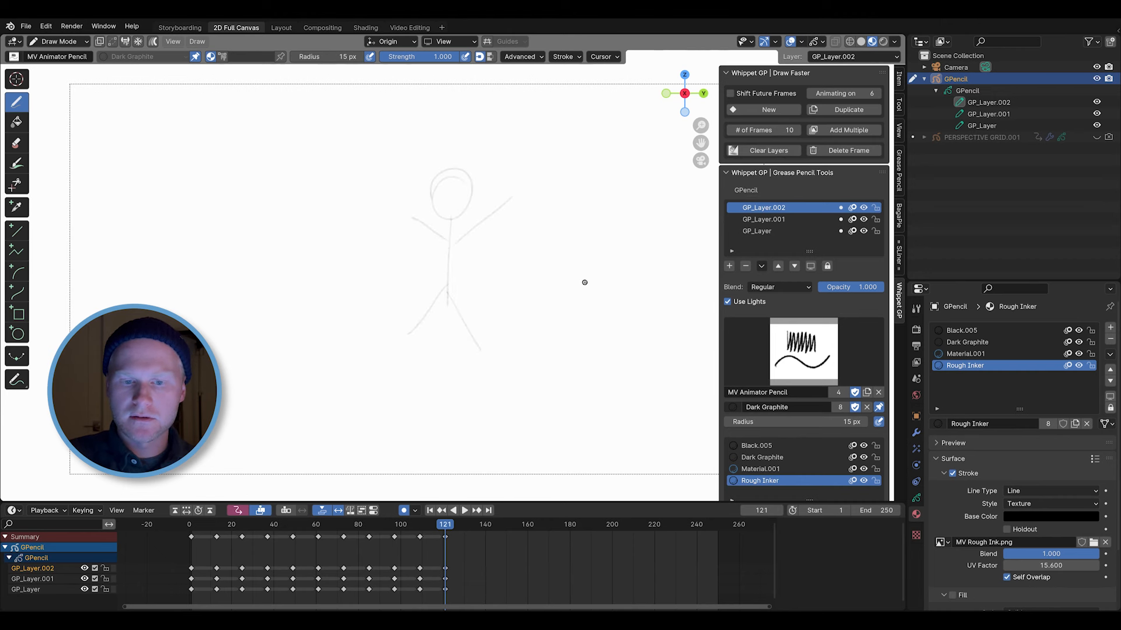
key("ctrl+z")
key("ctrl+shift+z")
key("ctrl+z")
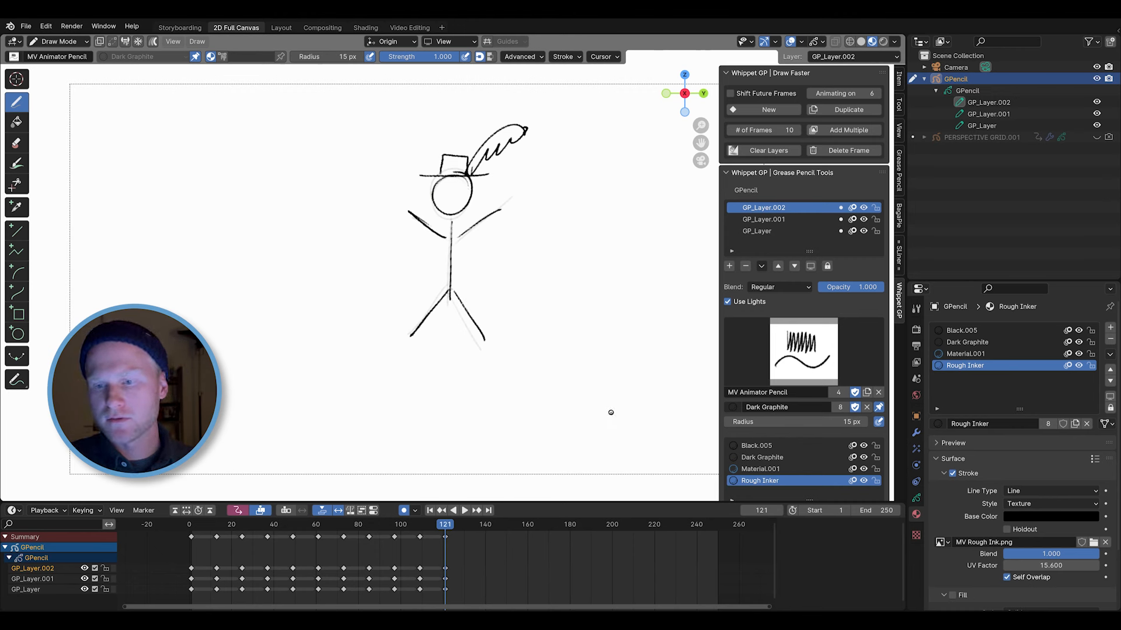
Set the add-on to animate on every 12 frames and enable Shift Future Frames.
left_click(840, 93)
type("12")
key("Return")
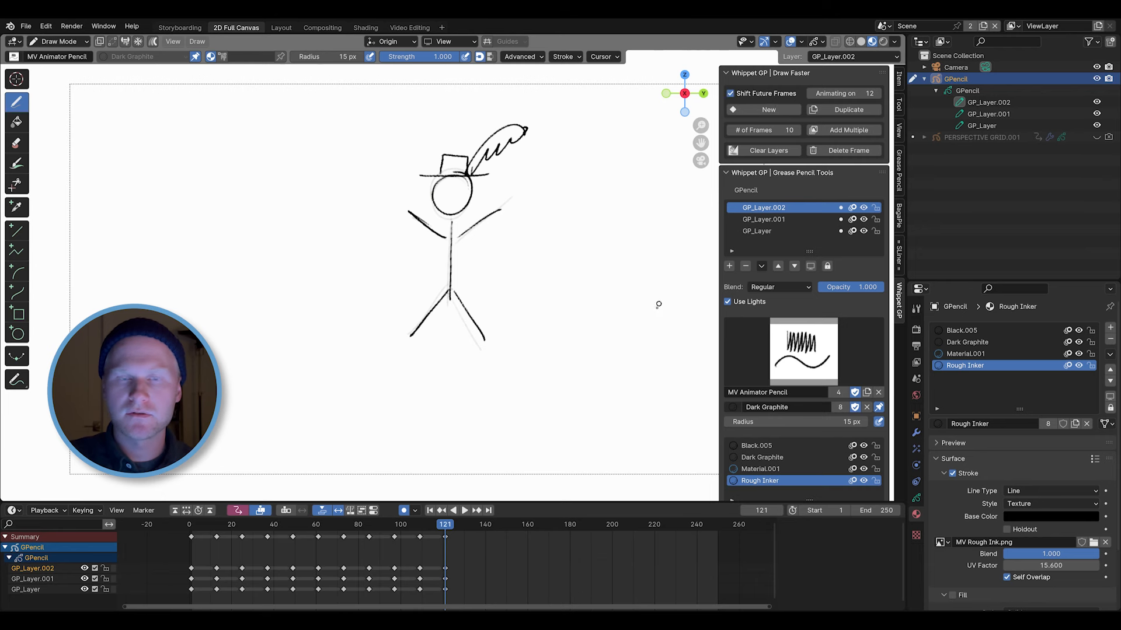
Delete the keyframes after frame 1 on all layers and go to frame 1.
scroll(531, 548, "up", 3)
scroll(508, 558, "down", 5)
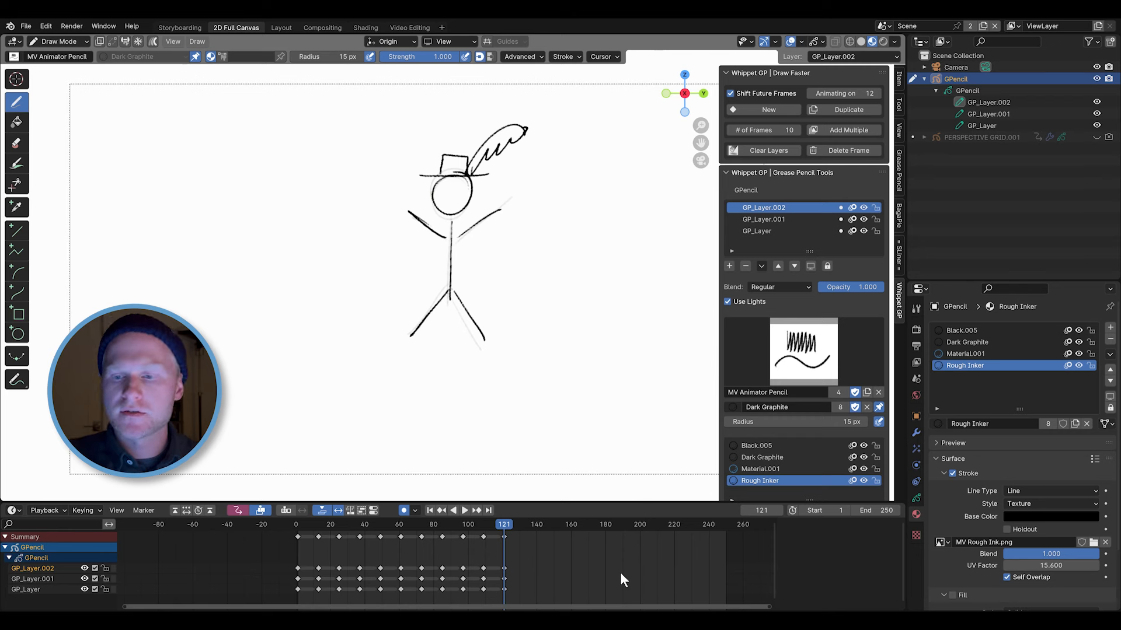
scroll(550, 562, "up", 3)
scroll(556, 565, "down", 6)
left_click_drag(460, 562, 370, 531)
Draw a stick figure with a feathered hat, arms, legs and a raised sword on frame 1.
mouse_move(447, 192)
left_mouse_down()
mouse_move(449, 277)
mouse_move(416, 359)
left_mouse_up()
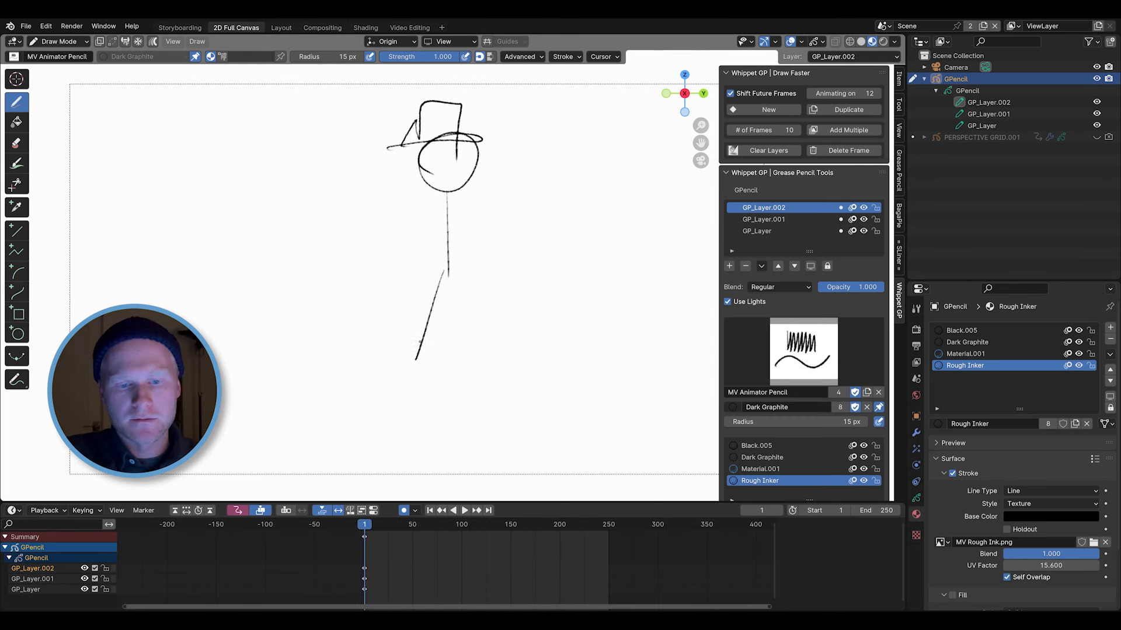
left_click_drag(446, 284, 478, 344)
mouse_move(408, 207)
left_mouse_down()
mouse_move(444, 242)
mouse_move(499, 190)
mouse_move(512, 195)
mouse_move(578, 99)
left_mouse_up()
mouse_move(461, 130)
left_mouse_down()
mouse_move(499, 116)
mouse_move(463, 126)
left_mouse_up()
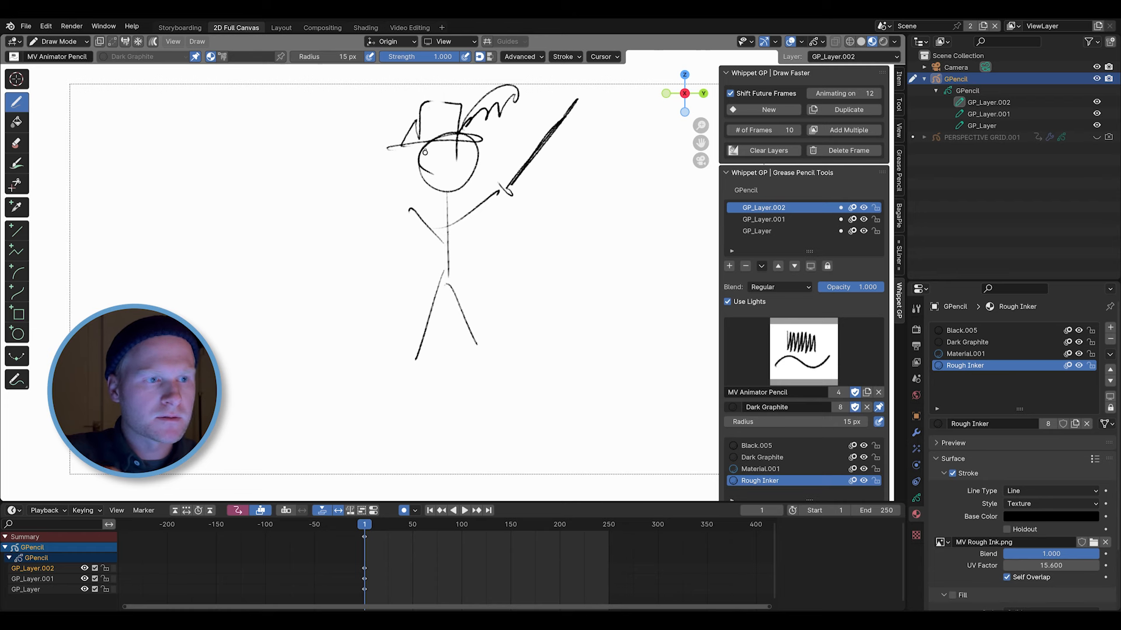
Remove the messy hat lines with the stroke eraser and redraw the hat's brim and crown with the pencil.
key("e")
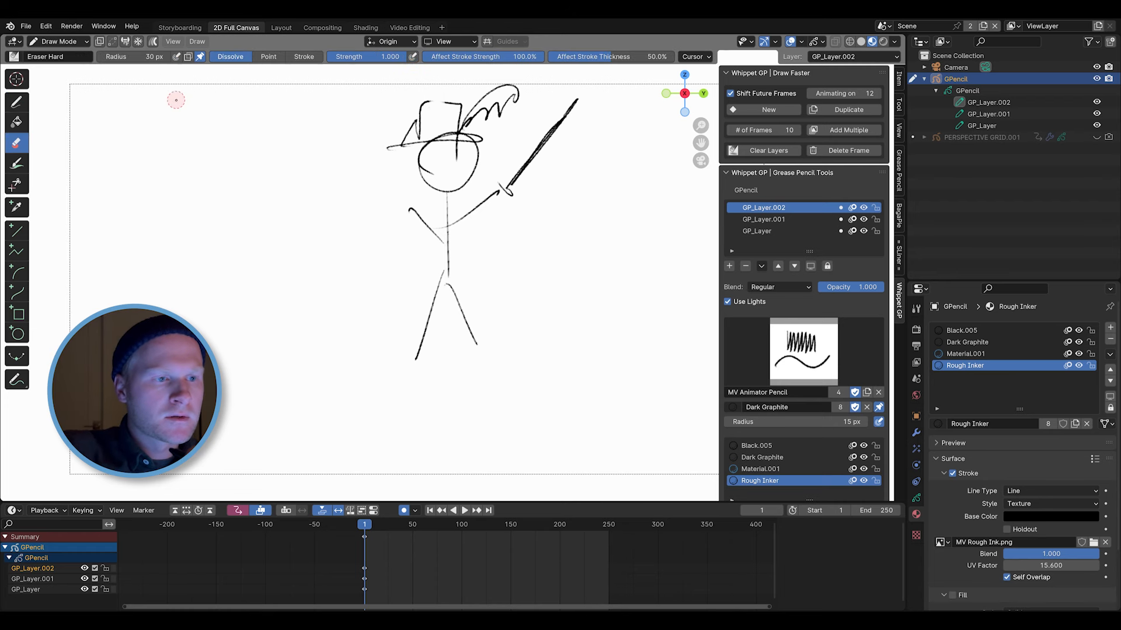
left_click(16, 56)
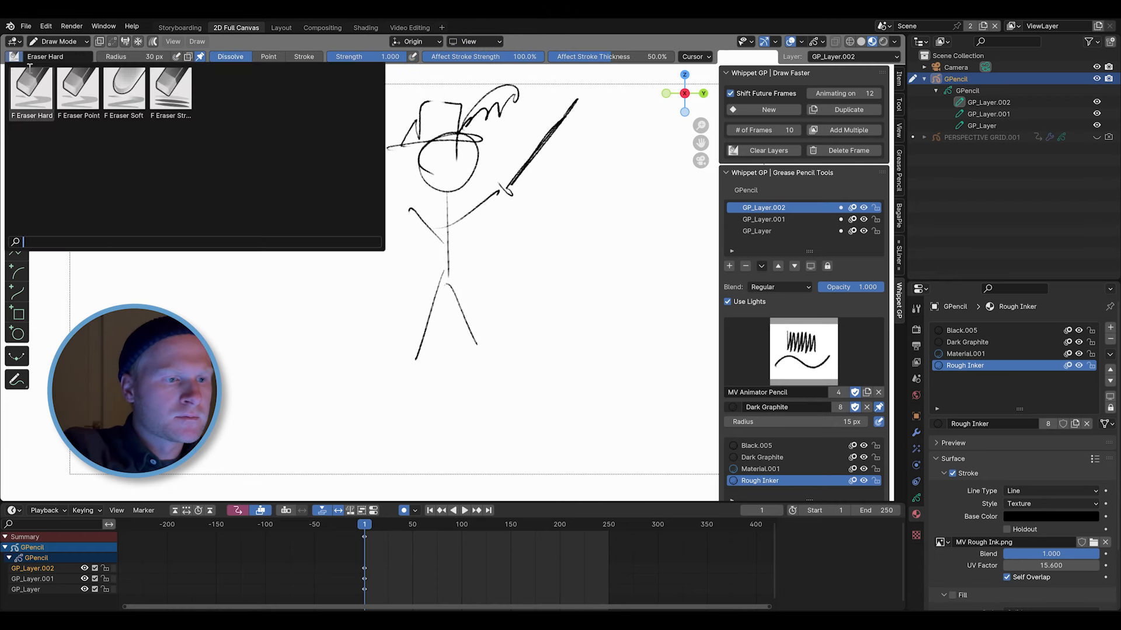
left_click(169, 93)
mouse_move(444, 107)
left_mouse_down()
mouse_move(403, 149)
mouse_move(511, 140)
left_mouse_up()
key("d")
mouse_move(424, 140)
left_mouse_down()
mouse_move(424, 100)
mouse_move(469, 137)
left_mouse_up()
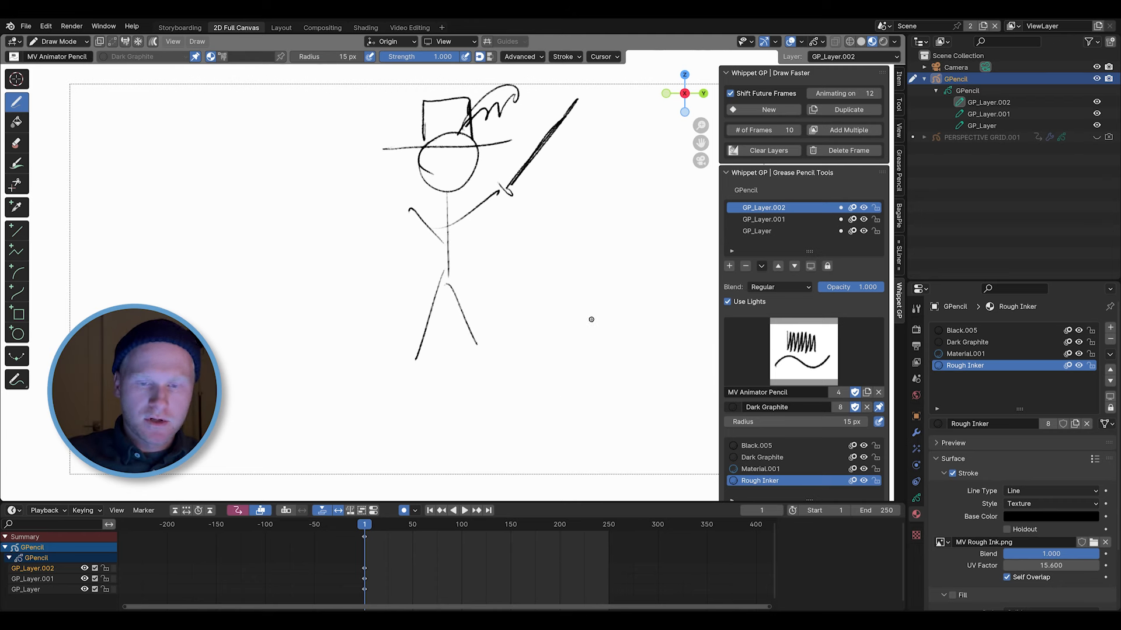
Duplicate the sword figure's drawing into new keyframes at frames 13, 25 and 37.
key("shift+d")
key("shift+d")
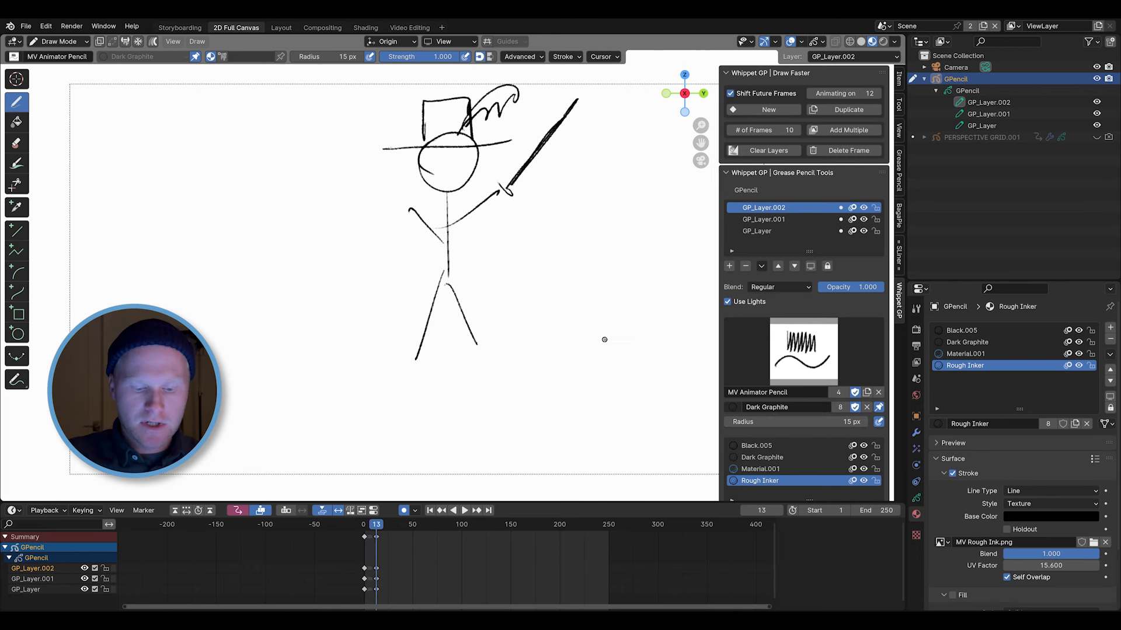
key("shift+d")
scroll(491, 574, "up", 10)
Step back and forth through the duplicated keyframes to compare their drawings, ending on frame 37.
key("Down")
key("Down")
key("Down")
key("Up")
key("Up")
key("Up")
key("Down")
key("Down")
key("Down")
key("Up")
key("Up")
key("Up")
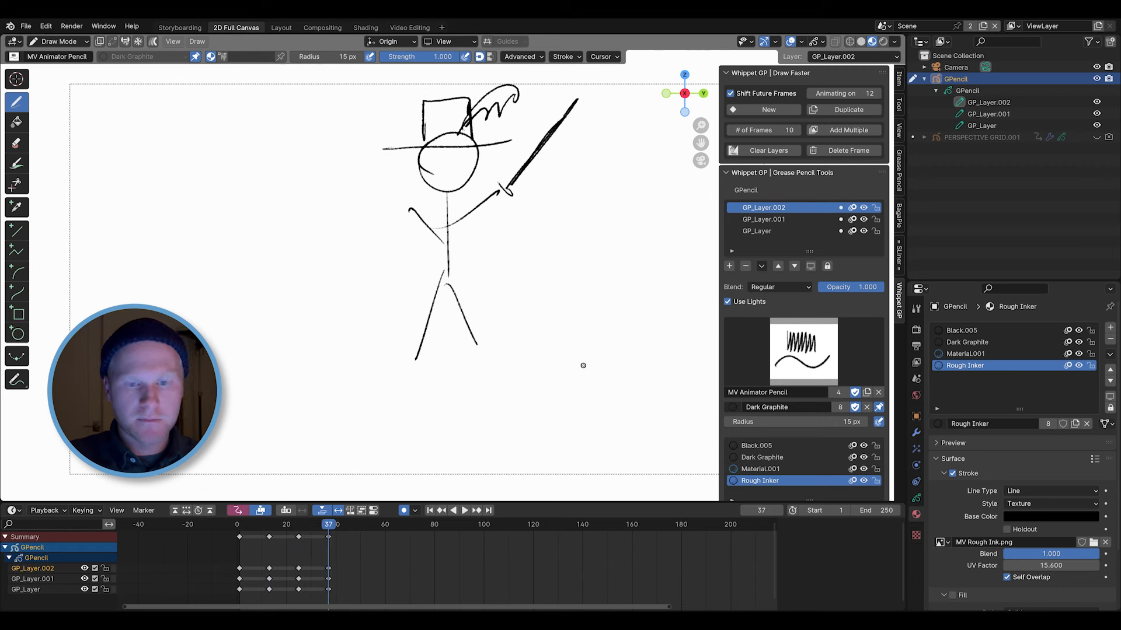
key("Down")
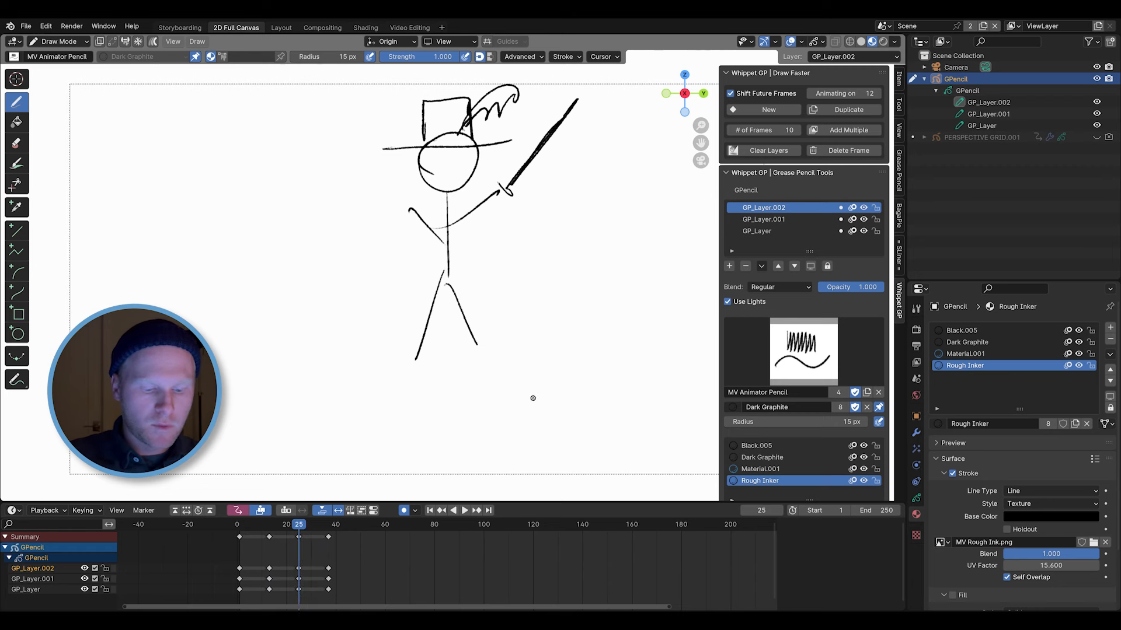
key("Up")
key("Down")
key("Up")
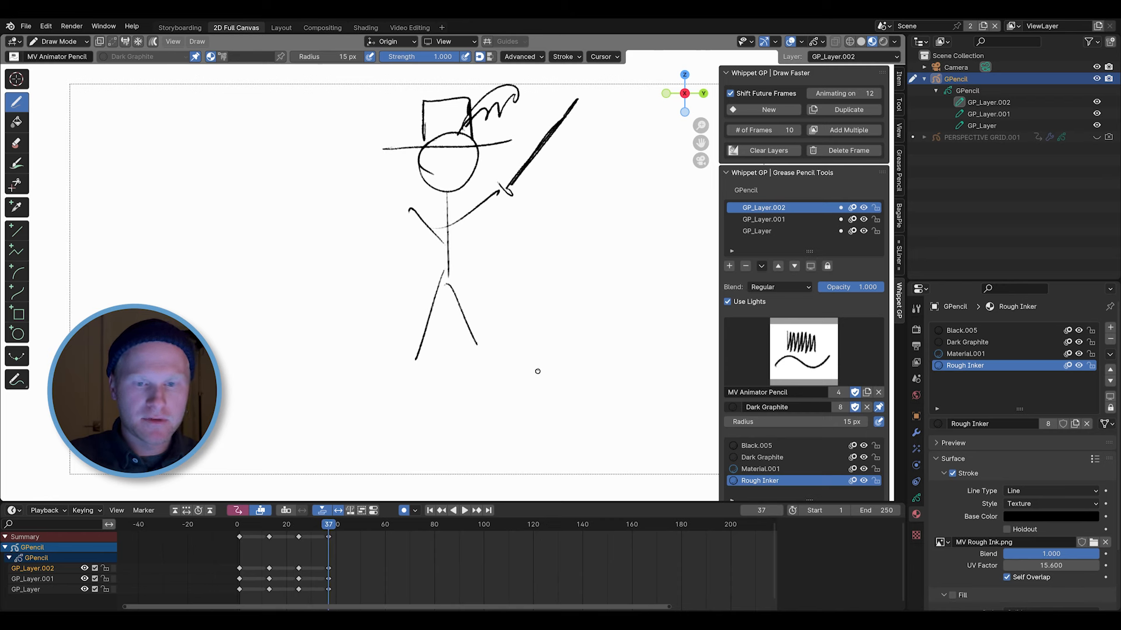
Draw a face with open eyes and a small mouth on frame 25 and an angry, frowning face on frame 37.
left_click_drag(428, 154, 468, 152)
left_click(438, 162)
left_click(464, 160)
key("Down")
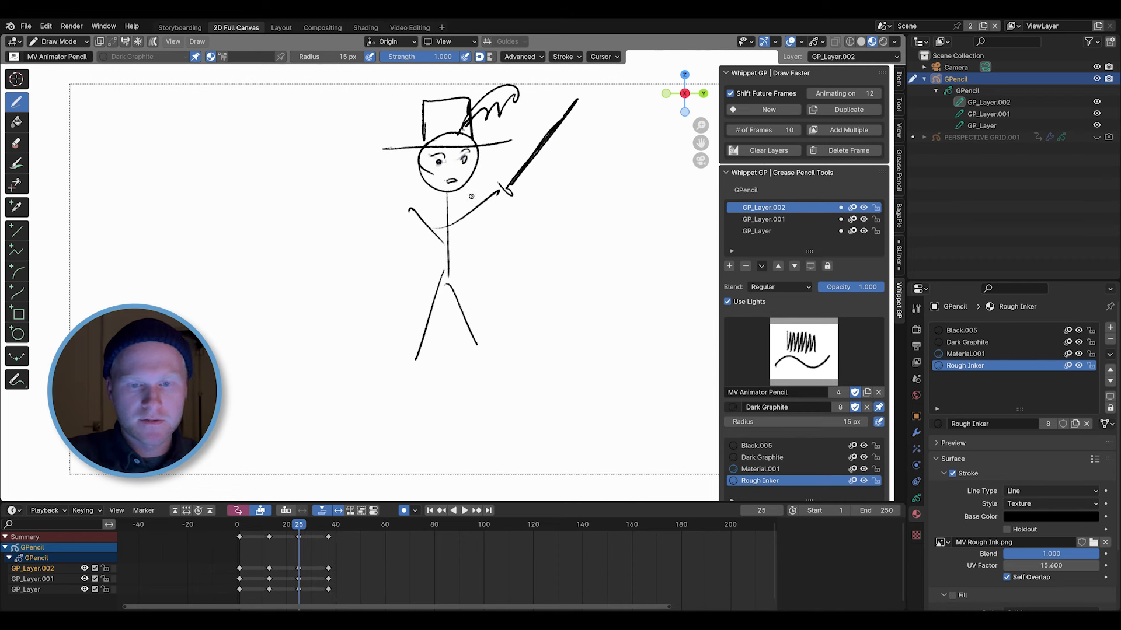
key("Up")
left_click_drag(443, 181, 462, 177)
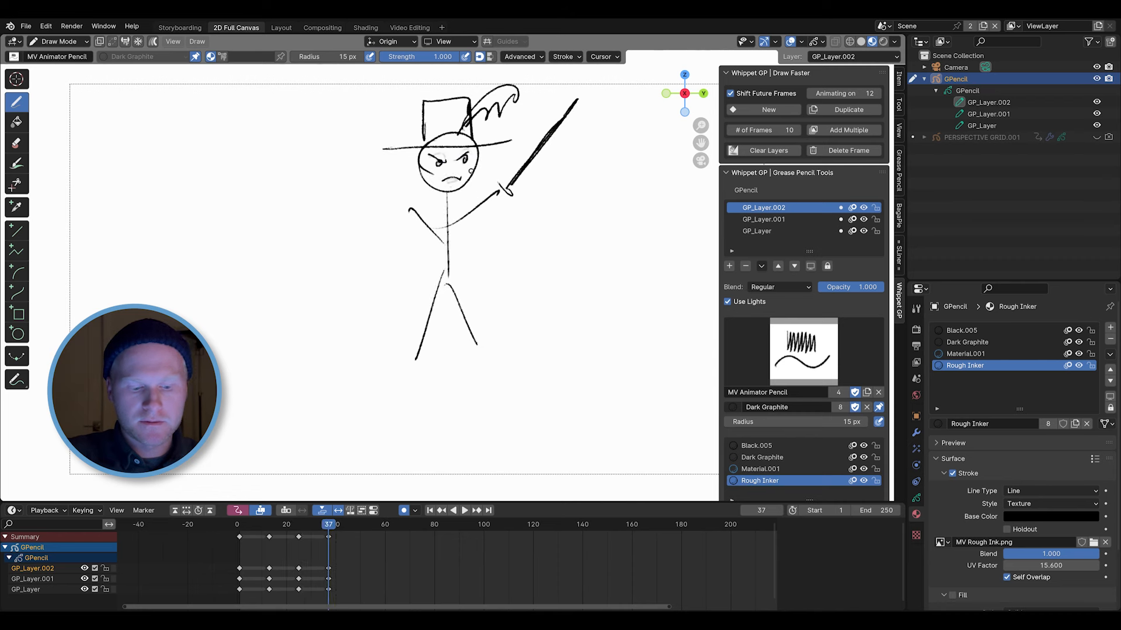
key("Down")
key("Up")
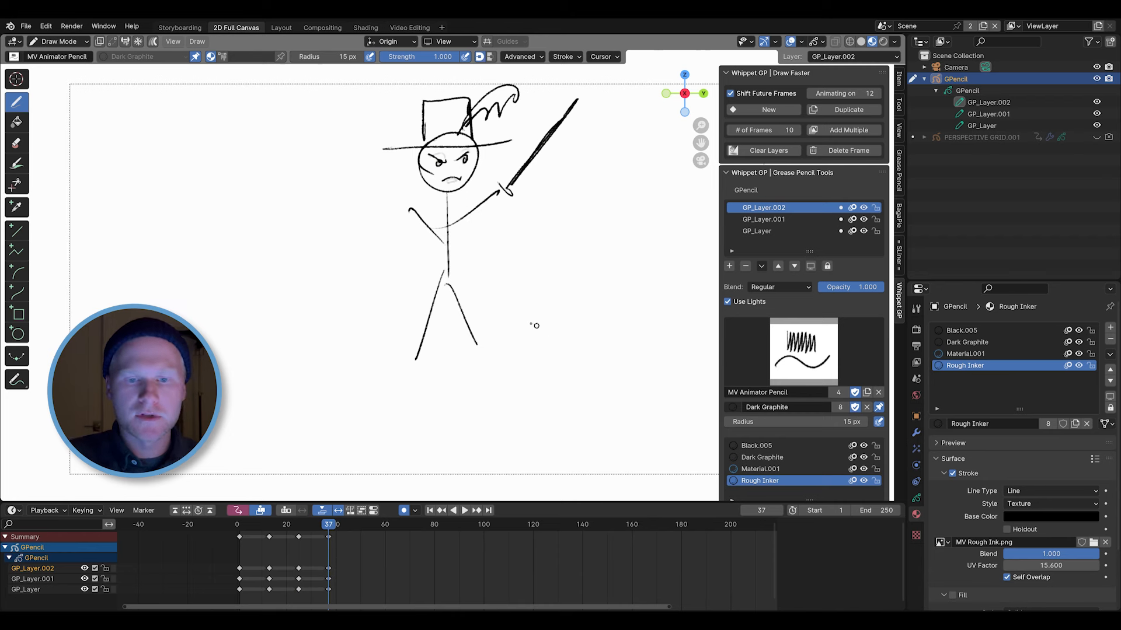
Move the whole figure on frame 37 down in Edit Mode and return to Draw Mode.
key("Tab")
key("g")
left_click(584, 397)
key("Tab")
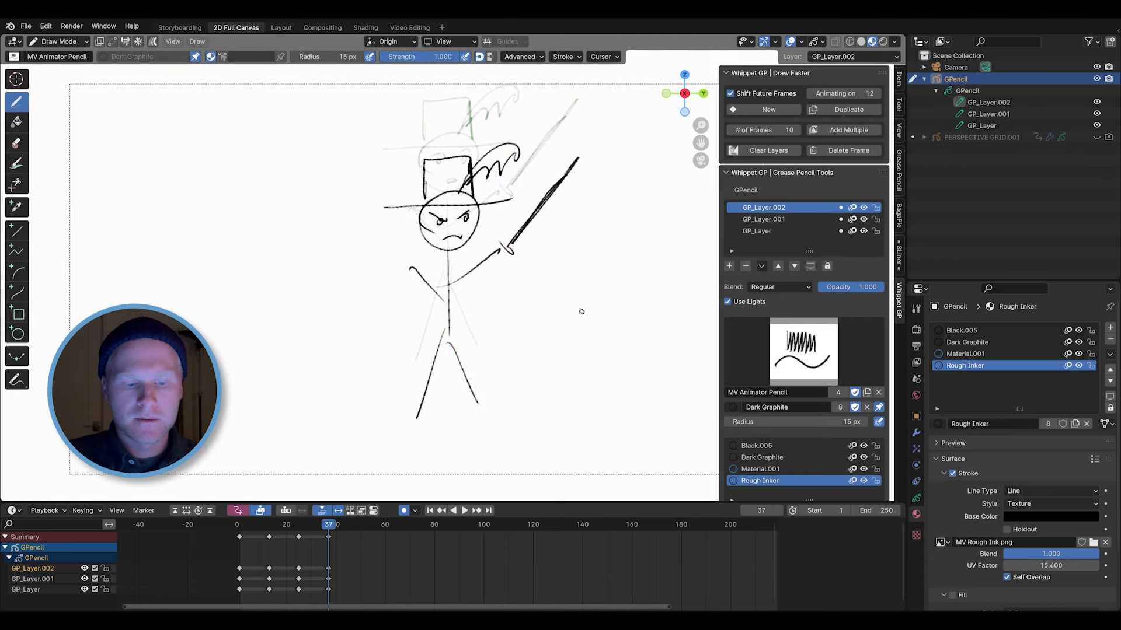
Move the whole figure on frame 25 down about 0.2 m and compare it with the neighbouring keyframe.
key("Down")
key("Tab")
key("g")
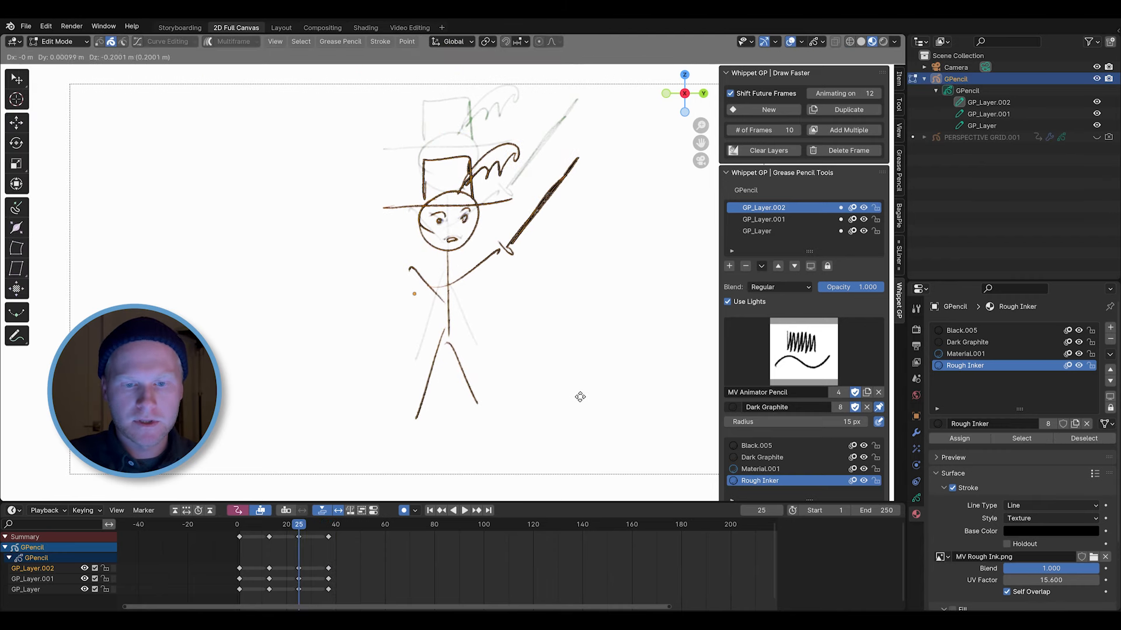
left_click(579, 404)
key("Tab")
key("Down")
key("Up")
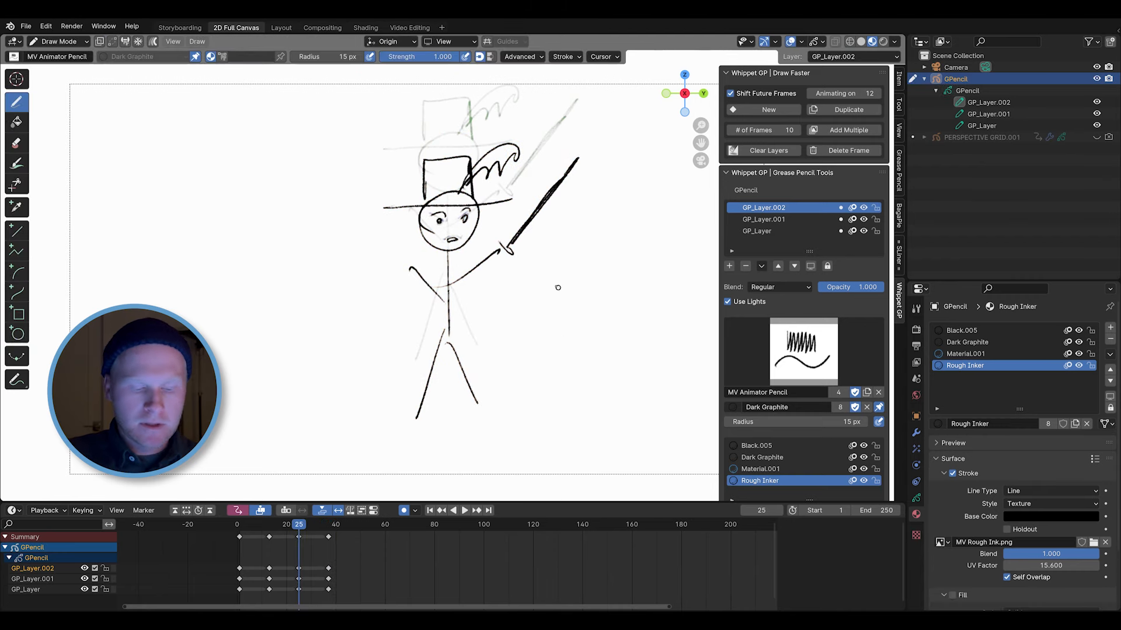
Move the playhead to frame 31, between the keyframes at frames 25 and 37.
left_click_drag(299, 521, 315, 531)
key("Down")
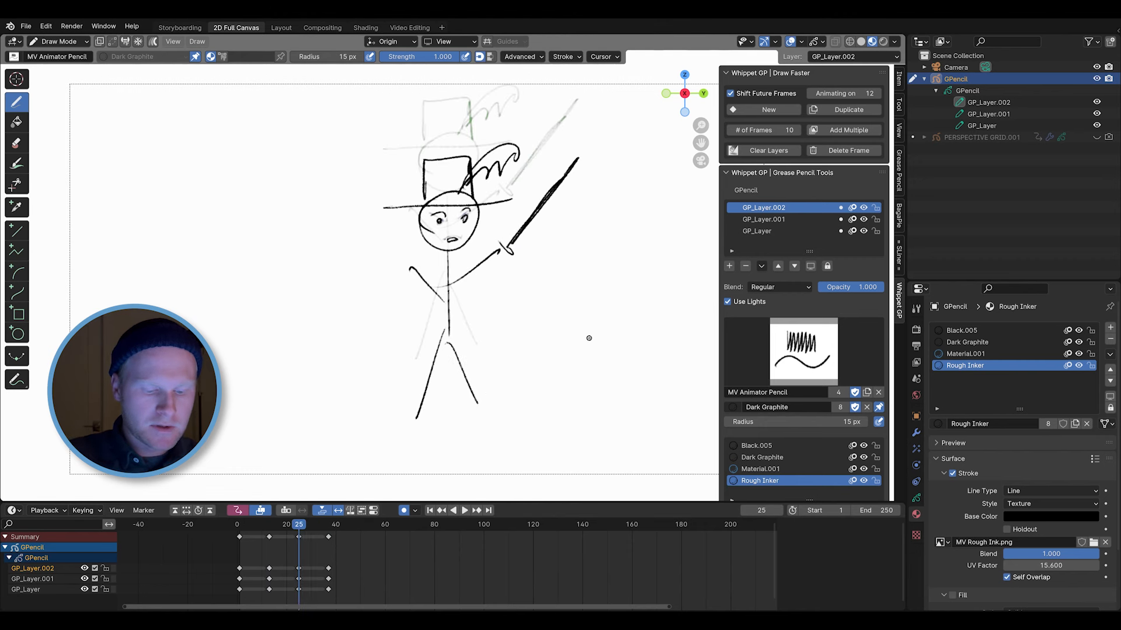
mouse_move(583, 300)
middle_mouse_down("alt")
mouse_move(589, 309)
mouse_move(565, 309)
mouse_move(607, 311)
mouse_move(552, 321)
mouse_move(622, 310)
mouse_move(602, 312)
middle_mouse_up("alt")
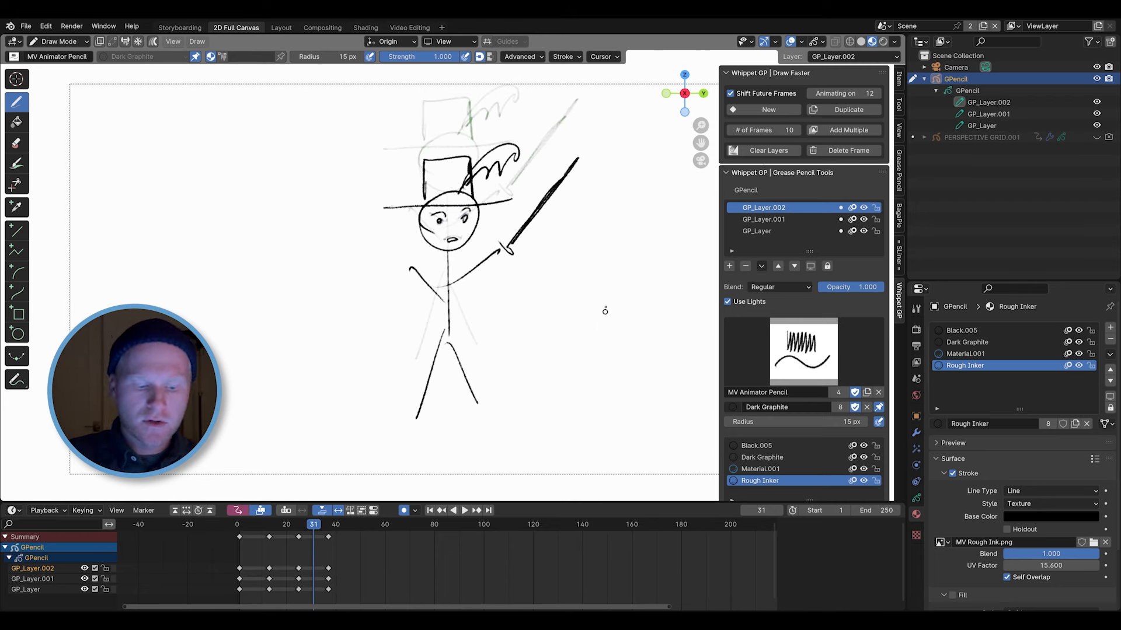
scroll(353, 565, "up", 2)
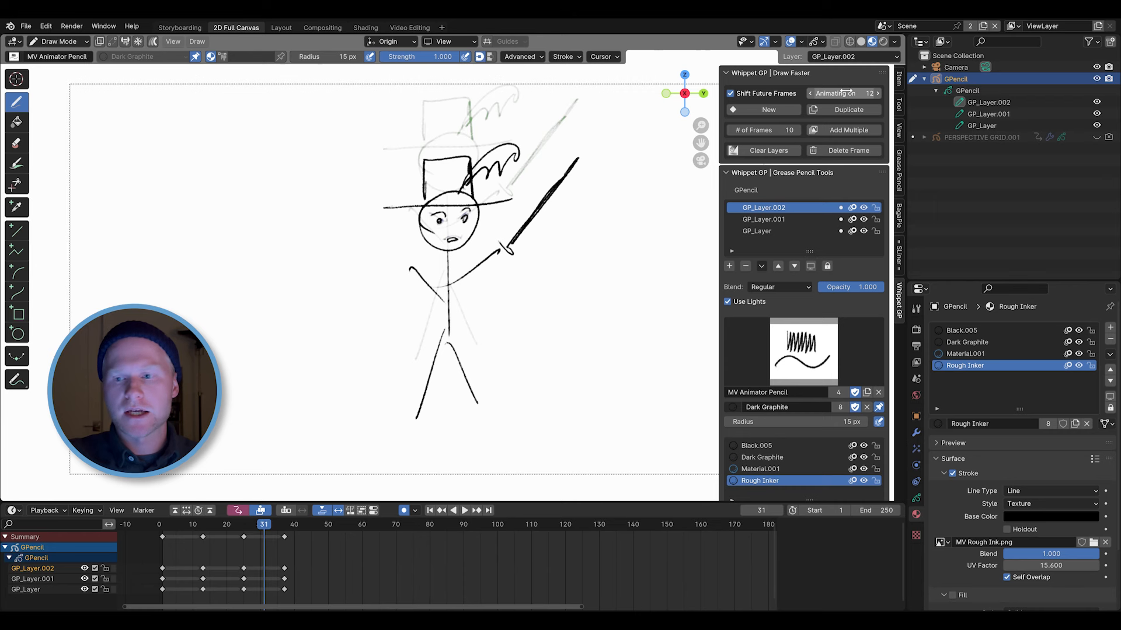
Play the animation around the last keyframes, check frame 37, and place the playhead at frame 30.
scroll(310, 562, "up", 5)
middle_click_drag(310, 565, 424, 560)
left_click(290, 527)
key("space")
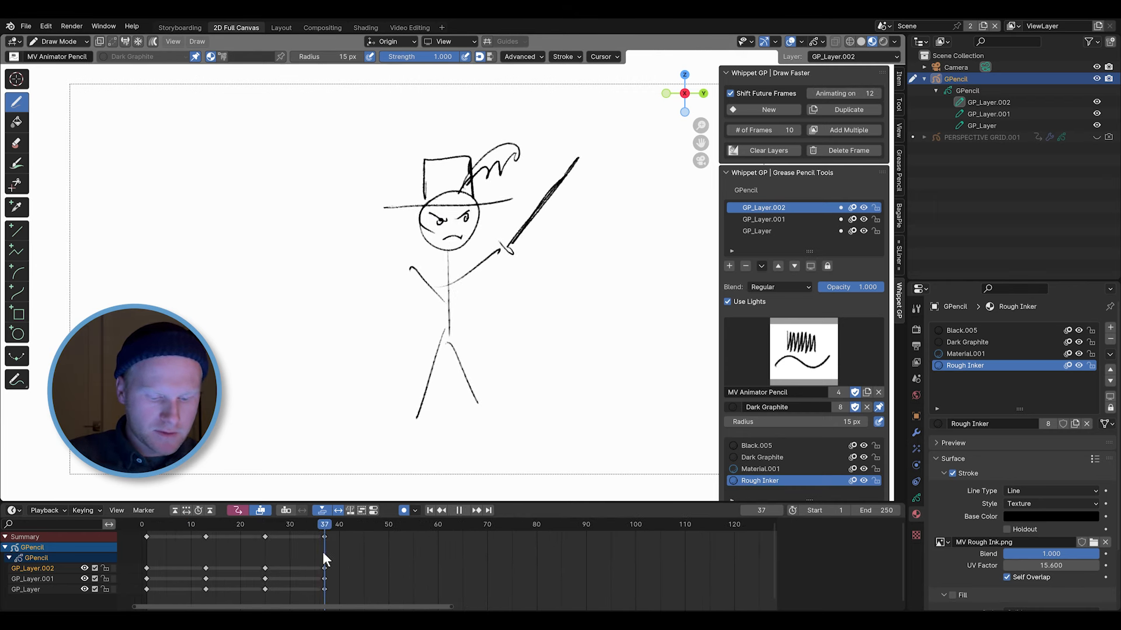
key("space")
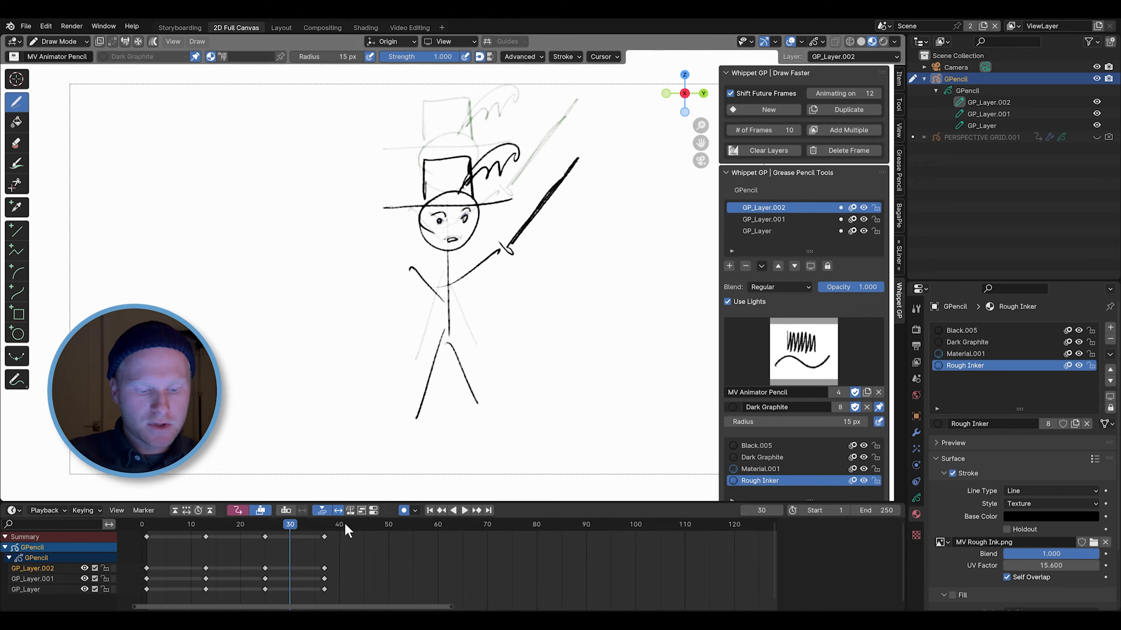
key("Up")
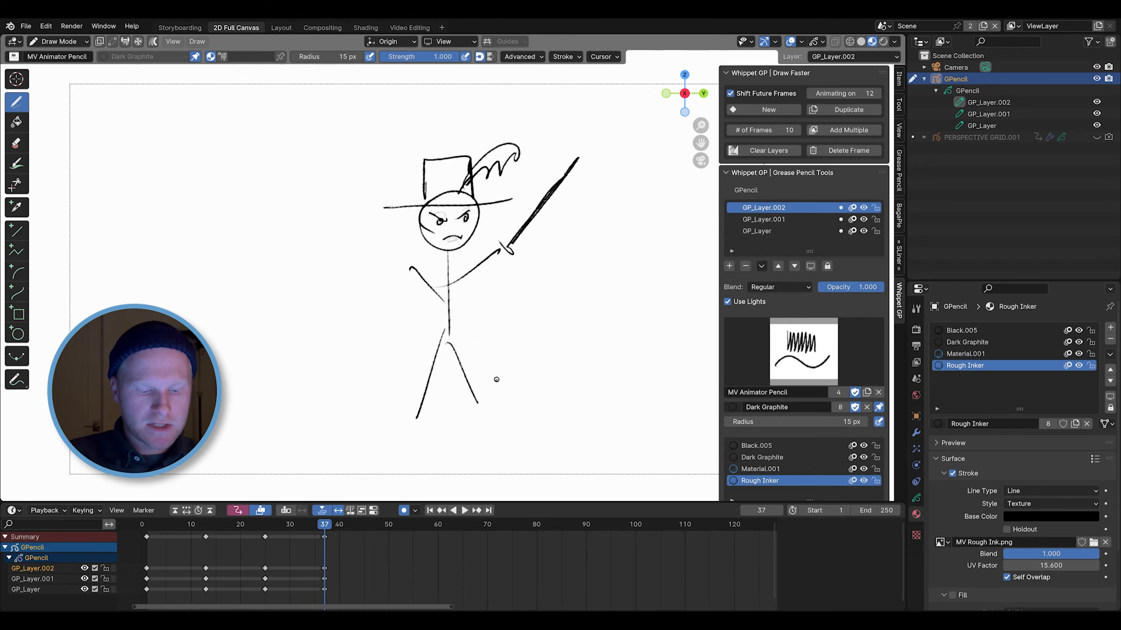
left_click(288, 524)
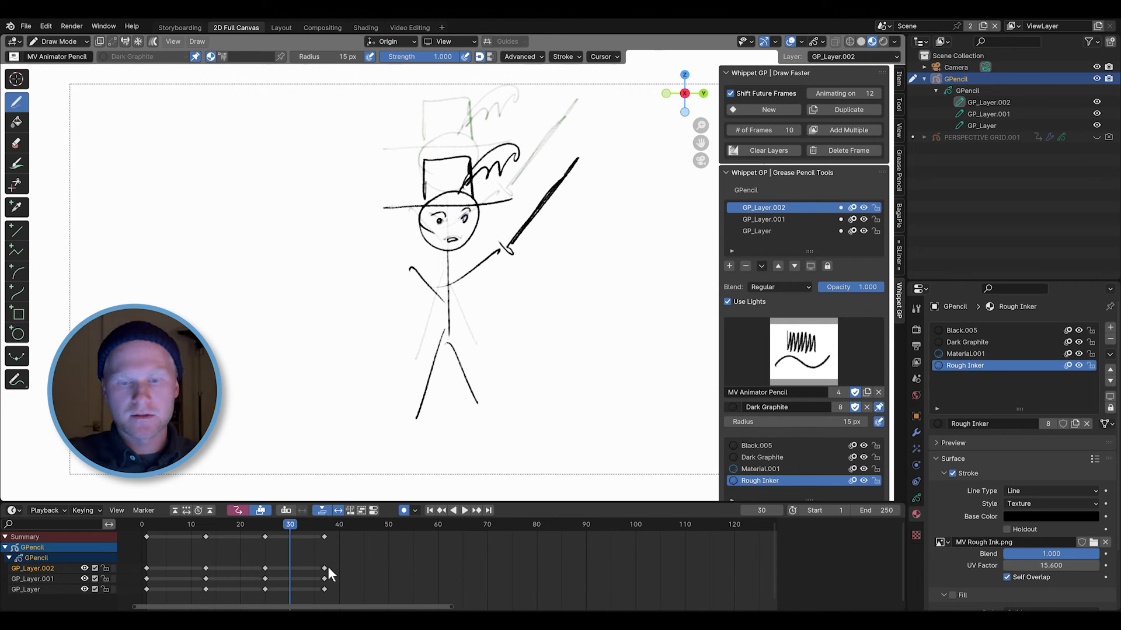
Try adding a blank keyframe at frame 30 with future frames shifted, compare it with the following keyframe, and undo the addition.
left_click(772, 108)
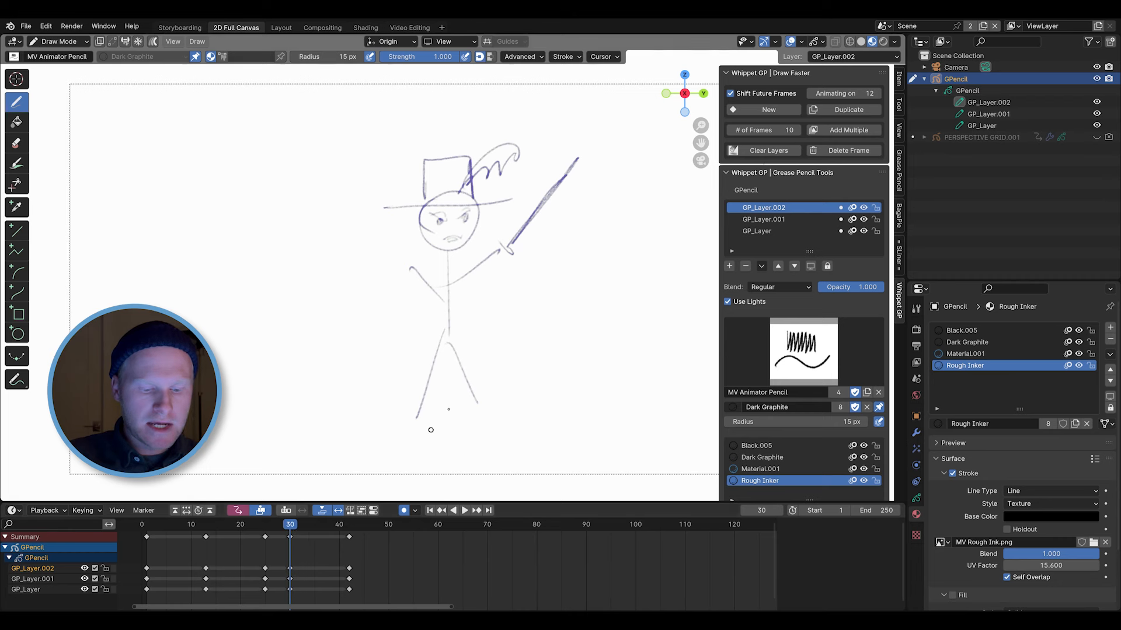
key("Up")
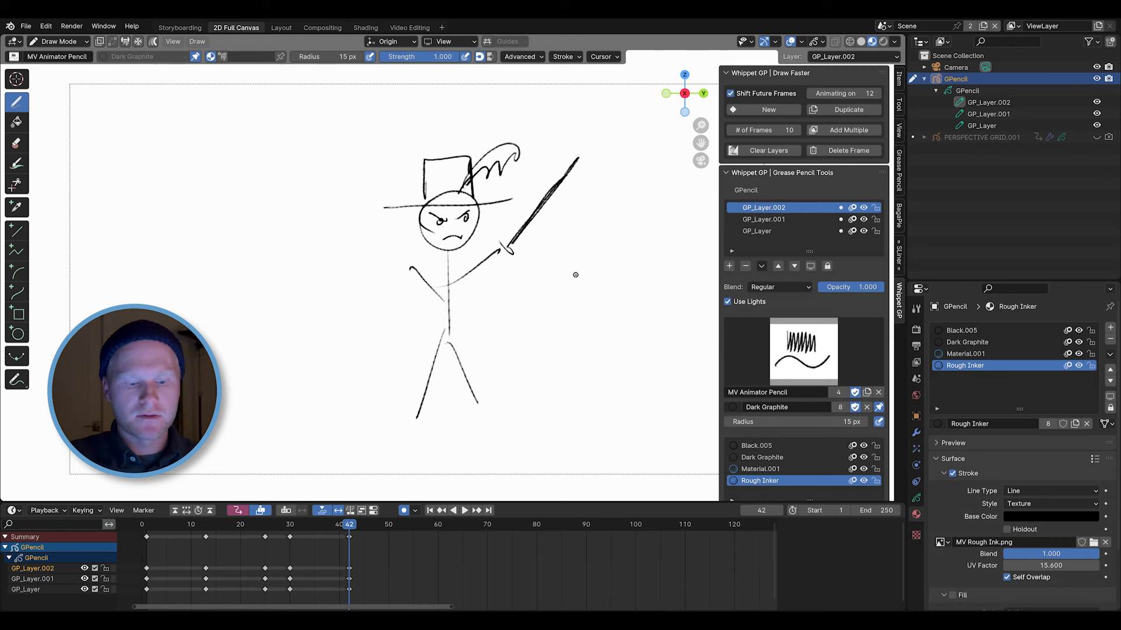
key("Down")
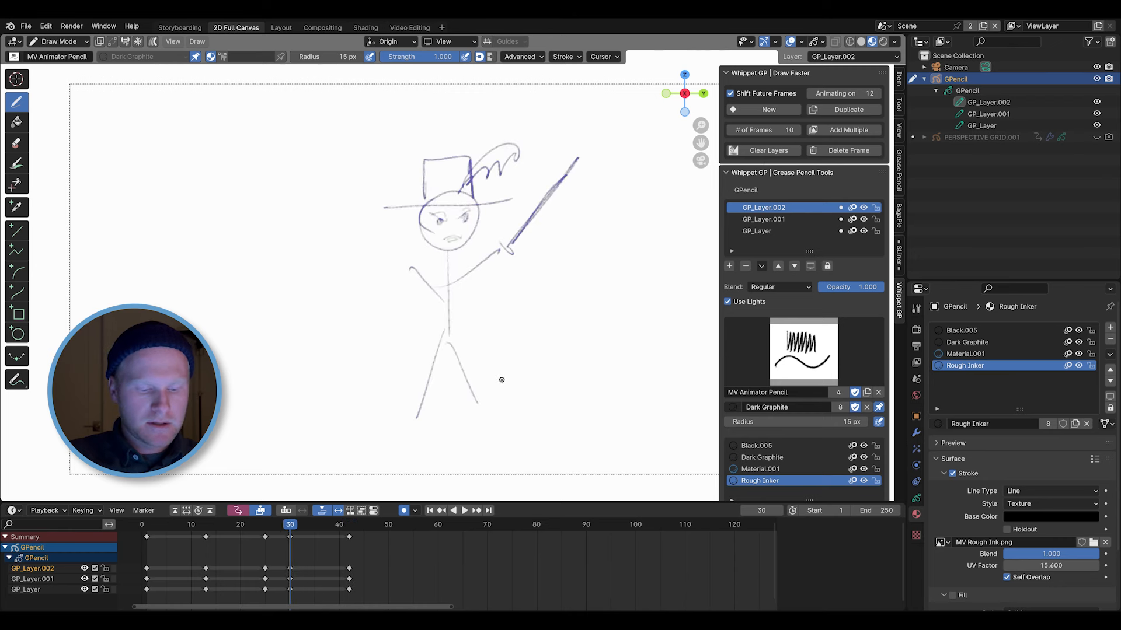
key("ctrl+z")
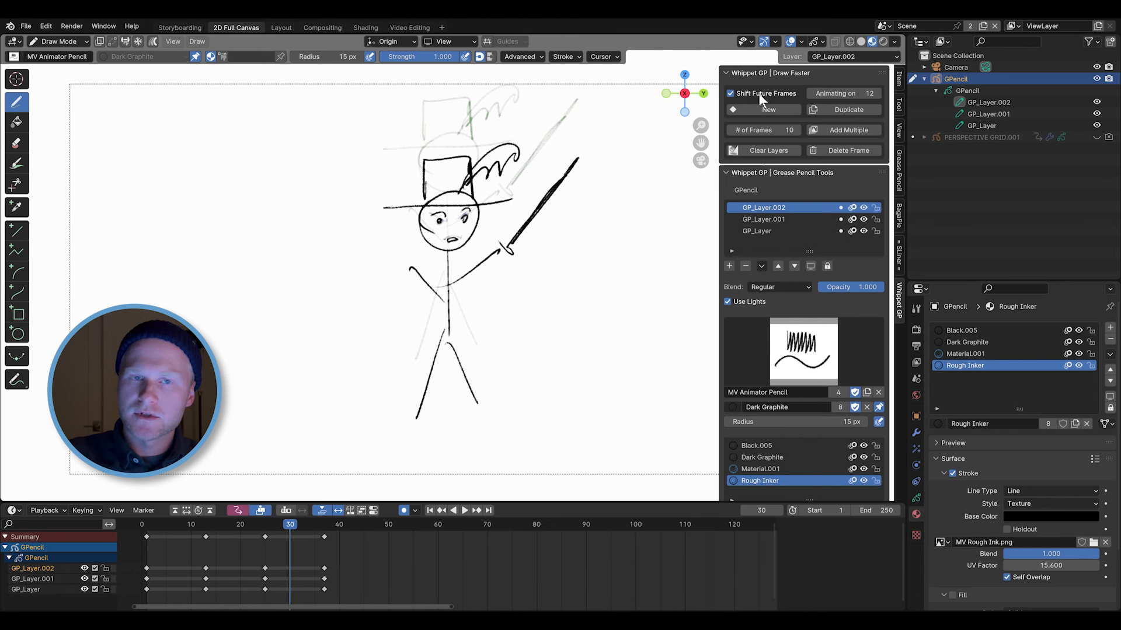
Duplicate the current drawing into a keyframe at frame 30 and go to the shifted keyframe at frame 42.
left_click(849, 109)
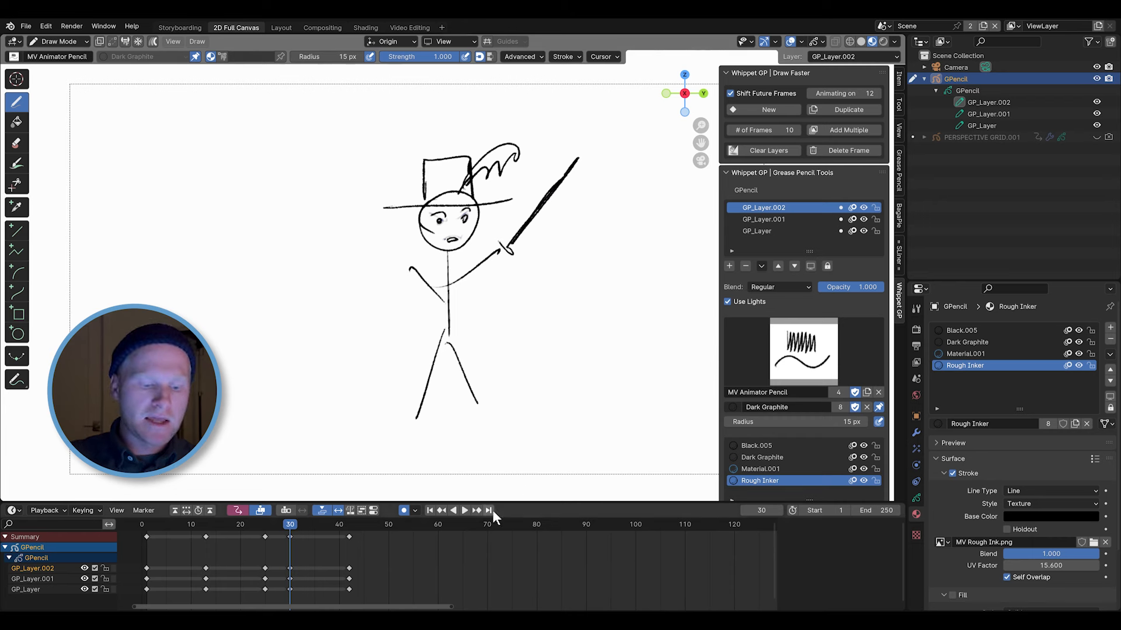
scroll(455, 554, "down", 2)
key("Up")
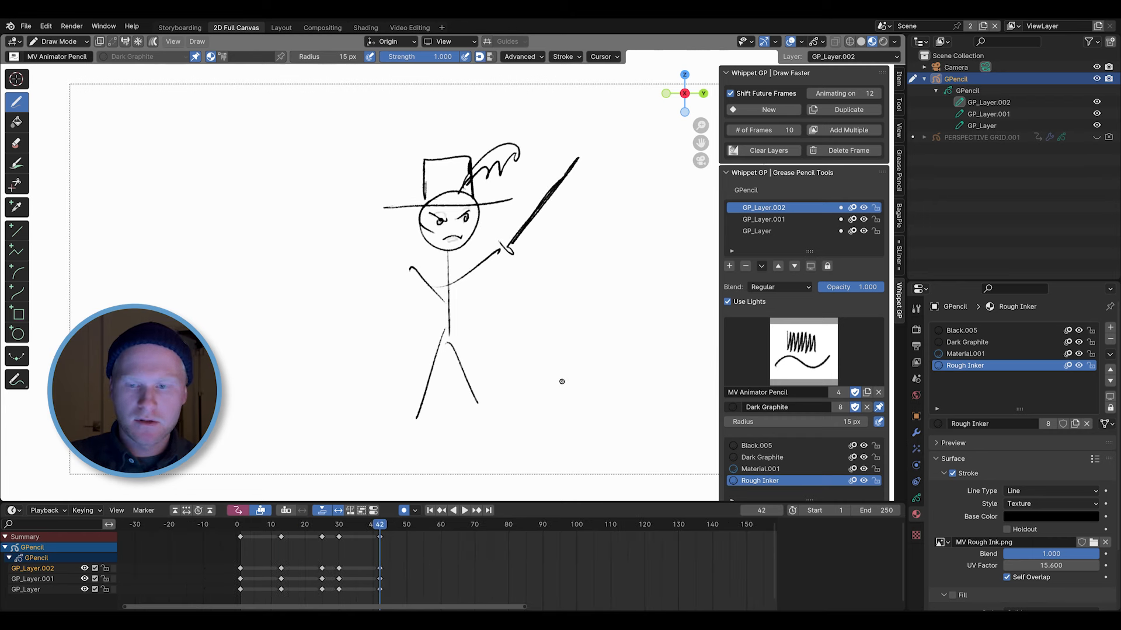
Add five blank keyframes after frame 42, spaced 12 frames apart up to frame 102.
key("i")
key("i")
key("i")
key("i")
key("i")
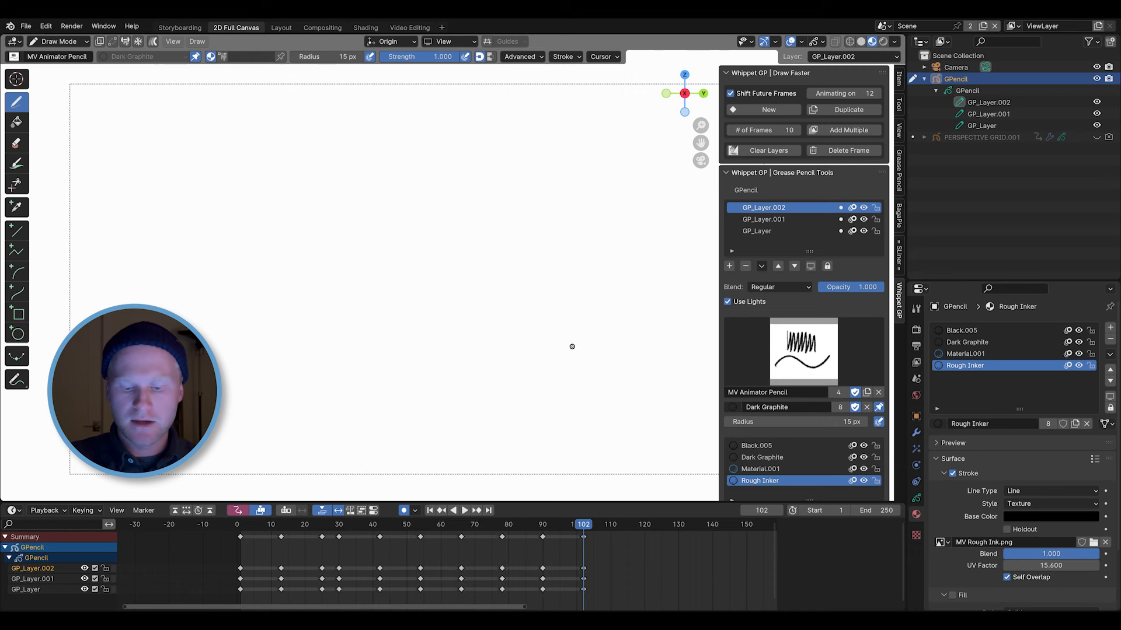
Step back and forth through the keyframes between frames 42 and 102, stopping at frame 78.
key("Down")
key("Down")
key("Down")
key("Down")
key("Down")
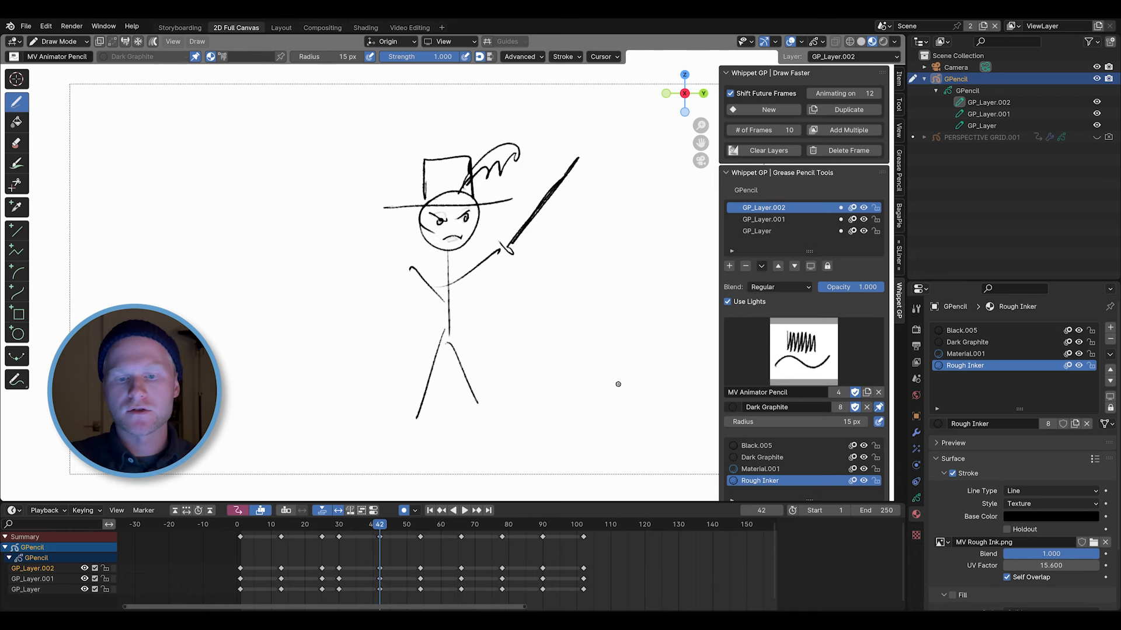
key("Up")
key("Up")
key("Up")
key("Up")
key("Down")
key("Down")
key("Up")
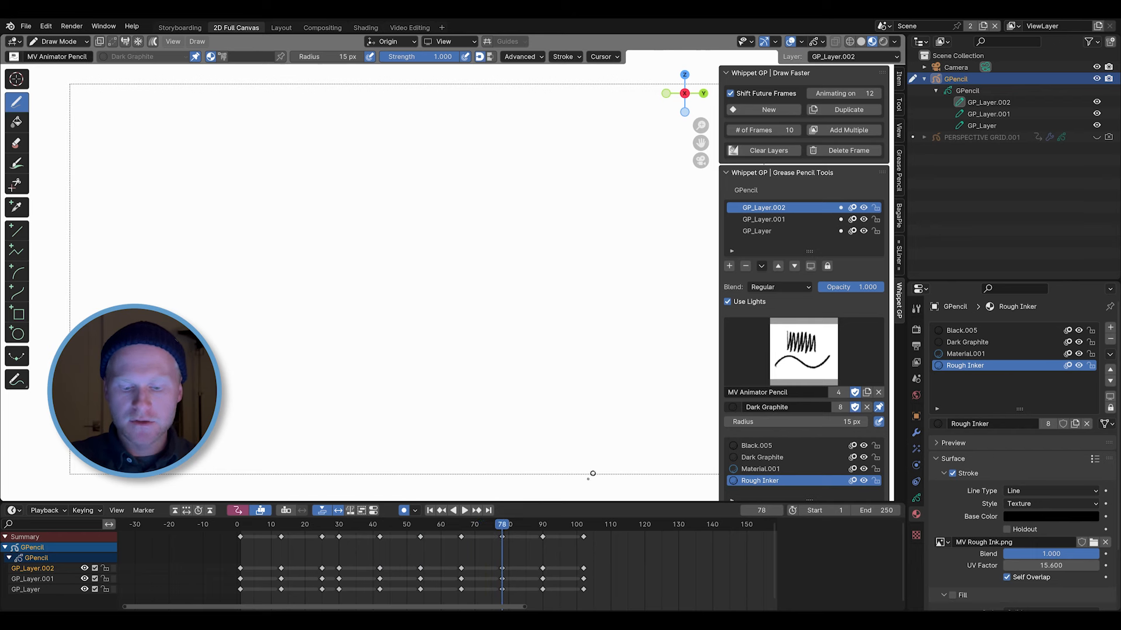
Go to the blank keyframe at frame 66 and handwrite the number 66 on it.
left_click_drag(503, 525, 478, 526)
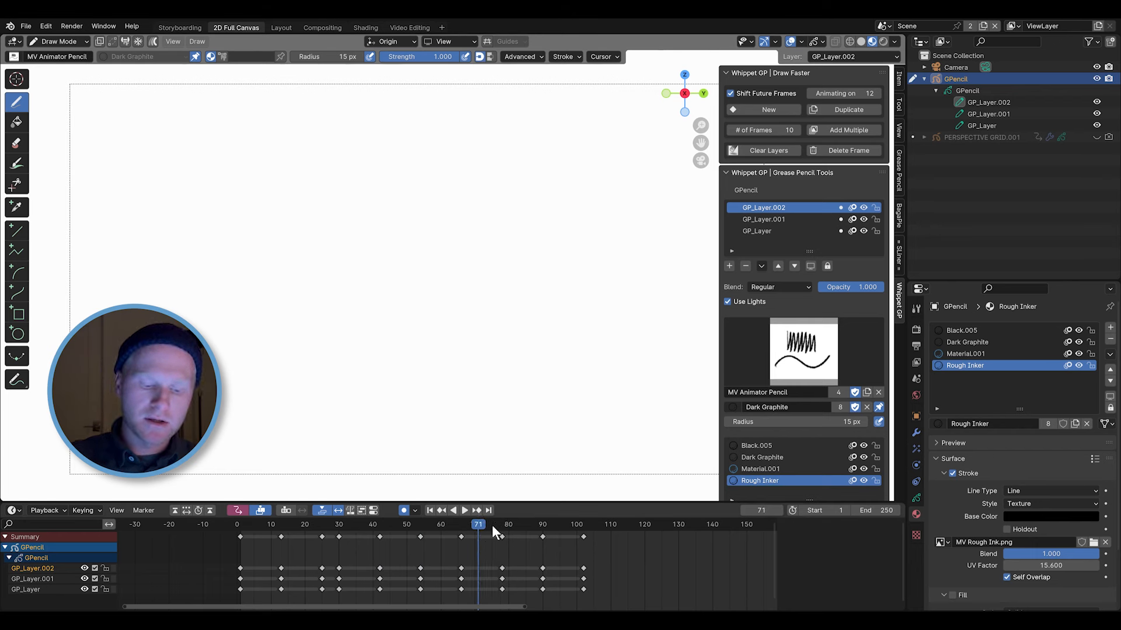
scroll(471, 538, "up", 2)
key("Down")
mouse_move(482, 213)
left_mouse_down()
mouse_move(486, 238)
mouse_move(503, 250)
left_mouse_up()
Add a blank keyframe at frame 70, handwrite 70 on it, and check the neighbouring keyframes.
left_click_drag(465, 525, 481, 524)
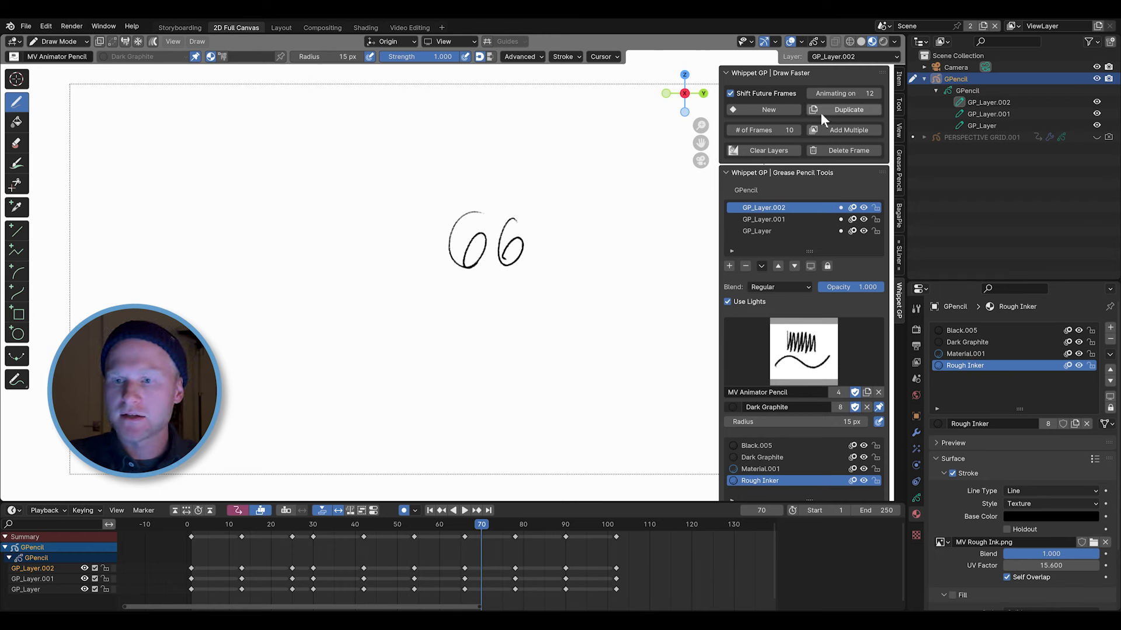
left_click(770, 109)
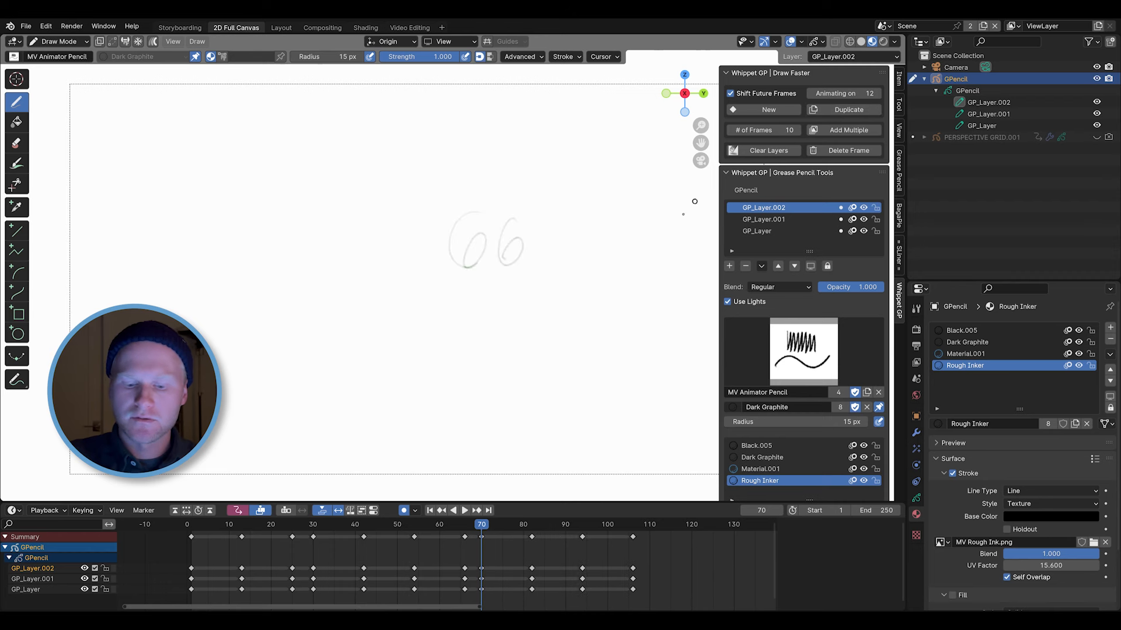
left_click_drag(435, 223, 473, 285)
mouse_move(460, 241)
left_mouse_down()
mouse_move(504, 234)
mouse_move(525, 292)
left_mouse_up()
left_click_drag(516, 219, 500, 257)
key("Down")
key("Up")
key("Up")
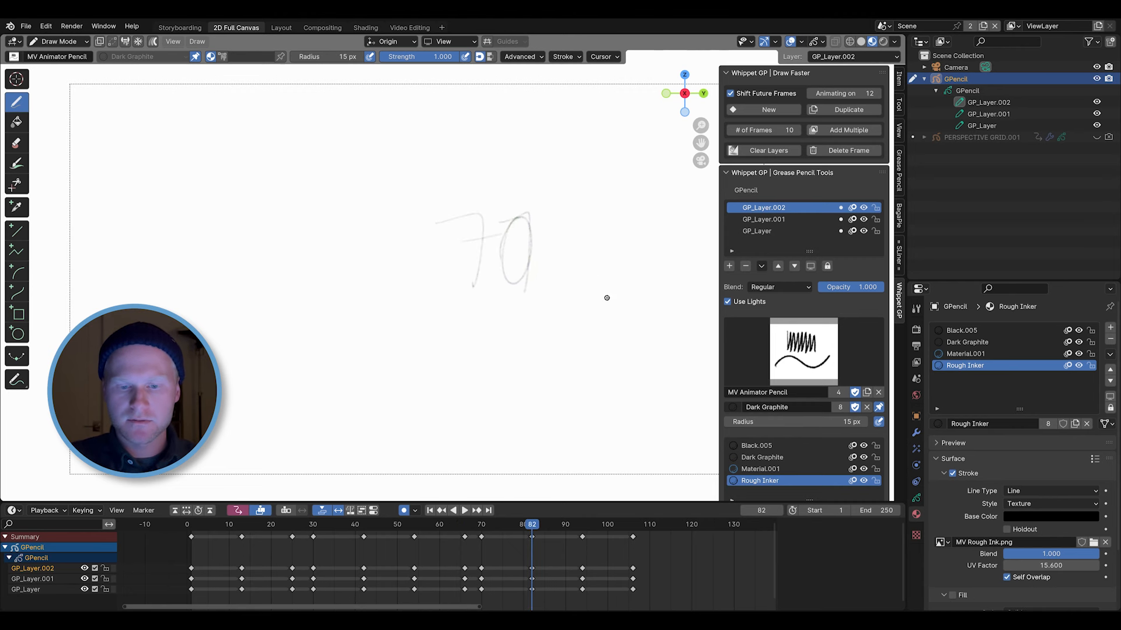
key("Down")
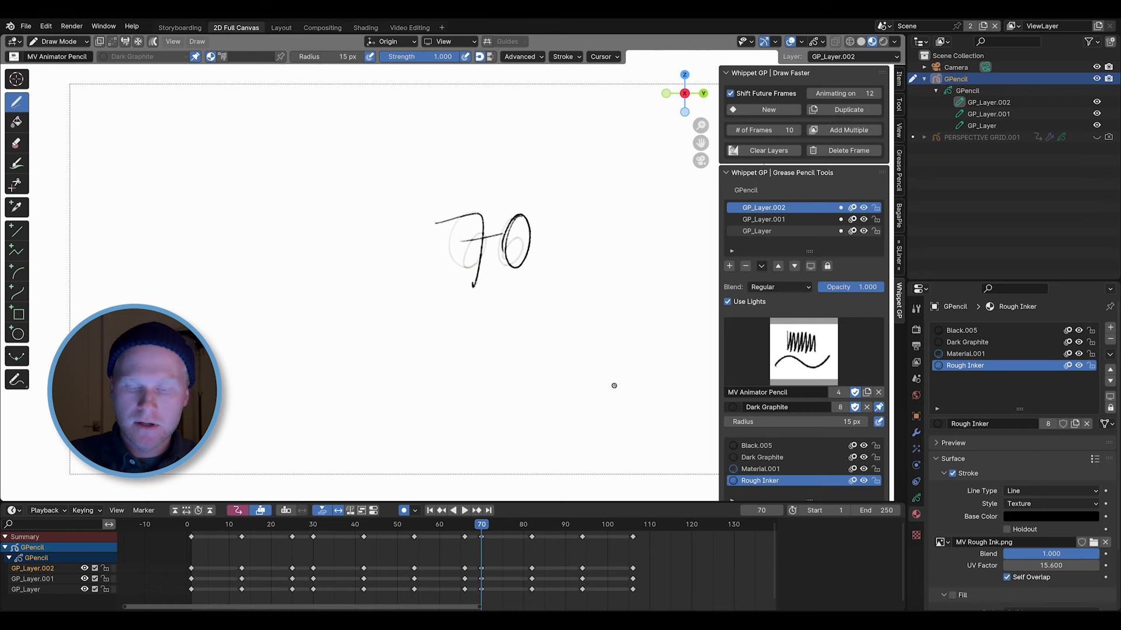
scroll(612, 382, "down", 1)
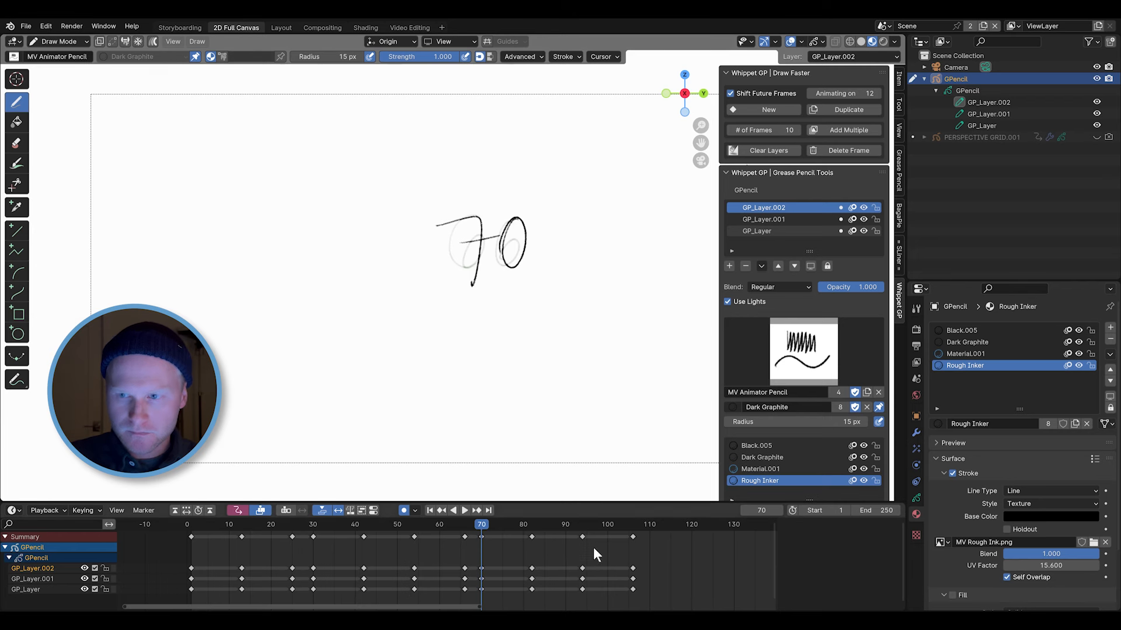
scroll(581, 550, "down", 2)
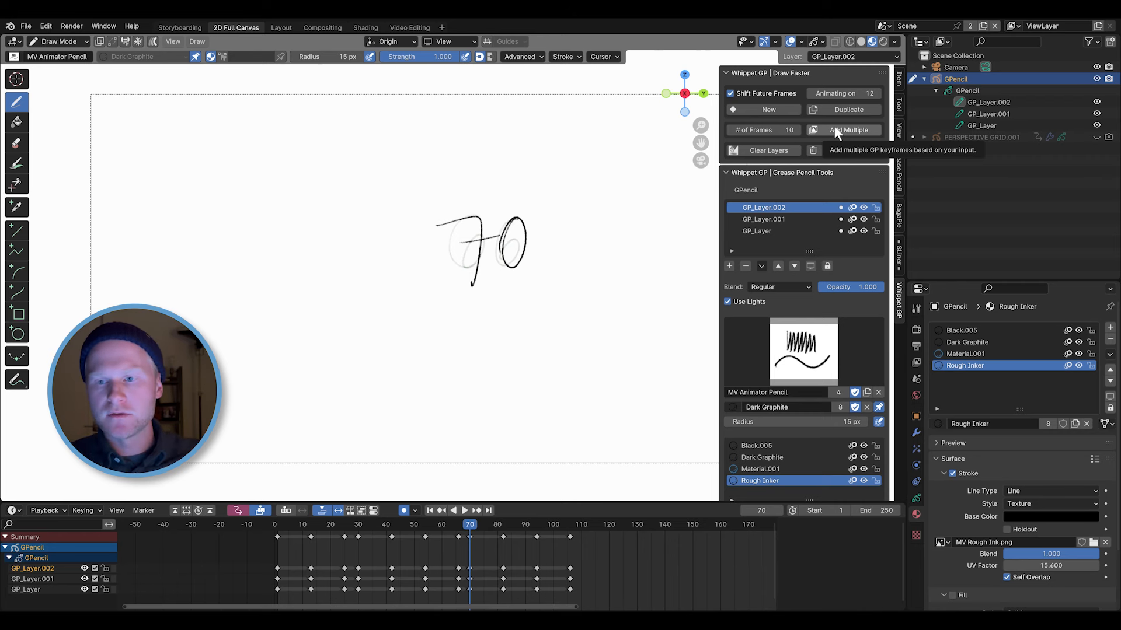
left_click(755, 93)
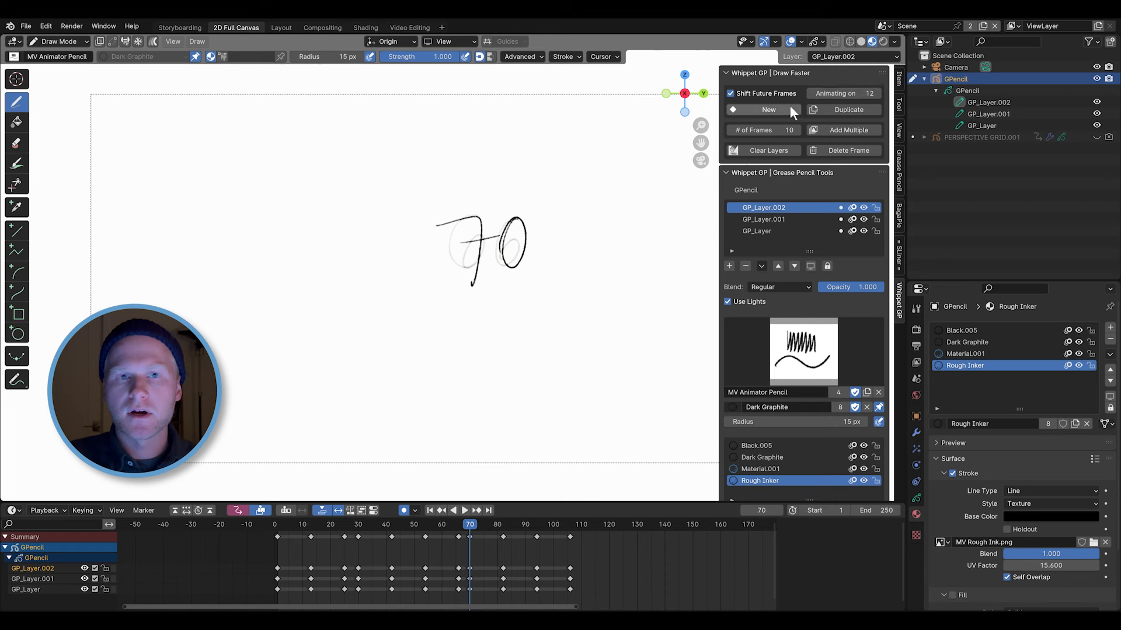
scroll(450, 552, "up", 4)
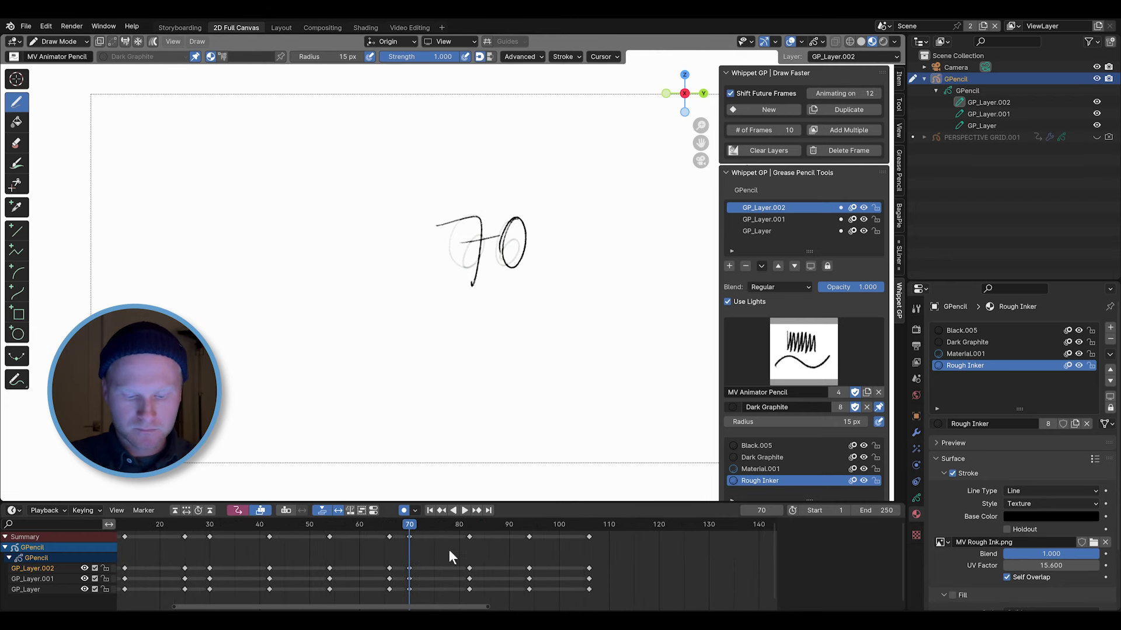
mouse_move(417, 530)
left_mouse_down()
mouse_move(469, 551)
mouse_move(411, 551)
left_mouse_up()
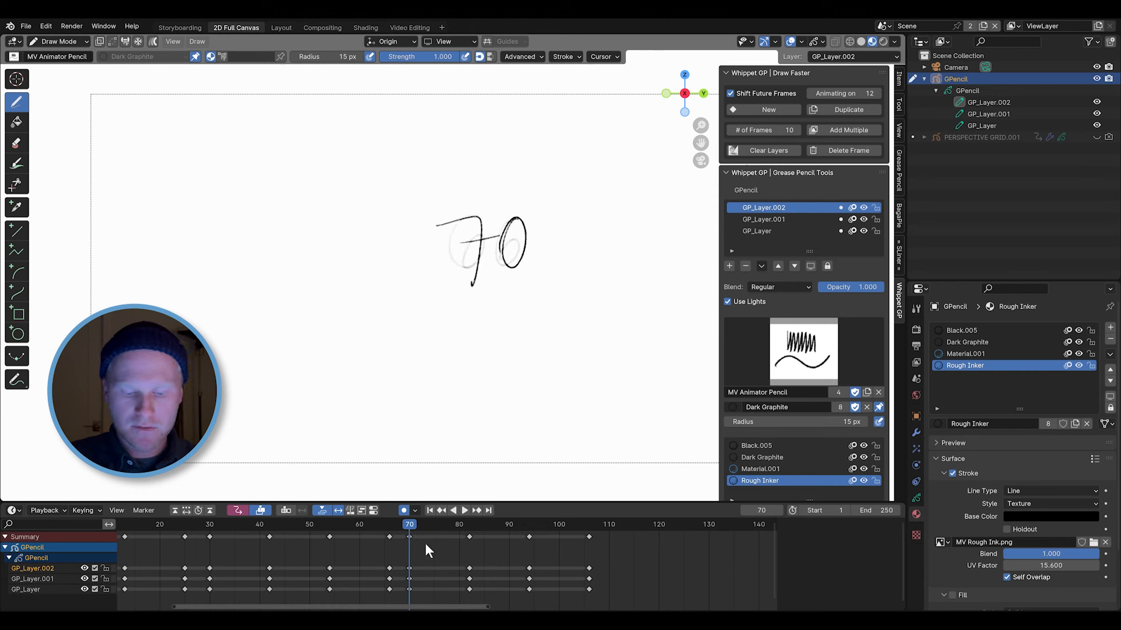
Handwrite 82 on the keyframe at frame 82, return to frame 70, and turn off onion skinning.
key("Up")
key("Down")
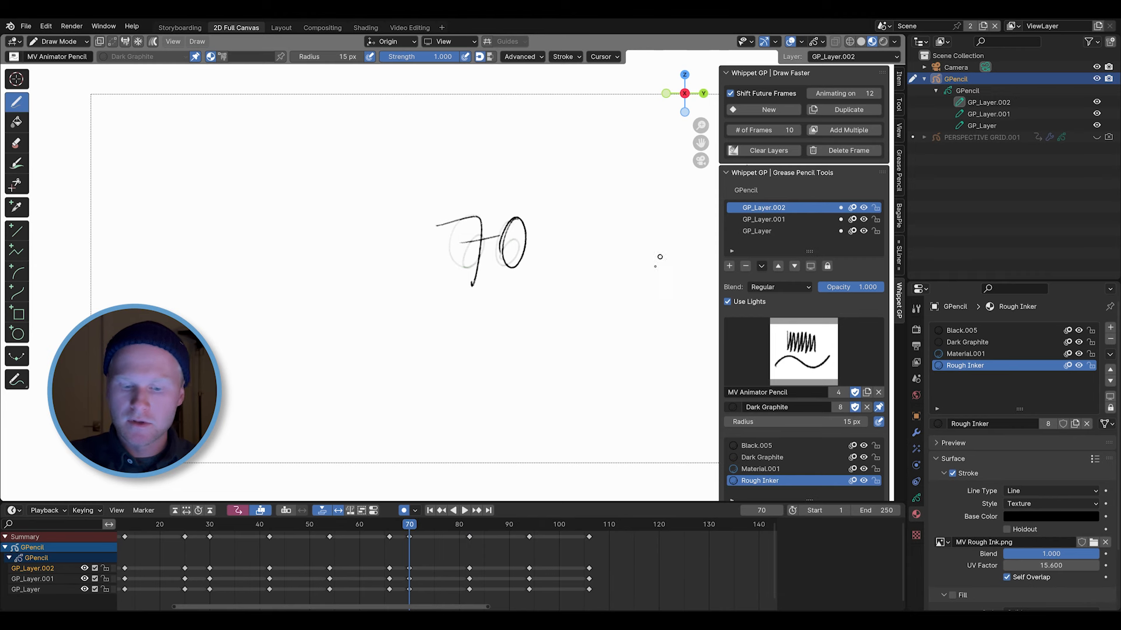
key("Up")
left_click_drag(508, 230, 554, 256)
key("Down")
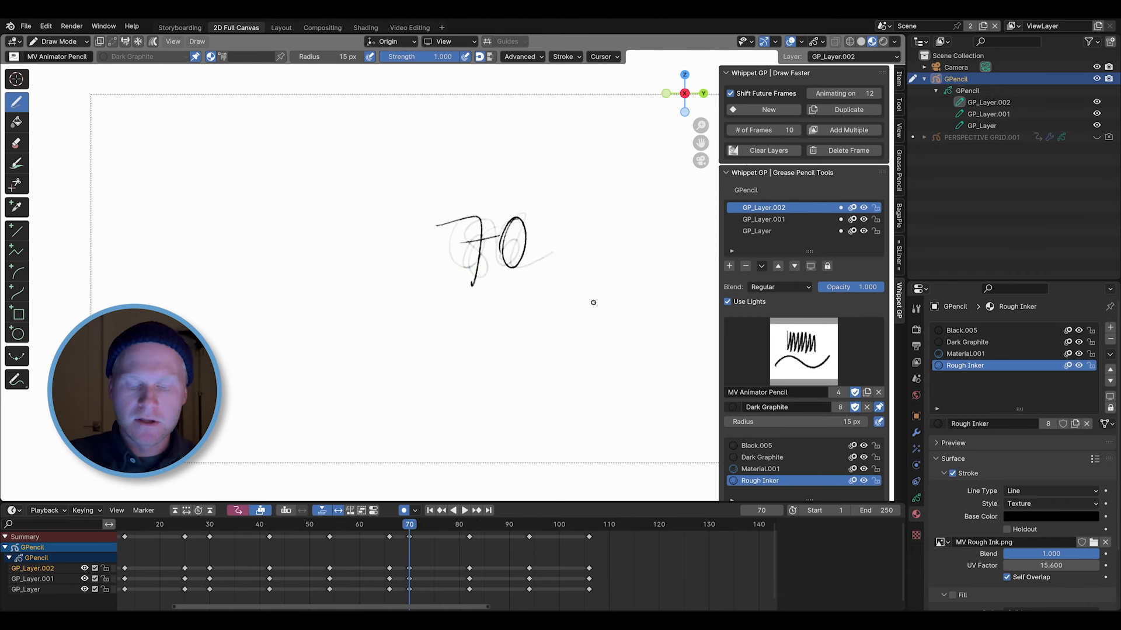
key("q")
left_click(563, 344)
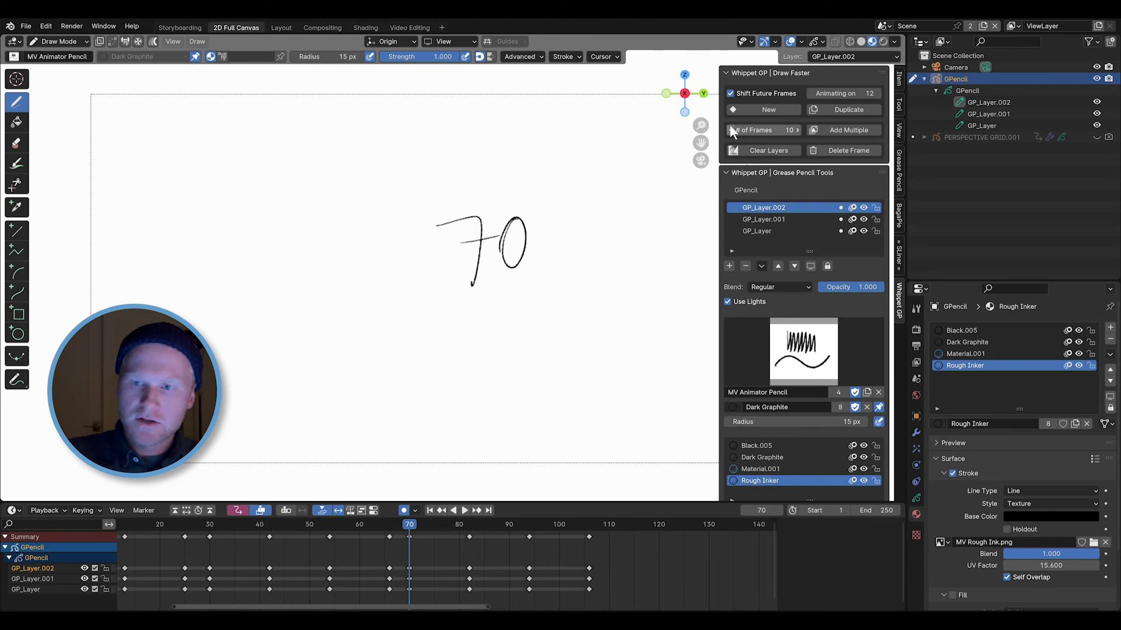
Try inserting a blank keyframe at frame 82 with the following keyframes shifted, inspect frame 94, and undo the insertion.
key("shift+i")
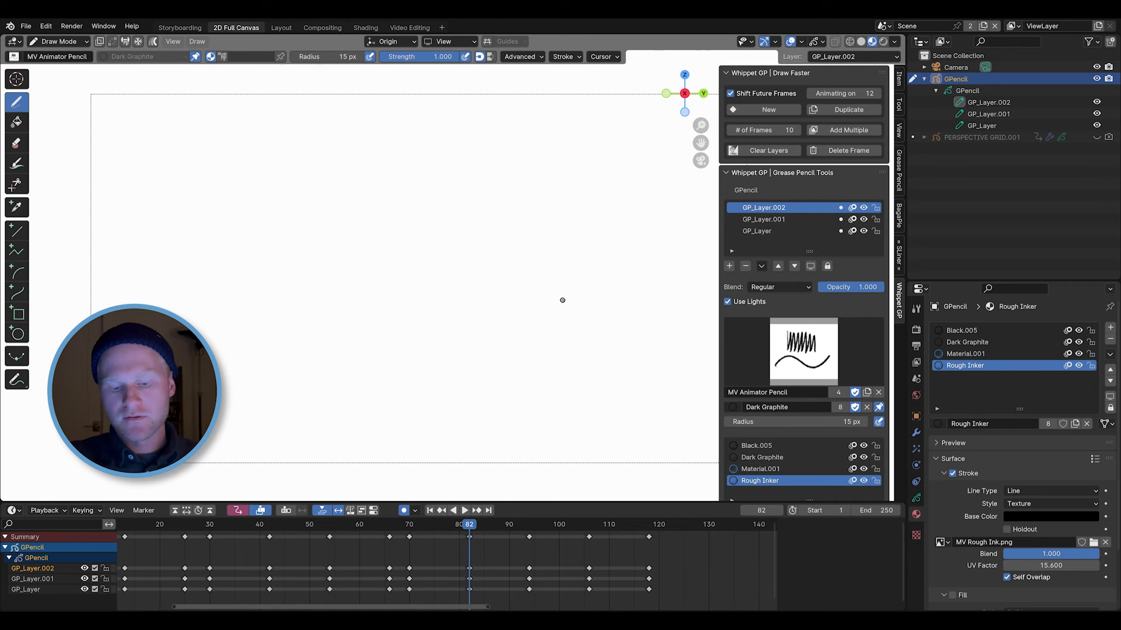
key("Down")
key("Up")
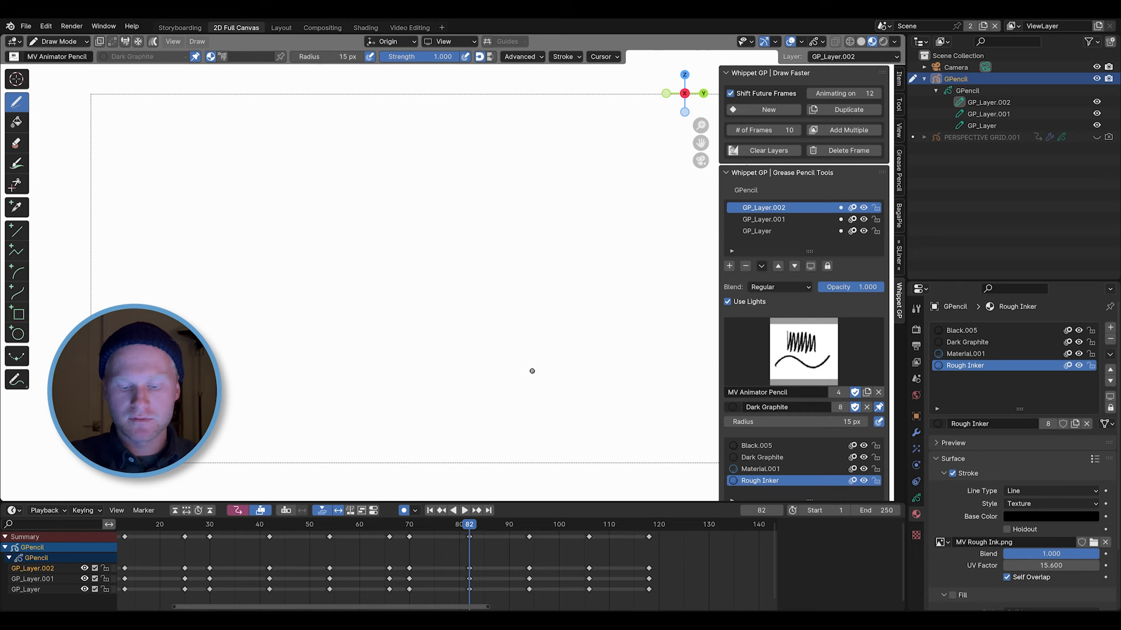
left_click(527, 553)
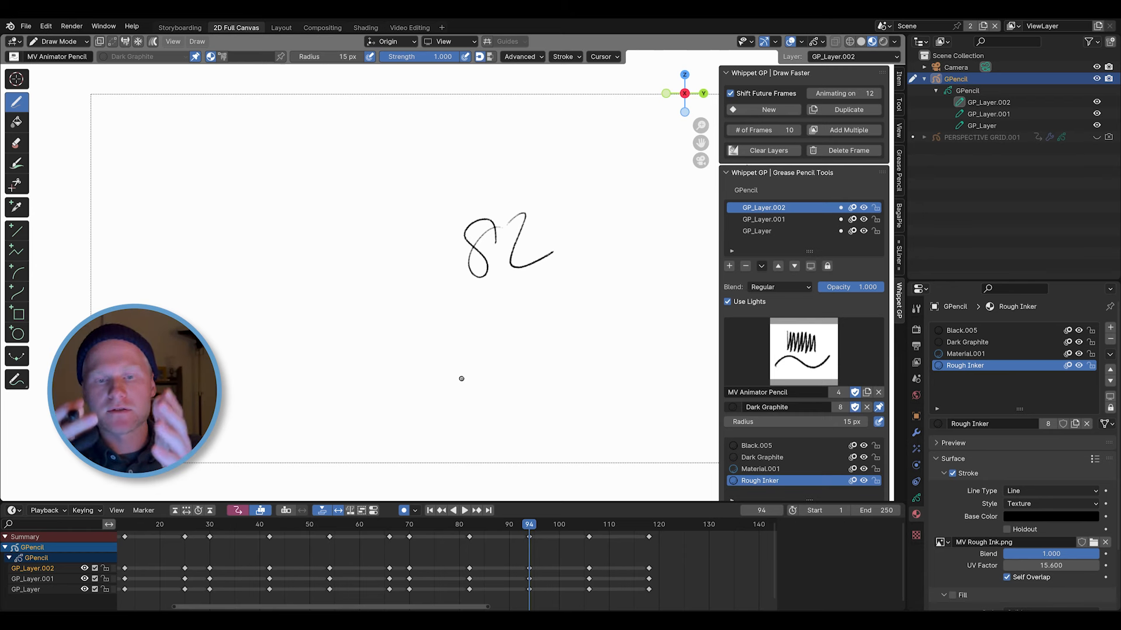
key("ctrl+z")
key("ctrl+z")
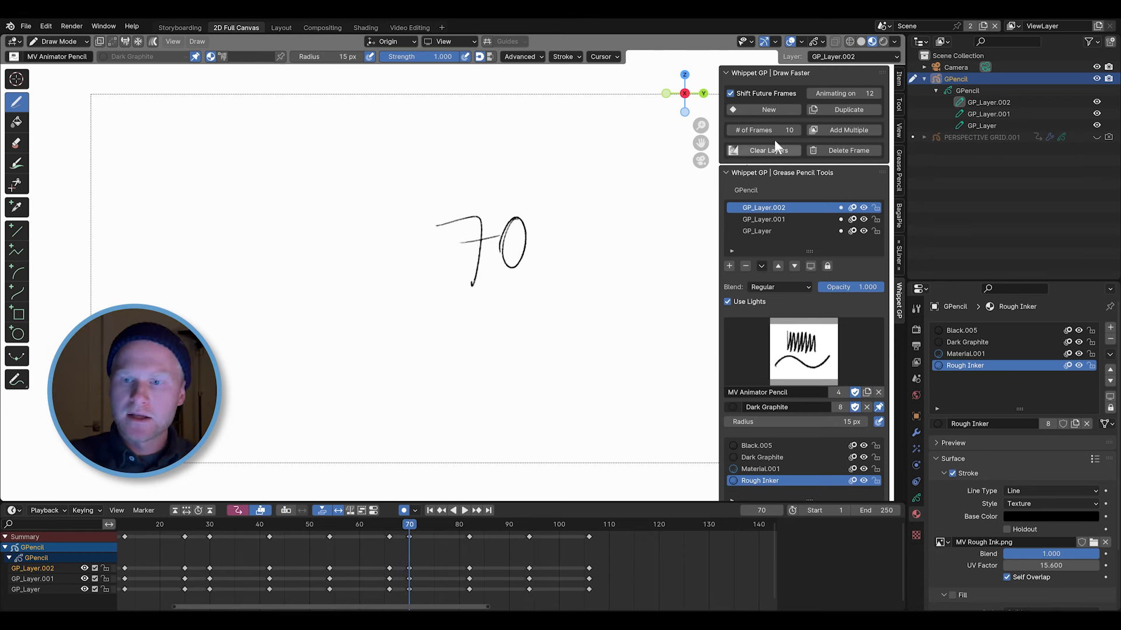
Flip between the drawings on frames 70 and 82 and turn off Shift Future Frames.
key("Up")
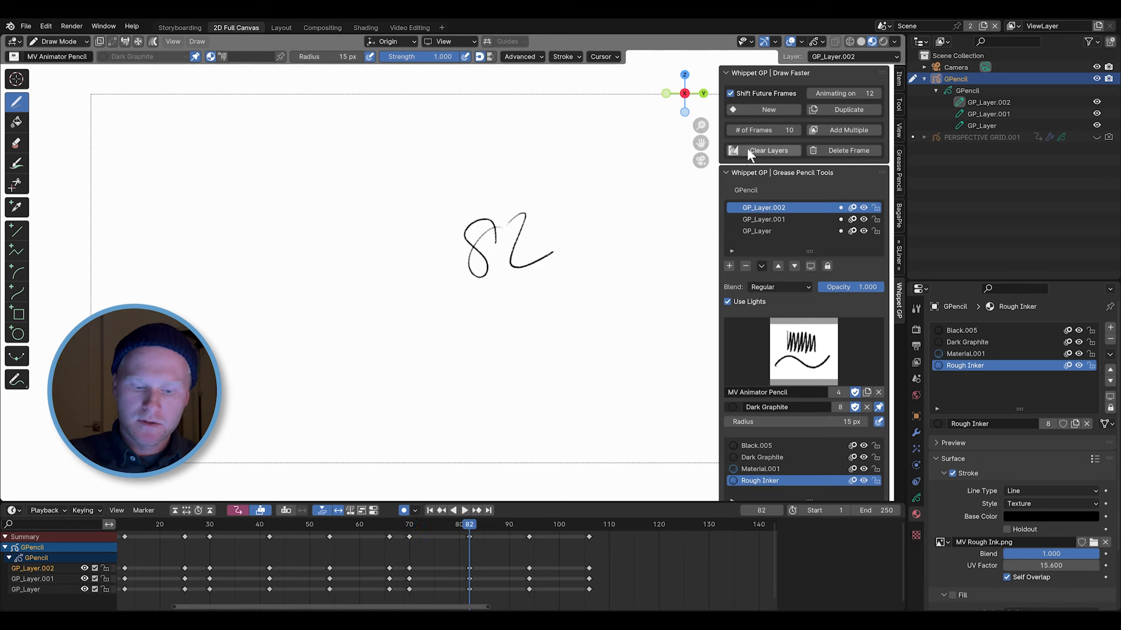
key("Down")
key("Up")
key("Down")
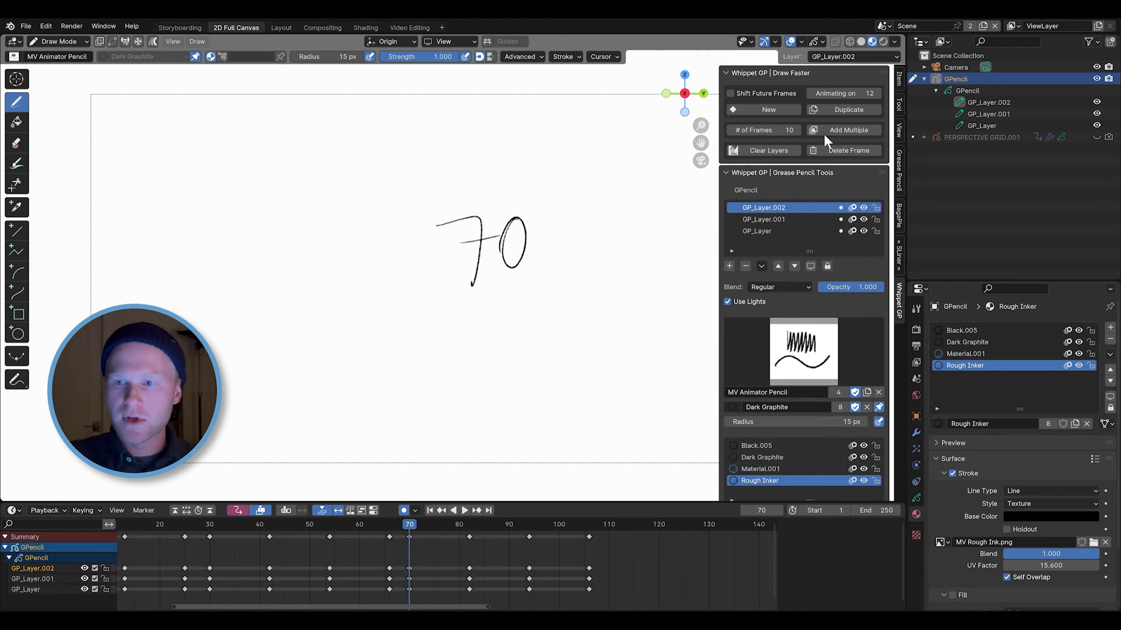
Add a blank keyframe at frame 76, between the keyframes at frames 70 and 82, without shifting future frames.
key("Up")
key("Down")
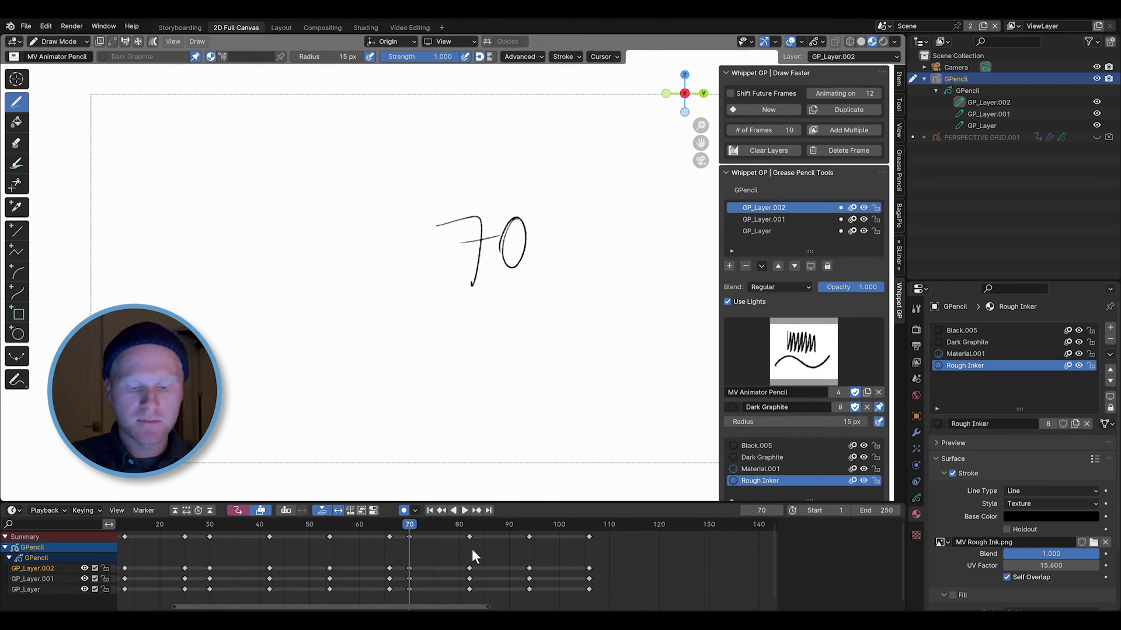
key("Up")
key("Down")
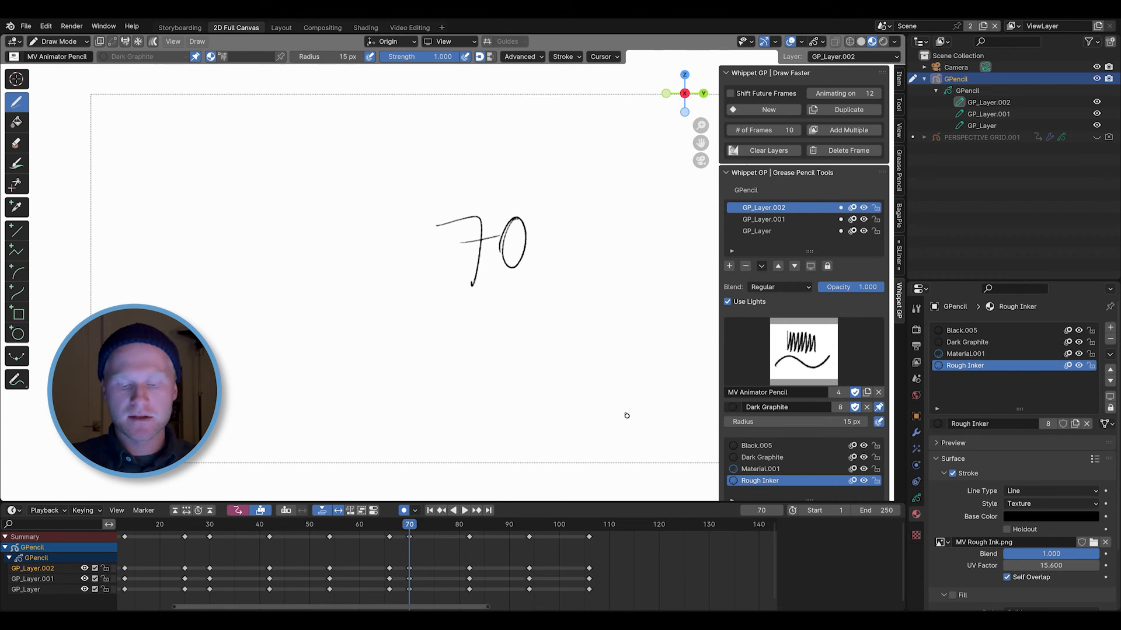
left_click(770, 110)
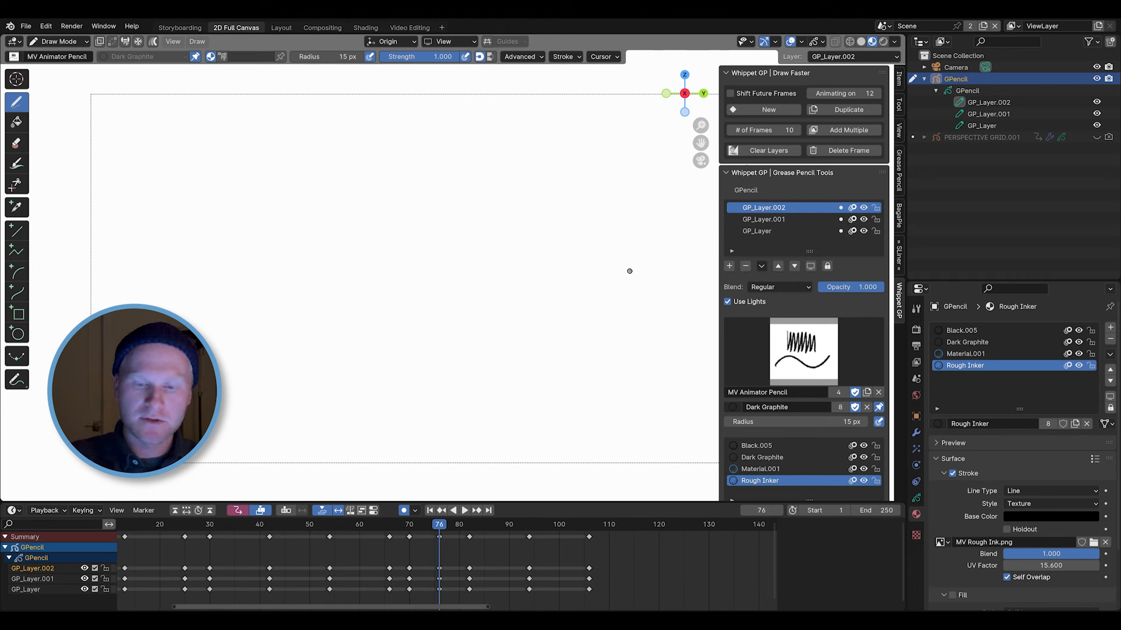
Handwrite the frame number on the keyframe at frame 76 and add a blank keyframe at frame 79.
mouse_move(464, 231)
left_mouse_down()
mouse_move(482, 258)
mouse_move(479, 281)
left_mouse_up()
mouse_move(508, 230)
left_mouse_down()
mouse_move(514, 271)
mouse_move(501, 257)
left_mouse_up()
key("i")
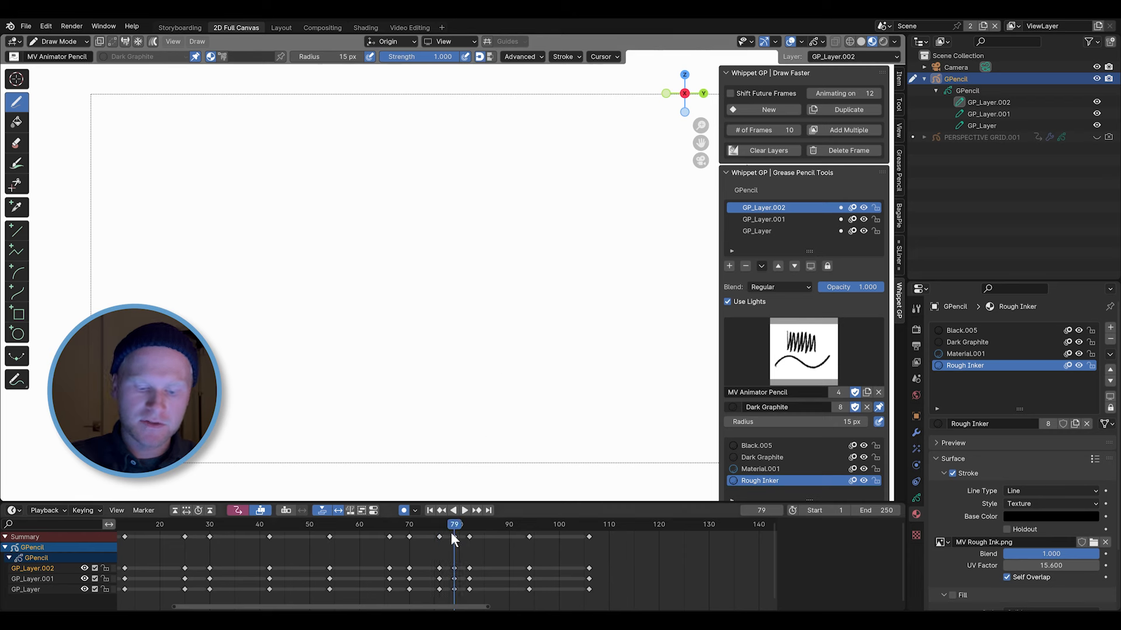
Handwrite the frame number on the keyframe at frame 79 and add a blank keyframe at frame 80.
key("Up")
key("Down")
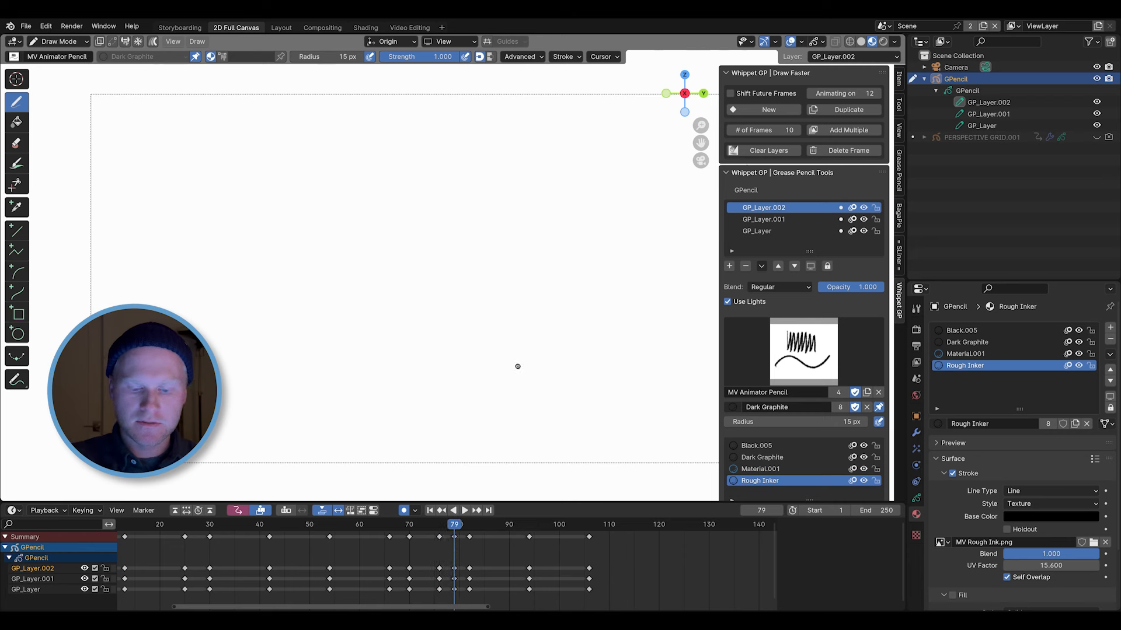
left_click_drag(469, 213, 486, 270)
left_click_drag(519, 216, 512, 267)
key("Down")
key("Up")
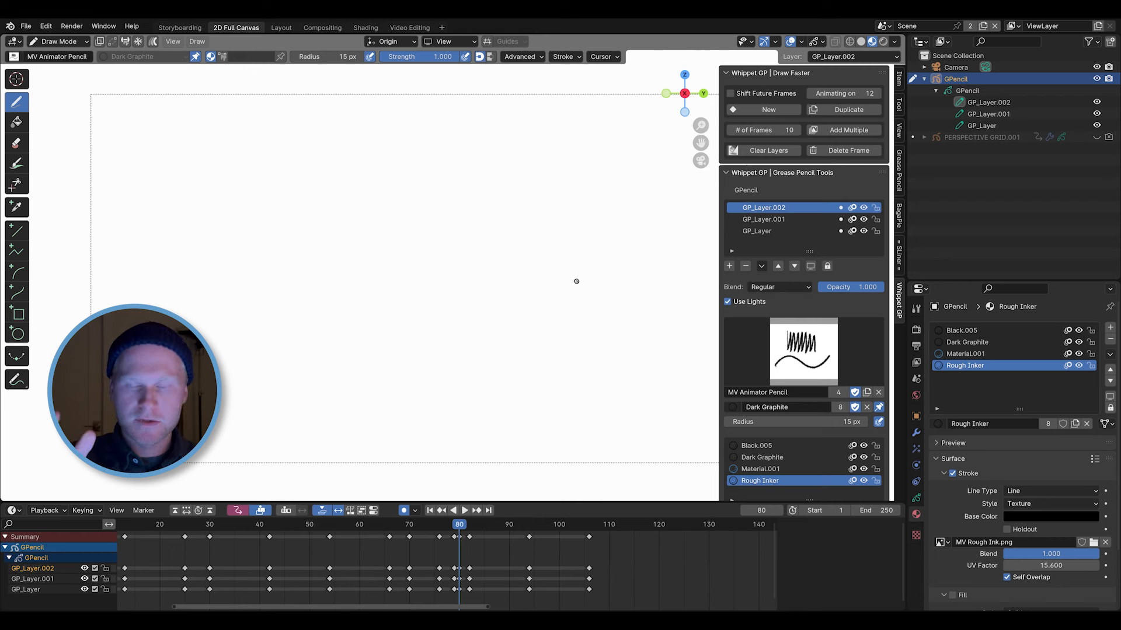
Handwrite the frame number on a new keyframe at frame 81 and insert a blank keyframe at frame 82.
key("Right")
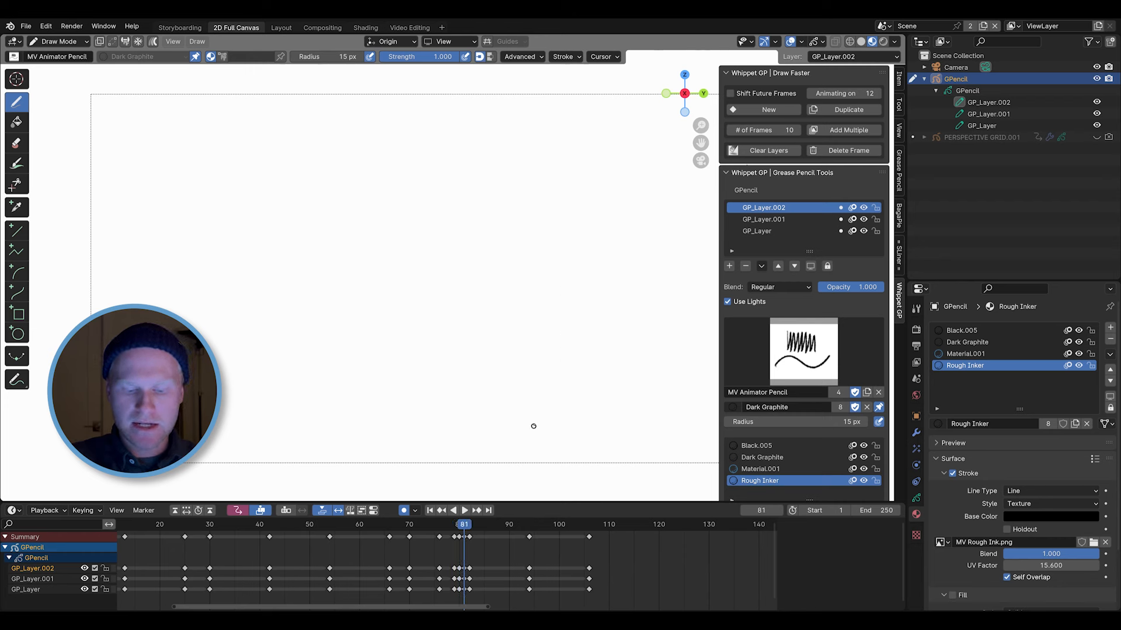
key("Right")
key("Left")
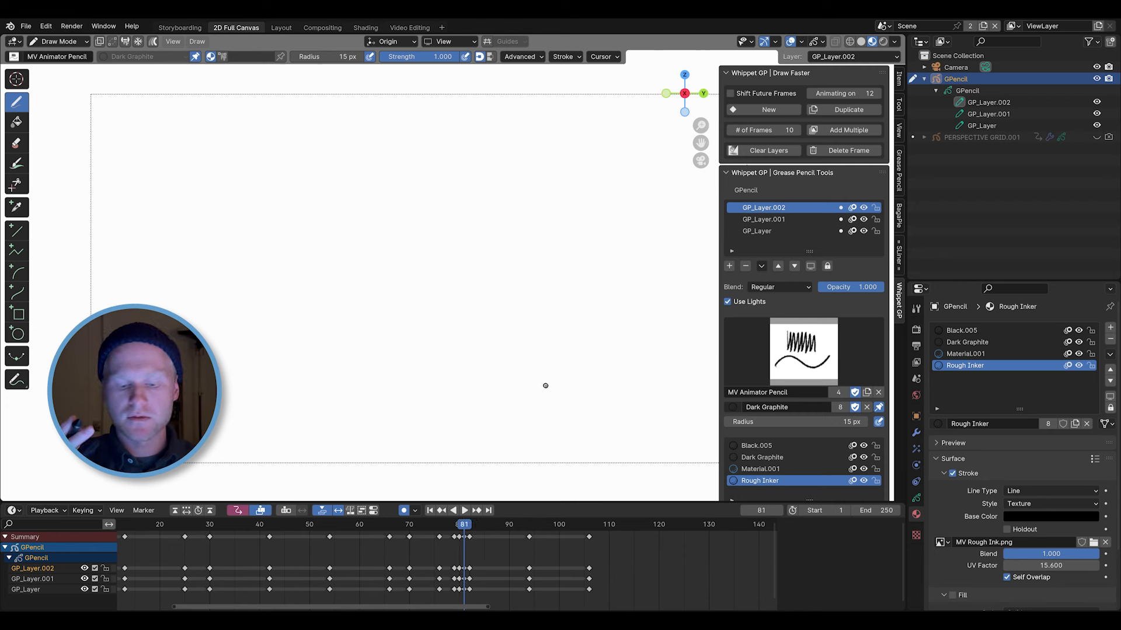
key("Right")
key("Left")
mouse_move(509, 242)
left_mouse_down()
mouse_move(490, 231)
mouse_move(513, 276)
left_mouse_up()
key("shift+i")
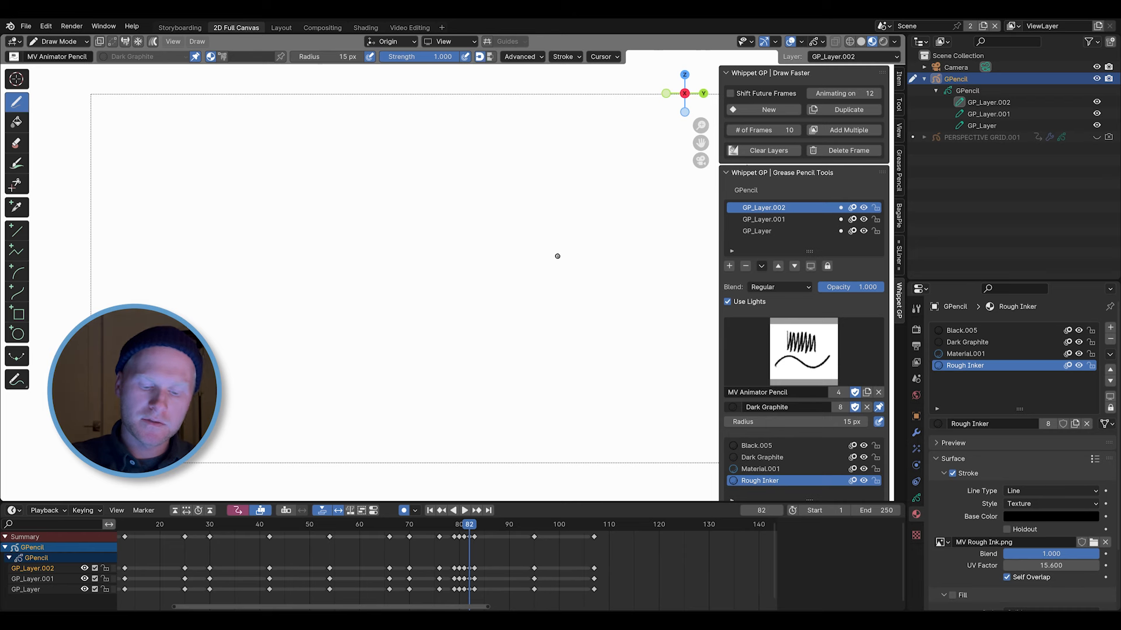
Try inserting another blank keyframe on all layers at frame 82 and undo the insertion.
left_click(199, 42)
mouse_move(232, 52)
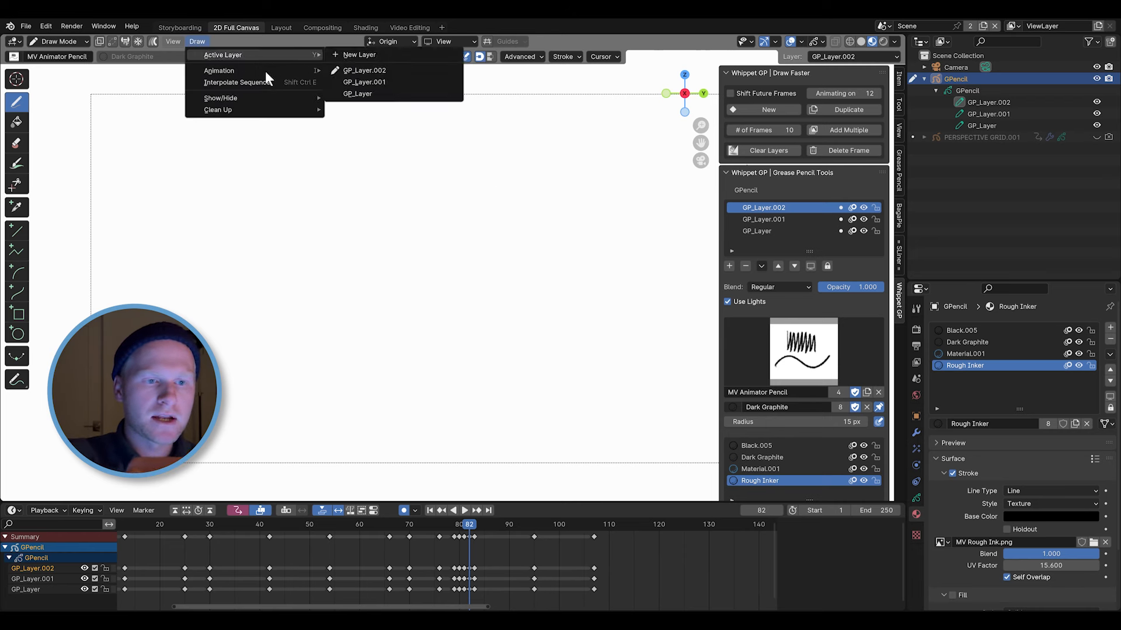
mouse_move(265, 71)
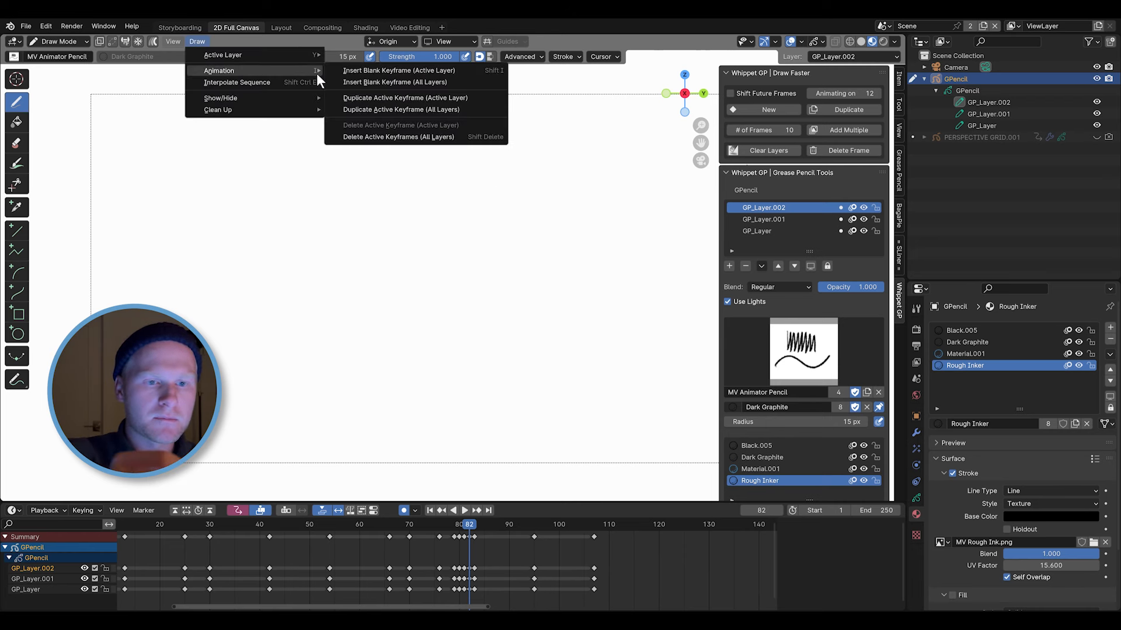
left_click(469, 83)
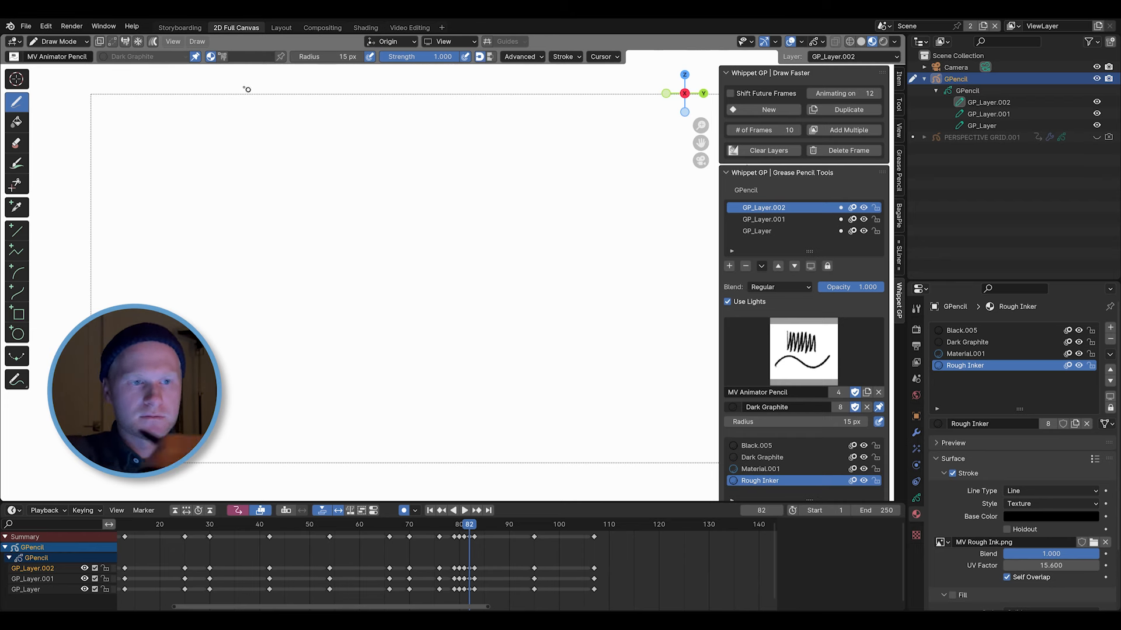
left_click(198, 42)
mouse_move(226, 71)
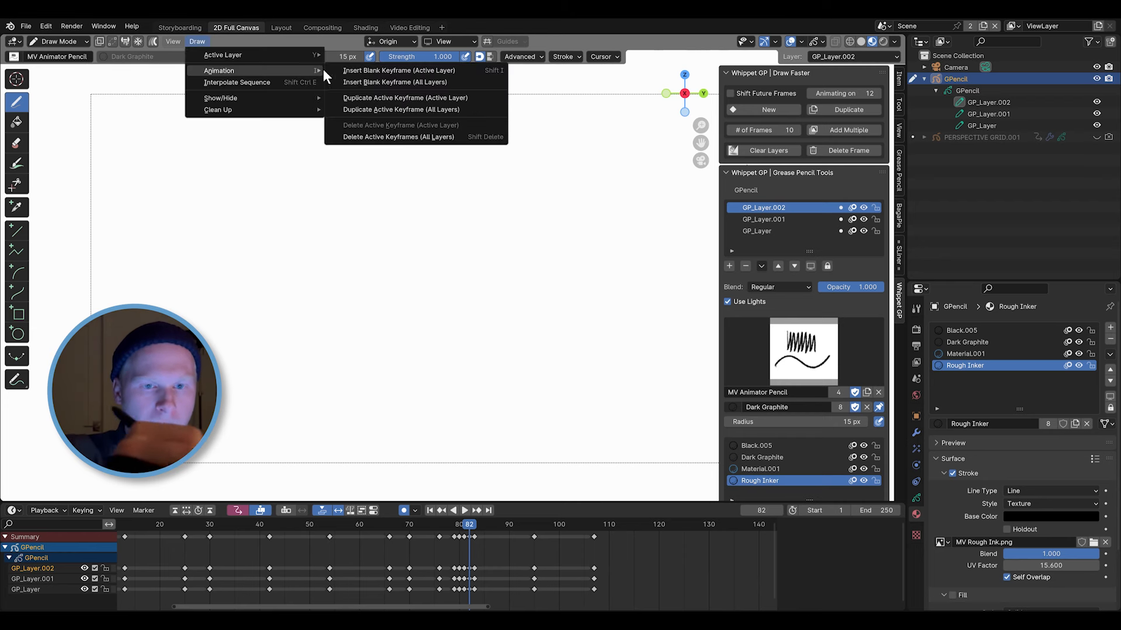
left_click(418, 82)
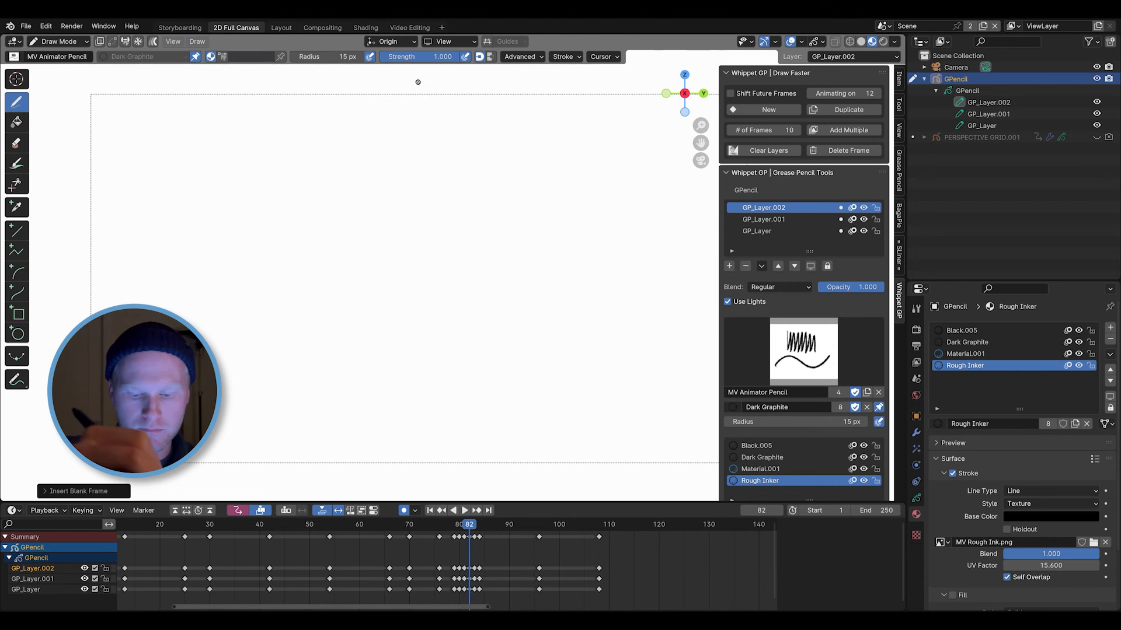
key("ctrl+z")
key("Right")
key("Left")
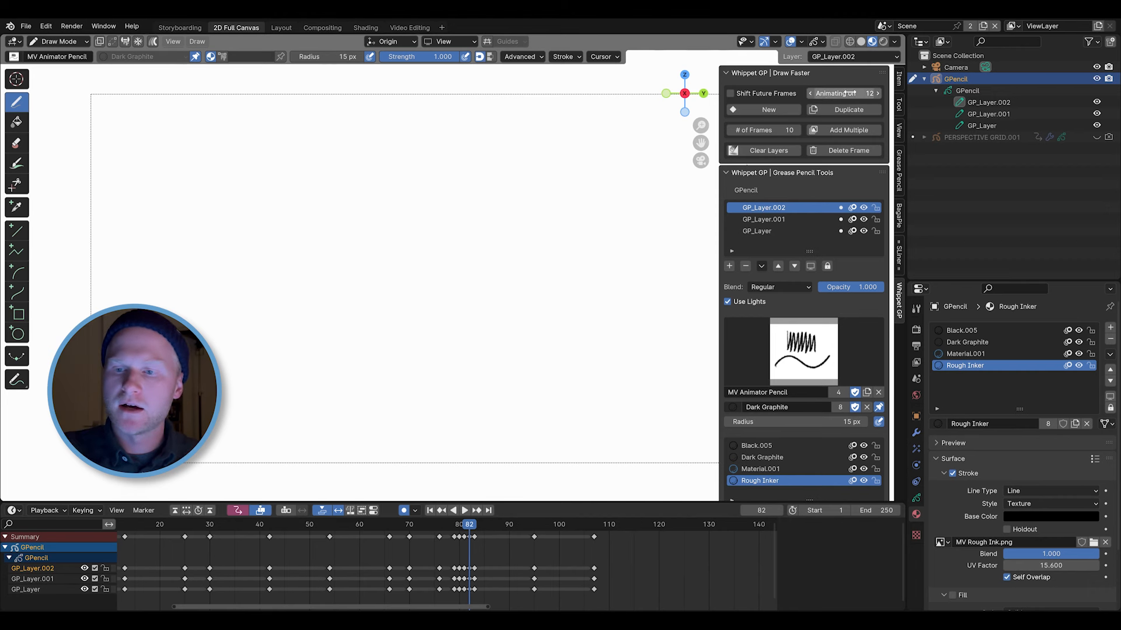
Go to the keyframe at frame 83 and set the Animating on interval to 6.
left_click(769, 93)
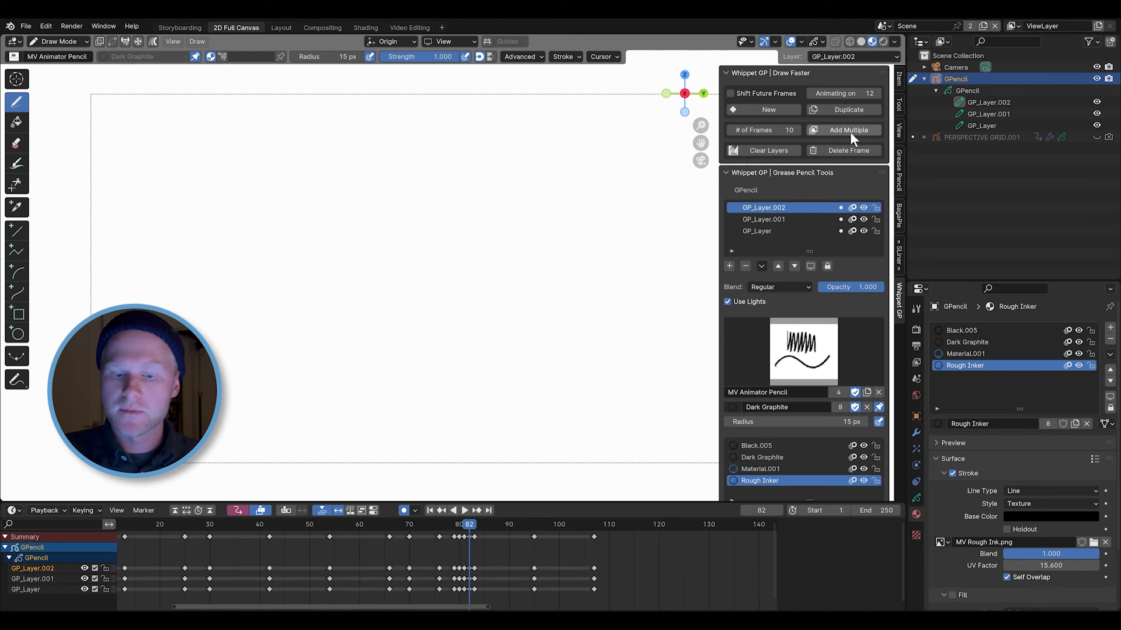
key("Right")
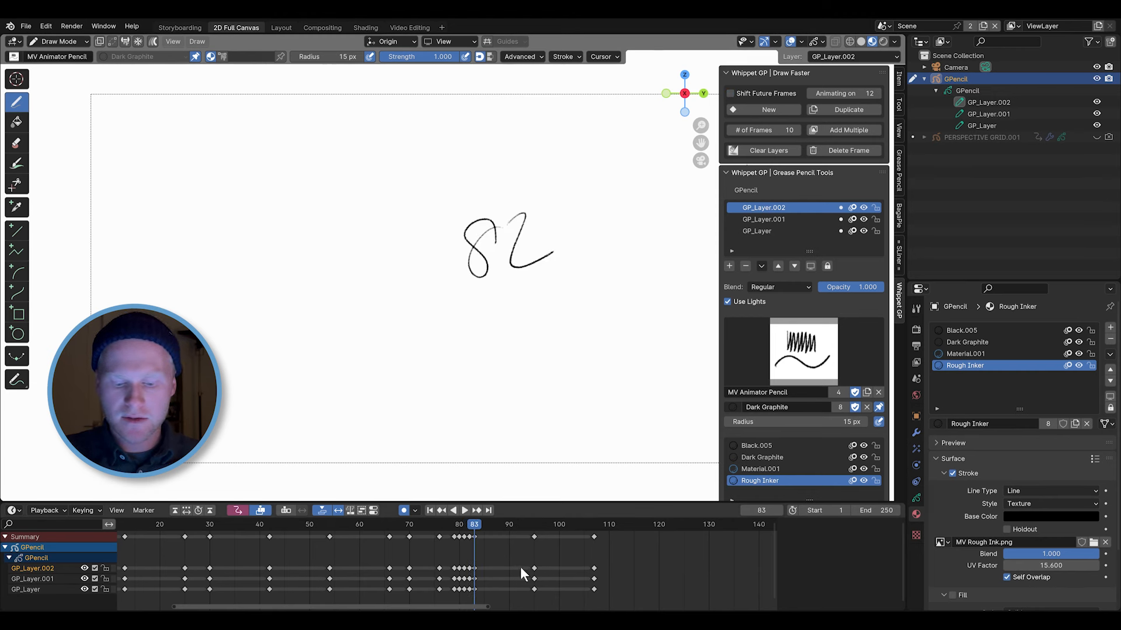
key("Up")
key("Down")
left_click(846, 94)
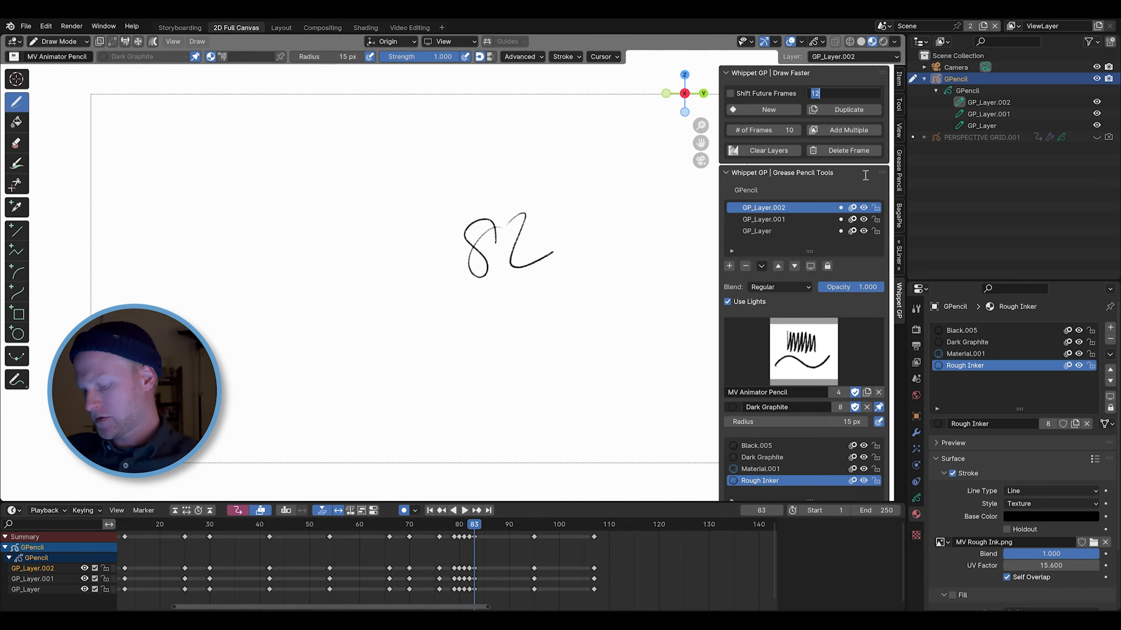
type("6")
key("Return")
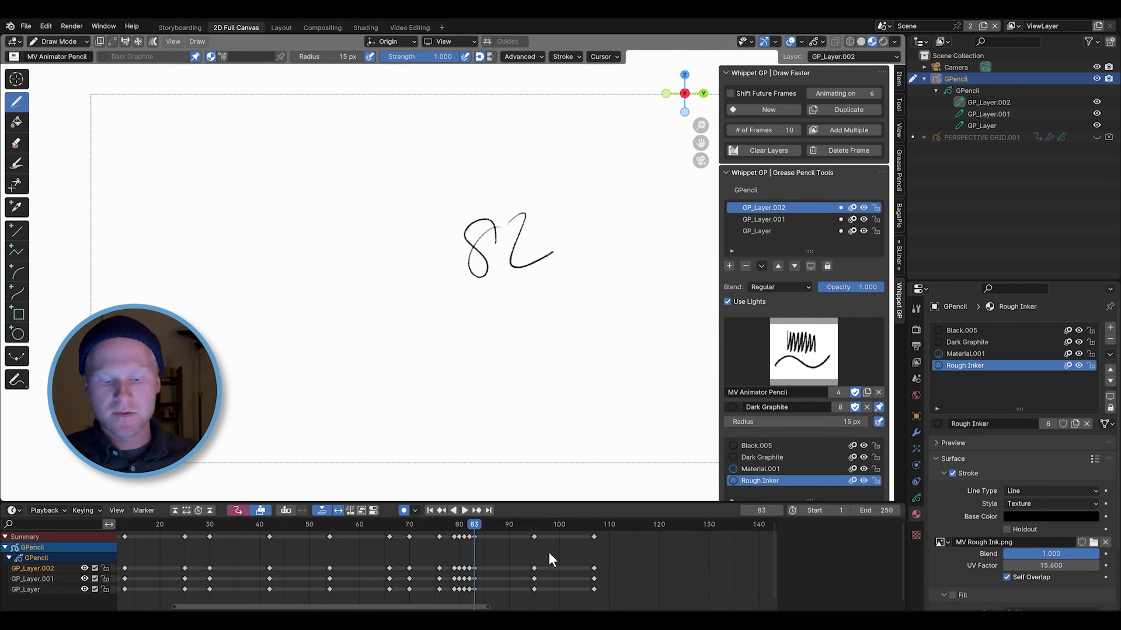
Try adding 10 keyframes at the 6-frame interval after frame 83 and undo the addition.
key("Up")
key("Down")
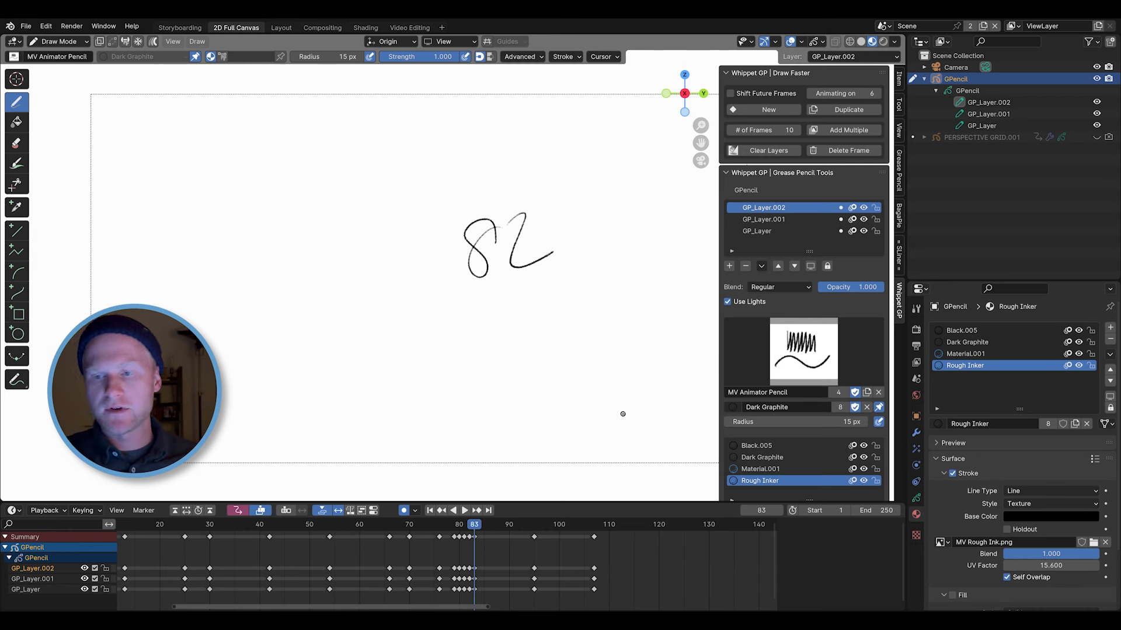
left_click(839, 130)
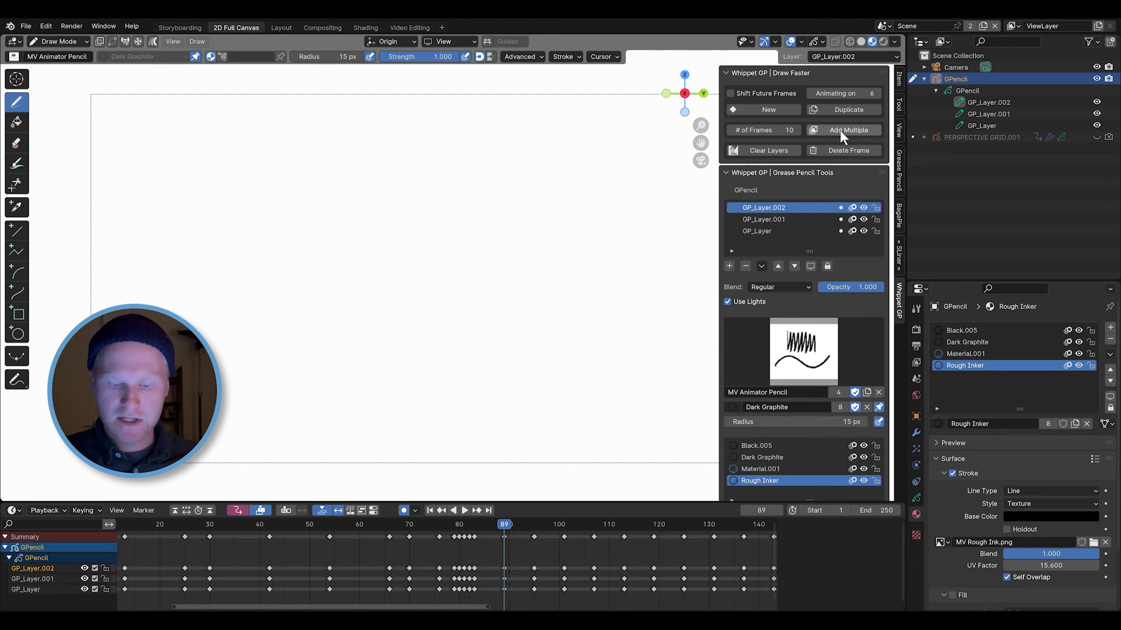
key("ctrl+z")
Handwrite 95 on the keyframe at frame 95 and return to the keyframe at frame 83.
key("Up")
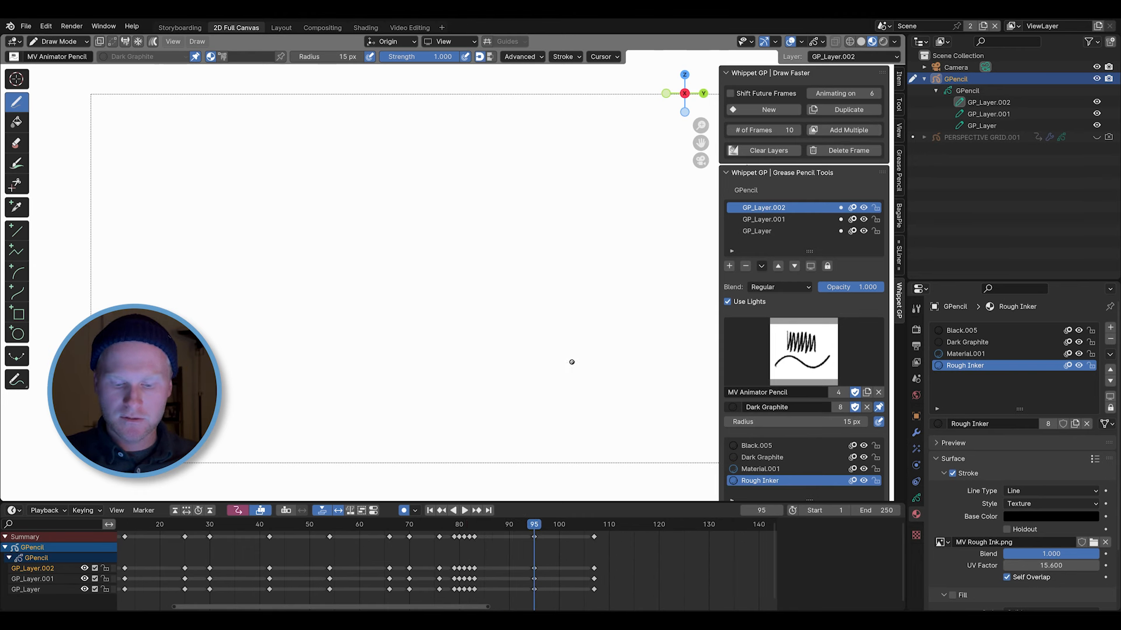
mouse_move(450, 170)
left_mouse_down()
mouse_move(446, 248)
mouse_move(511, 168)
left_mouse_up()
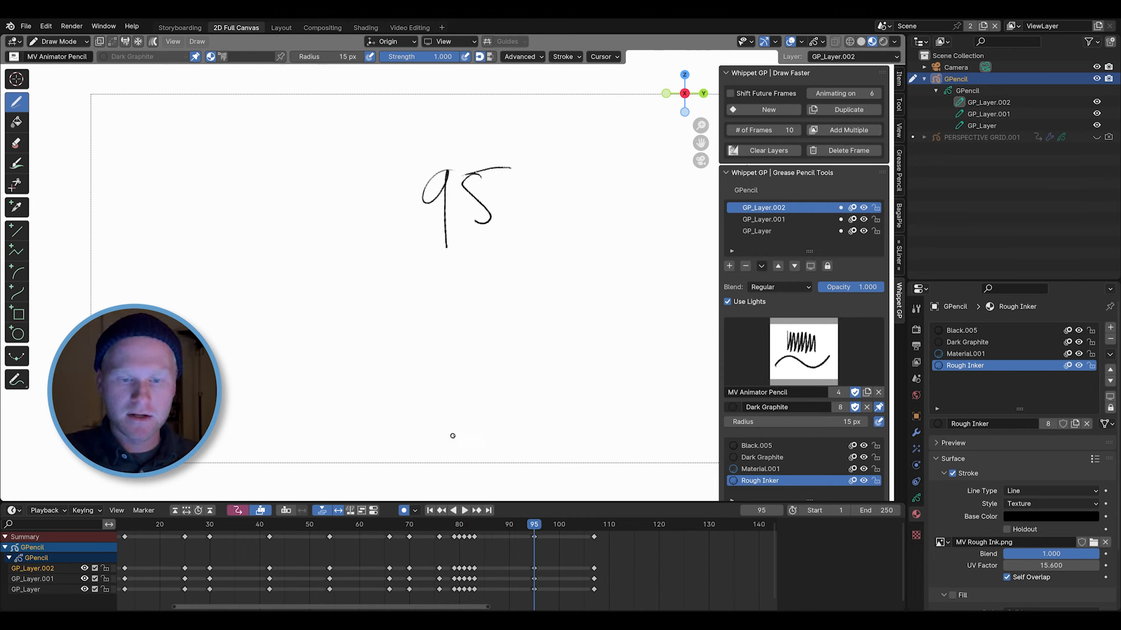
key("Down")
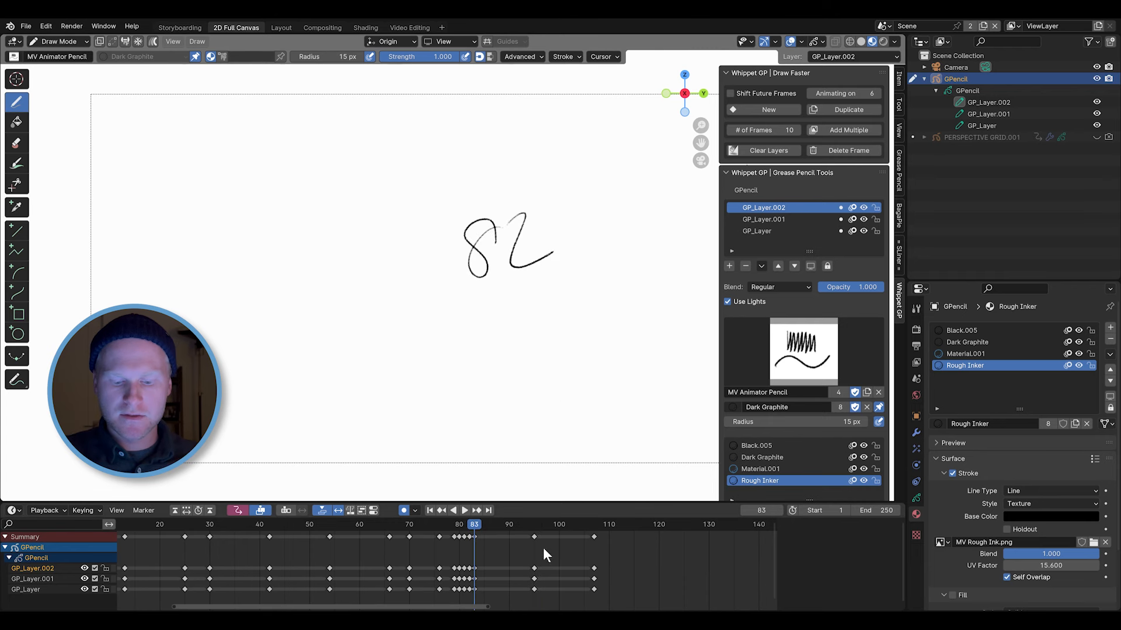
Clear the drawing on the keyframe at frame 83 and handwrite 83 in its place.
scroll(632, 537, "down", 9)
key("Delete")
left_click_drag(470, 238, 480, 287)
scroll(549, 353, "up", 1)
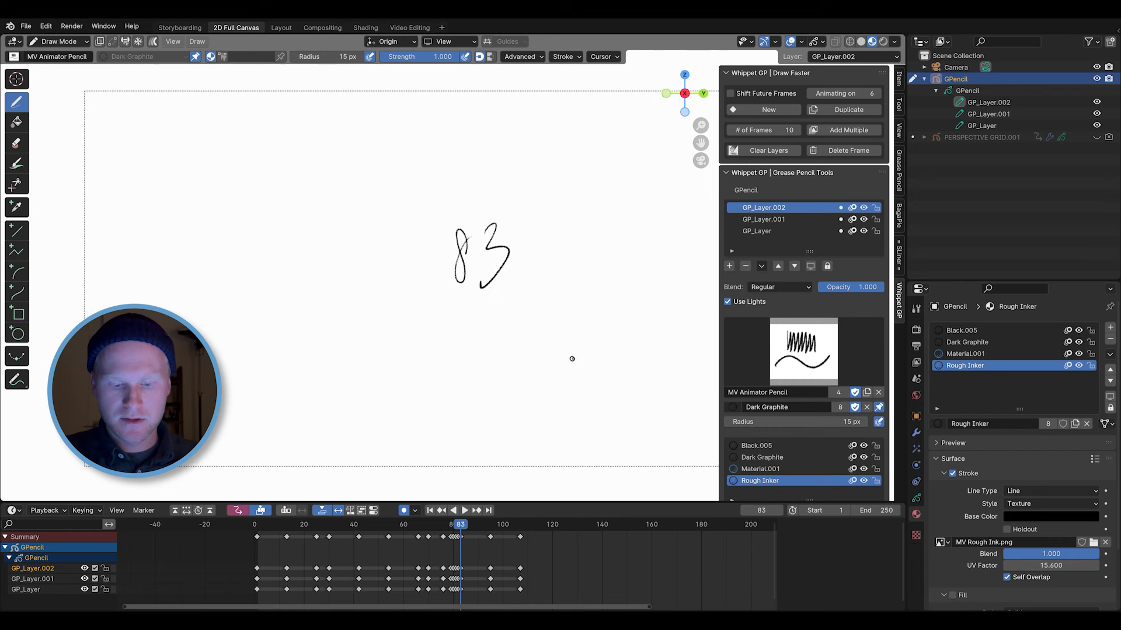
Add 10 blank keyframes spaced 6 frames apart after frame 83 with Add Multiple.
left_click(844, 131)
key("Down")
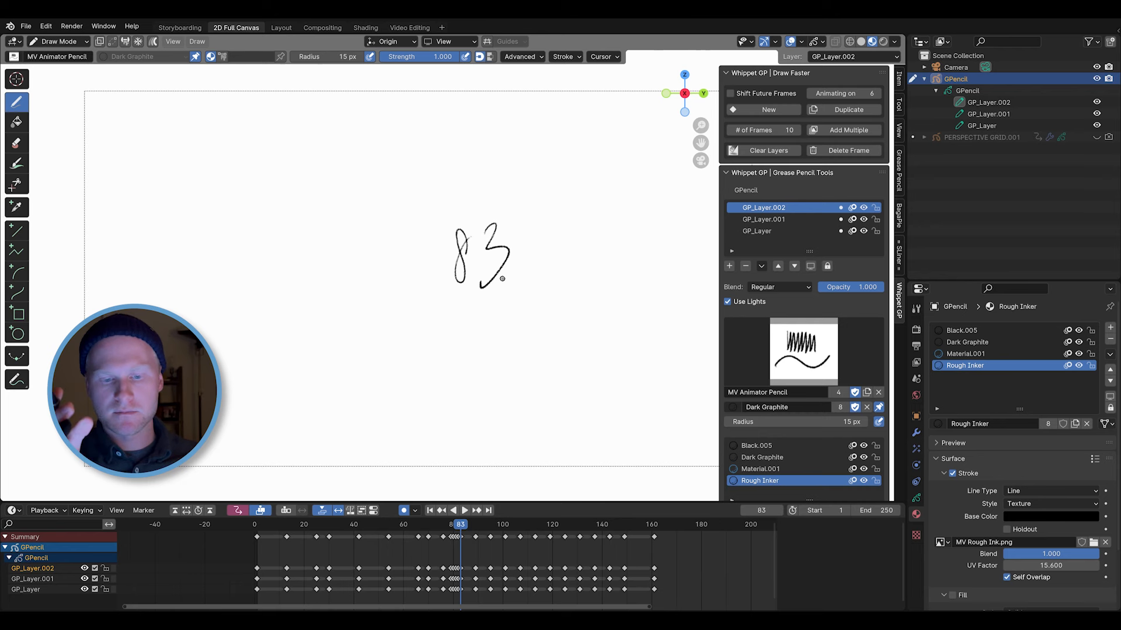
key("Up")
scroll(534, 569, "up", 4)
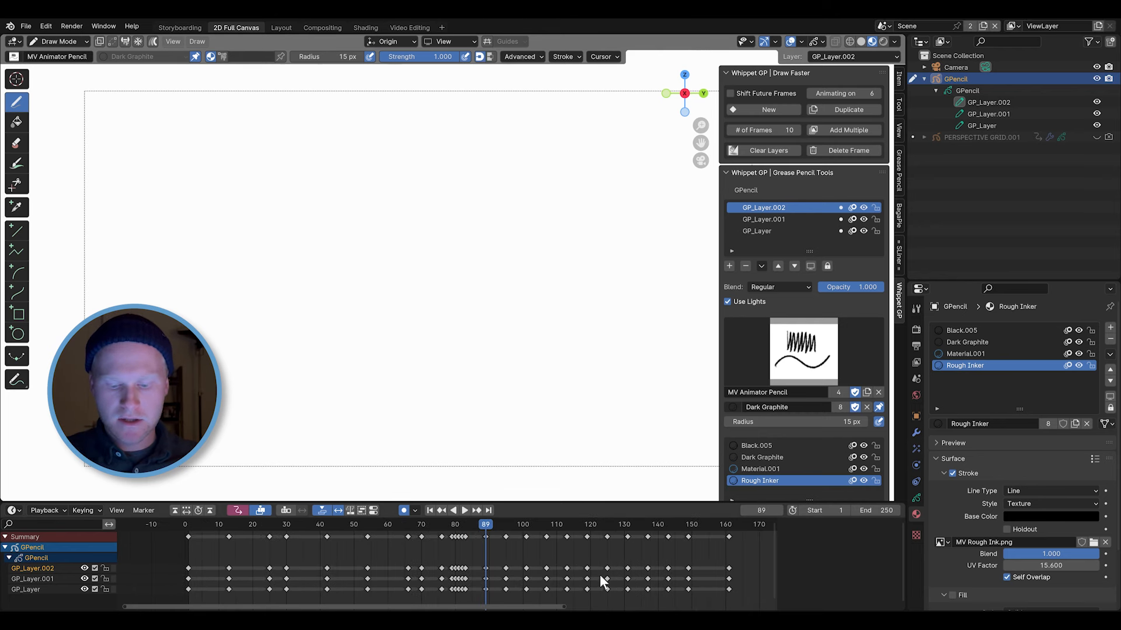
middle_click_drag(619, 580, 509, 583)
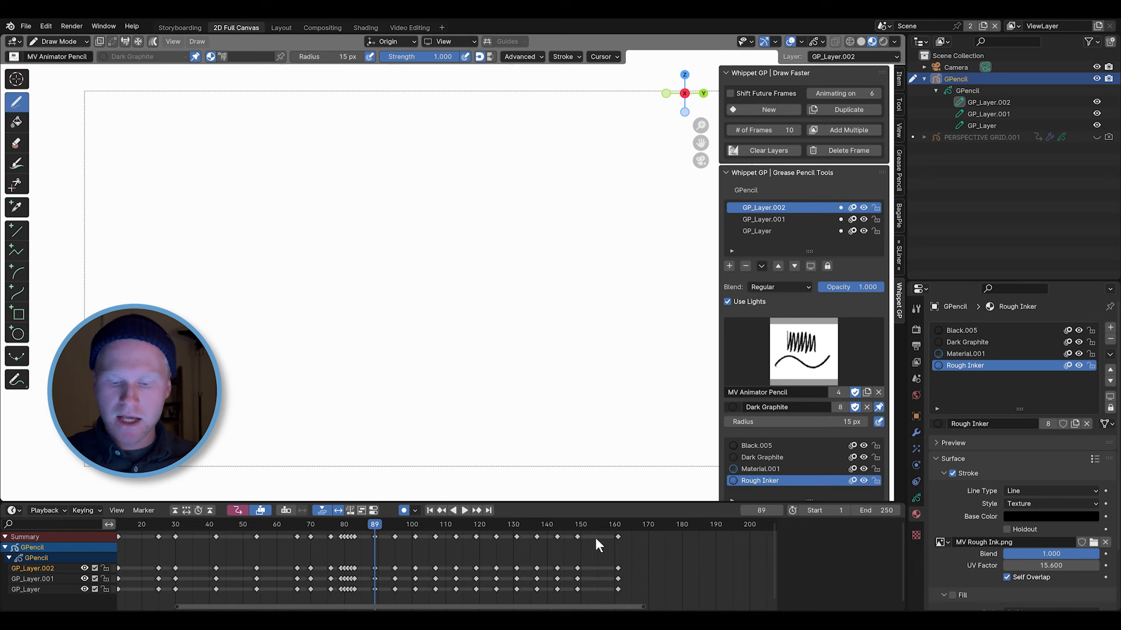
Step through the added keyframes from frame 89 up to the drawing at frame 149.
key("space")
left_click(353, 526)
key("Escape")
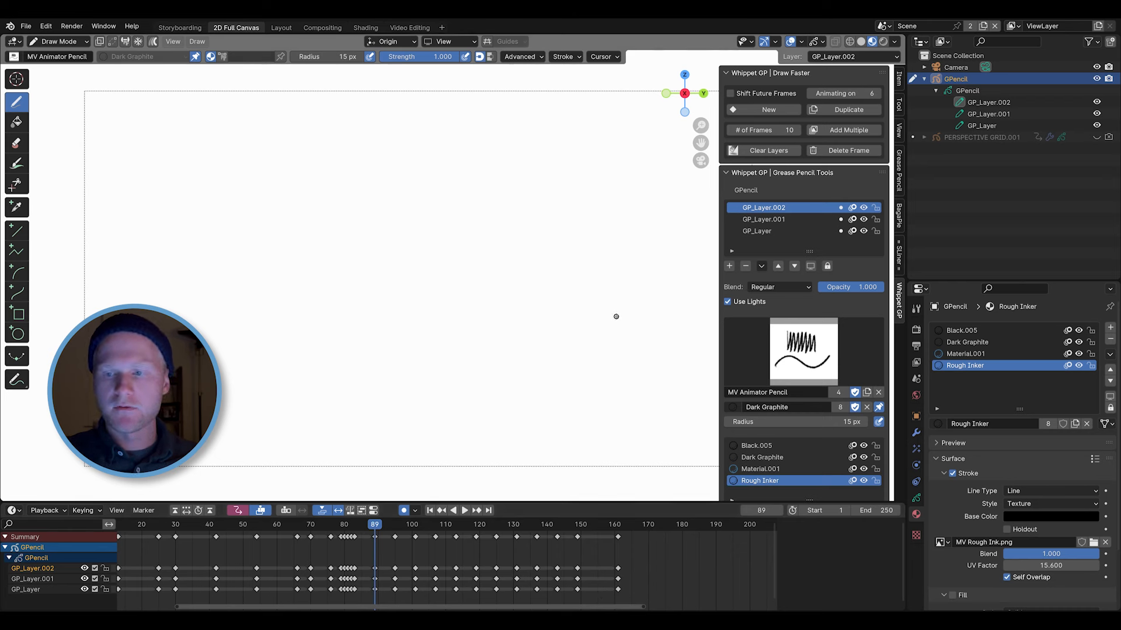
key("Up")
key("Up")
key("Up")
key("Up")
key("Up")
key("Up")
key("Up")
key("Up")
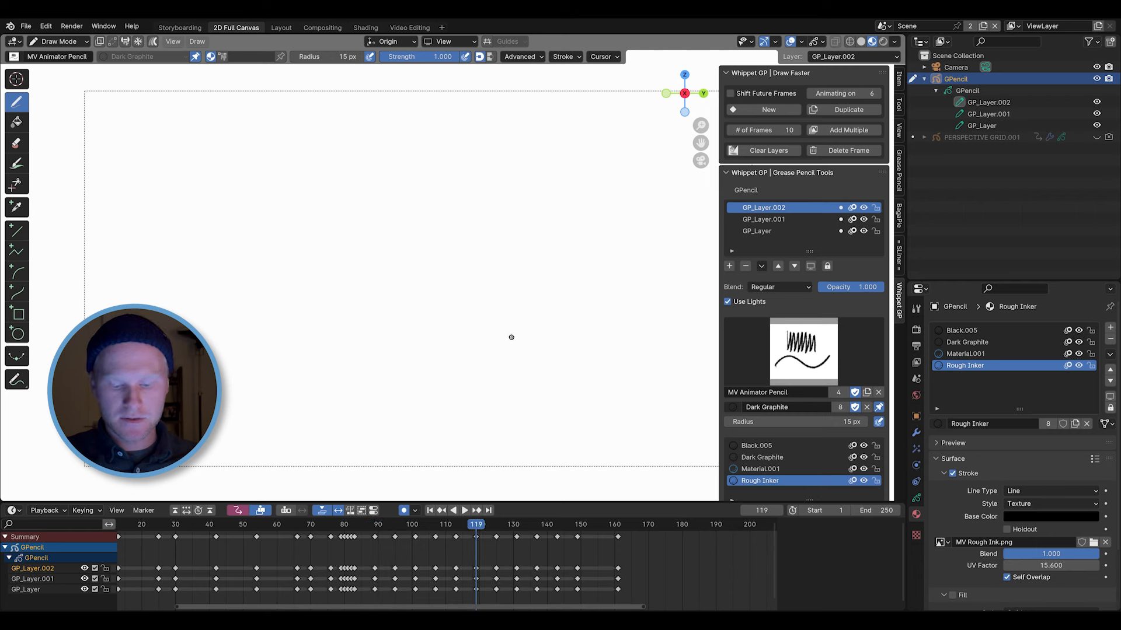
key("Up")
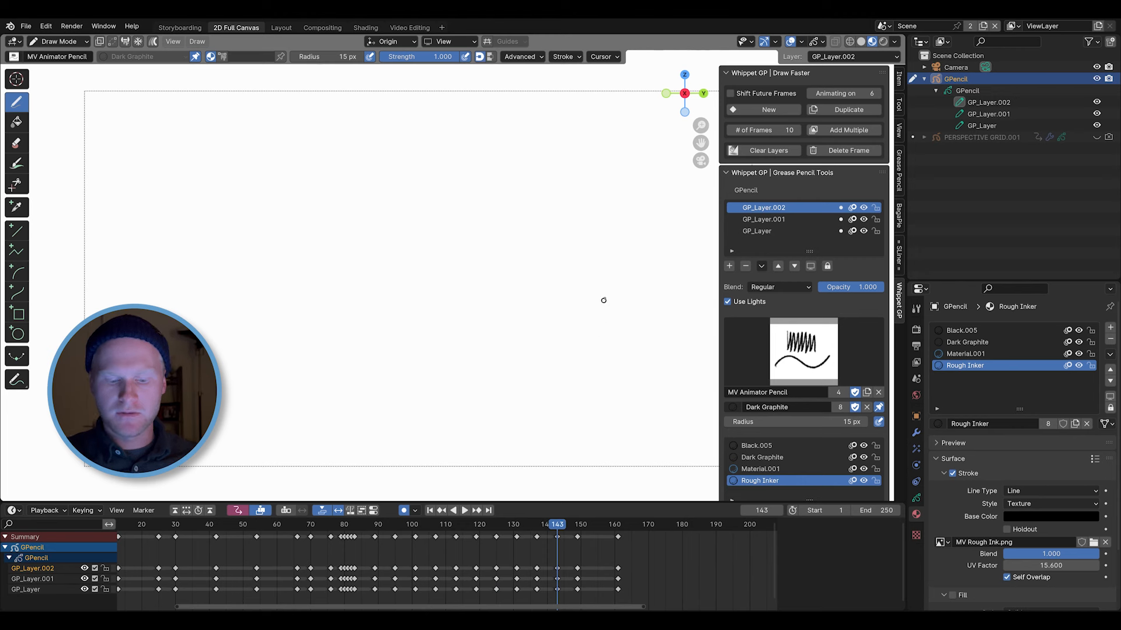
key("Up")
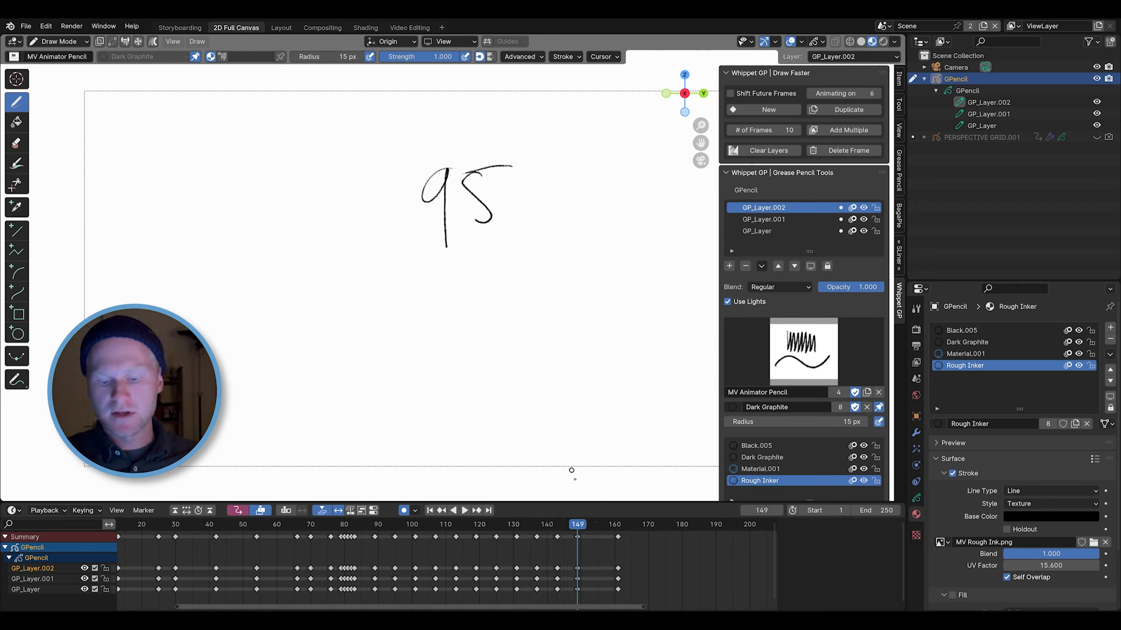
Select the keyframes at frames 143 and 149 and compare the drawings at frames 149 and 161.
scroll(685, 572, "up", 5)
left_click_drag(532, 554, 618, 580)
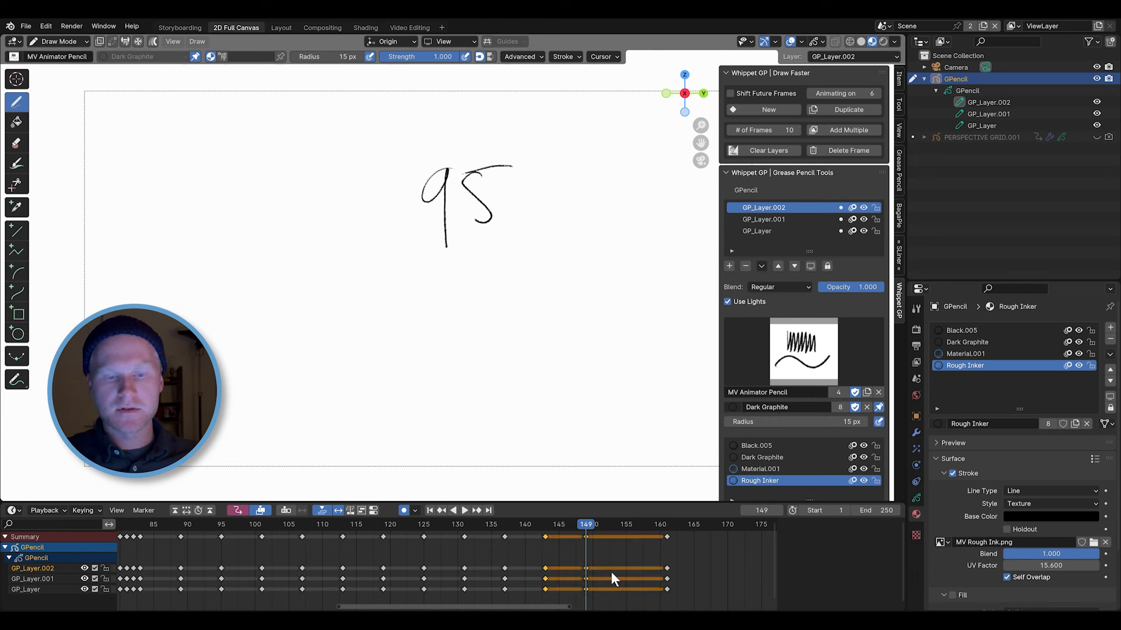
key("Up")
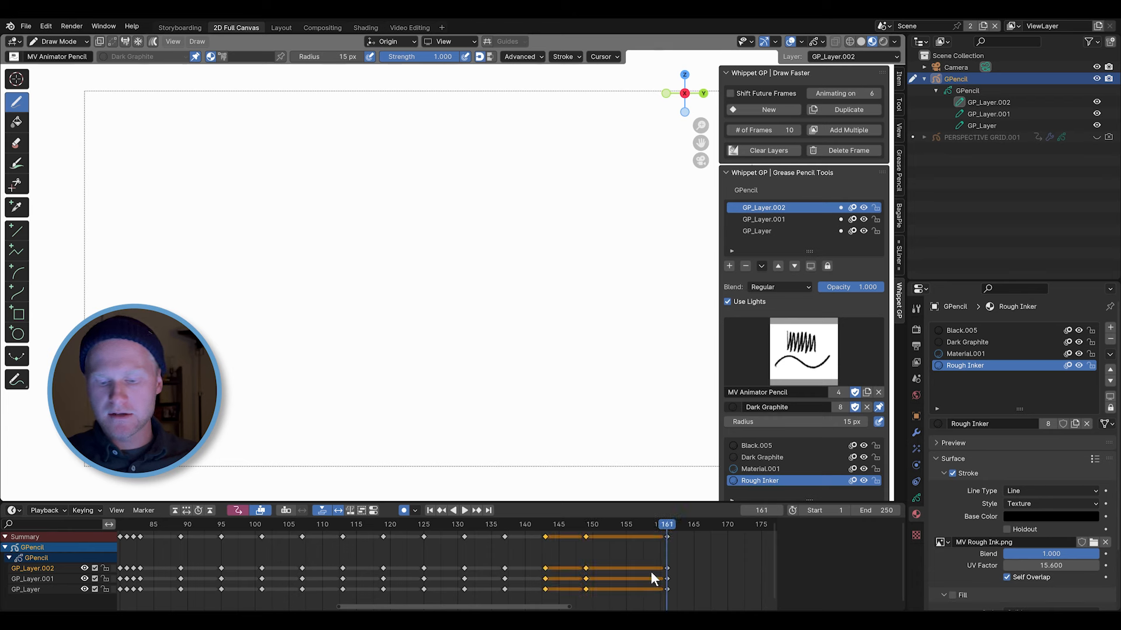
key("Down")
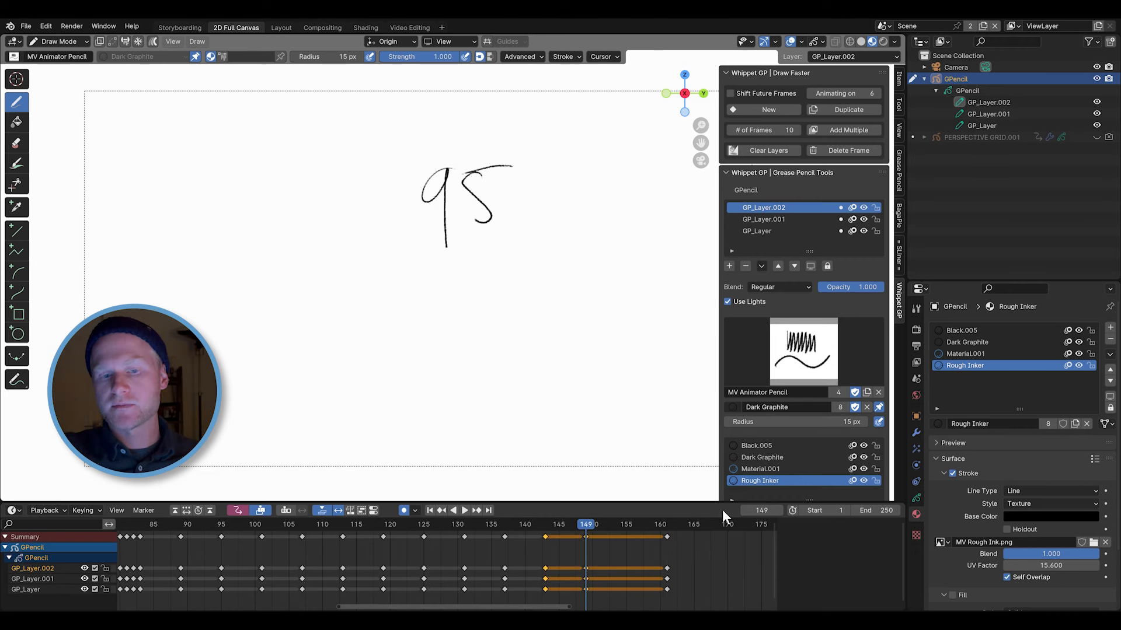
Move to frame 92 and add 10 blank keyframes spaced 6 frames apart from there with Add Multiple.
key("Down")
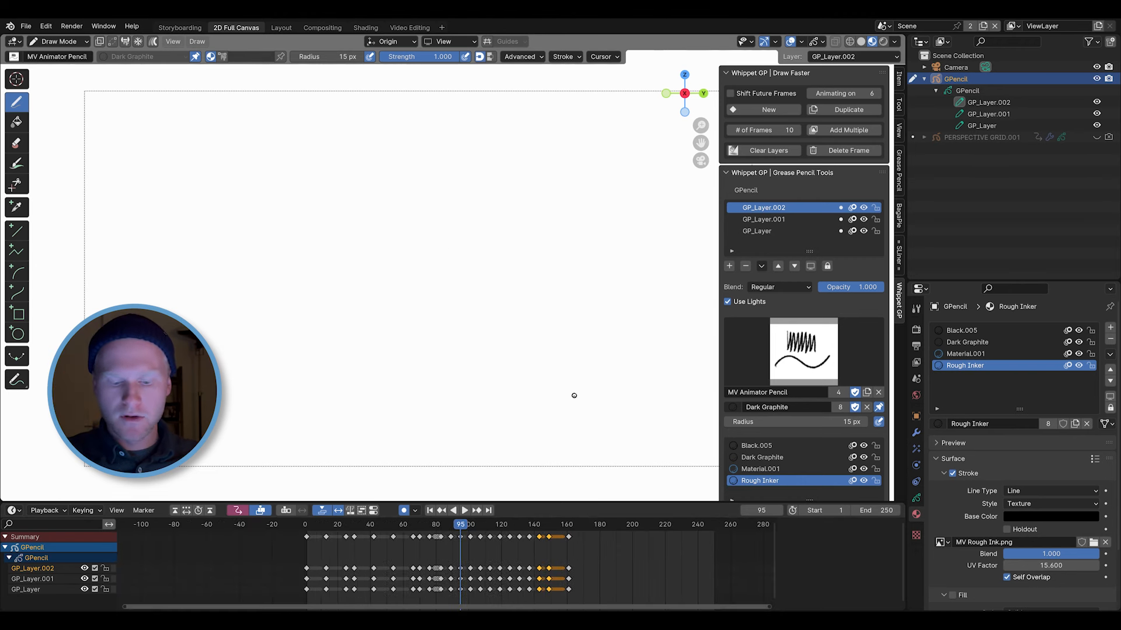
scroll(520, 555, "up", 13)
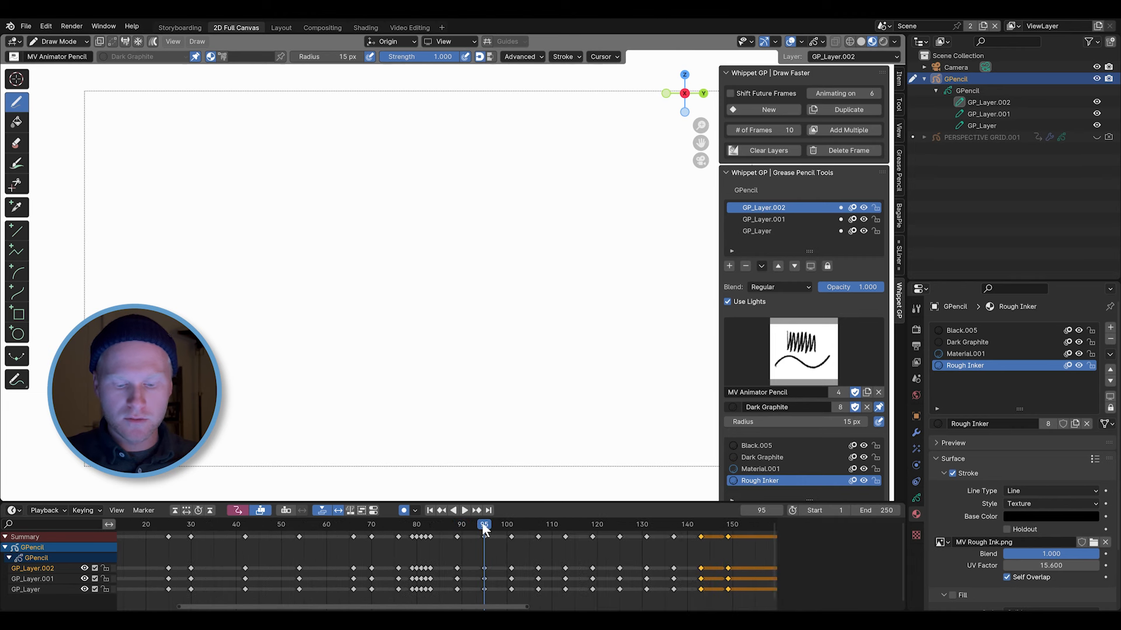
left_click_drag(483, 529, 471, 530)
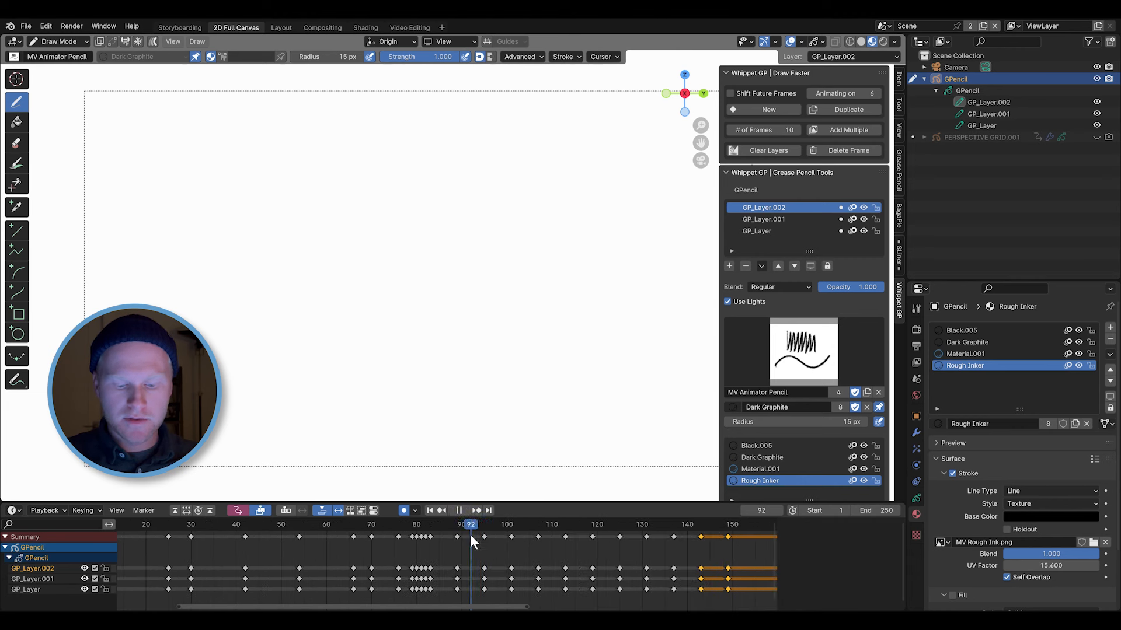
left_click(837, 130)
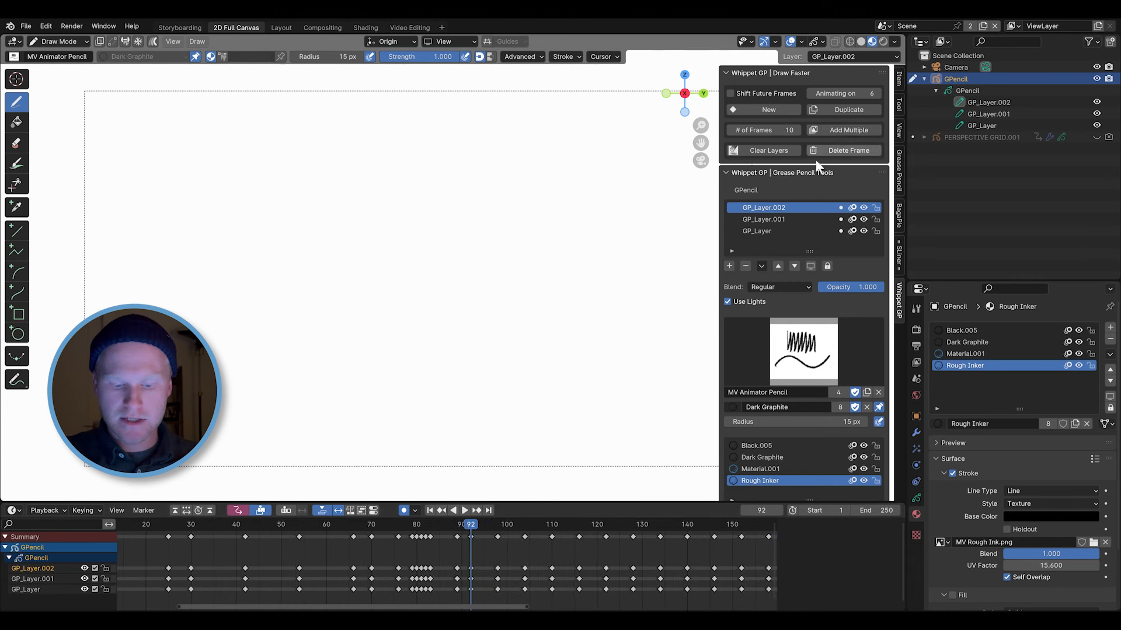
scroll(489, 569, "down", 5)
scroll(525, 584, "up", 4)
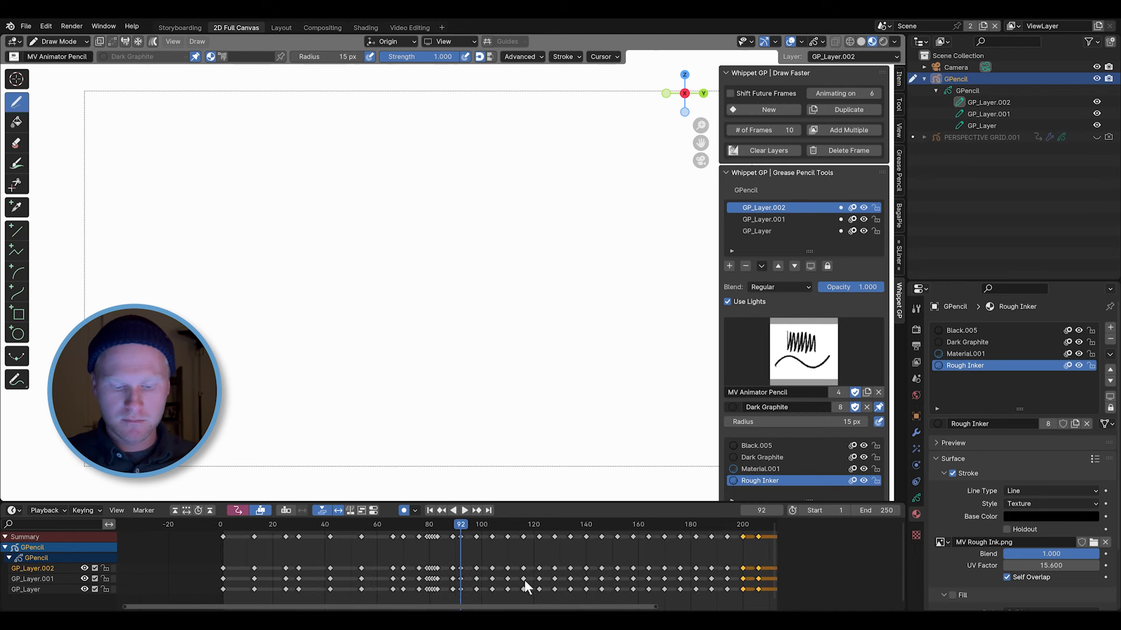
scroll(531, 577, "up", 4)
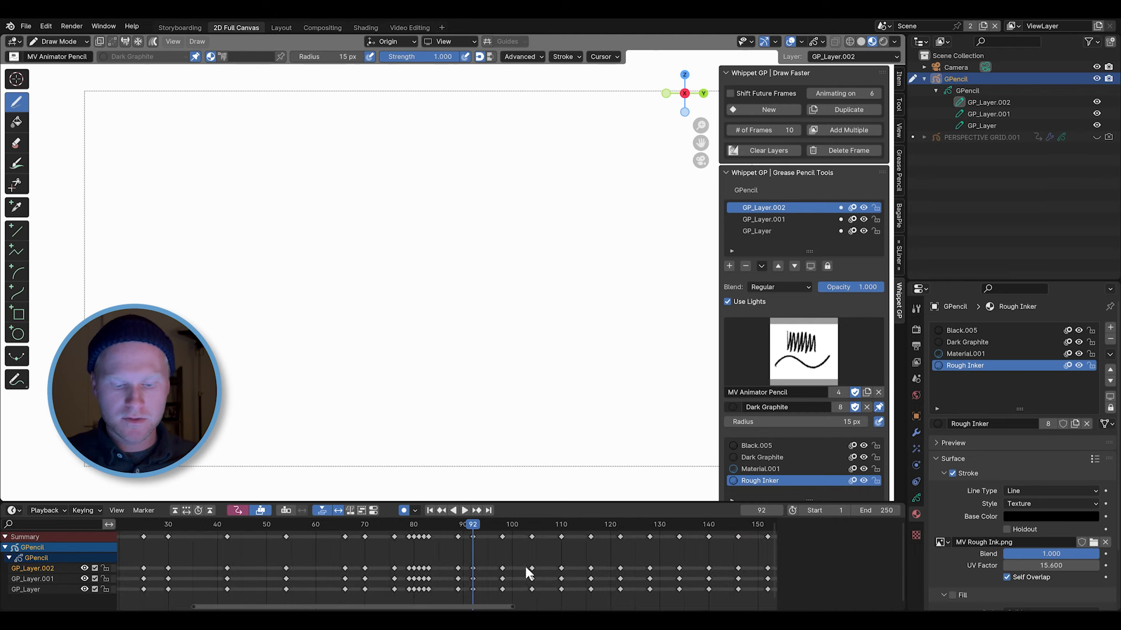
Insert a blank keyframe at frame 86 and handwrite 86 on it.
left_click_drag(452, 526, 442, 530)
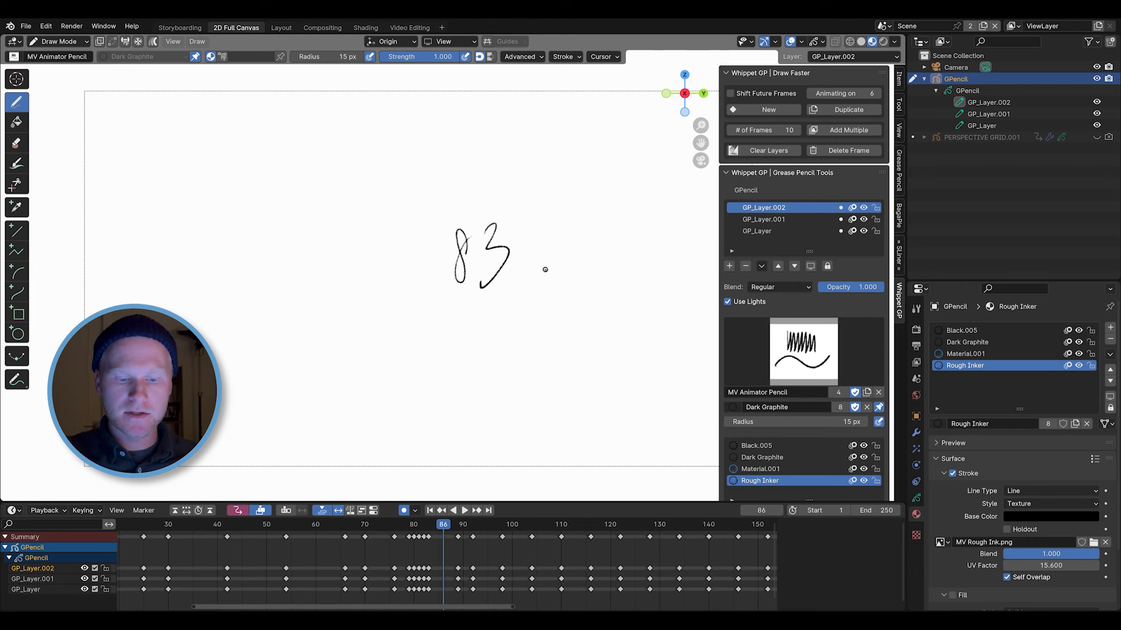
key("shift+i")
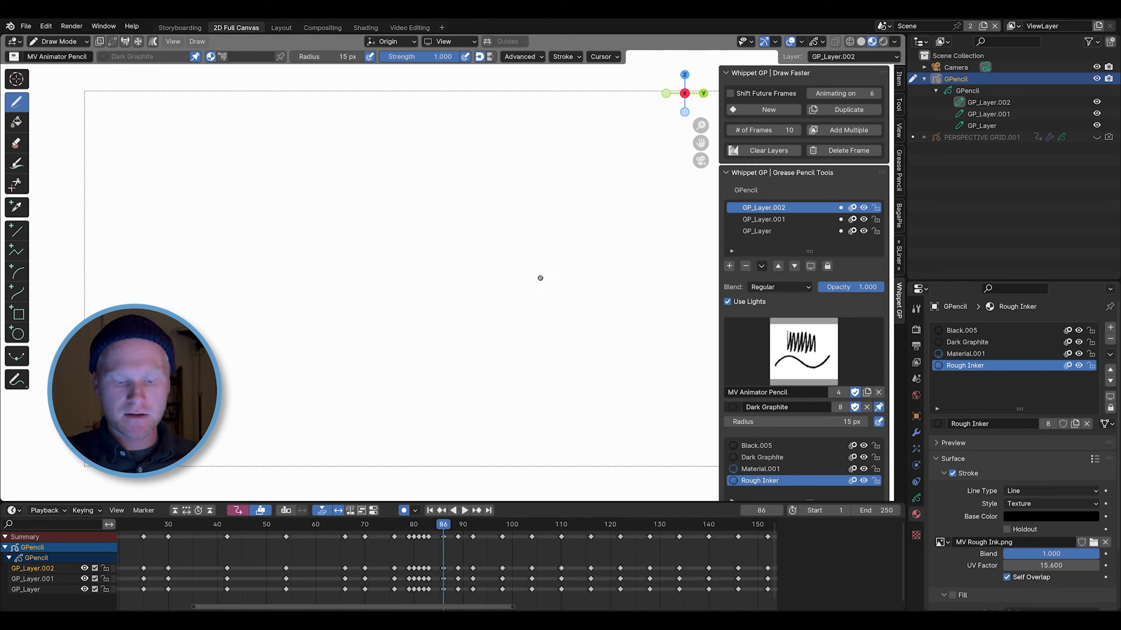
left_click_drag(478, 223, 494, 259)
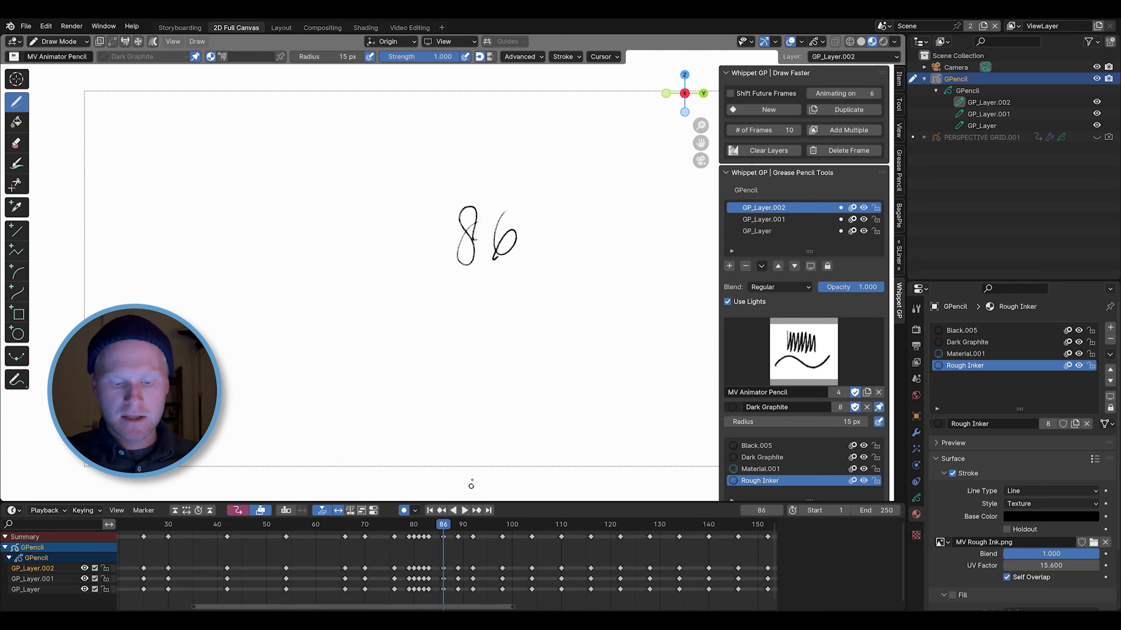
Move to the blank keyframe at frame 92 and handwrite 92 on it.
mouse_move(587, 276)
middle_mouse_down("alt")
mouse_move(592, 293)
mouse_move(588, 277)
middle_mouse_up("alt")
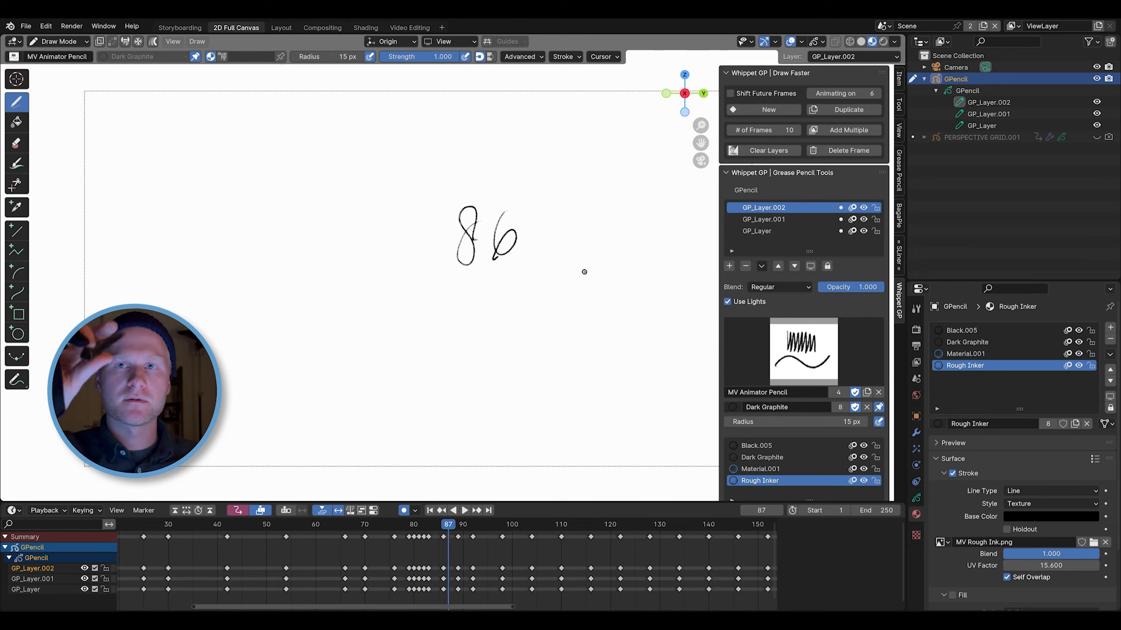
mouse_move(584, 272)
middle_mouse_down("alt")
mouse_move(608, 247)
mouse_move(593, 243)
middle_mouse_up("alt")
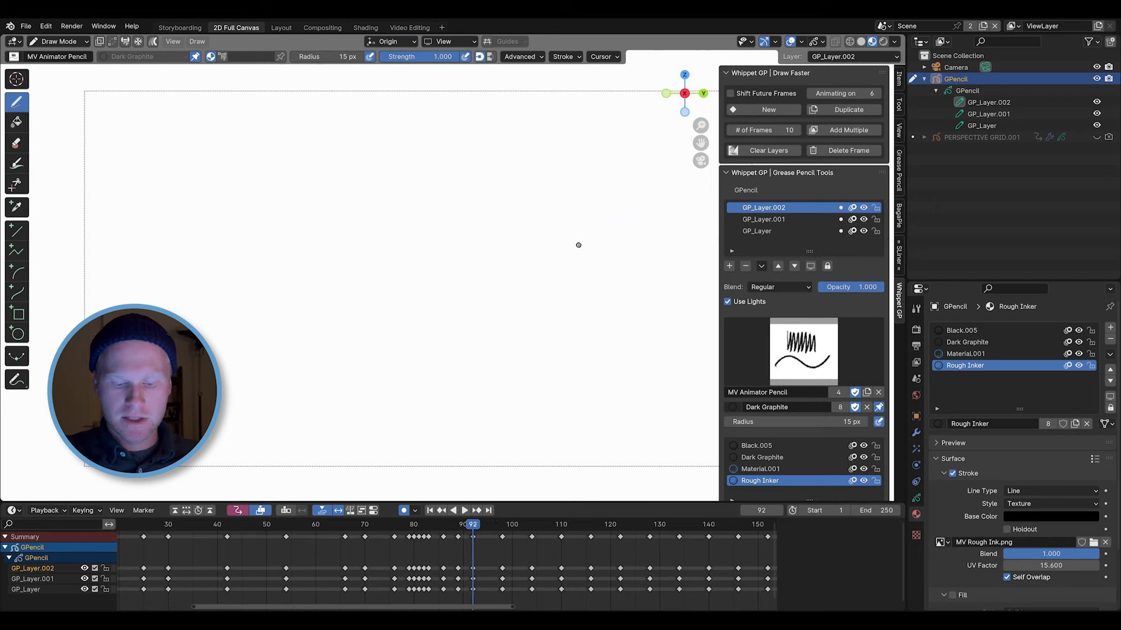
mouse_move(465, 202)
left_mouse_down()
mouse_move(460, 283)
mouse_move(522, 246)
left_mouse_up()
Duplicate the handwritten 92 drawing to frame 95 and handwrite Duplicate beside the number.
middle_click_drag(604, 208, 613, 221, "alt")
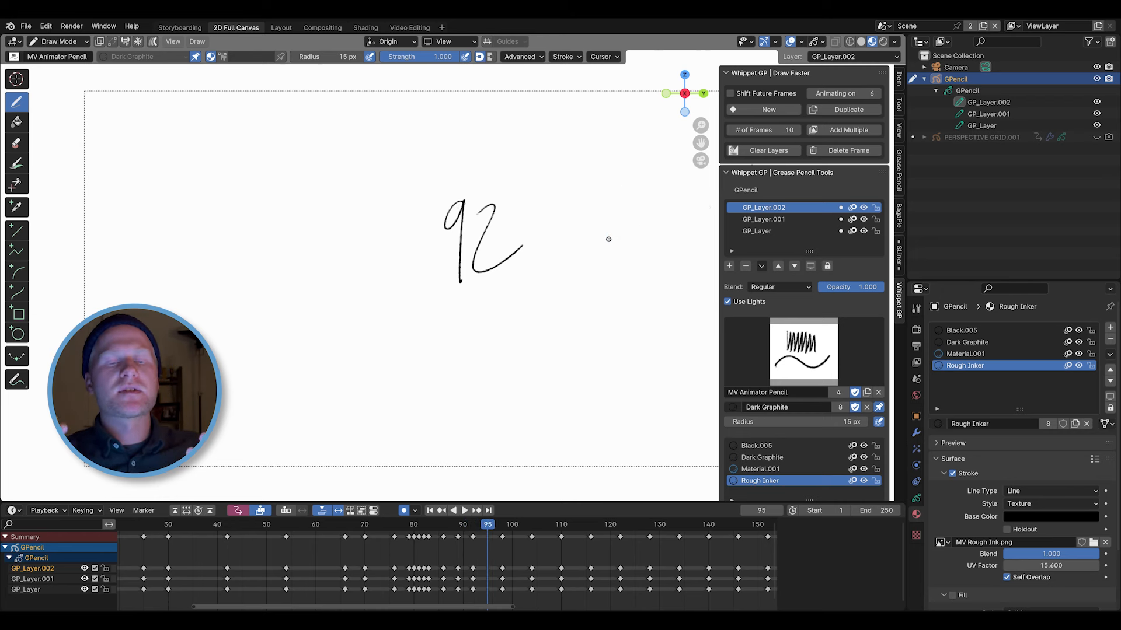
key("Down")
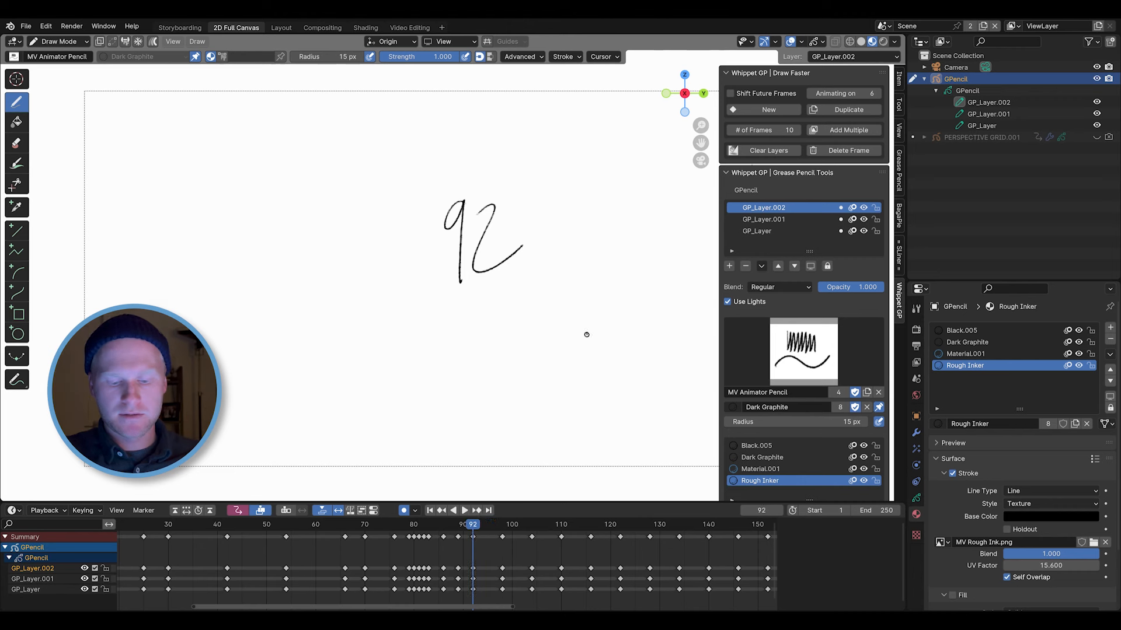
middle_click_drag(597, 260, 614, 268, "alt")
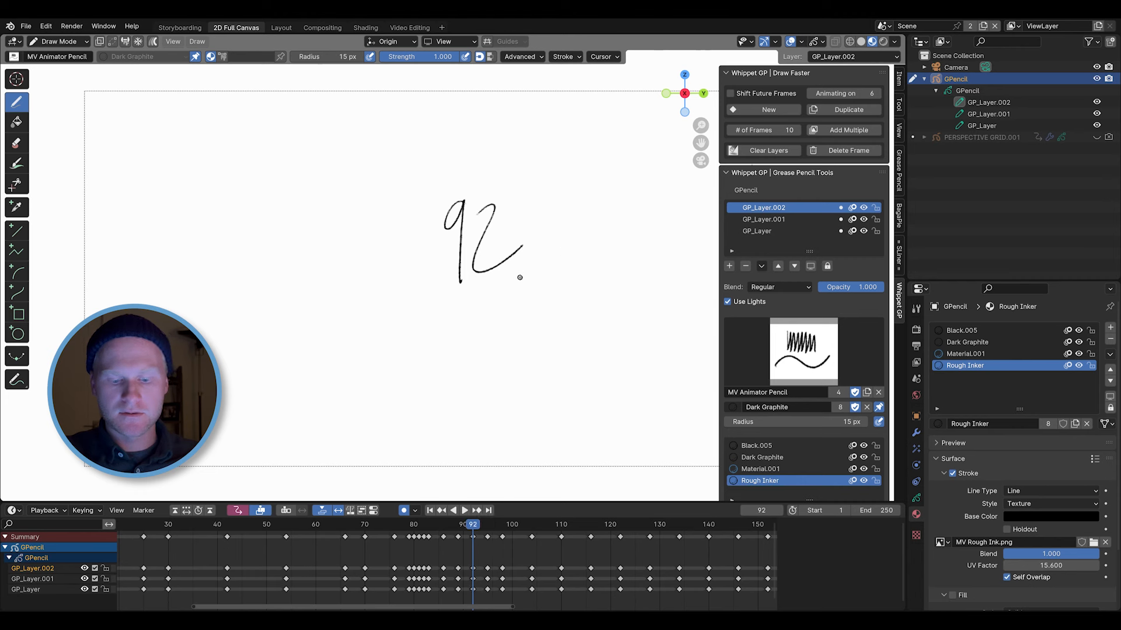
mouse_move(517, 257)
left_mouse_down()
mouse_move(528, 278)
mouse_move(644, 274)
left_mouse_up()
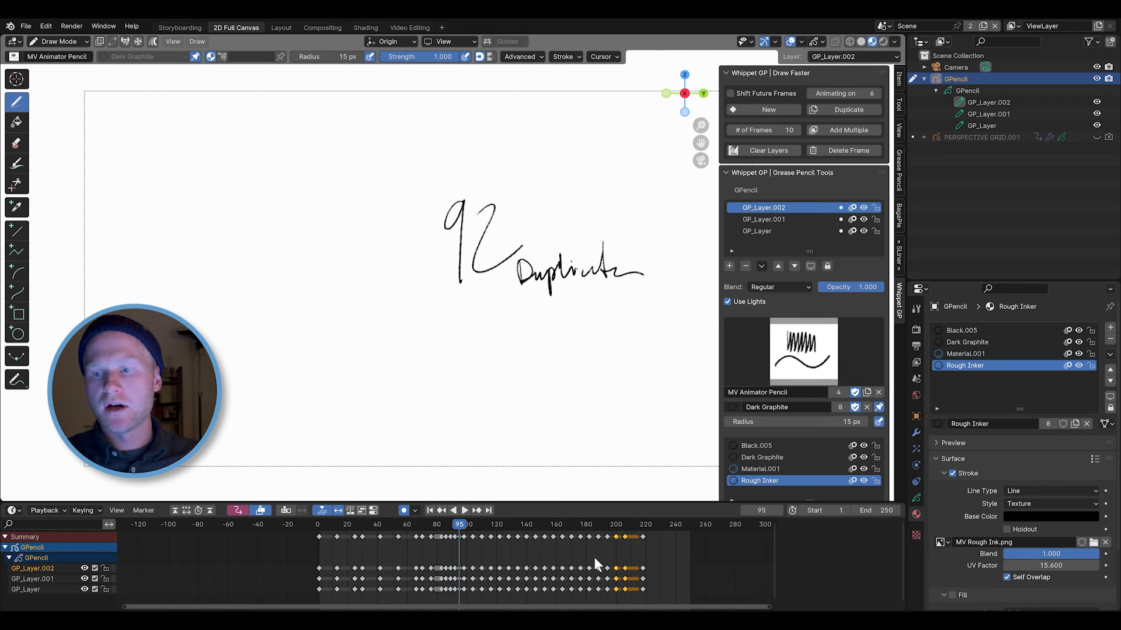
Set the Whippet GP Animating on value to 12.
scroll(511, 552, "up", 4)
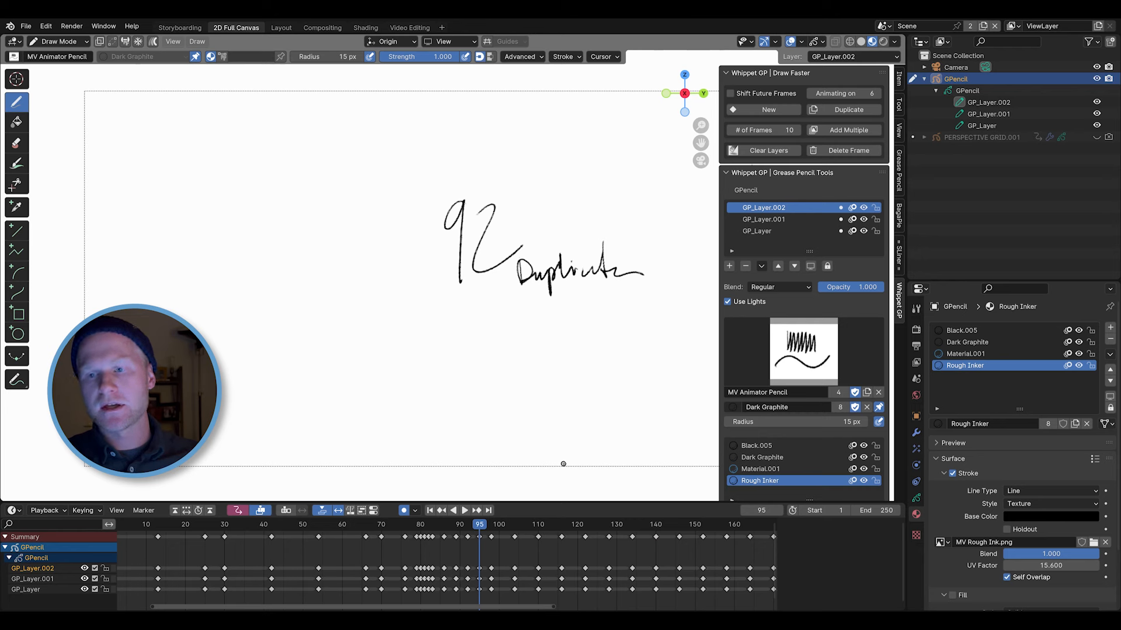
key("Home")
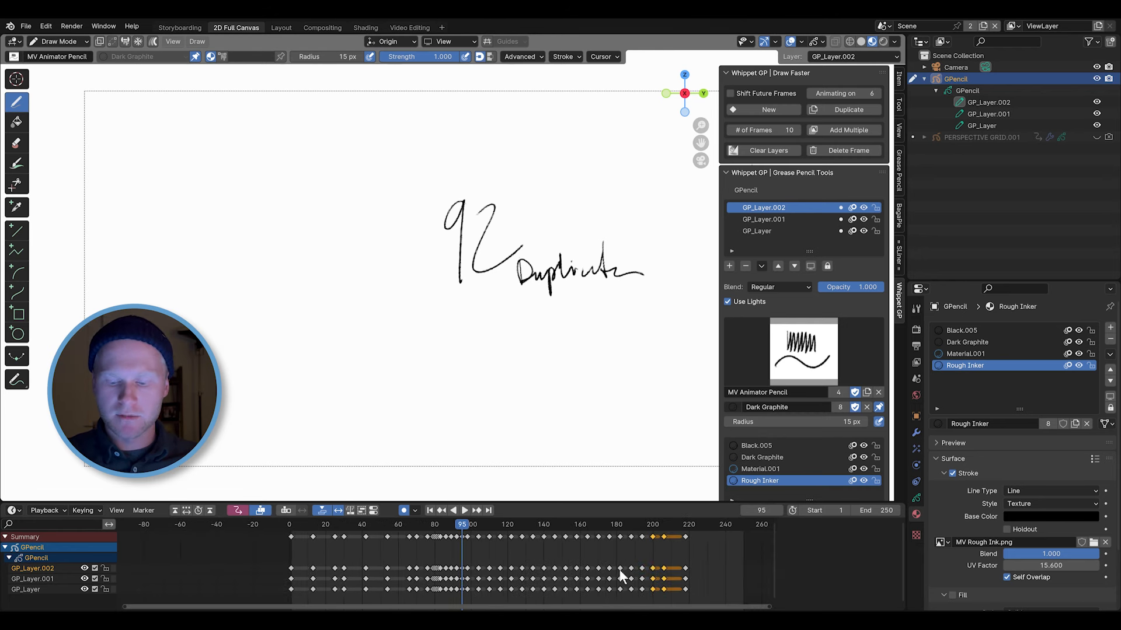
scroll(640, 575, "down", 1)
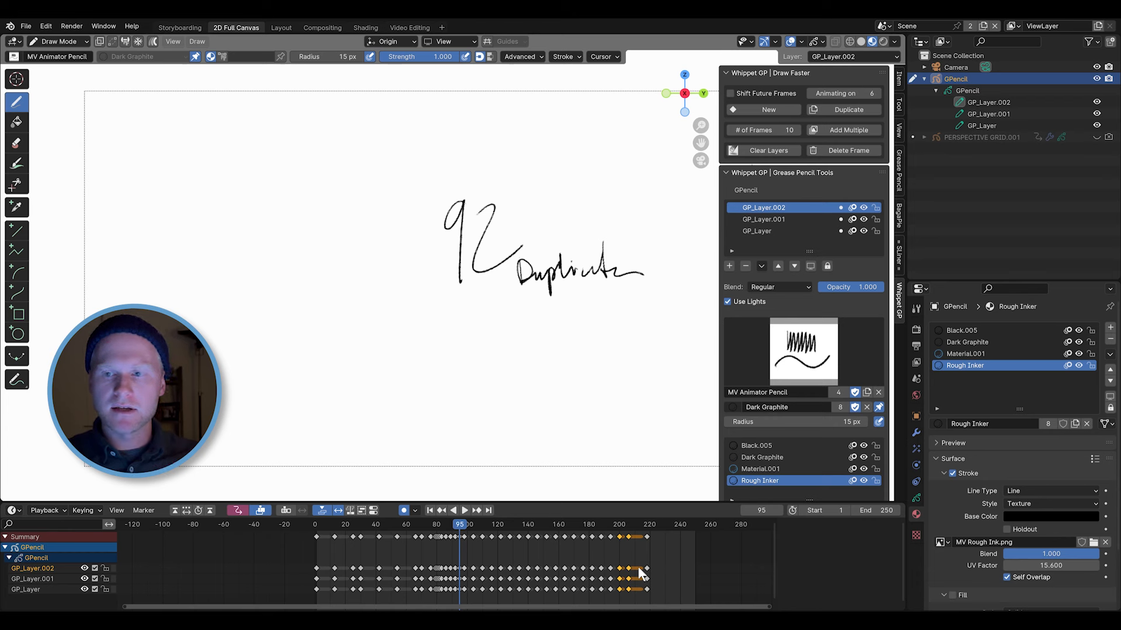
left_click(840, 94)
type("91")
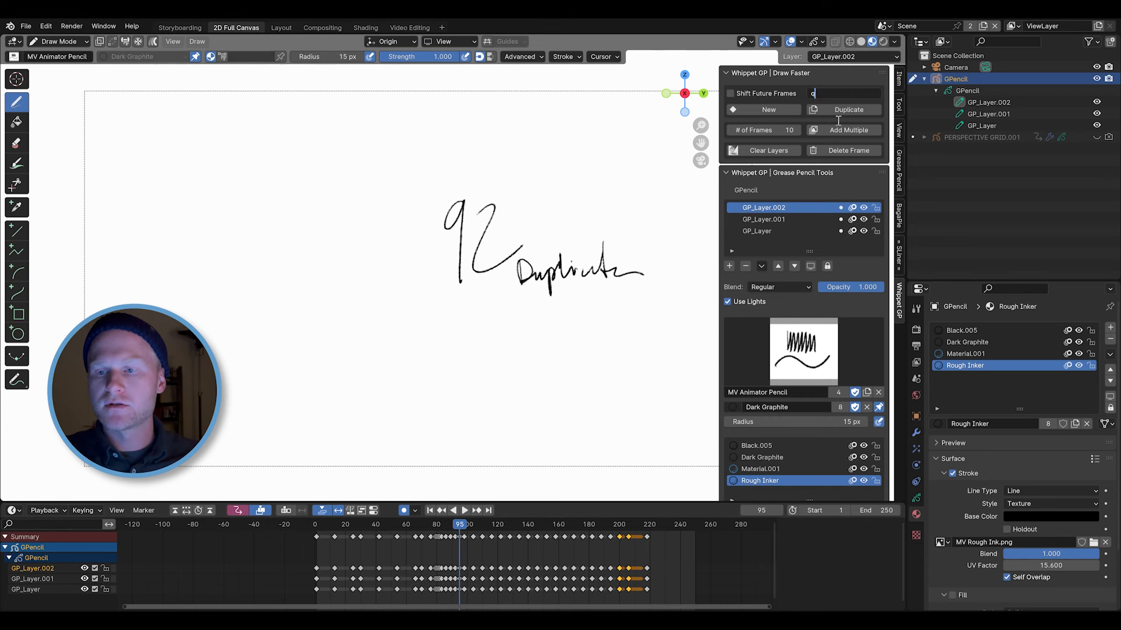
key("BackSpace")
key("BackSpace")
type("12")
key("Return")
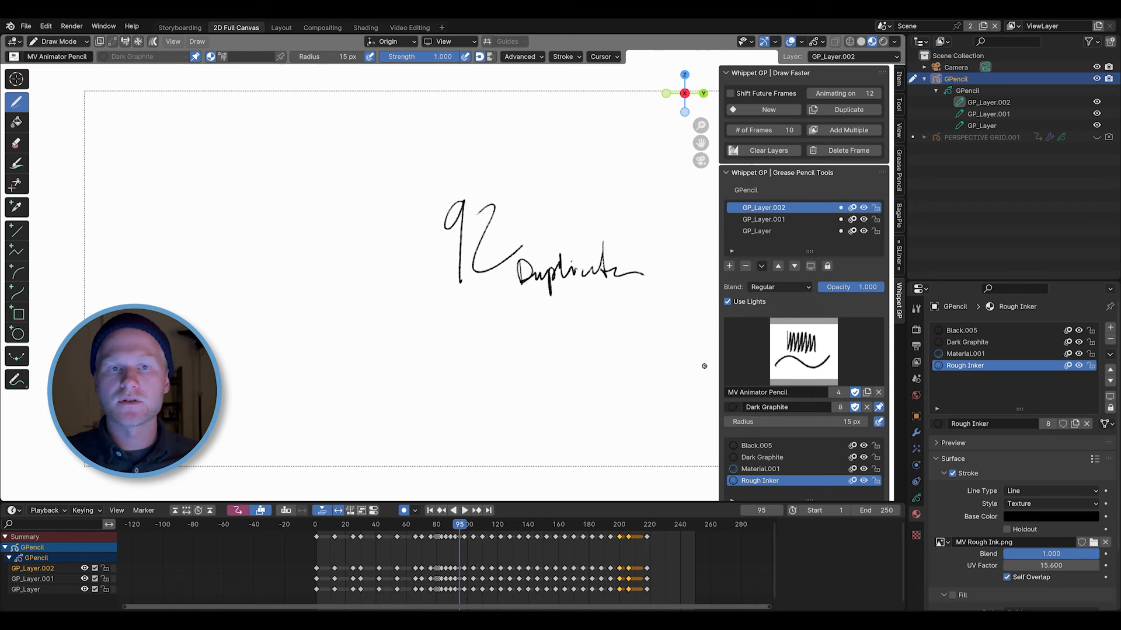
Delete every grease pencil keyframe after frame 1 on all three layers.
left_click_drag(667, 598, 347, 533)
key("x")
left_click(470, 555)
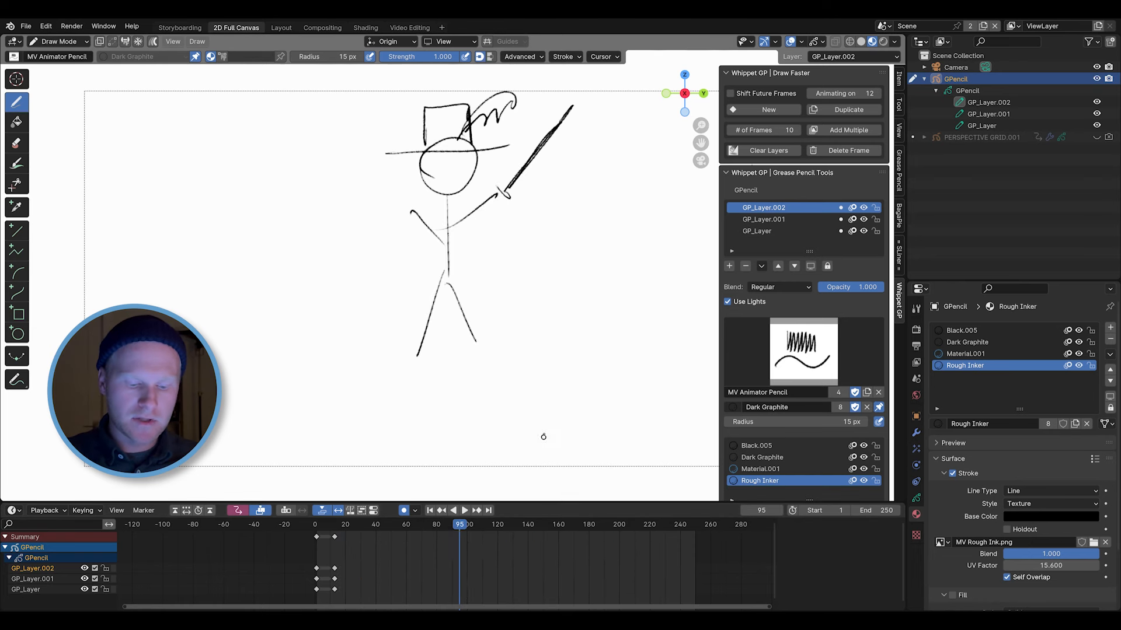
key("Down")
mouse_move(562, 386)
middle_mouse_down("shift")
mouse_move(561, 411)
mouse_move(559, 366)
middle_mouse_up("shift")
key("shift+x")
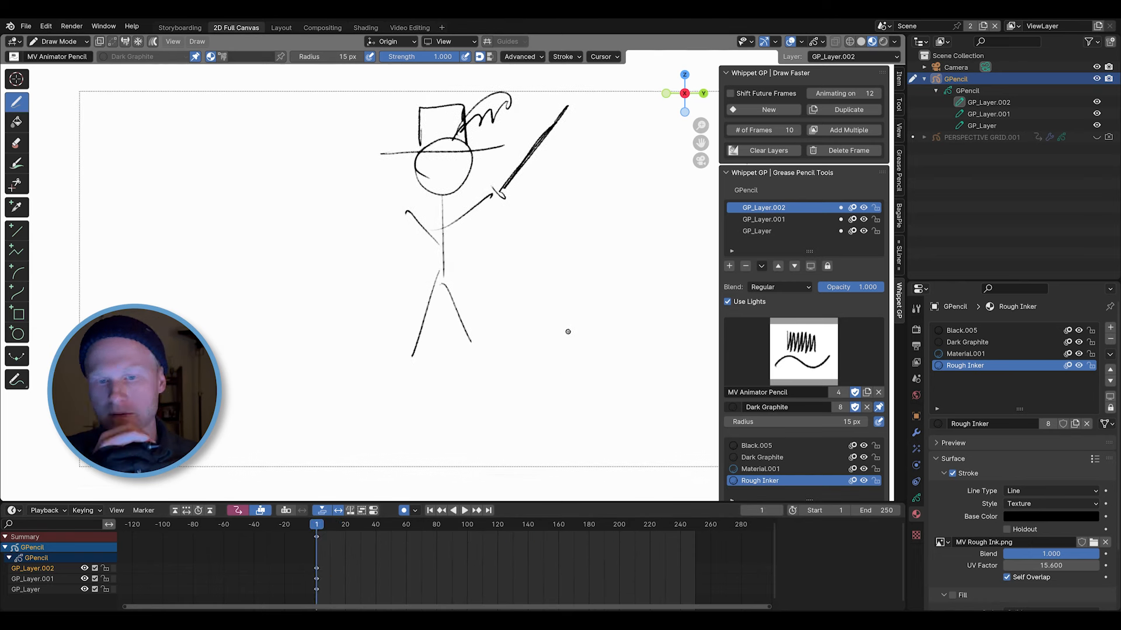
Move the stick figure drawing at frame 1 lower in the camera frame, and undo a trial clearing of it.
key("Tab")
key("g")
left_click(610, 421)
key("Tab")
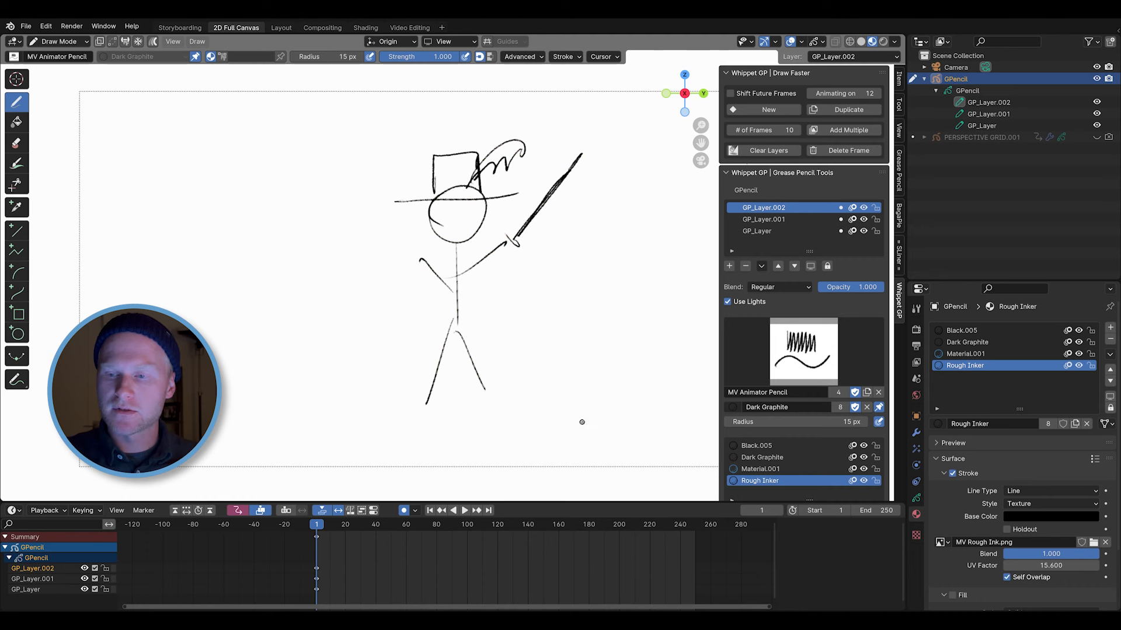
key("Delete")
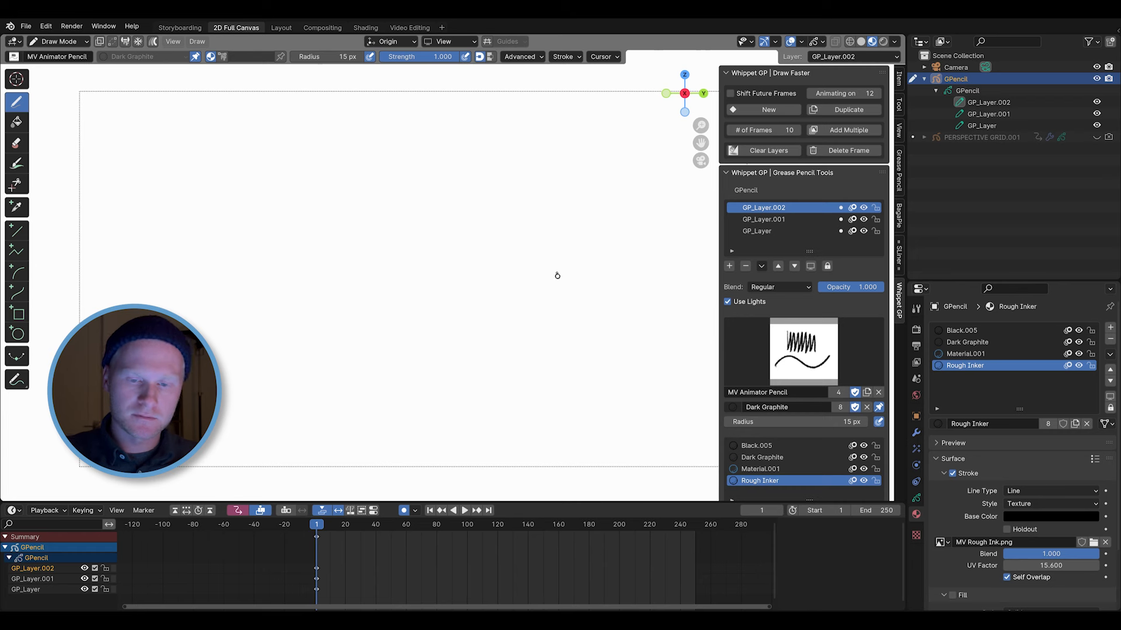
key("ctrl+z")
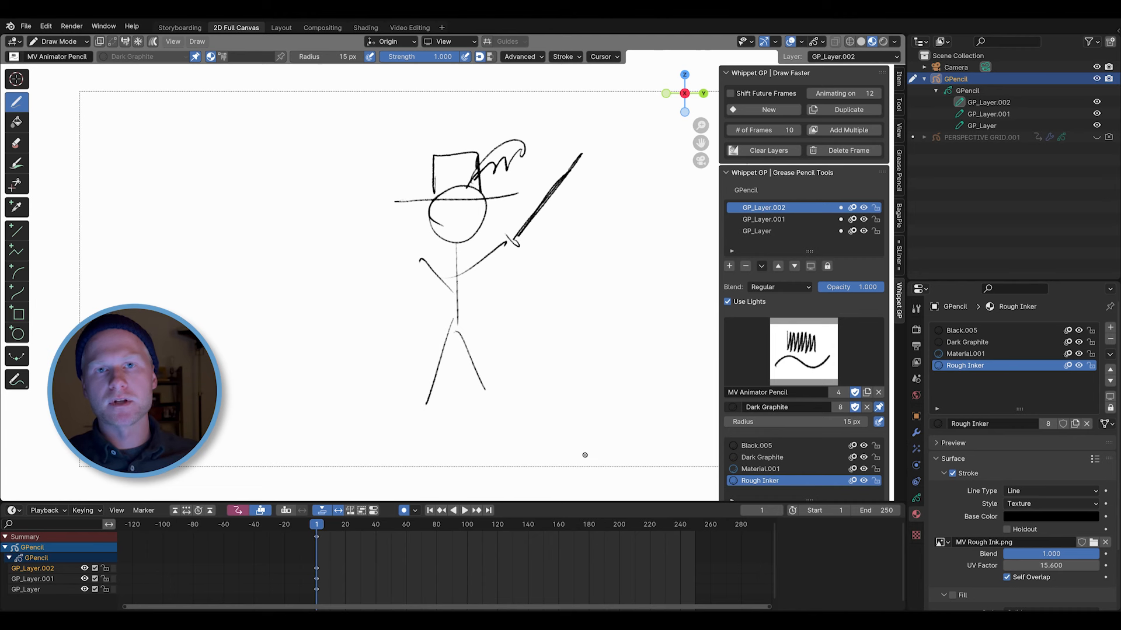
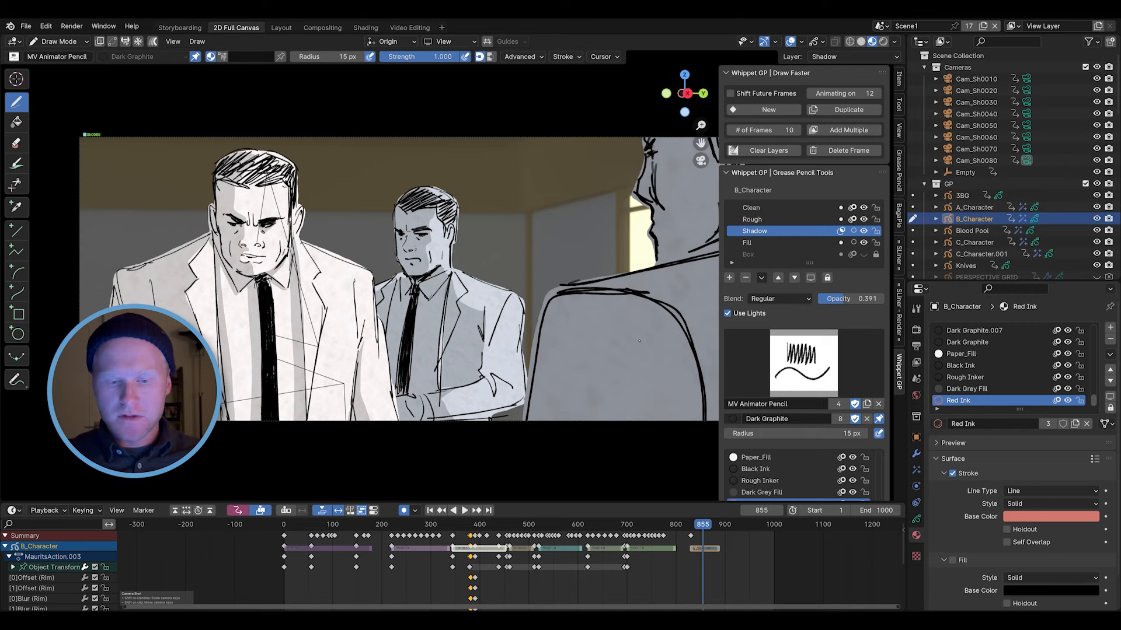
Review the storyboard shot with the bleeding man by scrubbing and playing between frames 770 and 725.
mouse_move(700, 529)
left_mouse_down()
mouse_move(386, 529)
mouse_move(314, 548)
mouse_move(660, 561)
left_mouse_up()
key("space")
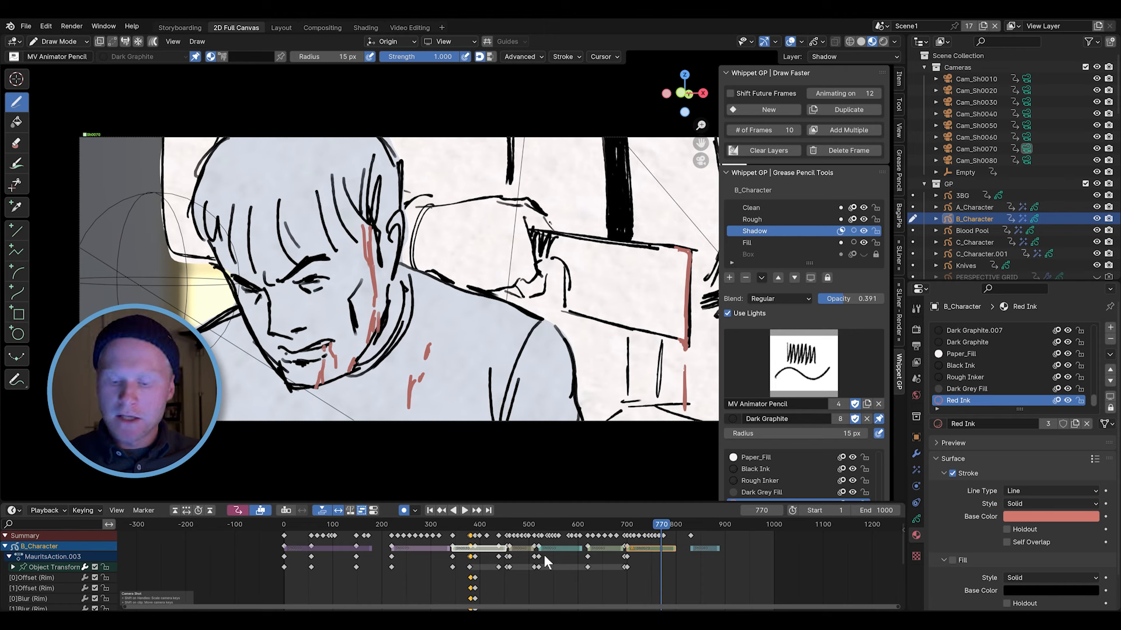
mouse_move(661, 520)
left_mouse_down()
mouse_move(713, 523)
mouse_move(639, 526)
left_mouse_up()
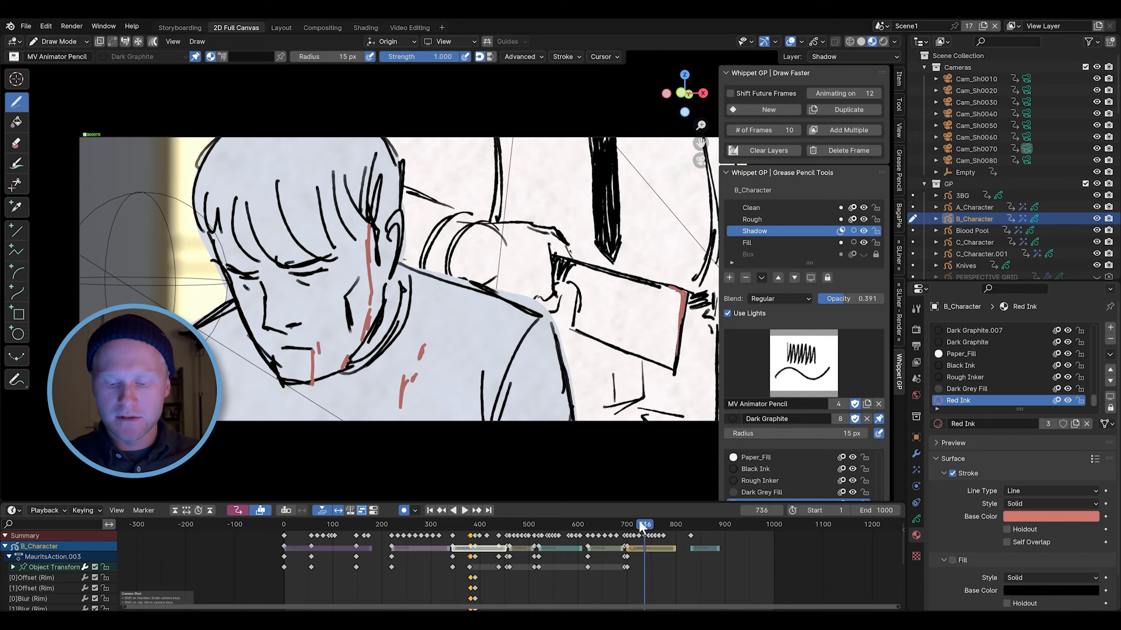
left_click(638, 521)
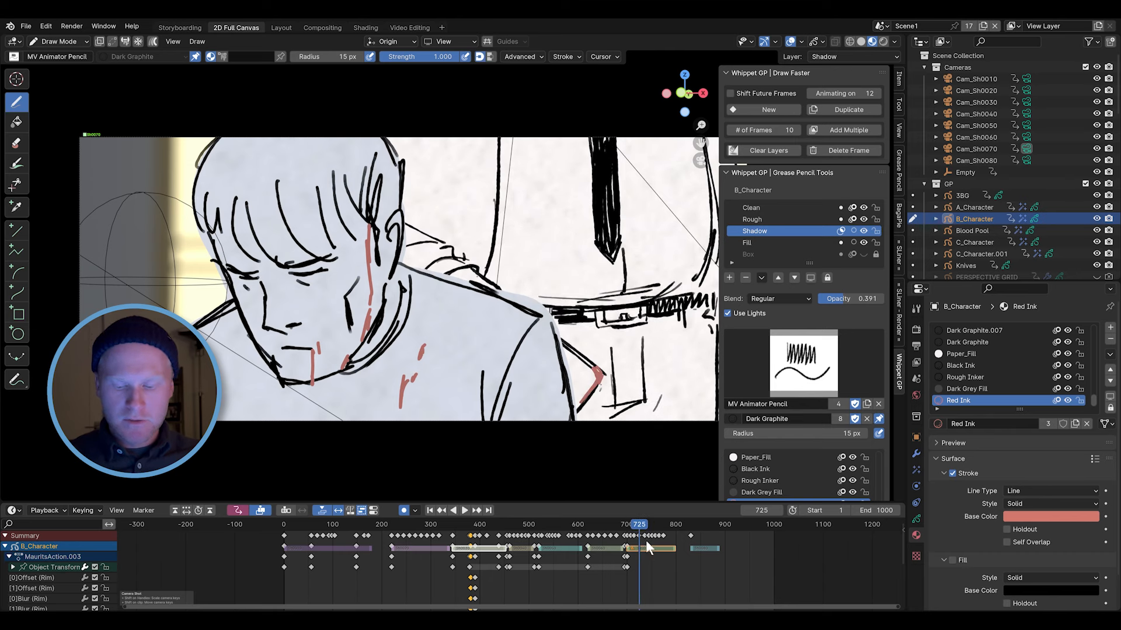
Move to frame 832, reselect the foreground man's grease pencil object B_Character in Object Mode and return to Draw Mode.
scroll(666, 570, "up", 5)
middle_click_drag(727, 571, 587, 569)
left_click_drag(562, 529, 635, 558)
key("ctrl+Tab")
left_click(609, 368)
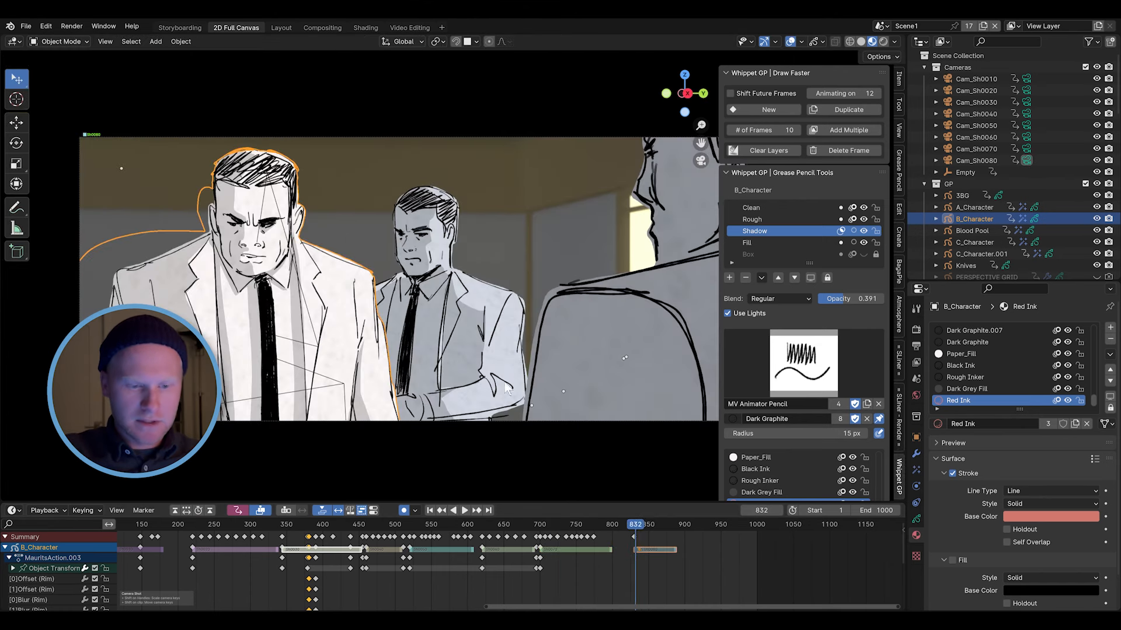
left_click(356, 280)
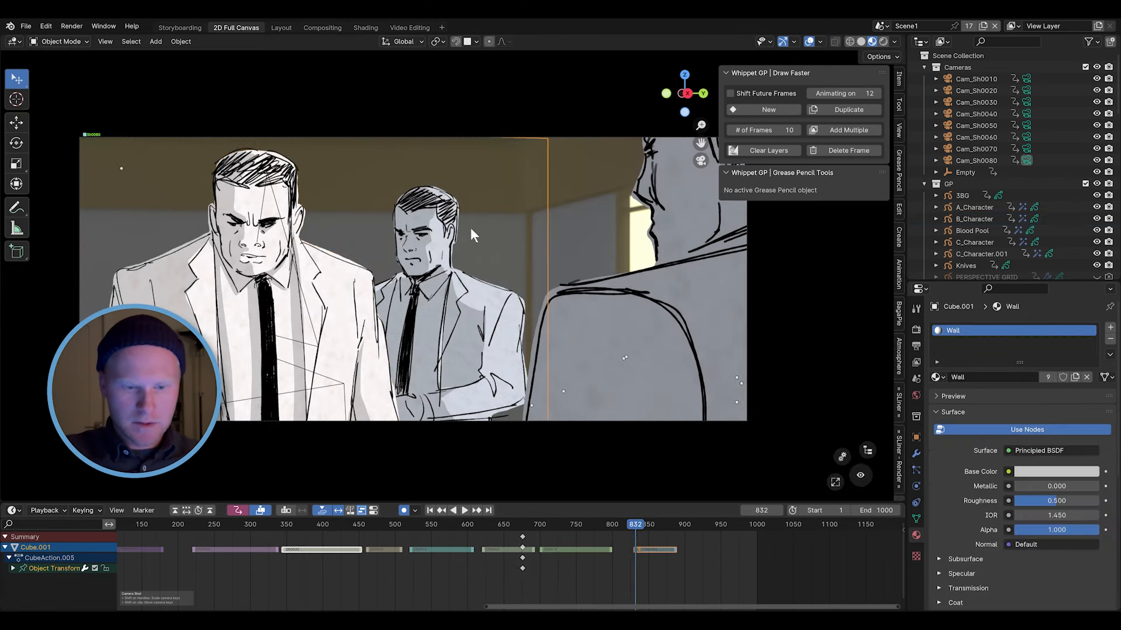
left_click(355, 305)
key("ctrl+Tab")
Collapse B_Character's action channels in the timeline to show its layer keyframes, and go to the keyframe at frame 830.
scroll(638, 562, "up", 4)
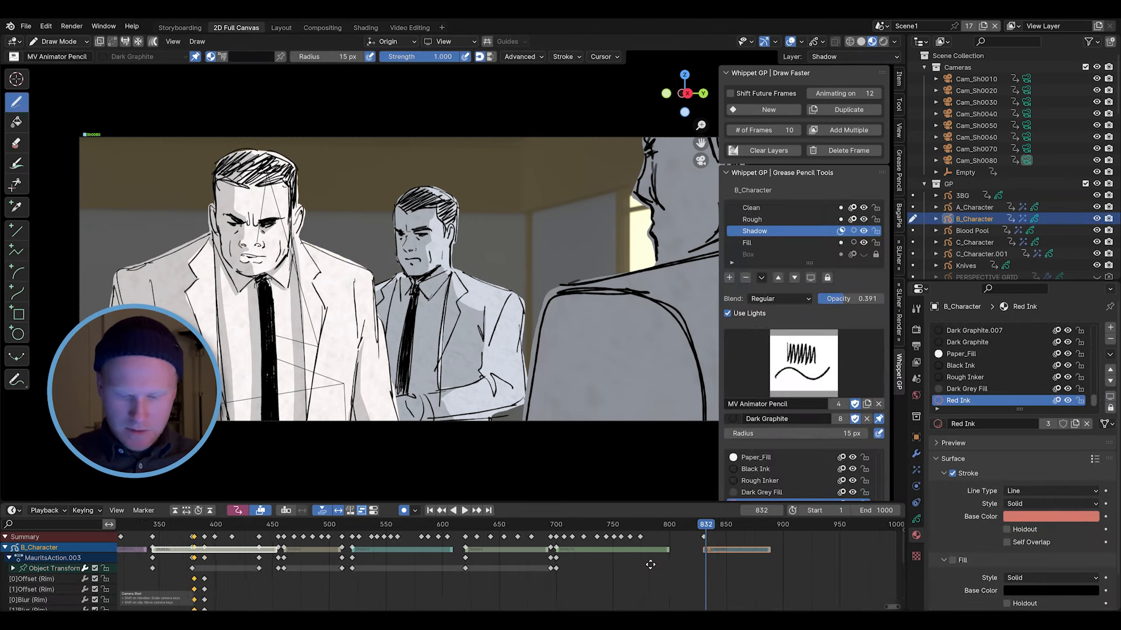
scroll(651, 586, "down", 4, "shift")
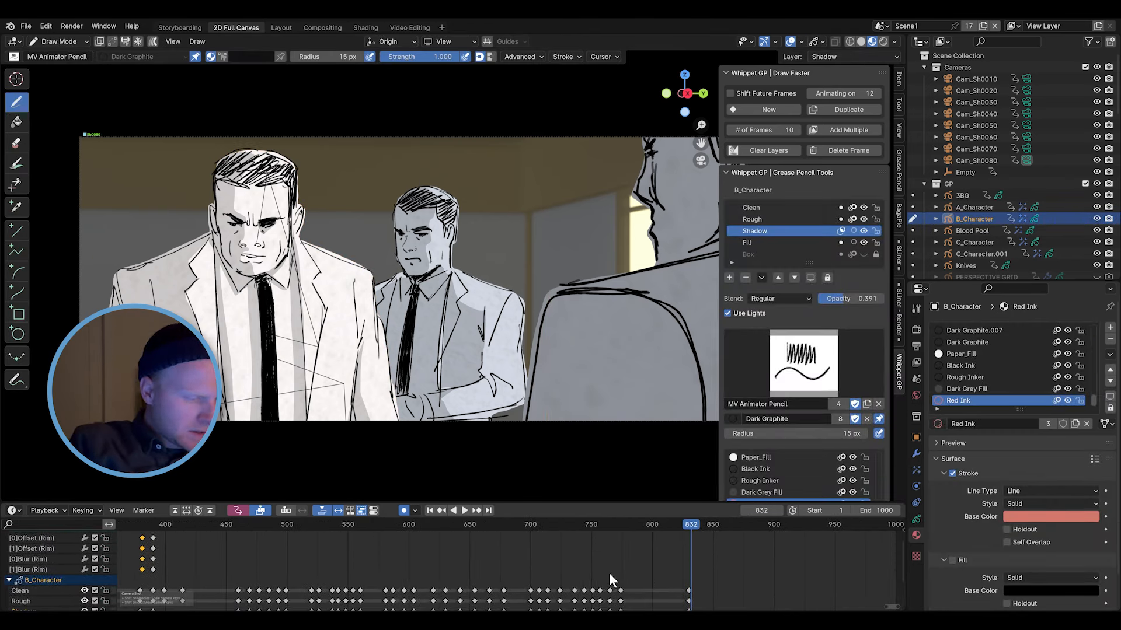
scroll(543, 580, "up", 2)
left_click(13, 558)
left_click(13, 558)
left_click(8, 547)
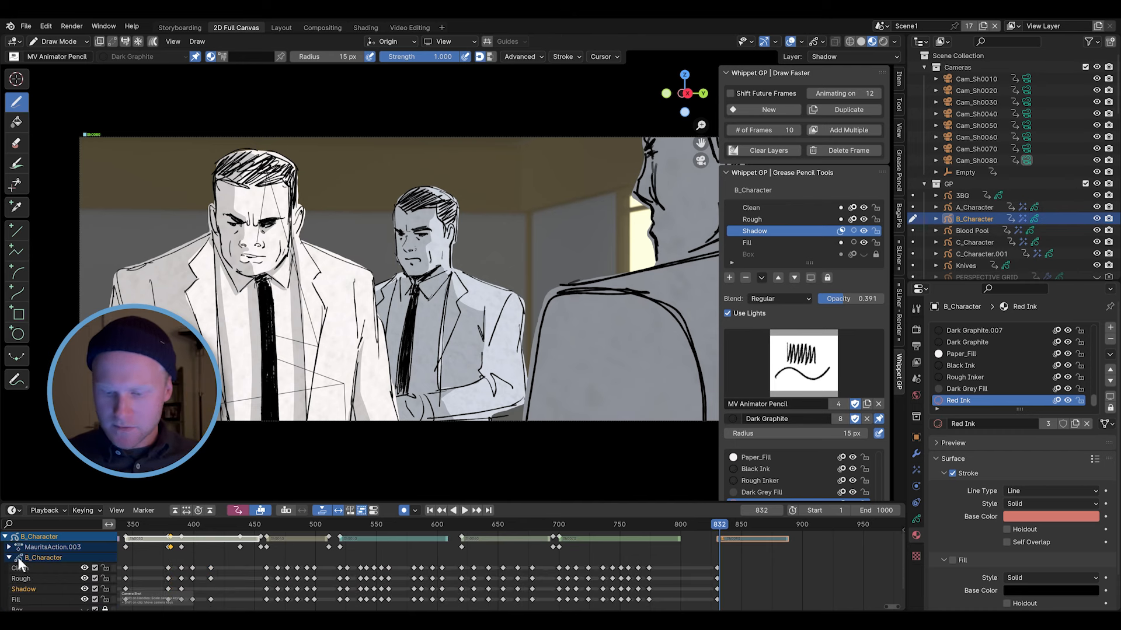
middle_click_drag(701, 576, 671, 576)
key("Down")
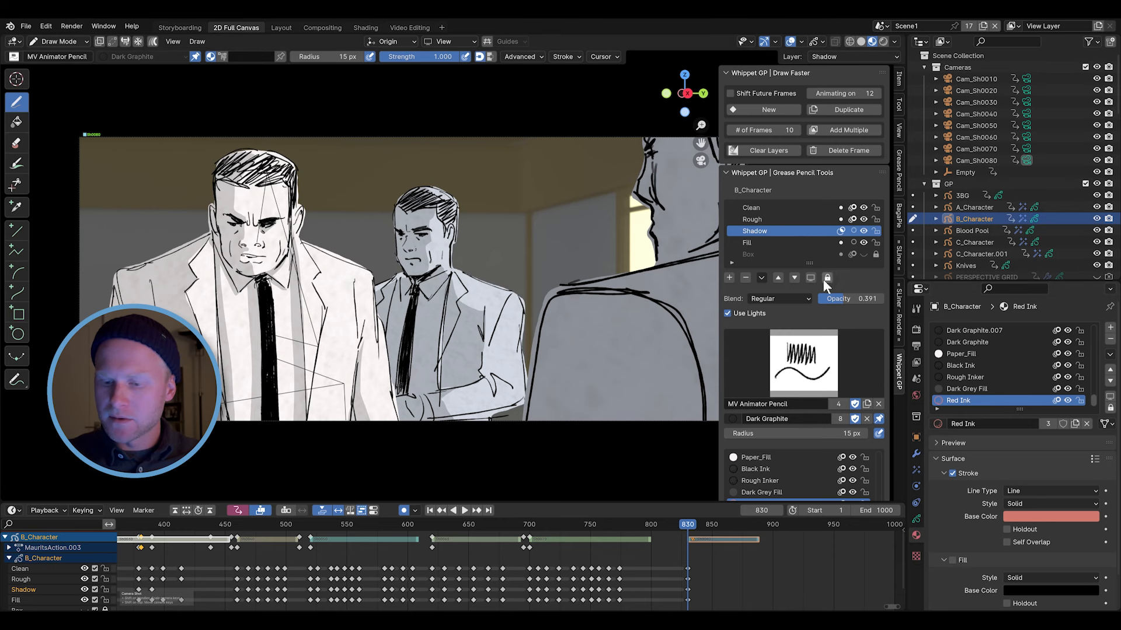
Enlarge the 3D viewport by shrinking the Outliner and Properties area, and widen the timeline beside it.
scroll(806, 417, "down", 3)
scroll(829, 403, "up", 3)
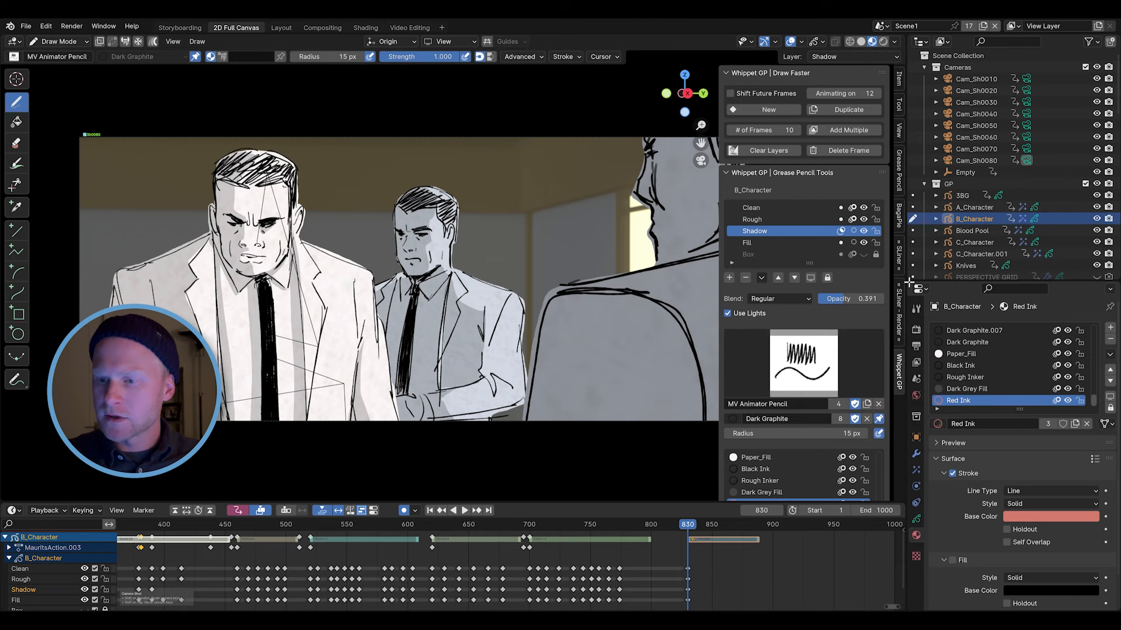
left_click_drag(909, 278, 916, 417)
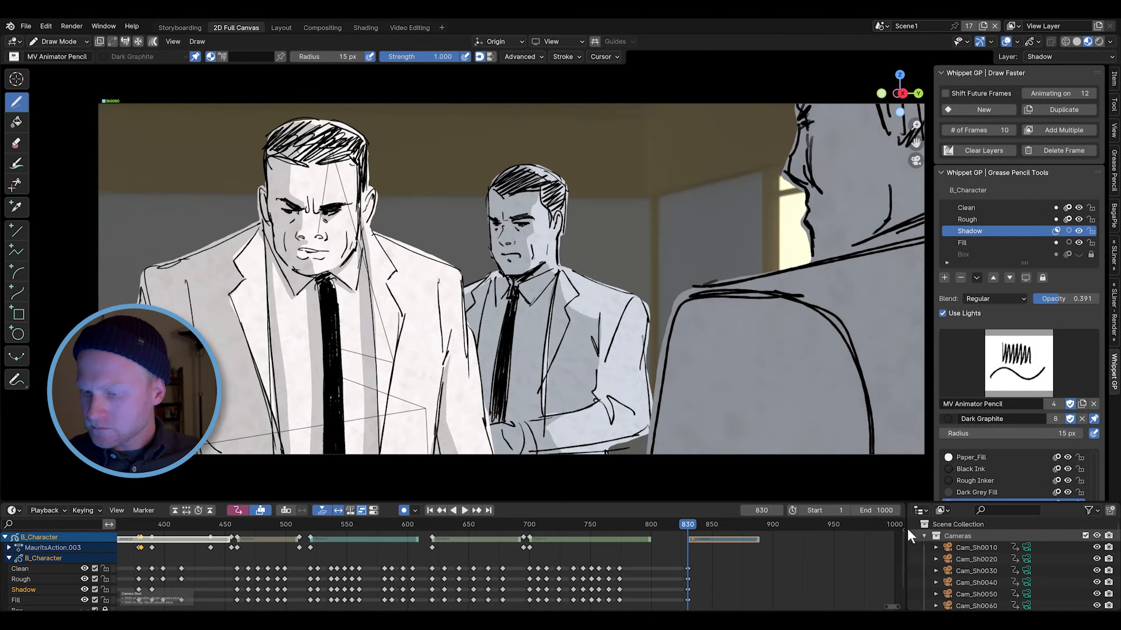
left_click_drag(907, 529, 938, 526)
scroll(980, 560, "down", 2)
scroll(982, 534, "up", 2)
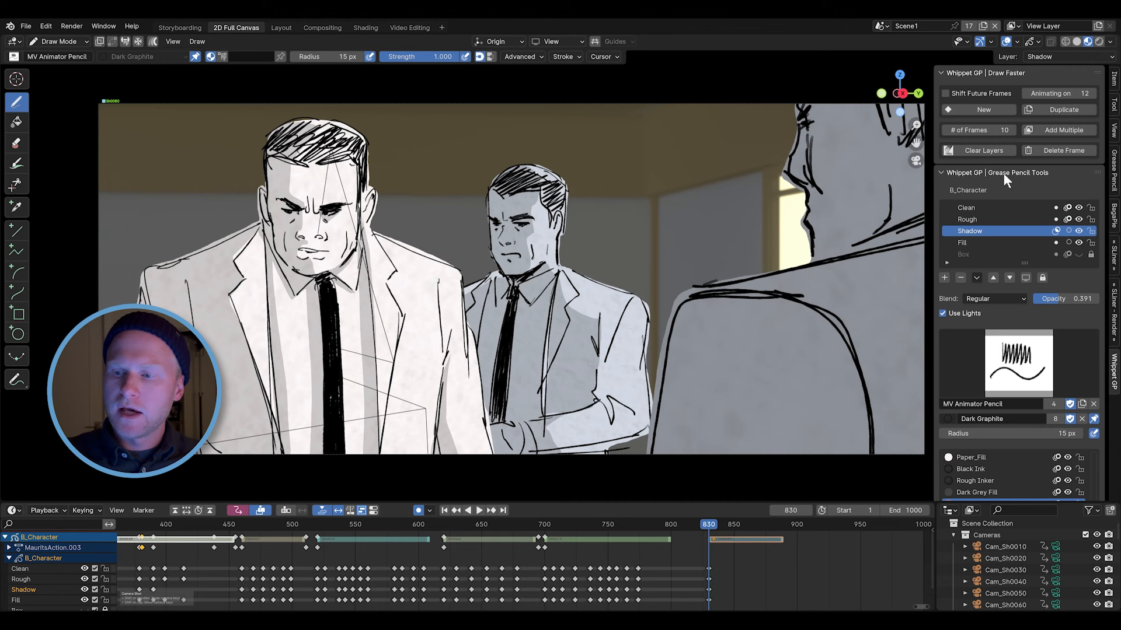
Toggle the Whippet GP Draw Faster and Grease Pencil Tools sections, leaving only Grease Pencil Tools collapsed.
left_click(982, 170)
left_click(1007, 169)
left_click(1011, 174)
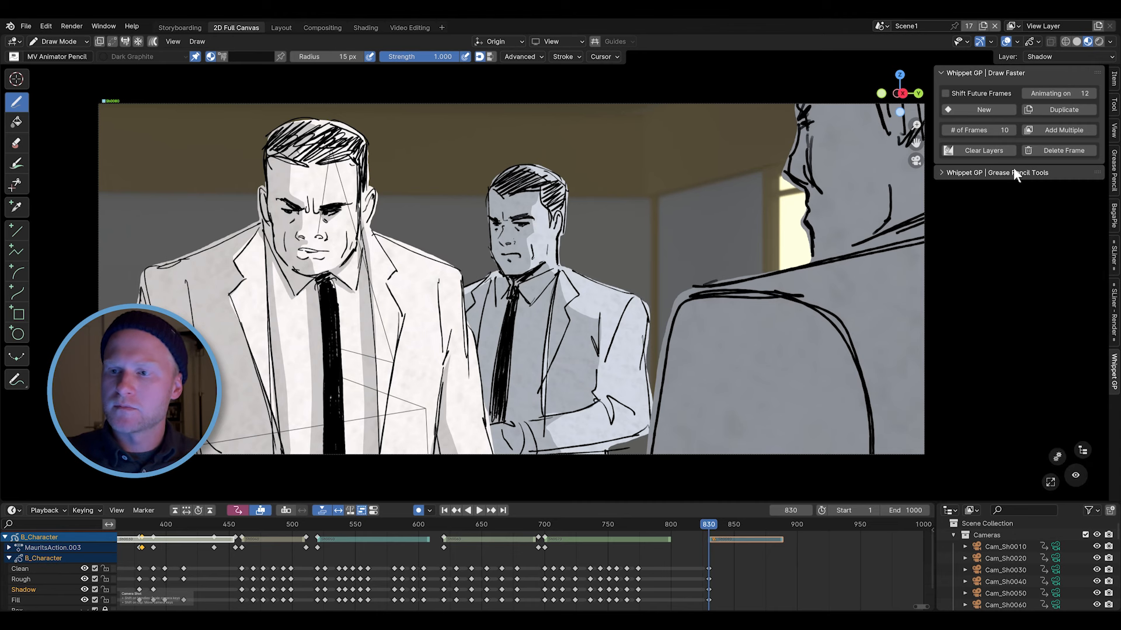
left_click(1024, 75)
left_click(1024, 70)
left_click(1014, 173)
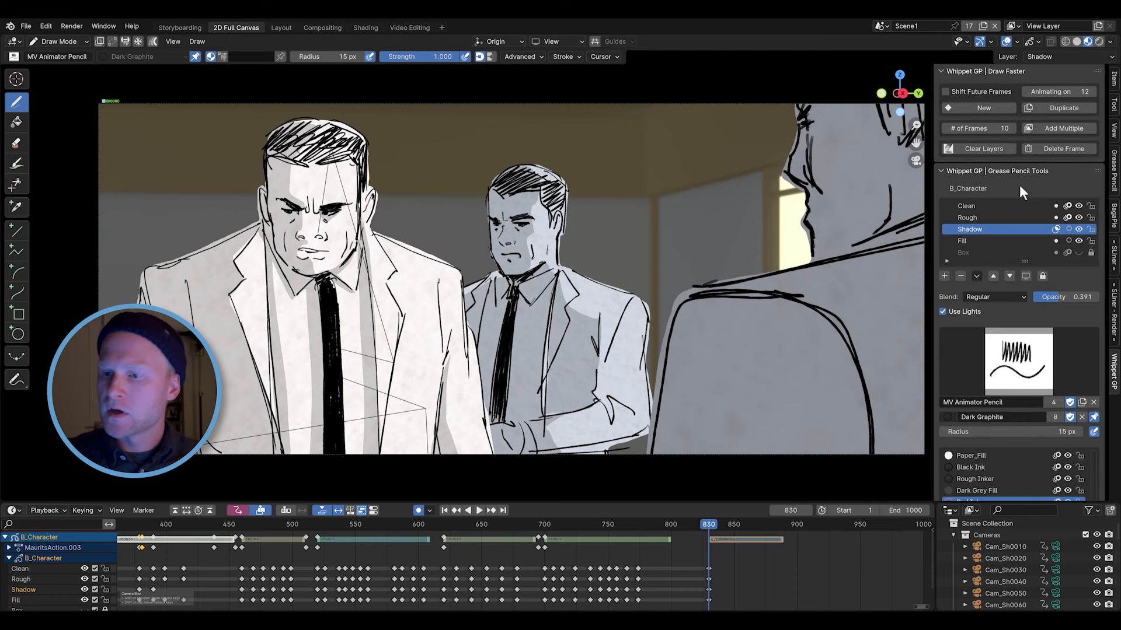
left_click(1027, 173)
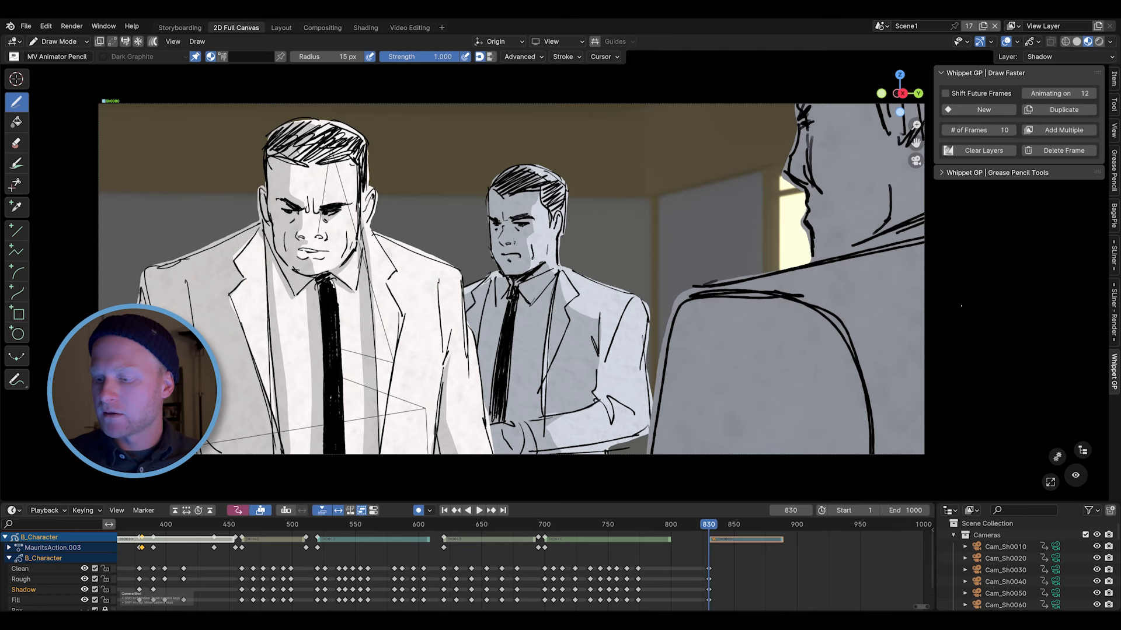
Turn on the viewport's on-screen control overlay and fit the storyboard camera frame in the view.
left_click(1077, 476)
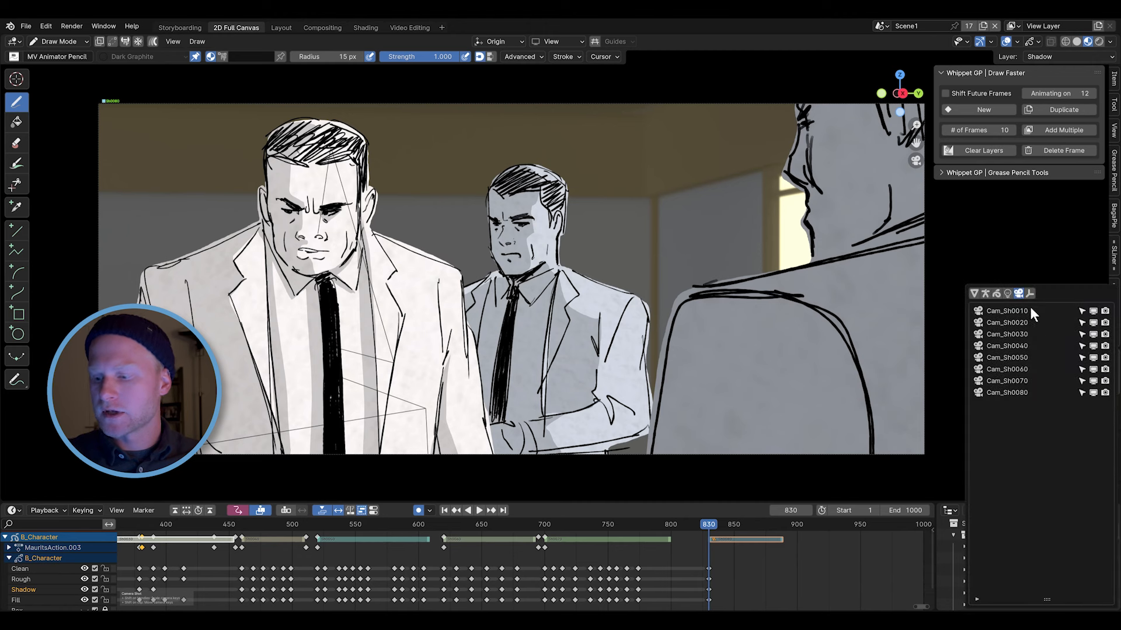
left_click(1076, 475)
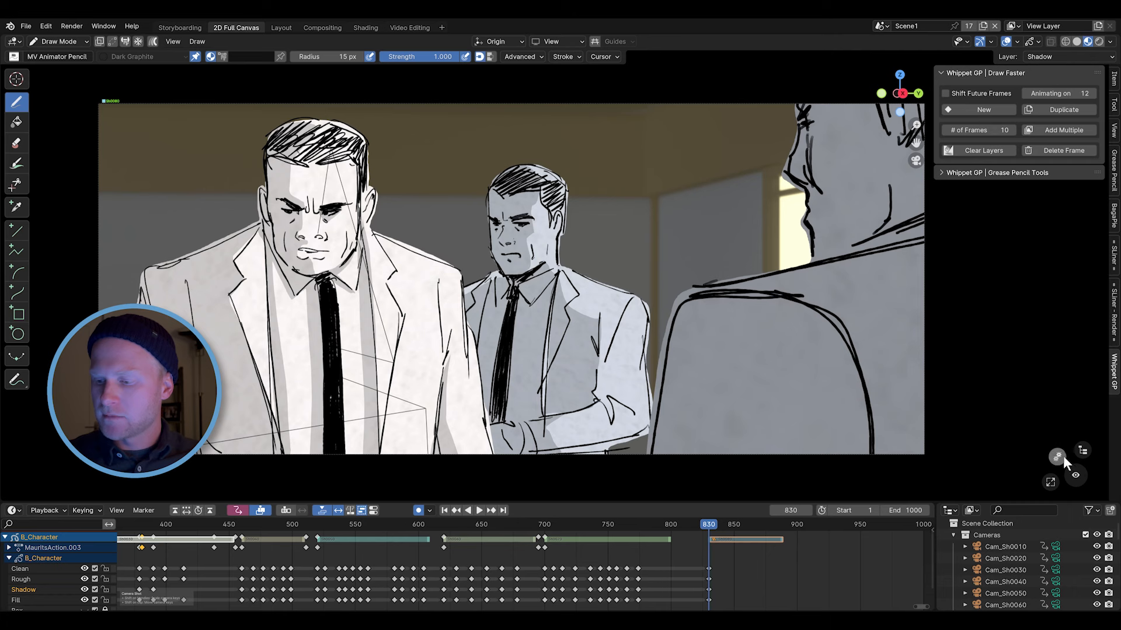
left_click(1076, 476)
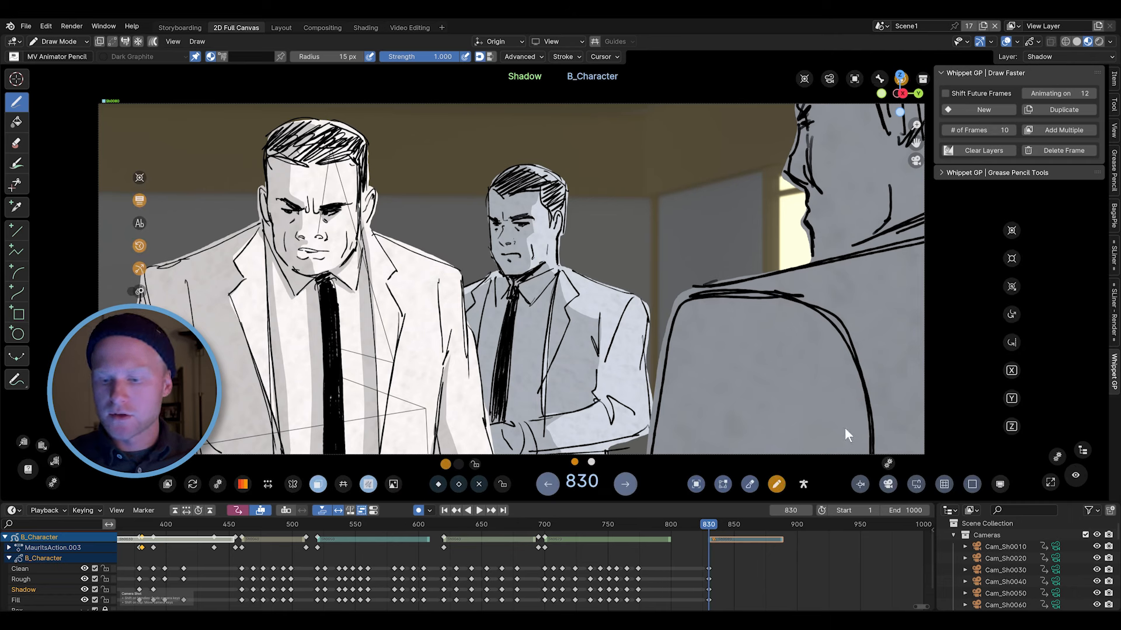
key("q")
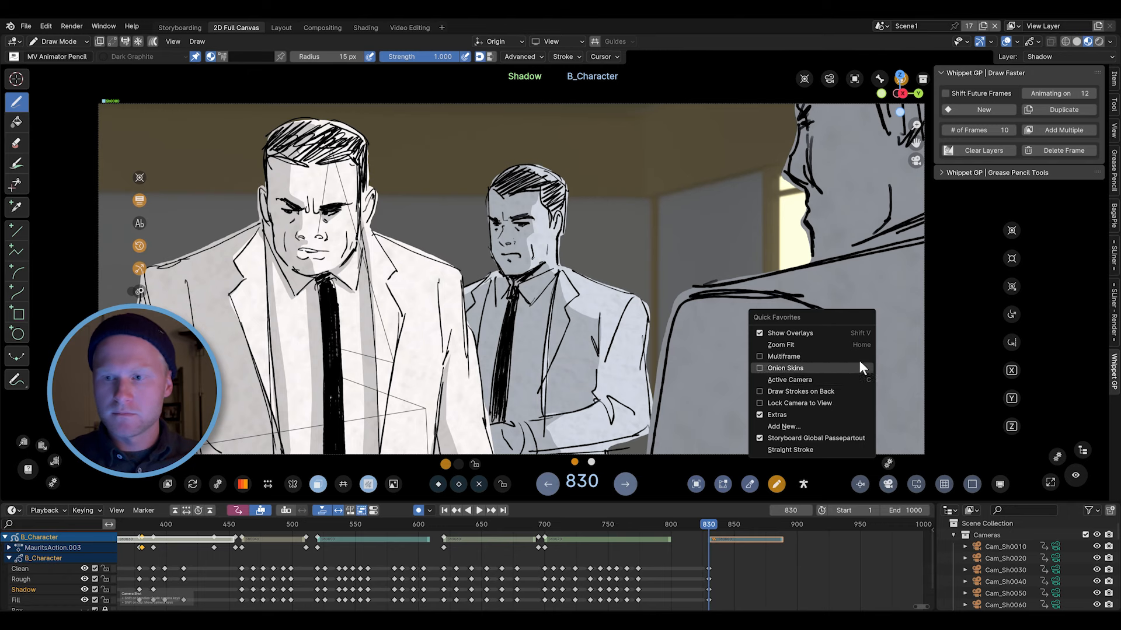
left_click(853, 345)
middle_click_drag(827, 372, 788, 377, "ctrl")
middle_click_drag(788, 377, 832, 372, "shift")
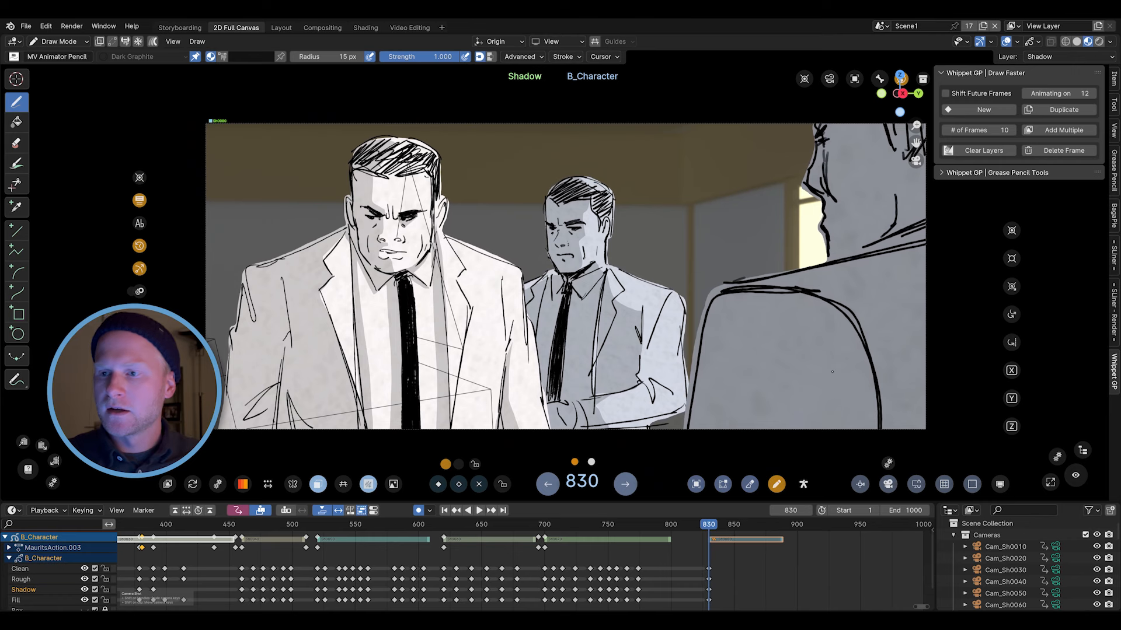
middle_click_drag(833, 365, 830, 369, "shift")
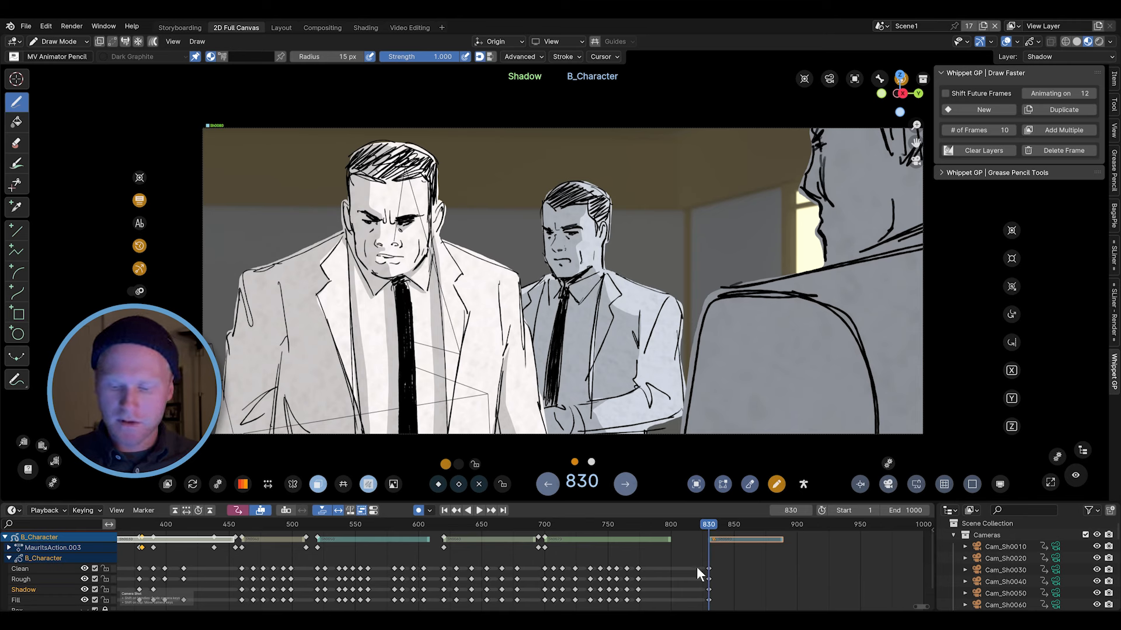
Look over B_Character's keyframes across the timeline and the StoryLiner shot tools, and return to the Whippet GP tools.
middle_click_drag(752, 546, 743, 560, "ctrl")
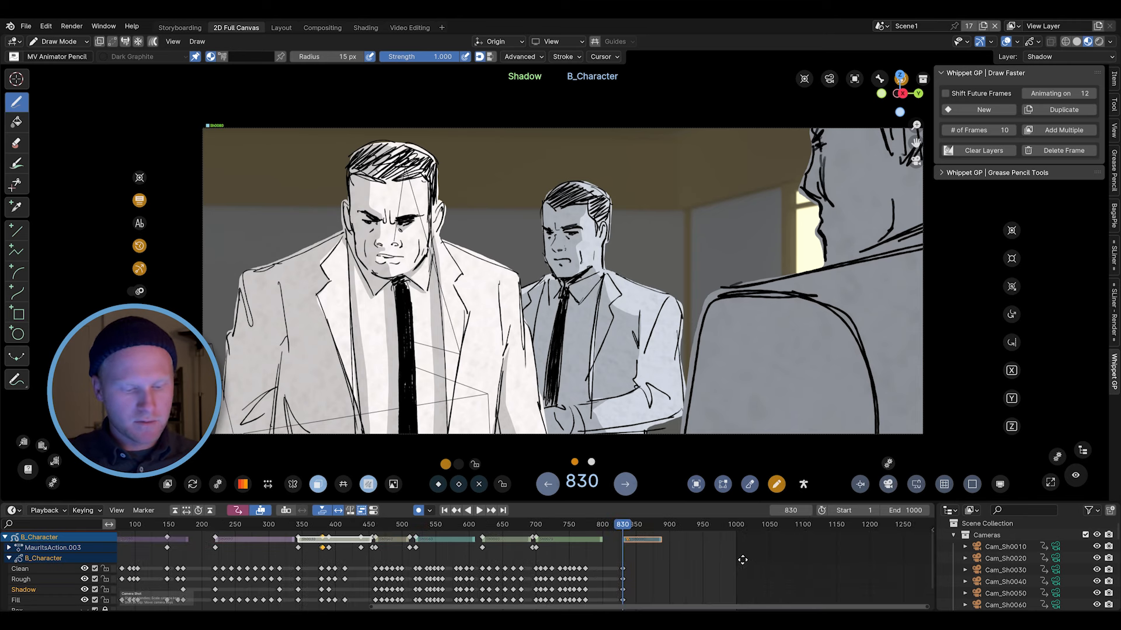
middle_click_drag(393, 567, 418, 578)
left_click(1114, 257)
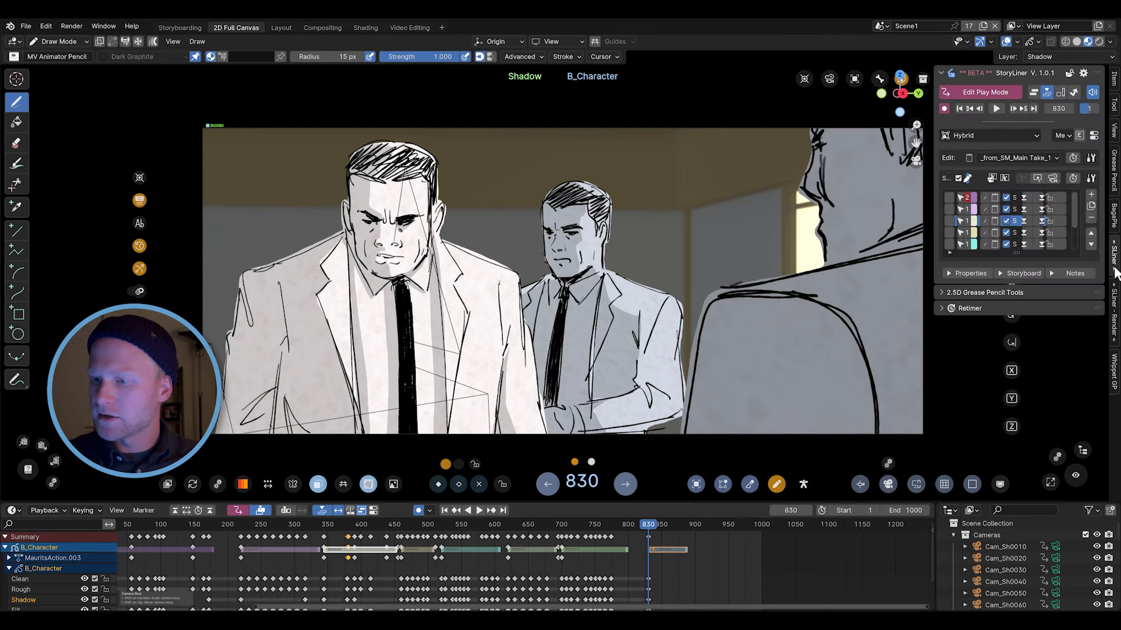
left_click(1114, 371)
left_click(1000, 173)
left_click(1019, 171)
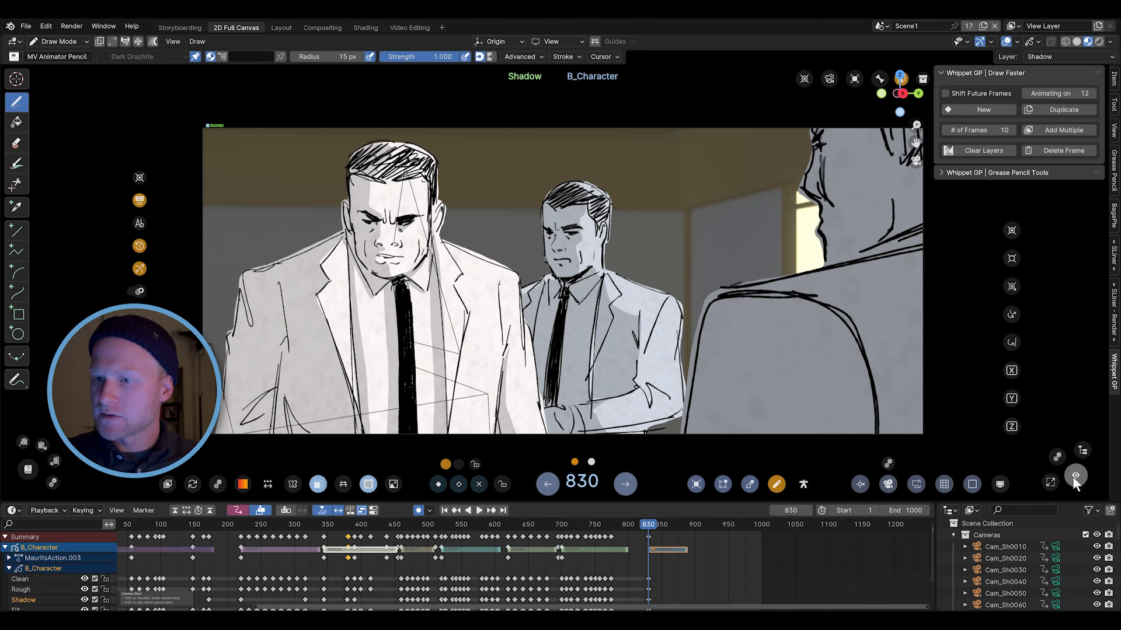
Hide the on-screen control overlay and expand the Whippet GP Grease Pencil Tools section.
left_click(1074, 476)
left_click(996, 172)
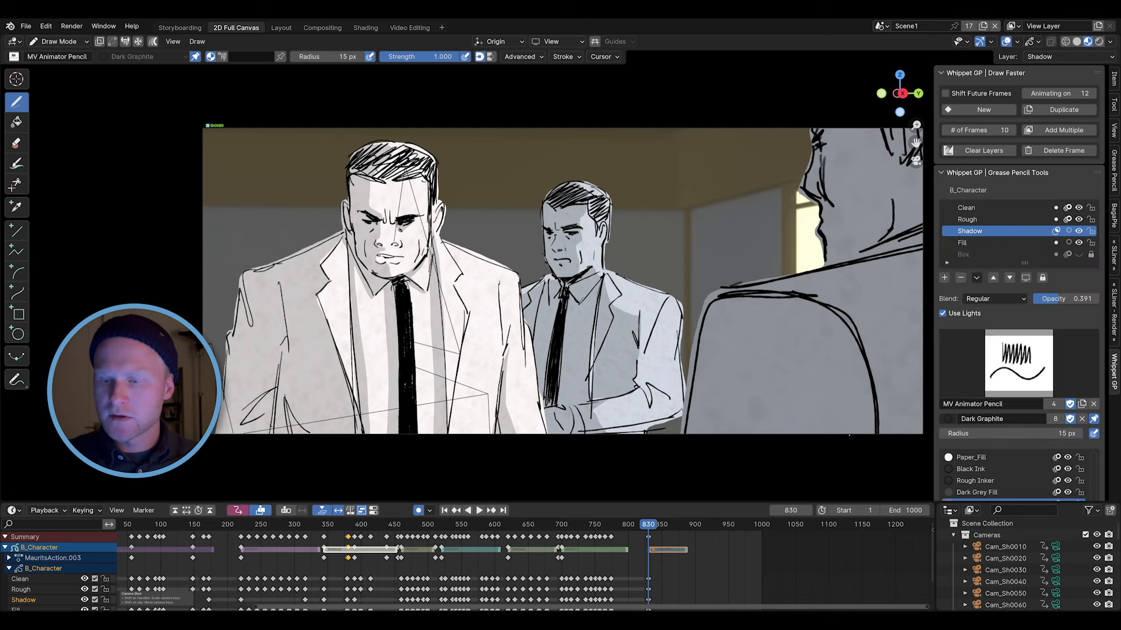
middle_click_drag(782, 396, 734, 407, "shift")
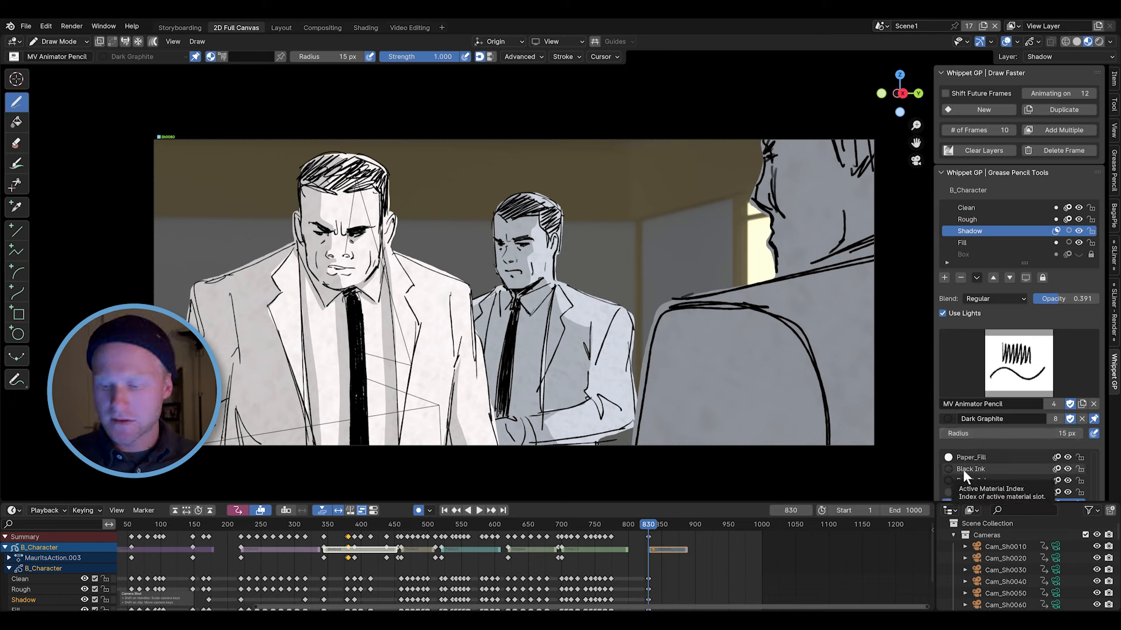
middle_click_drag(700, 553, 570, 570, "ctrl")
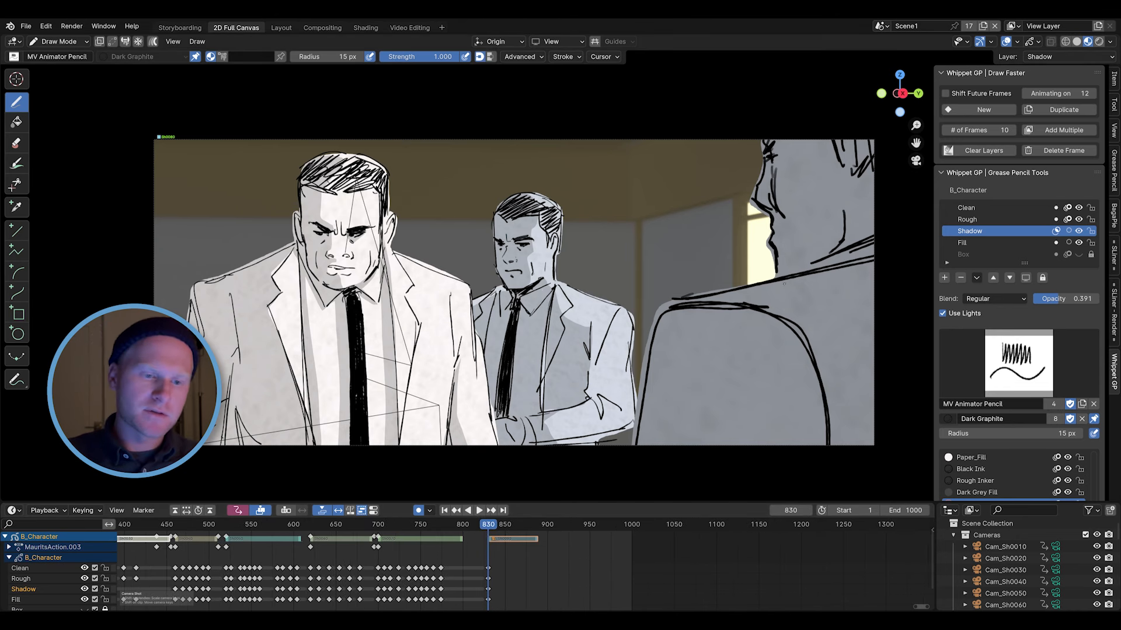
Turn off the Extras overlay in the viewport and stay in Draw Mode.
key("q")
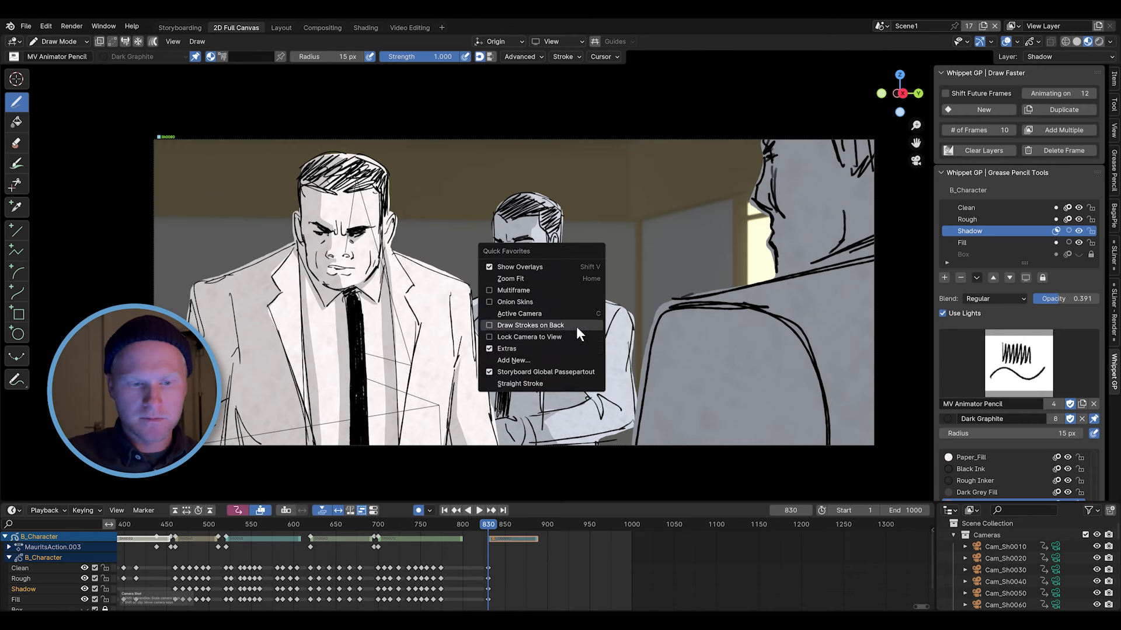
left_click(552, 350)
key("ctrl+Tab")
left_click(546, 353)
key("ctrl+Tab")
left_click(502, 345)
Choose the MV Rough Pen brush for drawing on B_Character.
key("q")
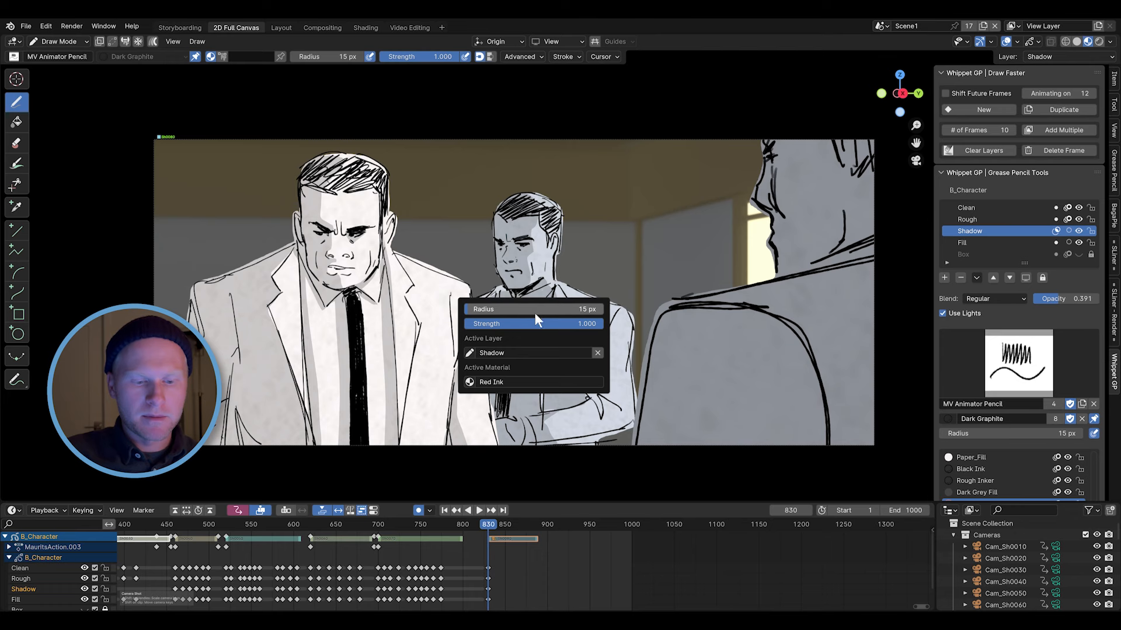
left_click(496, 350)
left_click(1018, 363)
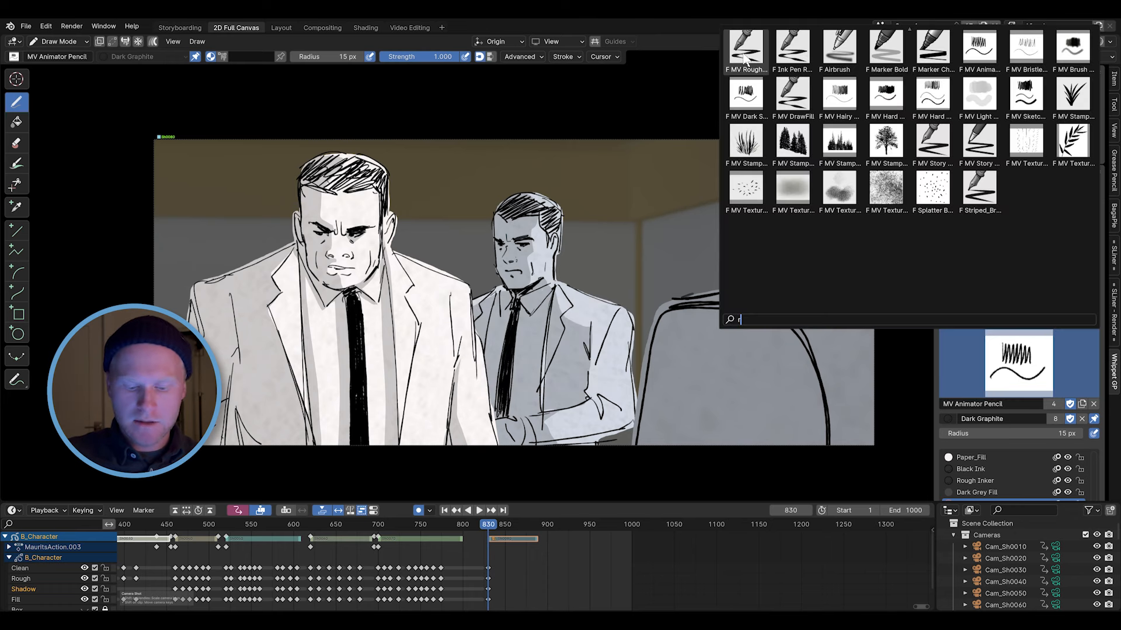
left_click(742, 51)
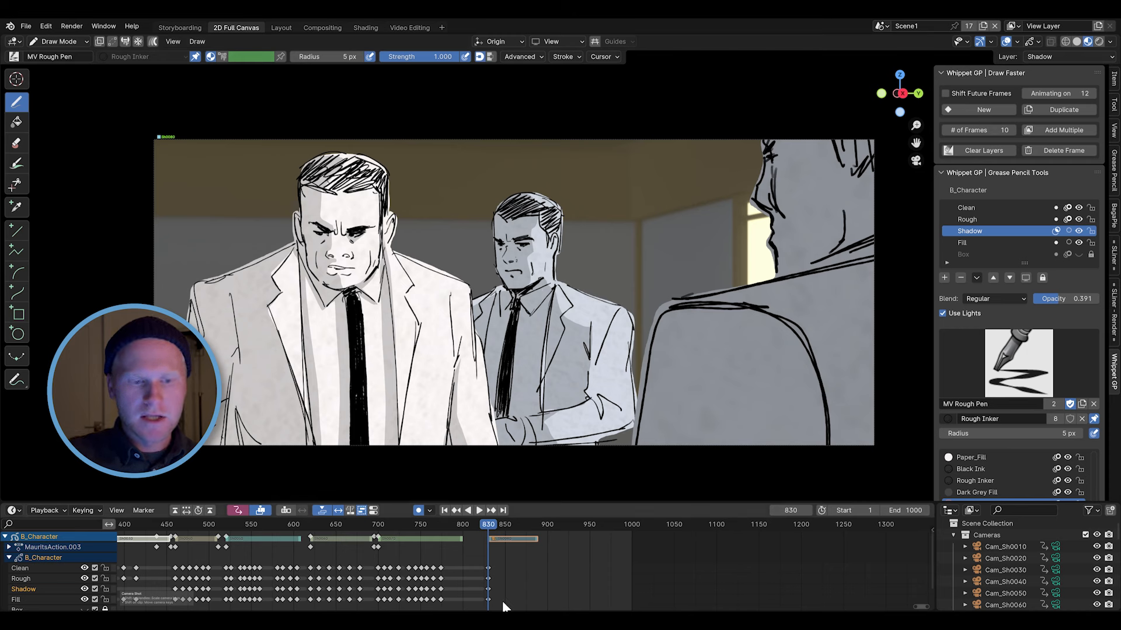
Duplicate B_Character's drawing from frame 830 to frame 842 and compare it in Solid shading before restoring the previous shading.
key("shift+d")
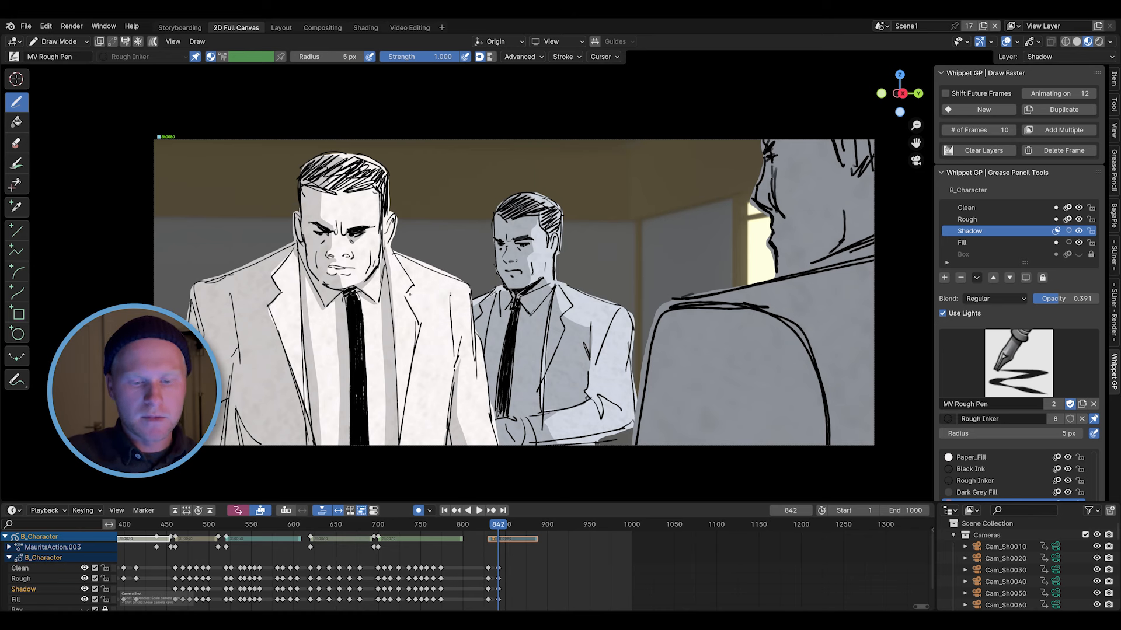
key("z")
left_click(504, 318)
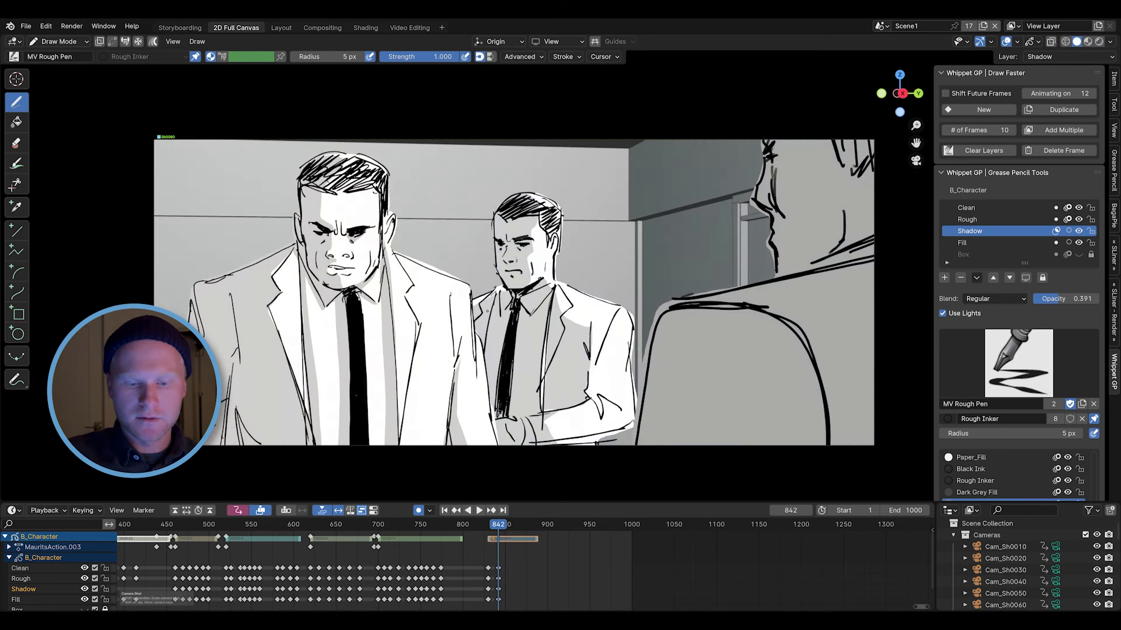
key("z")
left_click(584, 326)
scroll(666, 273, "up", 4)
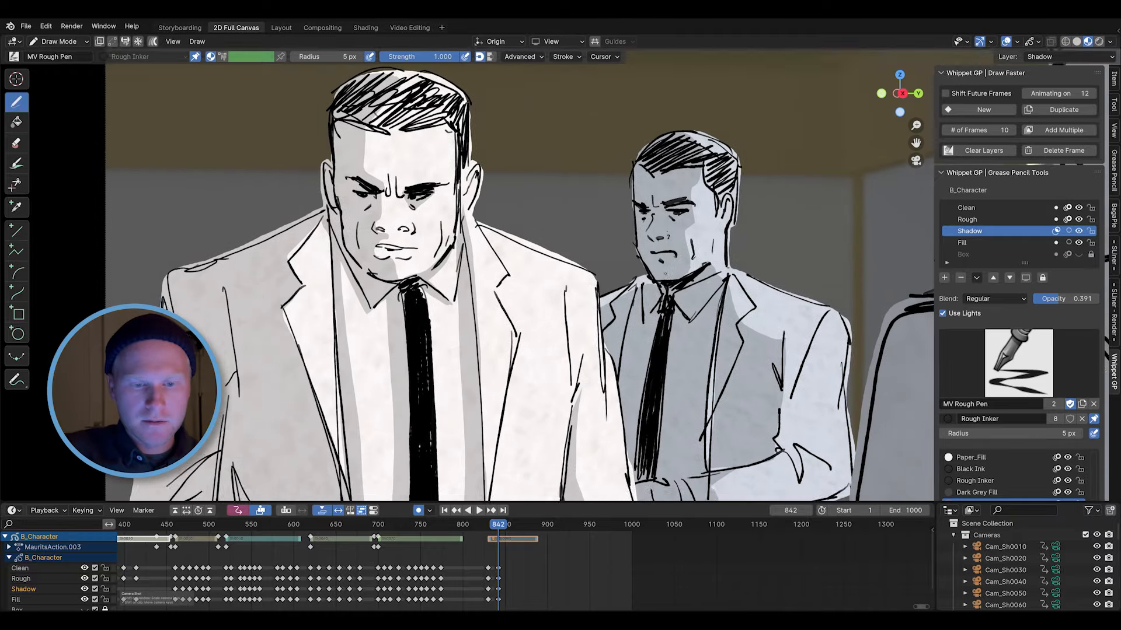
Delete the strokes of the foreground man's eyes at frame 842 in Edit Mode and return to Draw Mode.
key("Tab")
key("Delete")
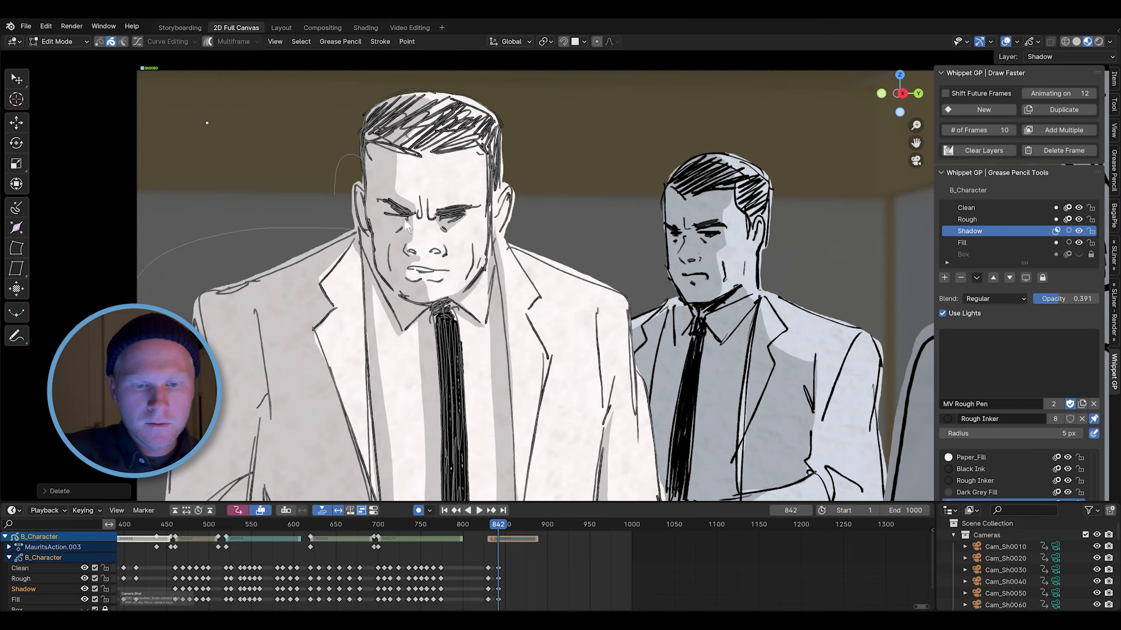
key("Tab")
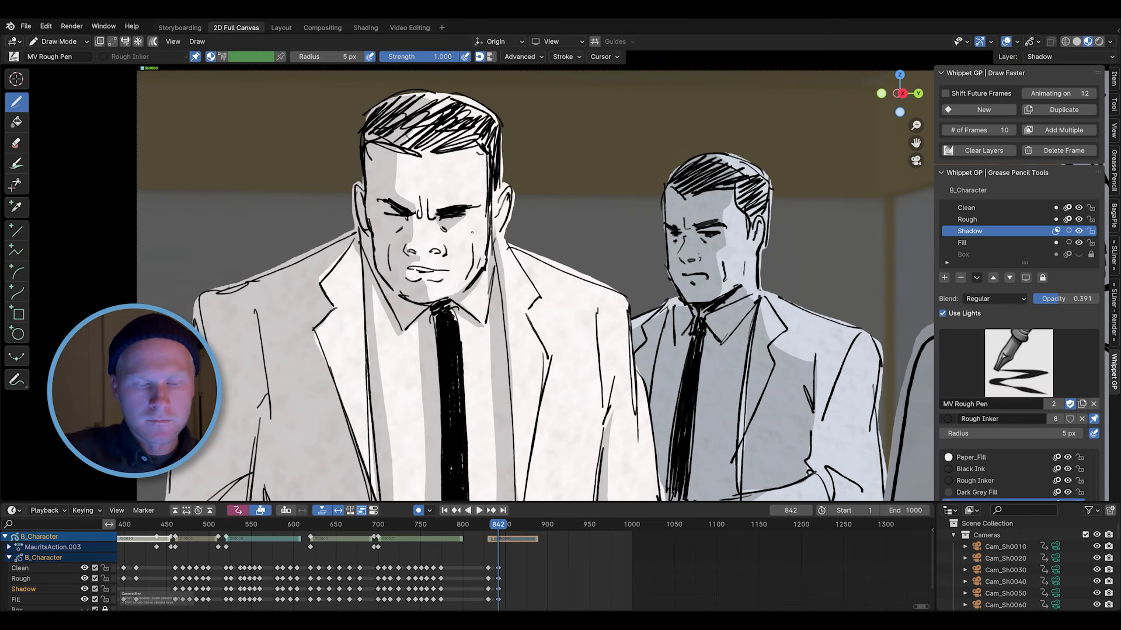
Make Rough the active layer of B_Character.
right_click(489, 313)
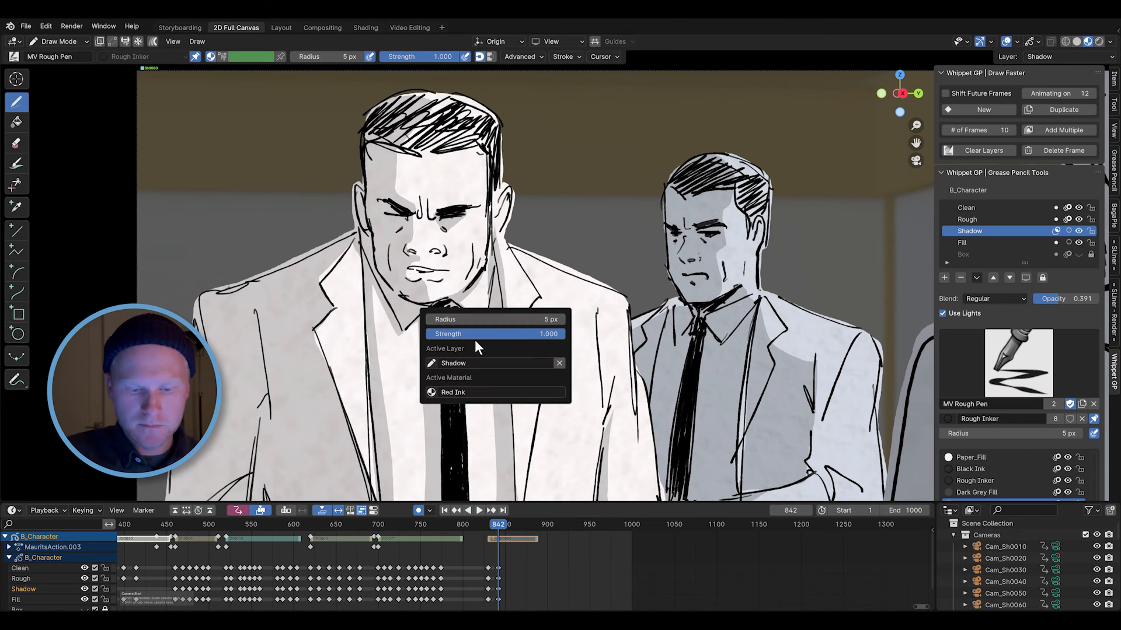
left_click(443, 363)
left_click(454, 407)
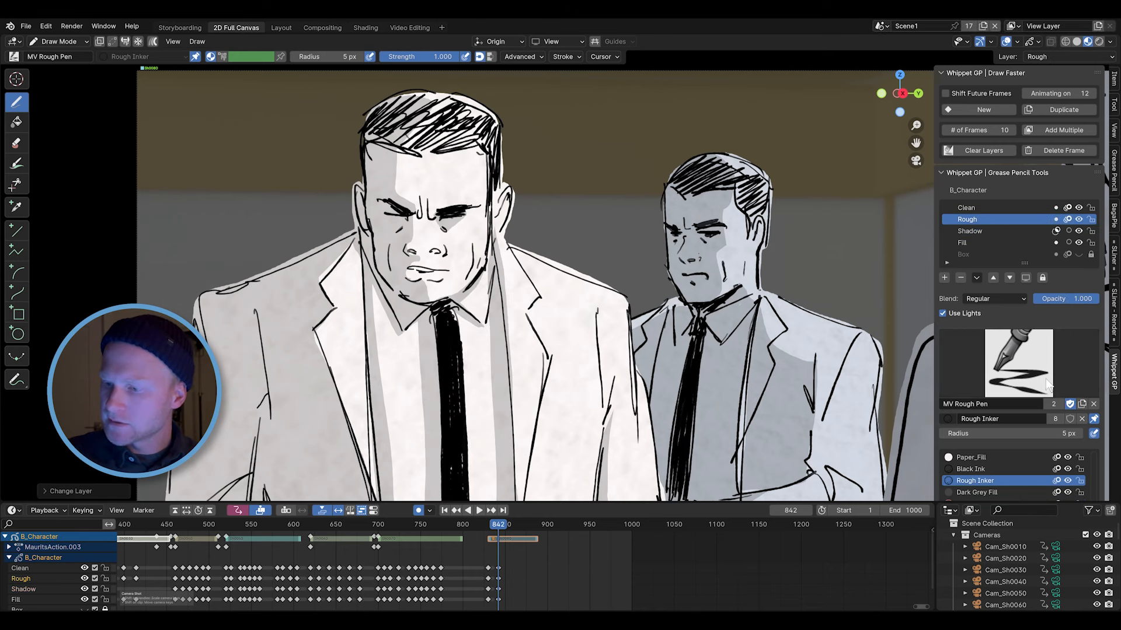
scroll(1045, 379, "down", 3)
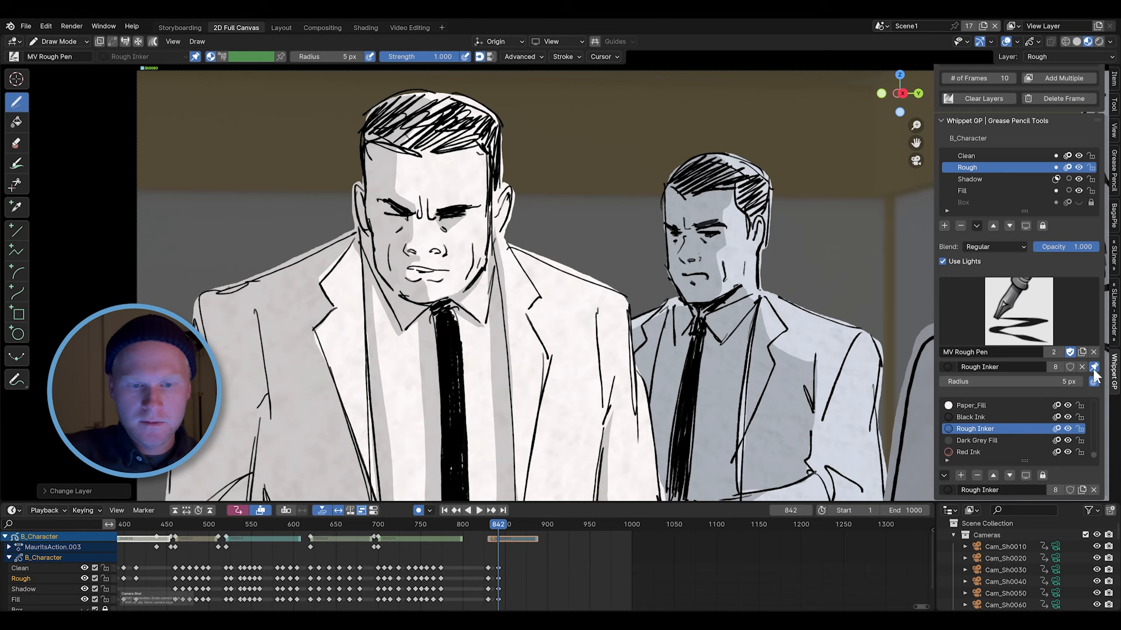
Set the brush radius to 1 px and draw thin closed-eye lines on the foreground man's face at frame 842.
left_click_drag(442, 217, 464, 222)
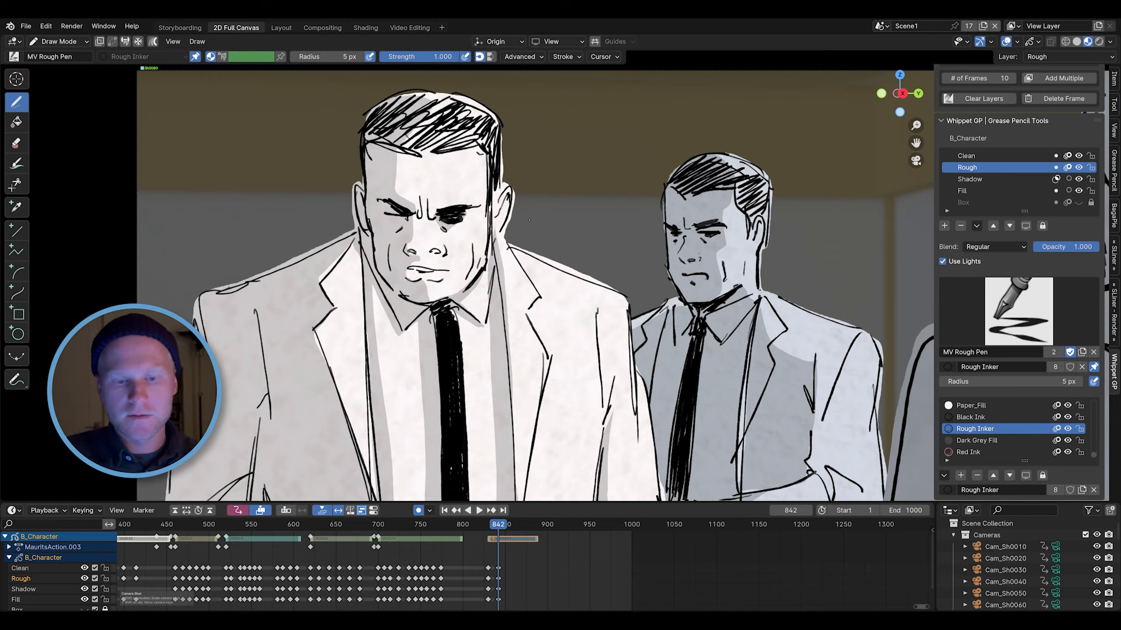
key("ctrl+z")
right_click(558, 261)
left_click(558, 261)
type("1")
key("Return")
left_click_drag(444, 220, 462, 220)
mouse_move(389, 217)
left_mouse_down()
mouse_move(463, 220)
mouse_move(403, 225)
left_mouse_up()
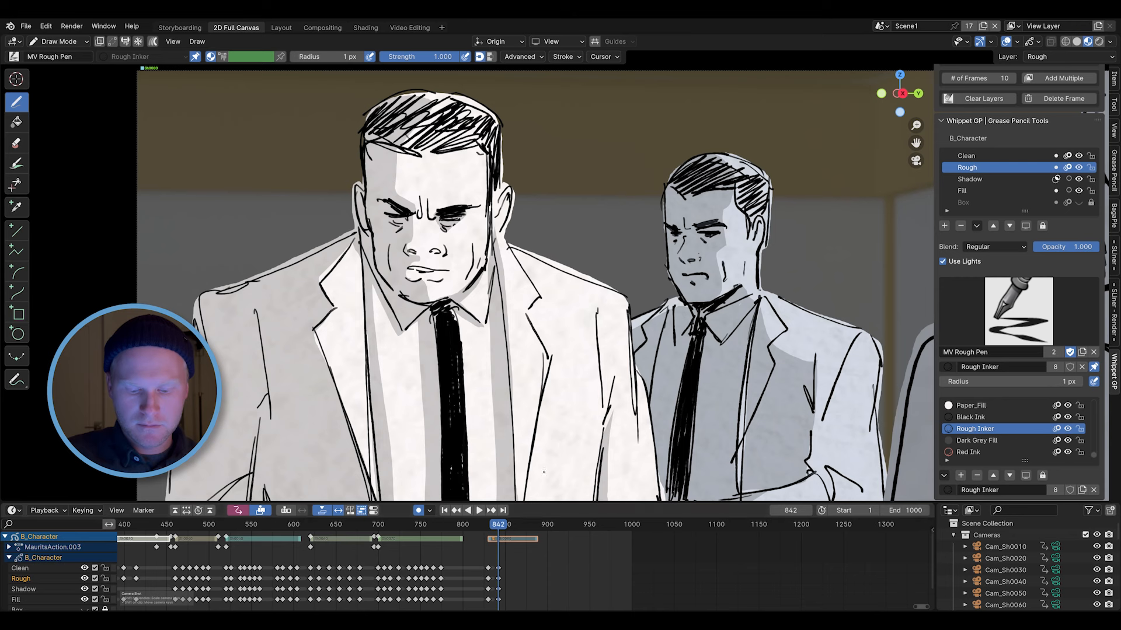
Duplicate B_Character's layer keyframes from frame 830 to frame 846 and go to frame 846.
key("Down")
key("Up")
key("Down")
left_click_drag(476, 554, 492, 604)
key("shift+d")
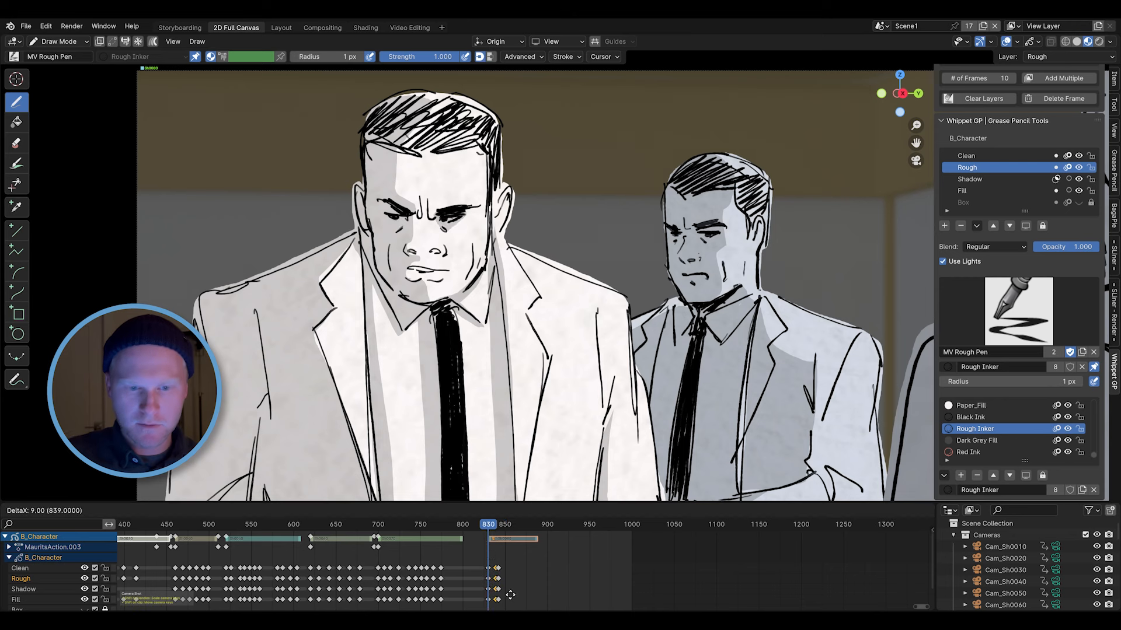
left_click(512, 598)
key("Up")
key("Up")
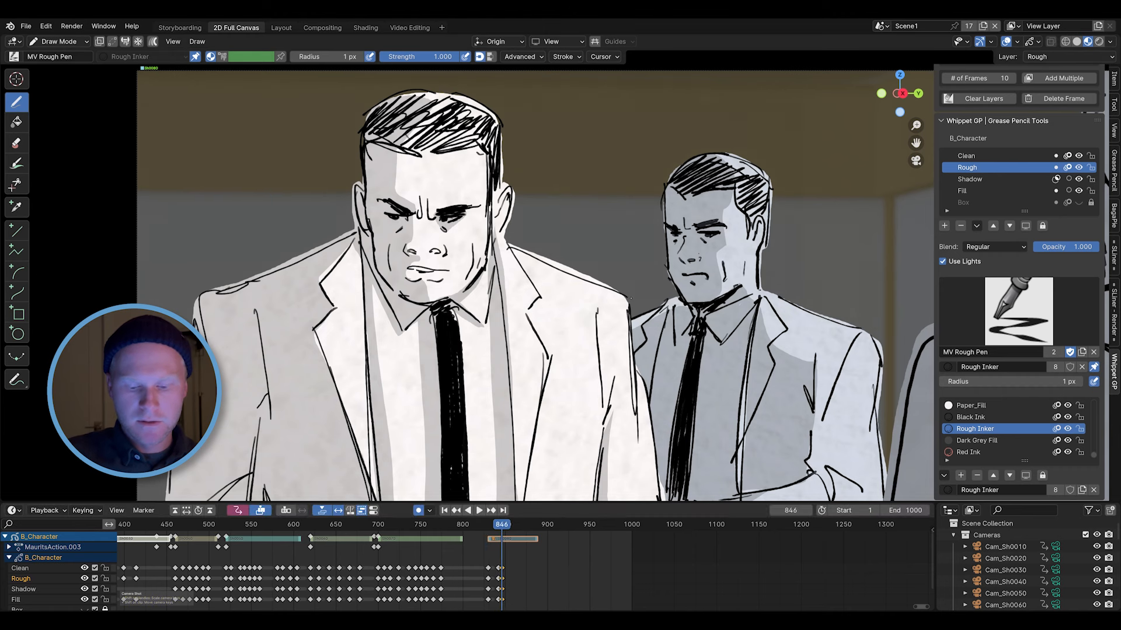
Delete the stray strokes around the foreground man's eyes at frame 846 in Edit Mode and return to Draw Mode.
key("ctrl+Tab")
left_click(510, 254)
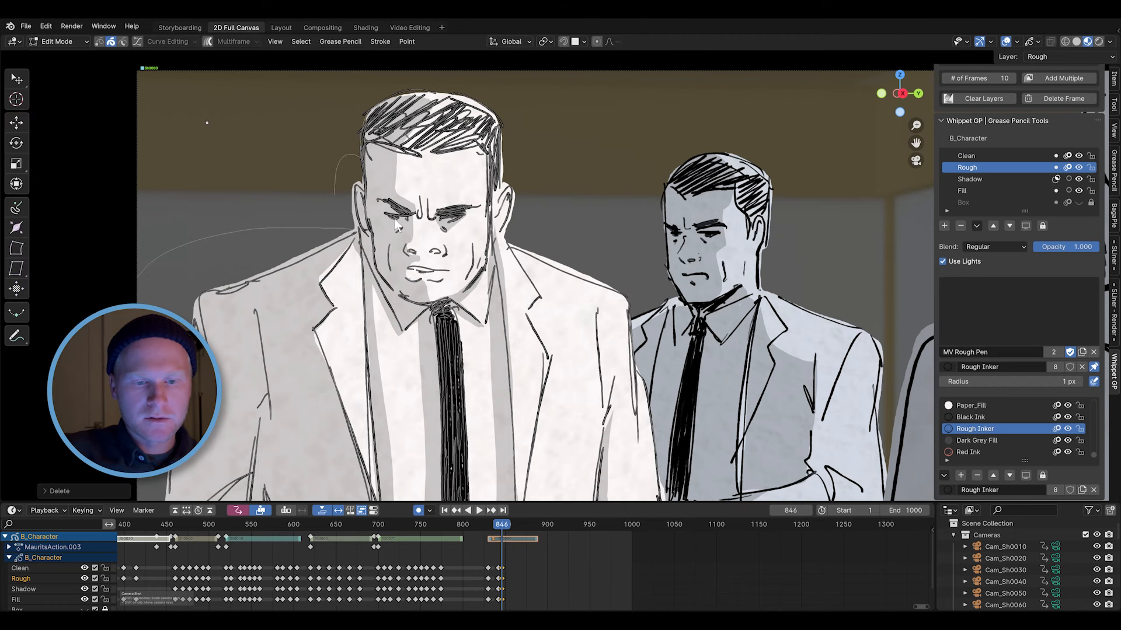
key("ctrl+Tab")
left_click(425, 181)
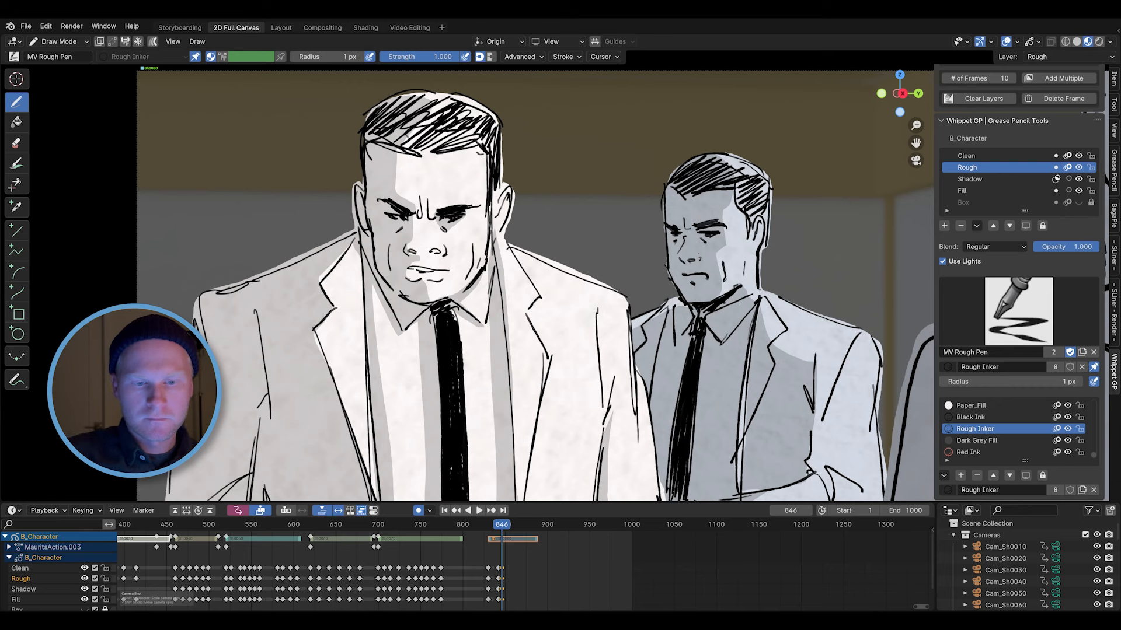
Step back to frame 842 and forward to frame 846 to compare the foreground man's eyes through the blink.
key("Left")
key("Left")
key("Left")
key("Left")
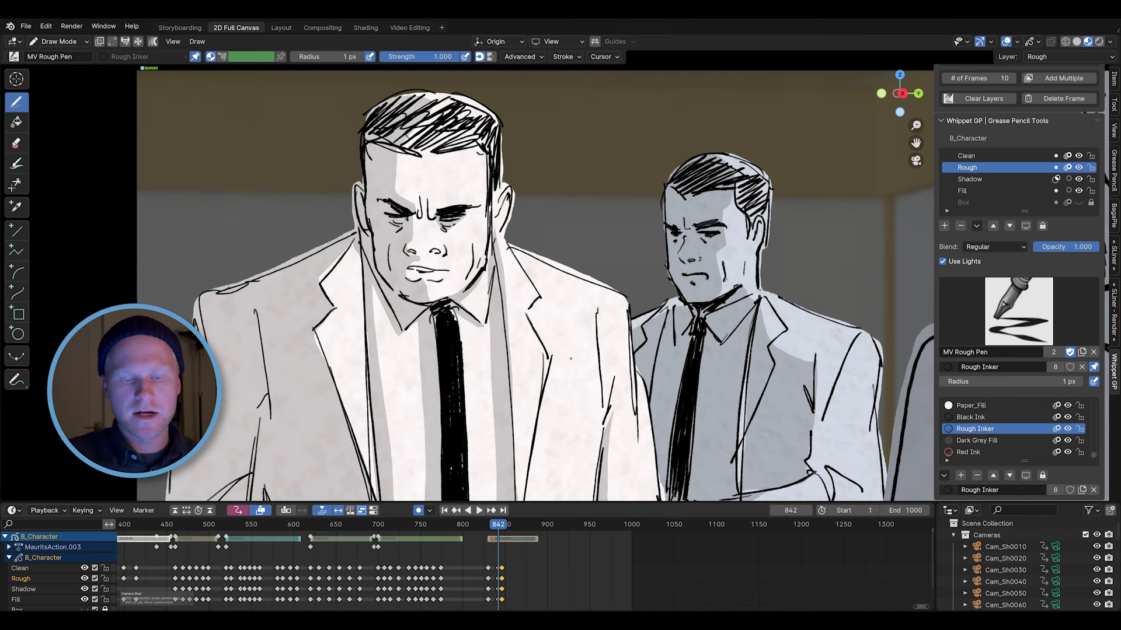
key("Right")
key("Right")
key("Right")
key("Right")
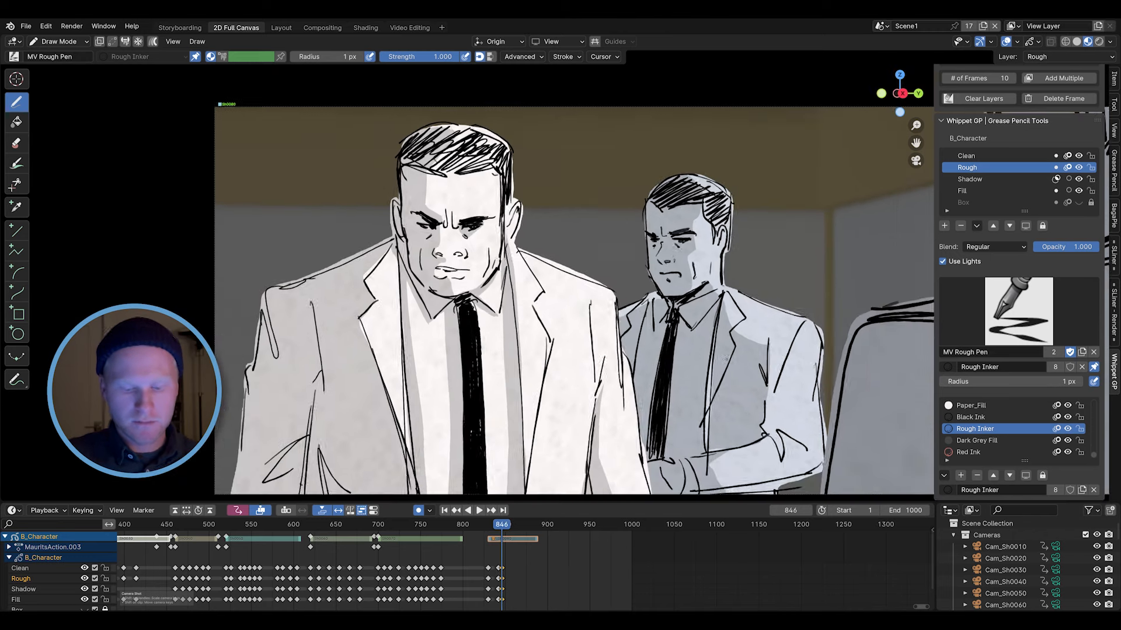
middle_click_drag(726, 358, 585, 327, "shift")
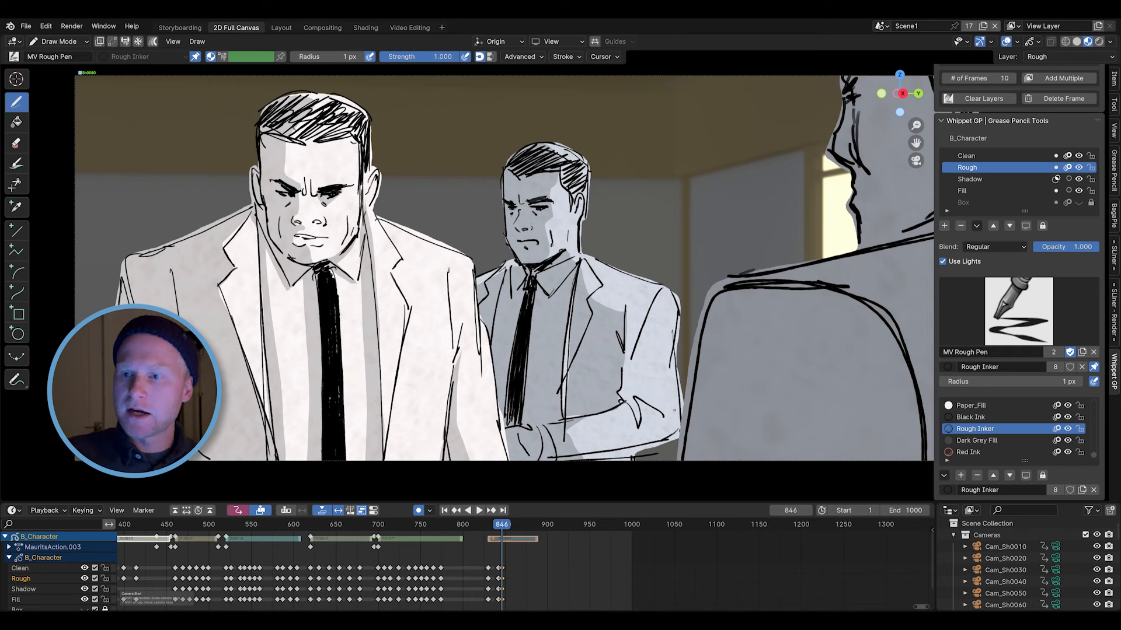
Go back to the earlier shot around frame 727, play part of it and move to frame 736.
scroll(987, 93, "up", 3)
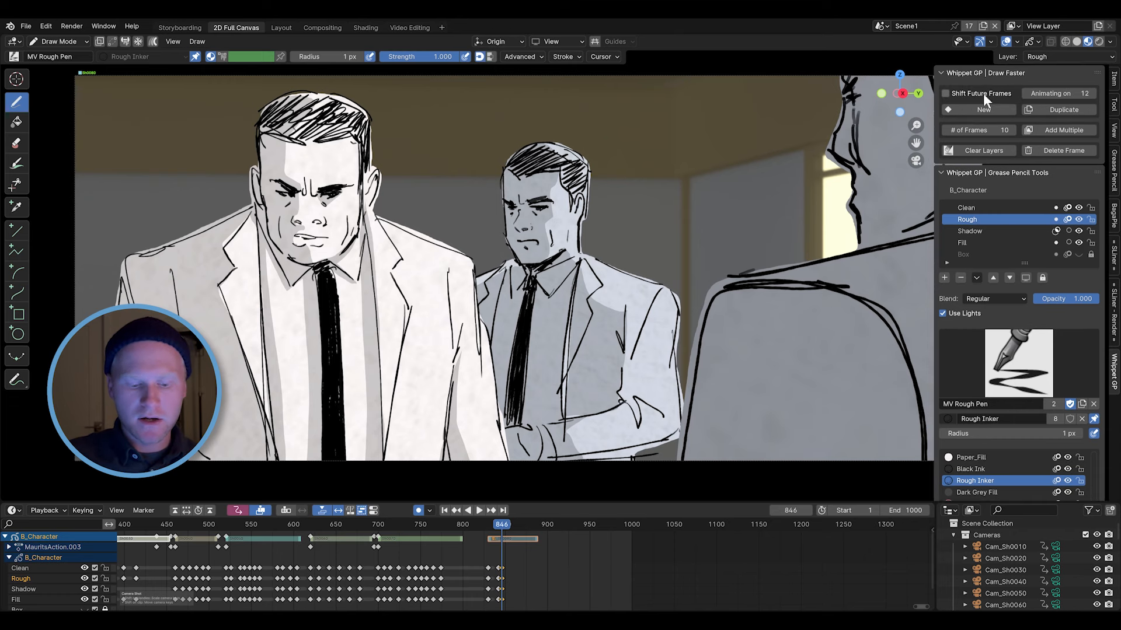
middle_click_drag(526, 554, 637, 558)
left_click_drag(596, 528, 467, 537)
key("space")
key("space")
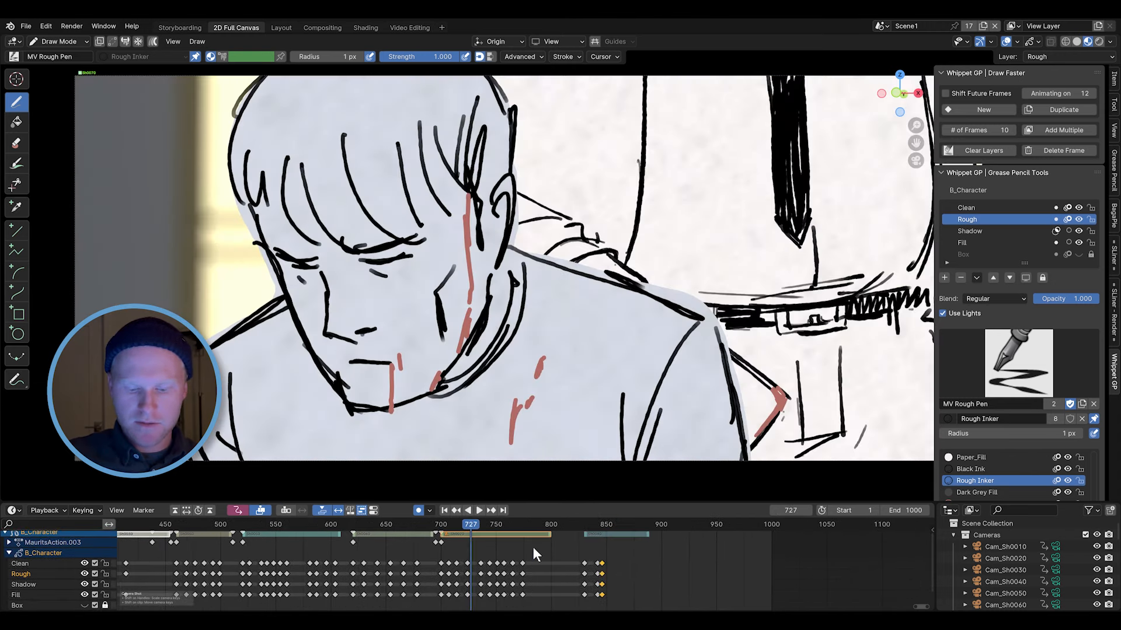
left_click_drag(475, 527, 481, 528)
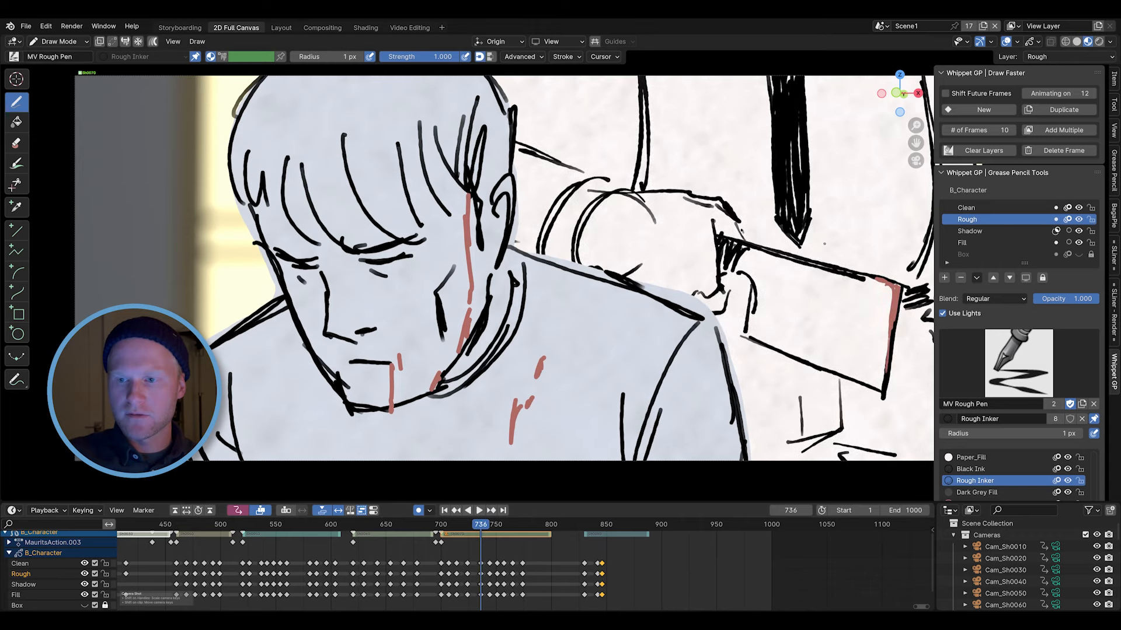
Review B_Character's arm drawings around frame 730 in Draw Mode and stop on the keyframe at frame 724.
middle_click_drag(814, 293, 790, 323, "ctrl")
key("ctrl+Tab")
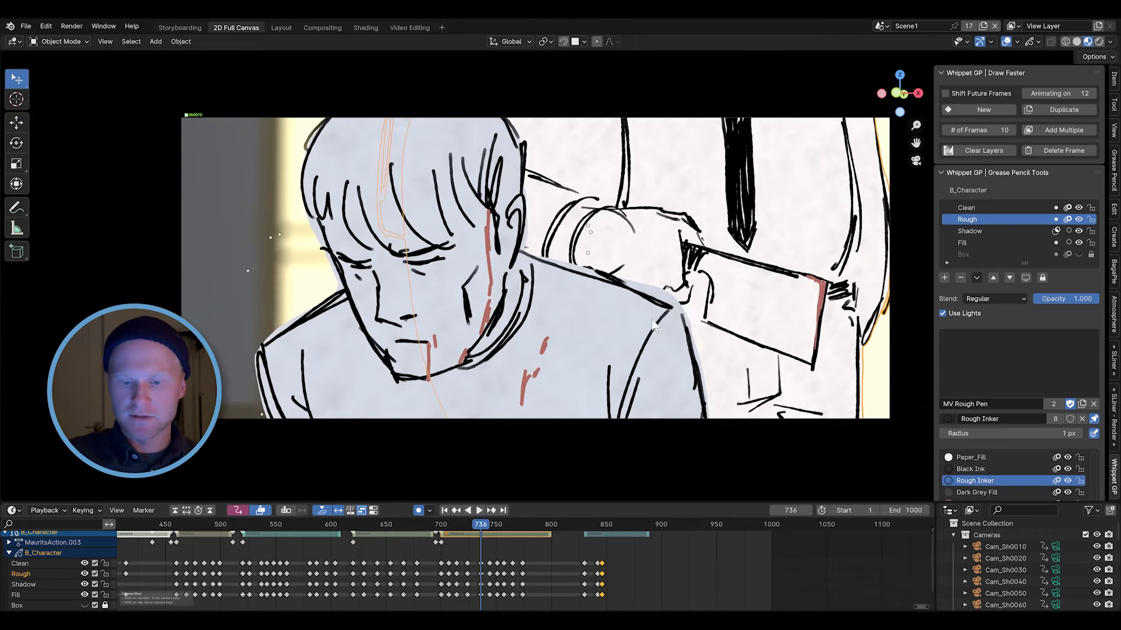
left_click_drag(479, 524, 475, 525)
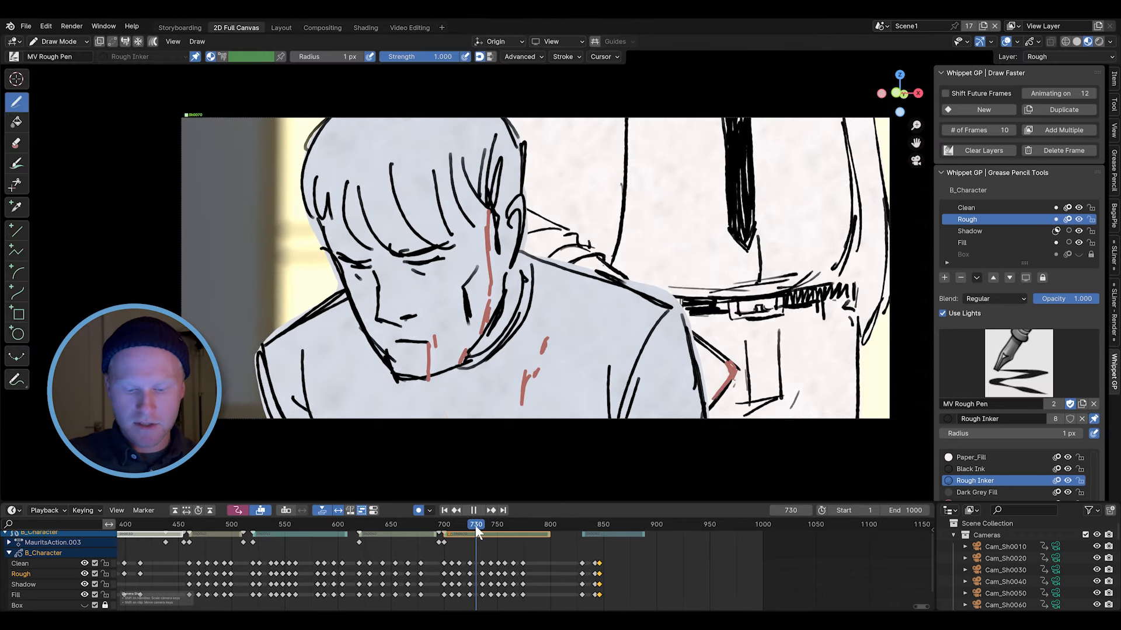
key("Down")
key("Up")
key("Down")
middle_click_drag(511, 569, 530, 571, "ctrl")
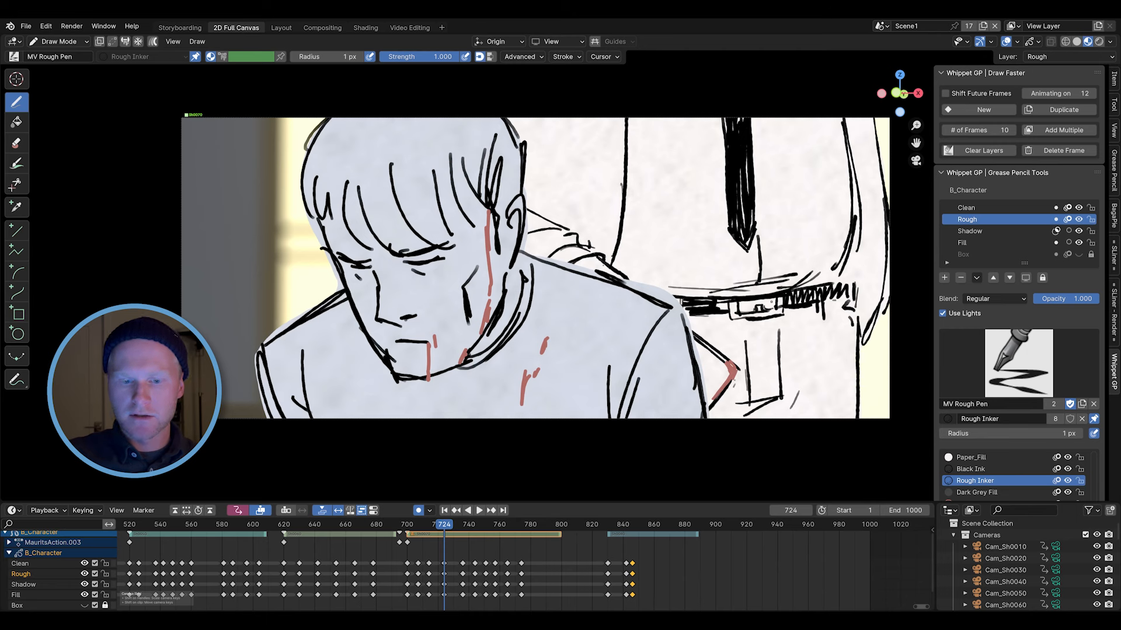
Try a new blank B_Character frame at frame 730 and sketch a rough circle and loose lines beside the seated man.
key("shift+i")
key("z")
left_click(746, 398)
mouse_move(746, 229)
left_mouse_down()
mouse_move(708, 301)
mouse_move(722, 291)
left_mouse_up()
mouse_move(683, 251)
left_mouse_down()
mouse_move(776, 247)
mouse_move(840, 305)
mouse_move(823, 254)
left_mouse_up()
left_click_drag(694, 136, 708, 257)
left_click_drag(810, 158, 782, 321)
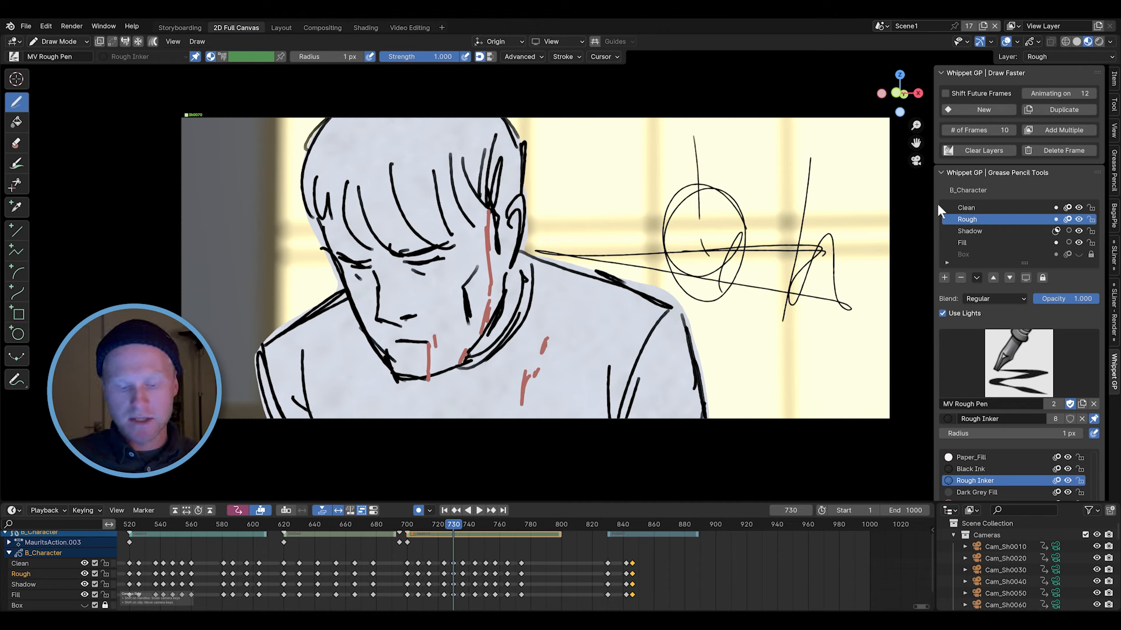
Undo the rough sketch and the blank frame, going back to frame 724.
key("ctrl+z")
key("ctrl+z")
key("ctrl+z")
key("ctrl+z")
key("ctrl+z")
key("ctrl+z")
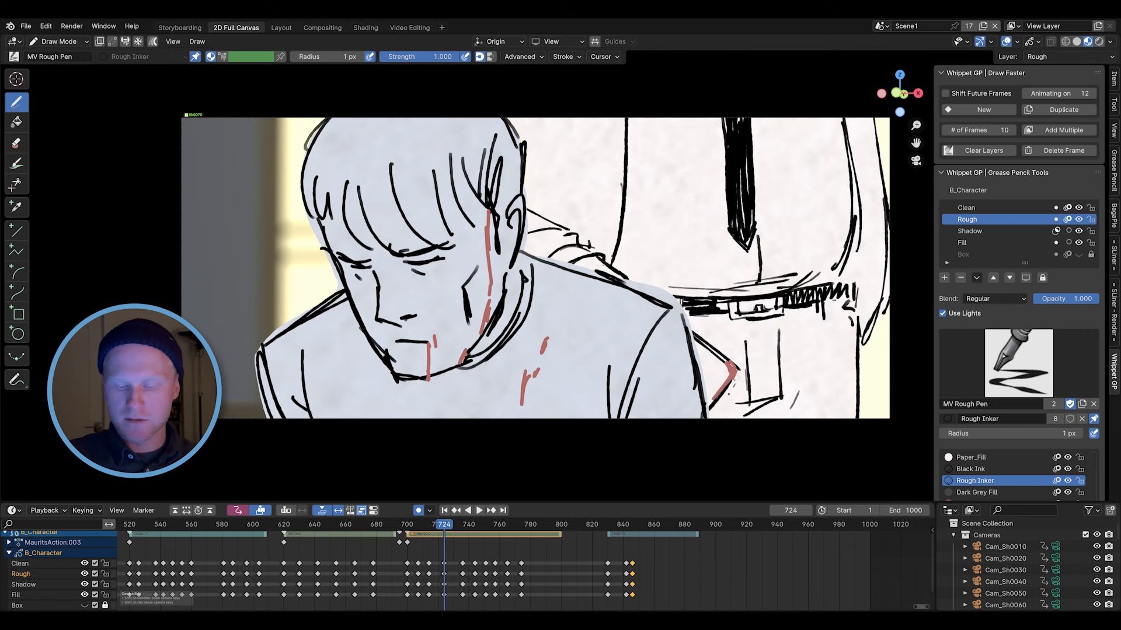
Enable Shift Future Frames, try inserting a blank B_Character frame at frame 736, compare it with its neighbours and undo it.
middle_click_drag(486, 577, 513, 580)
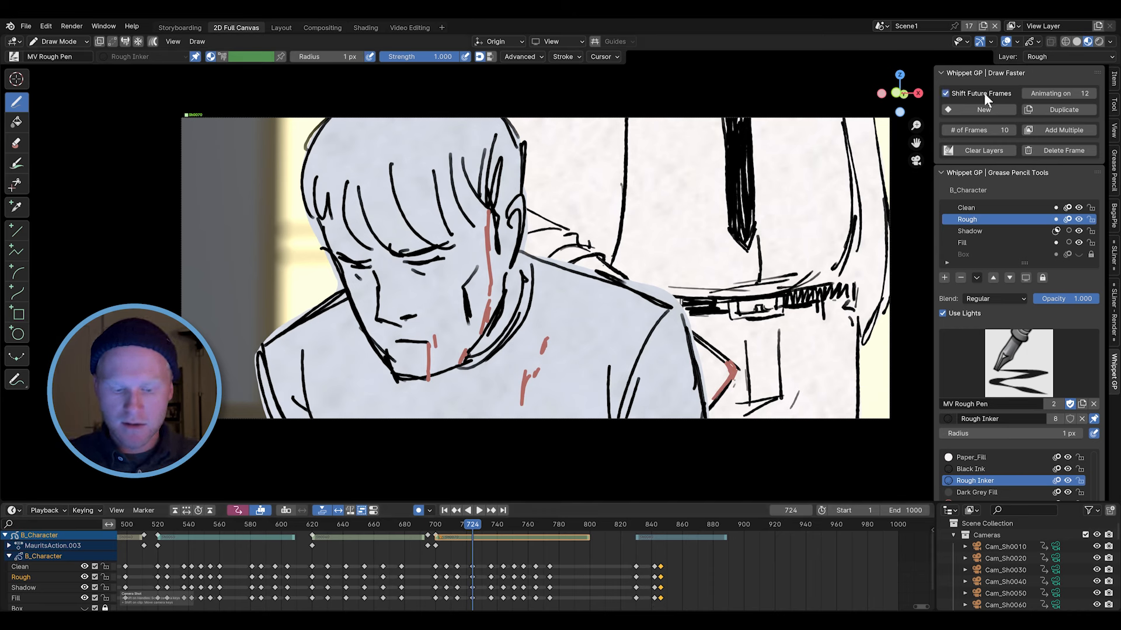
key("shift+d")
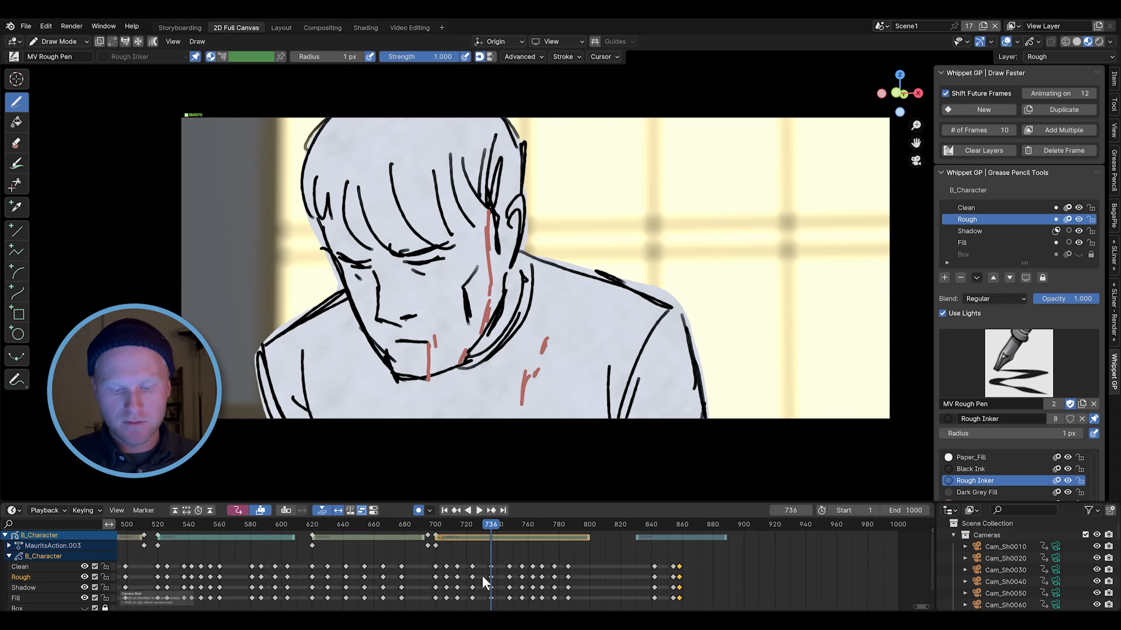
key("ctrl+z")
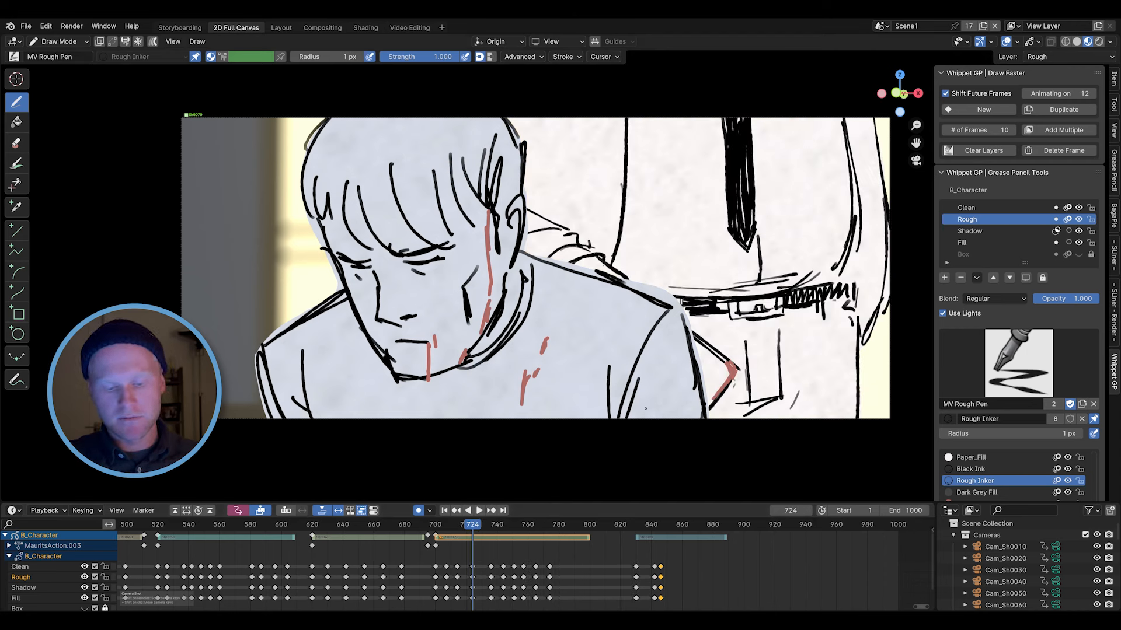
key("ctrl+shift+z")
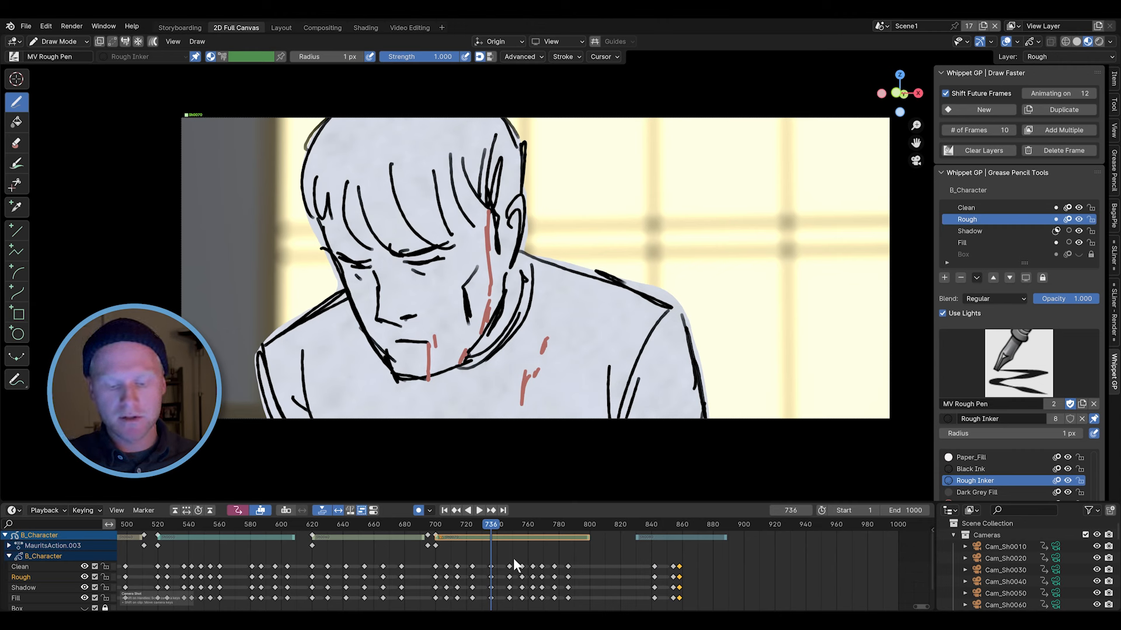
key("Up")
key("Down")
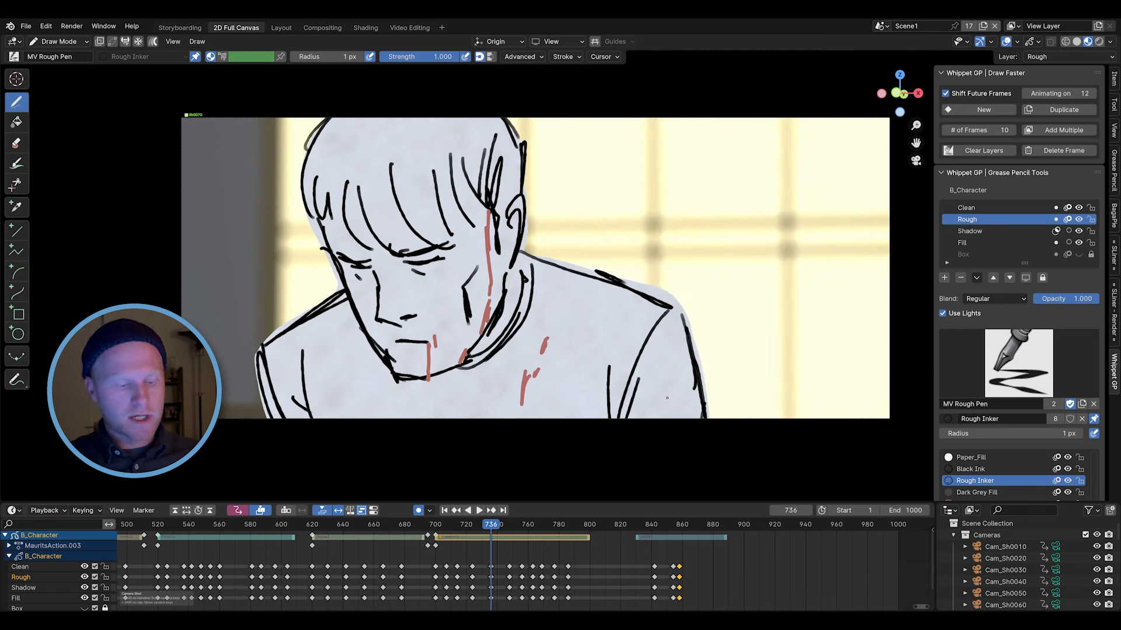
key("ctrl+z")
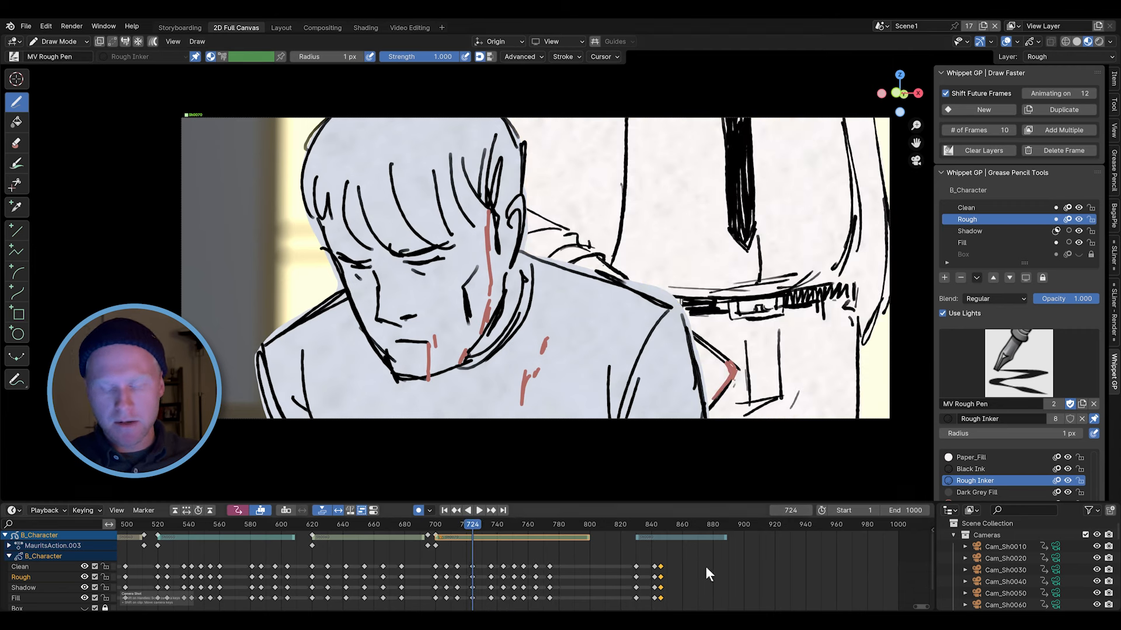
Switch to Object Mode, go to frame 605 and select C_Character, the man in the background.
scroll(712, 570, "down", 5)
middle_click_drag(602, 563, 656, 567)
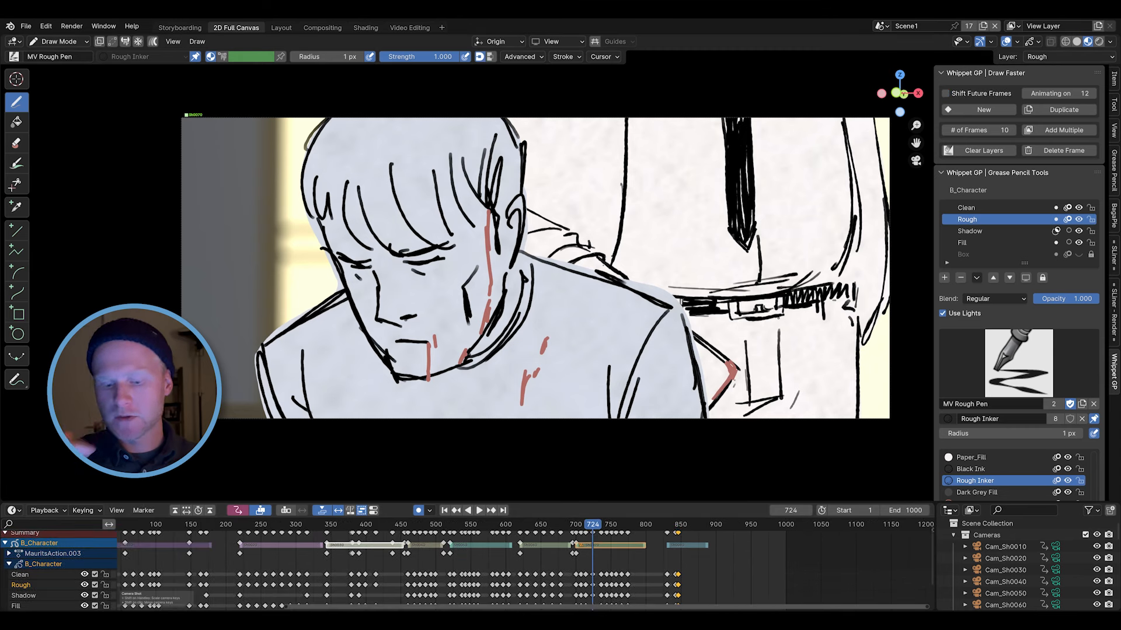
middle_click_drag(553, 585, 576, 575)
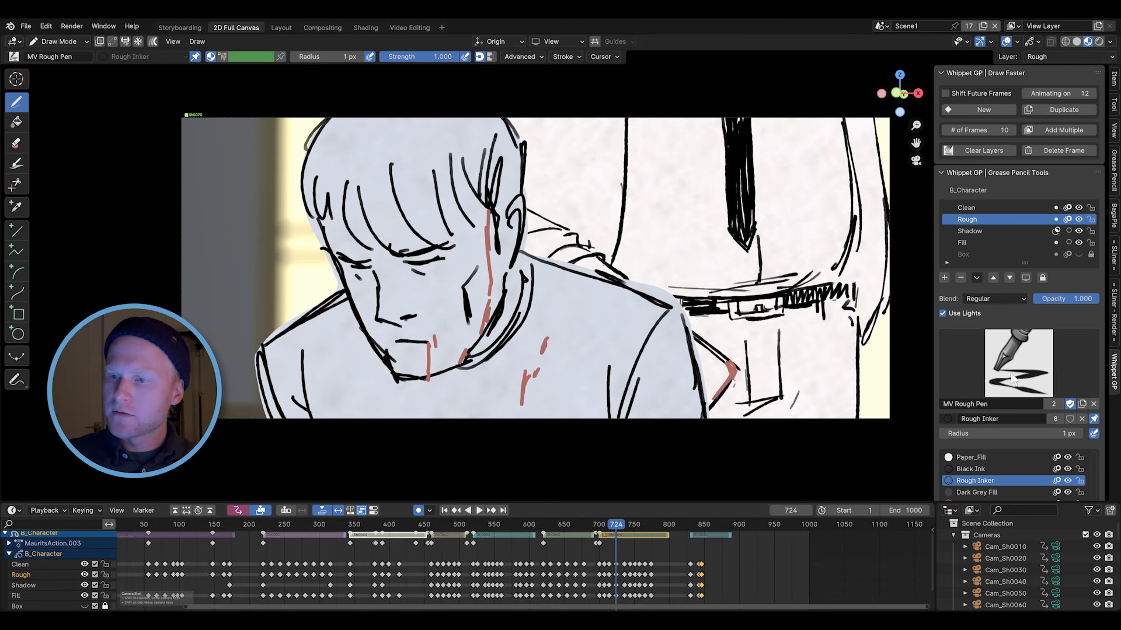
scroll(988, 344, "down", 3)
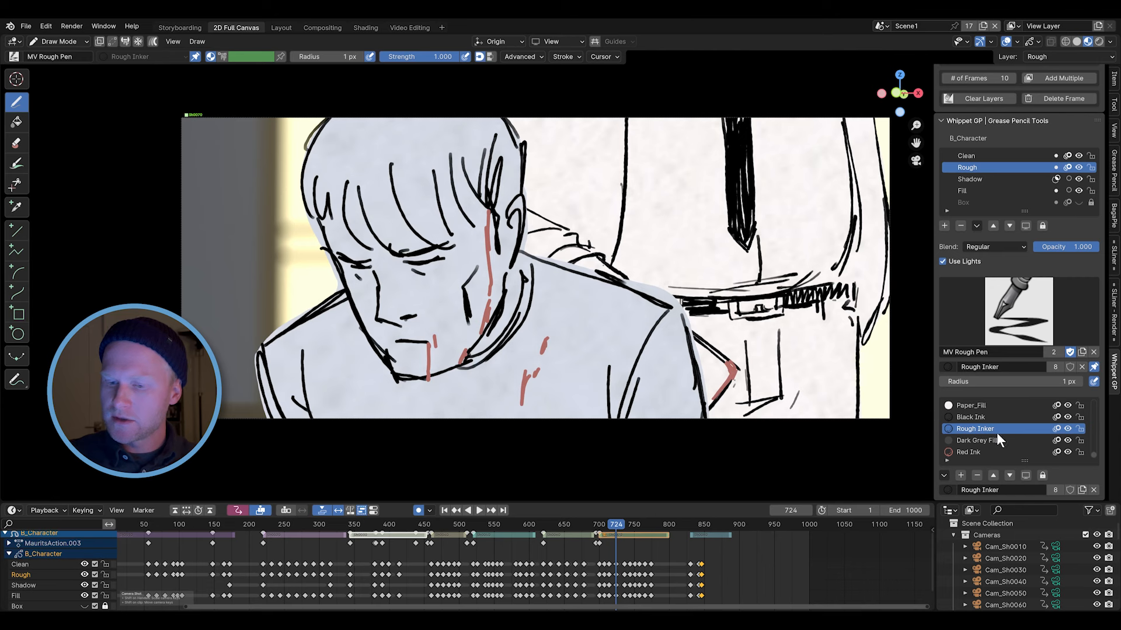
key("ctrl+Tab")
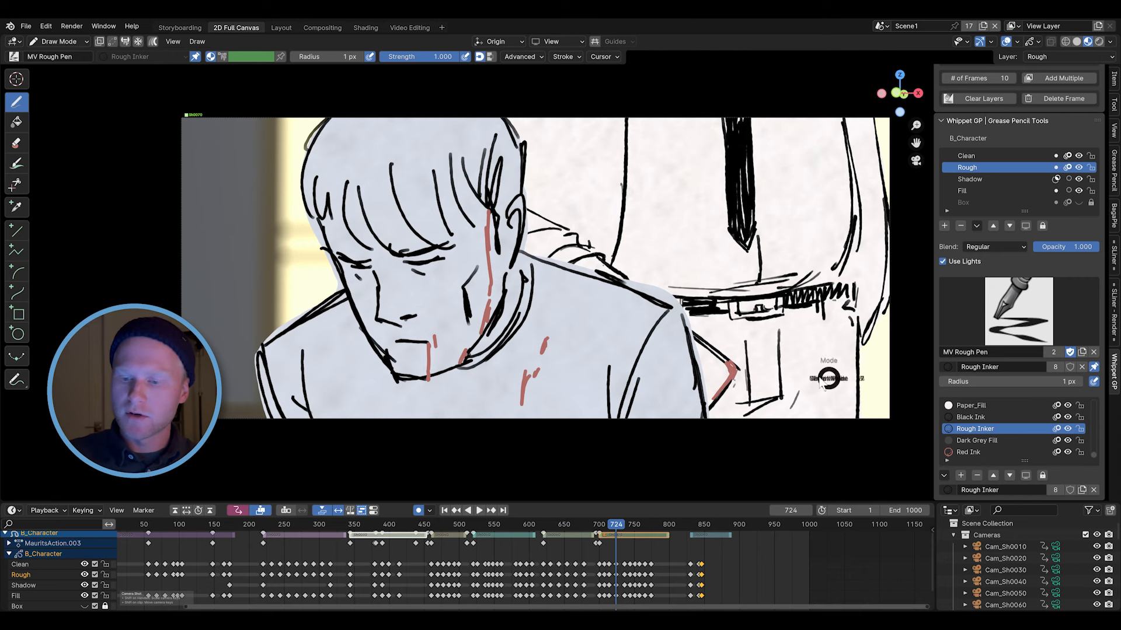
left_click(636, 371)
left_click(762, 377)
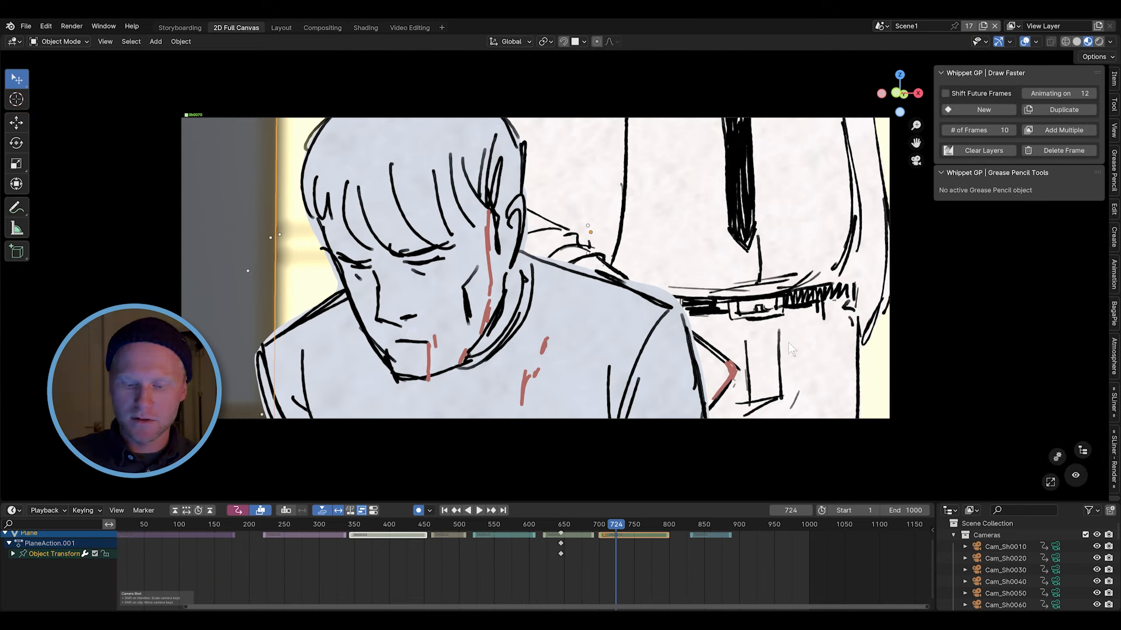
mouse_move(608, 523)
left_mouse_down()
mouse_move(519, 527)
mouse_move(532, 523)
left_mouse_up()
left_click(670, 379)
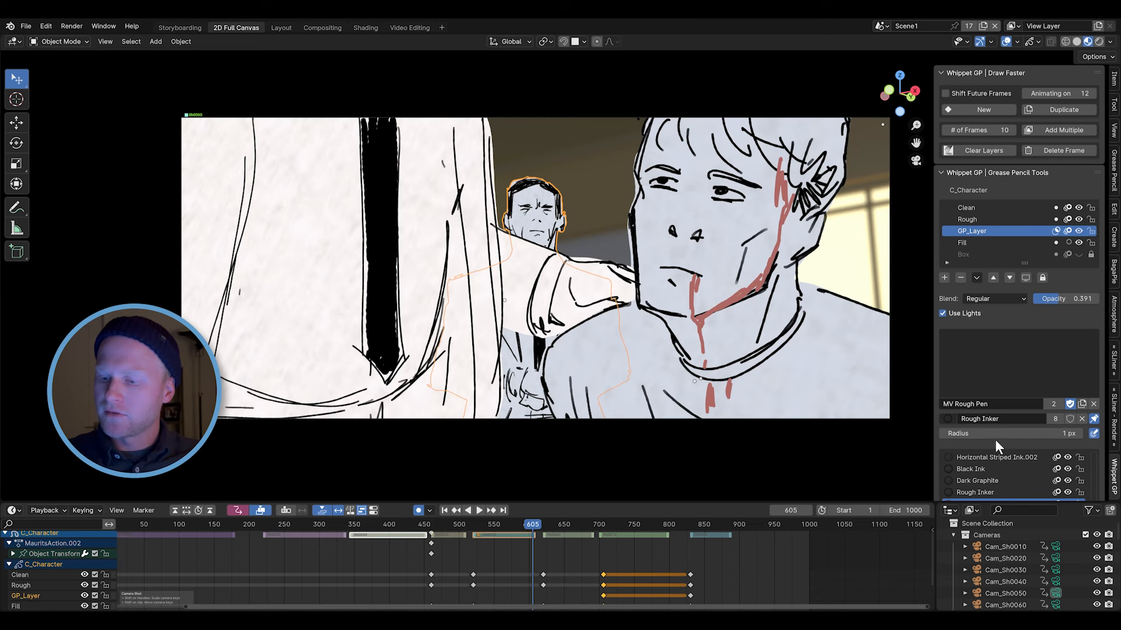
Compare the material lists of C_Character and A_Character, then make C_Character the active object again.
scroll(996, 446, "down", 3)
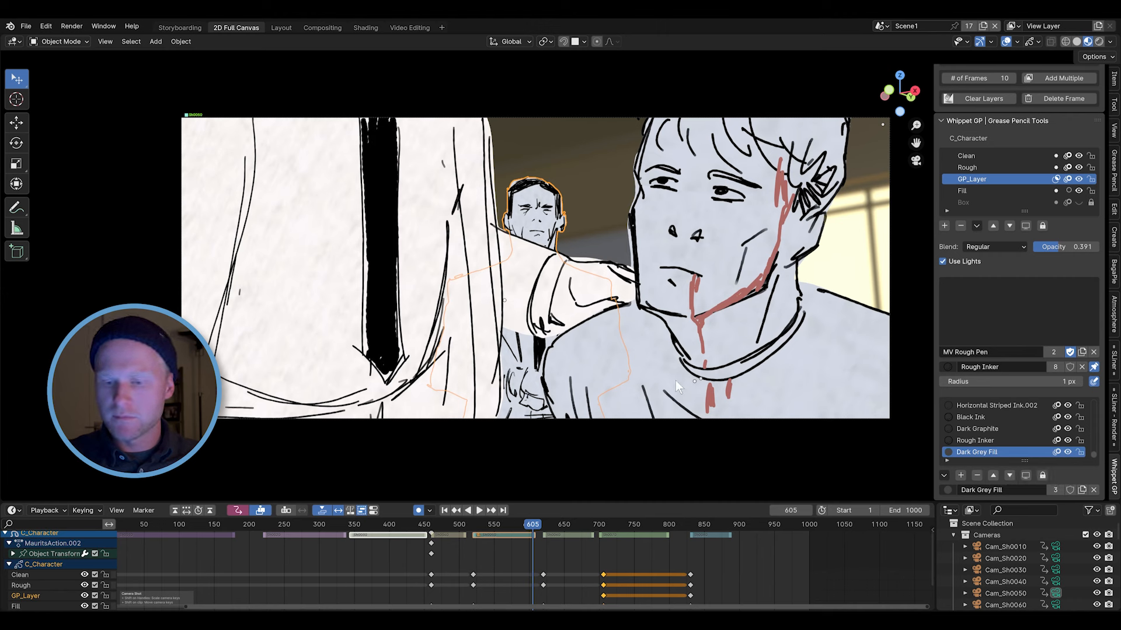
left_click(646, 356)
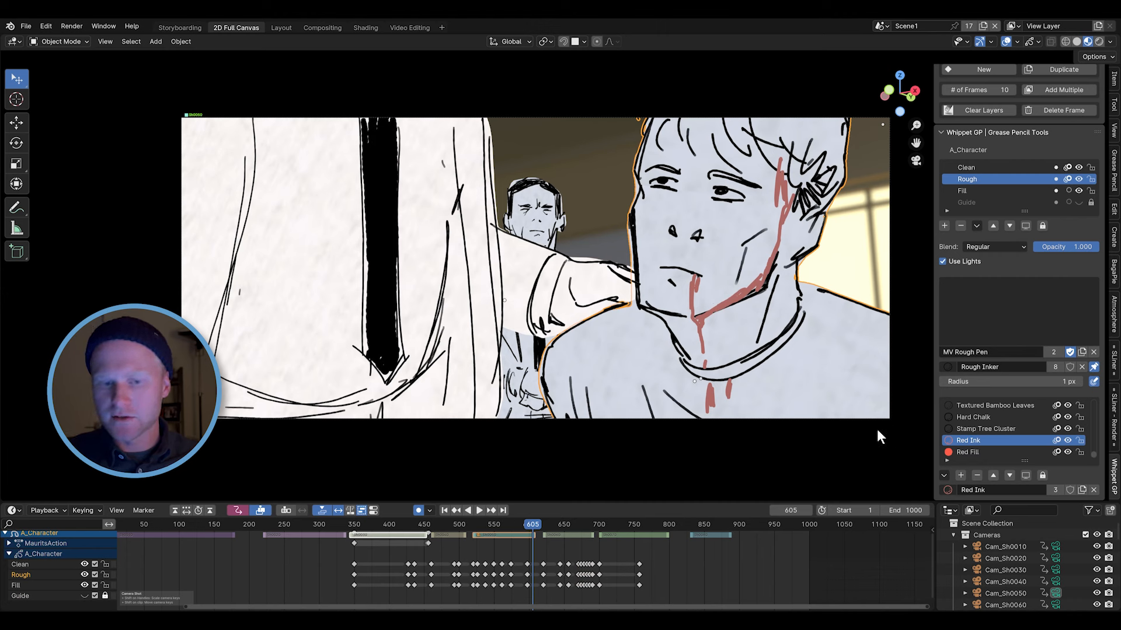
left_click(550, 230)
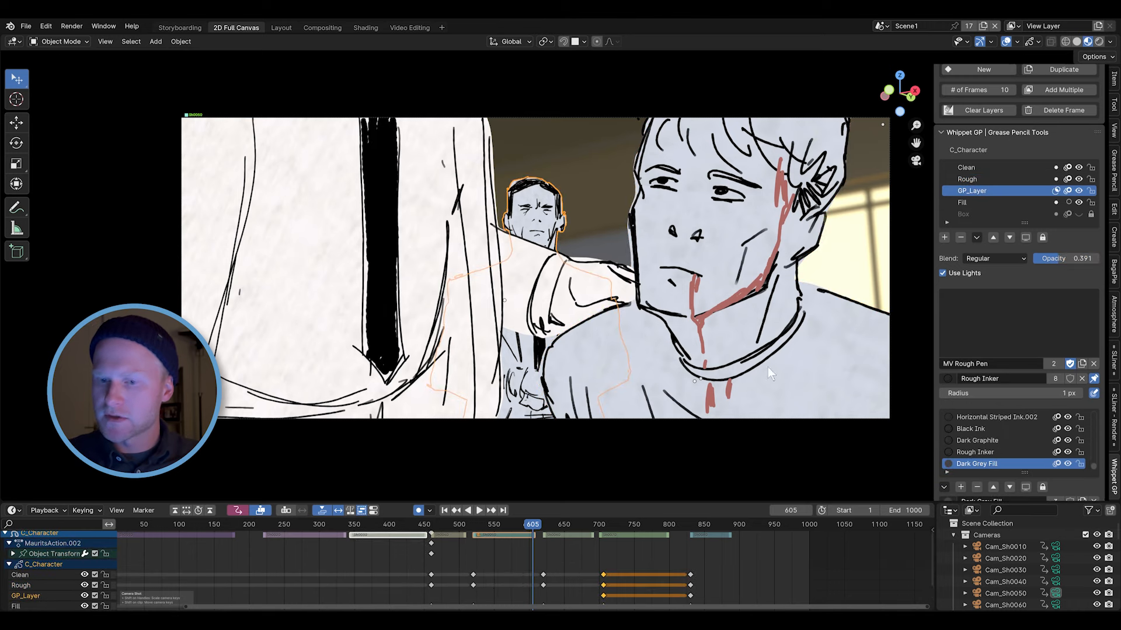
Enter Draw Mode on C_Character and choose the MV DrawFill brush.
key("ctrl+Tab")
left_click(959, 330)
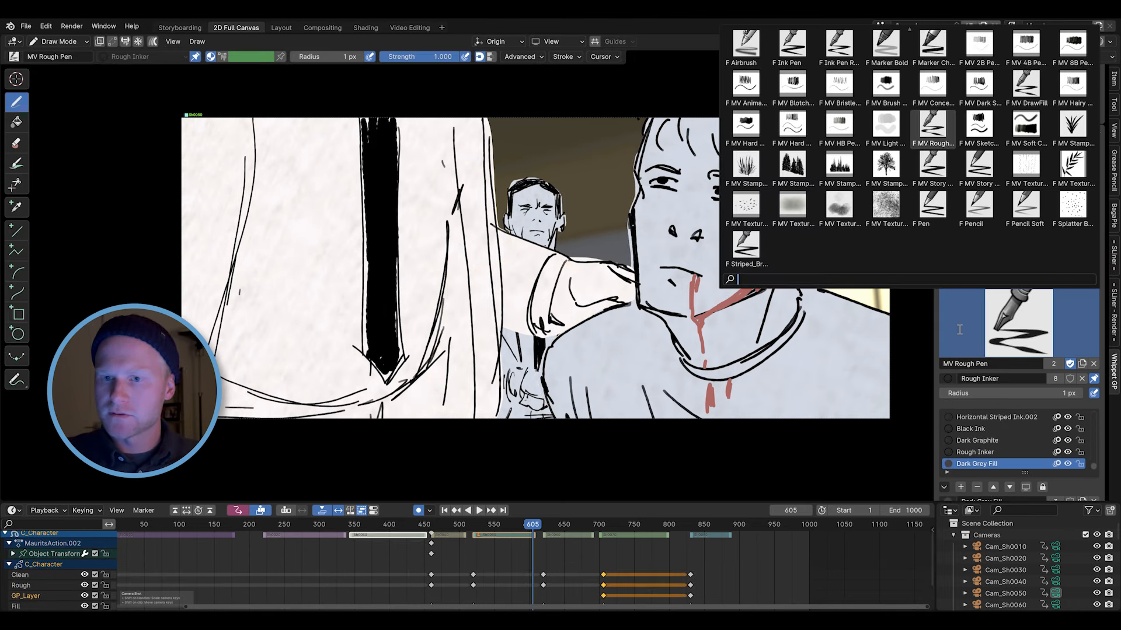
type("draw")
left_click(748, 55)
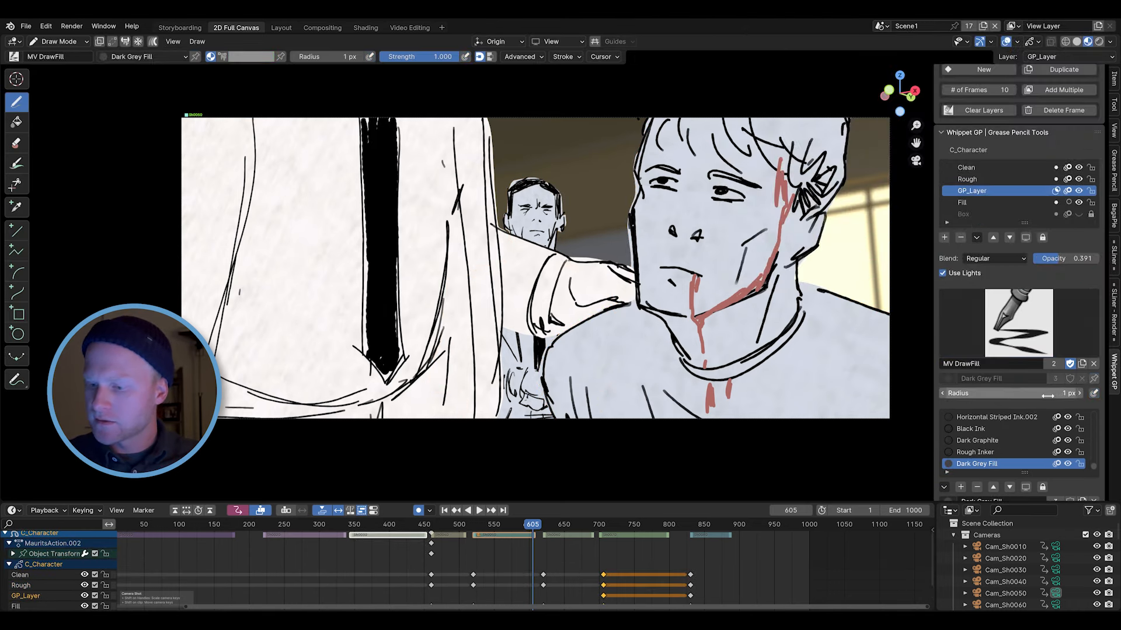
Add a new material slot to C_Character and assign the existing Red Ink material to it.
scroll(1092, 443, "down", 1)
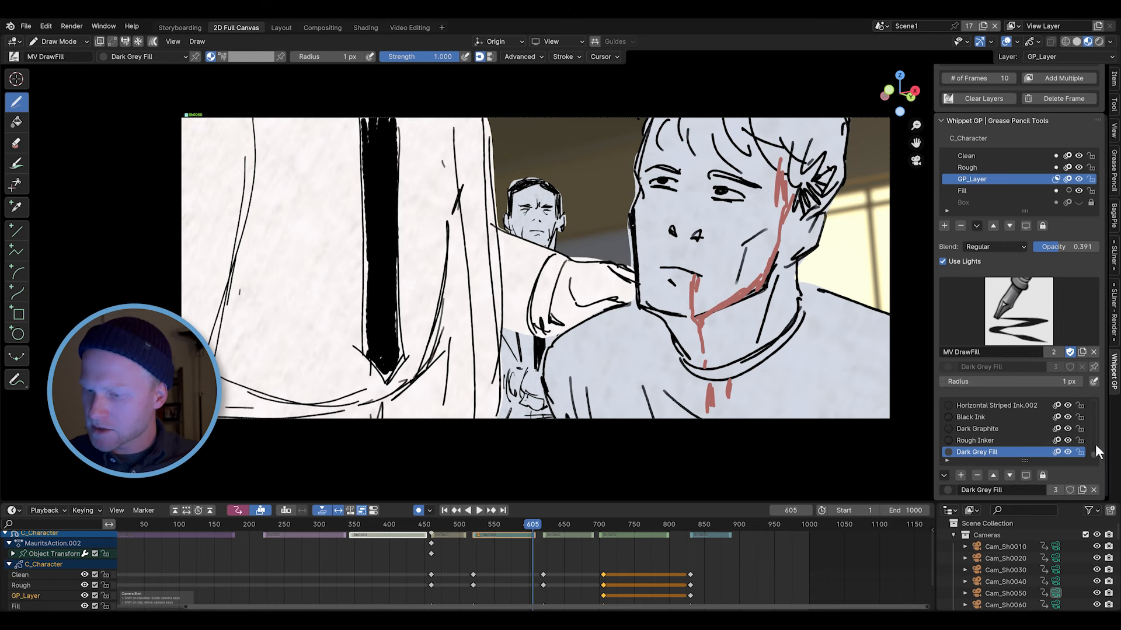
mouse_move(1095, 455)
left_mouse_down()
mouse_move(1096, 407)
mouse_move(1093, 461)
left_mouse_up()
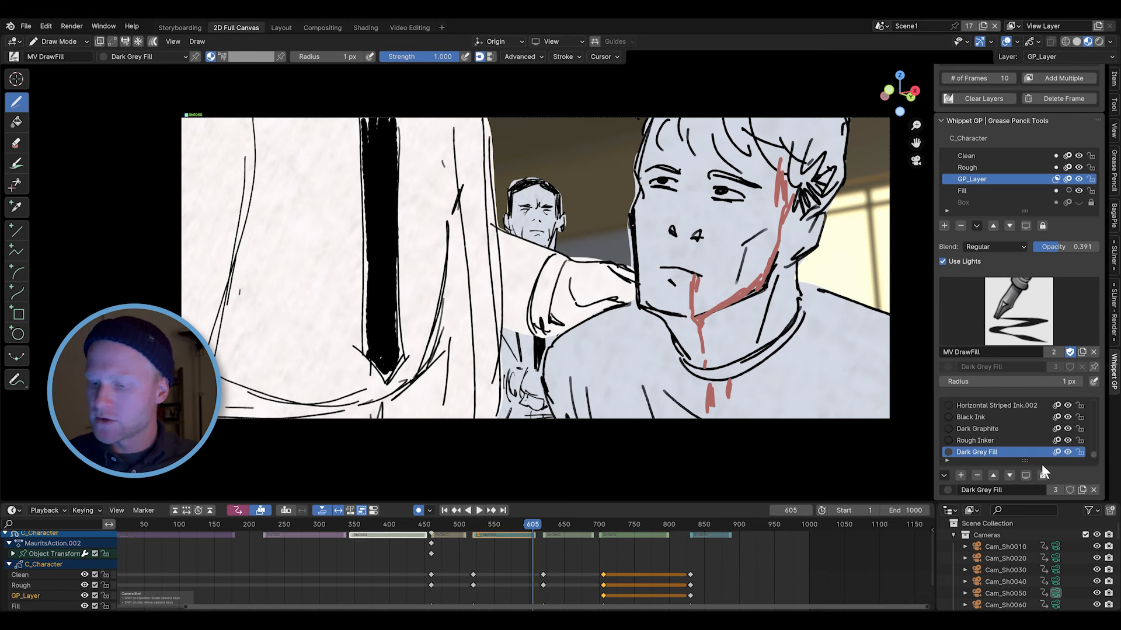
left_click(960, 475)
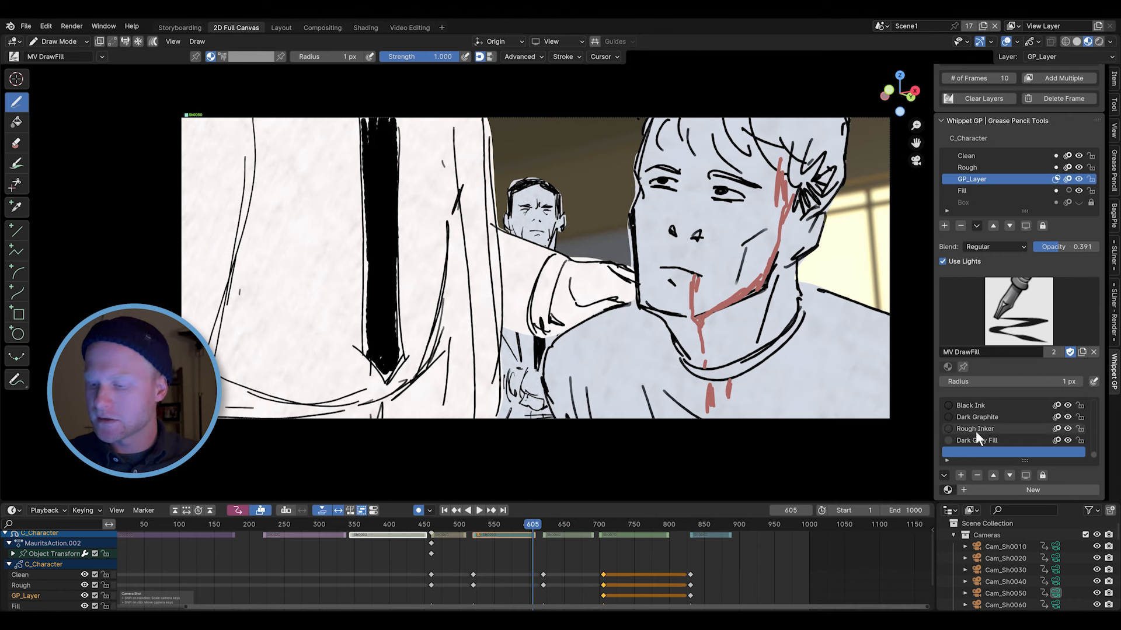
left_click(948, 489)
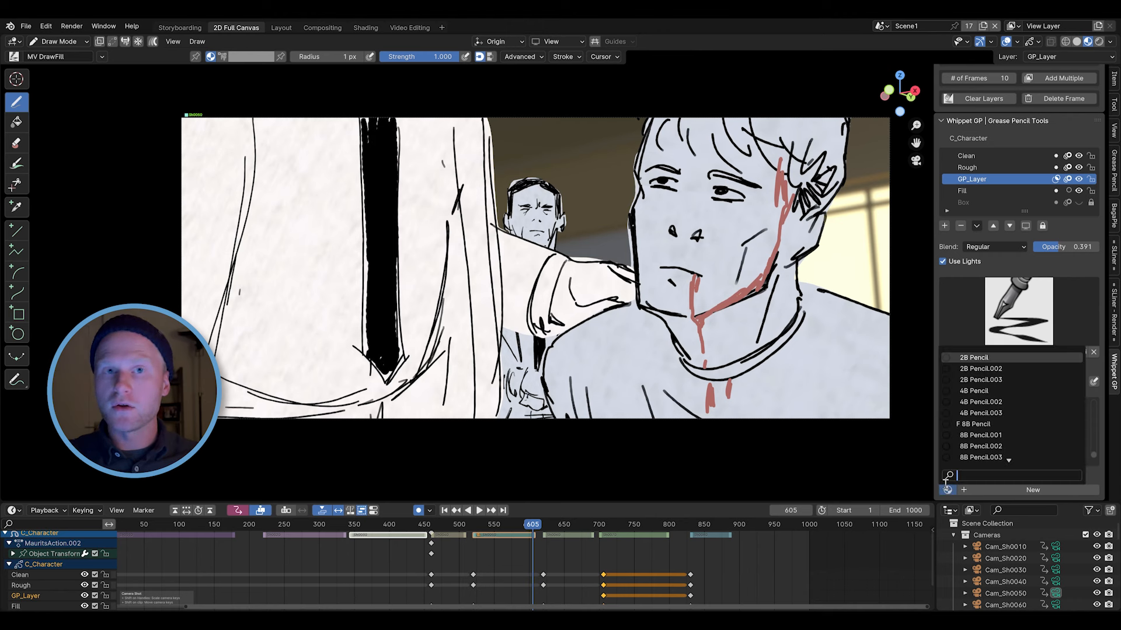
type("red")
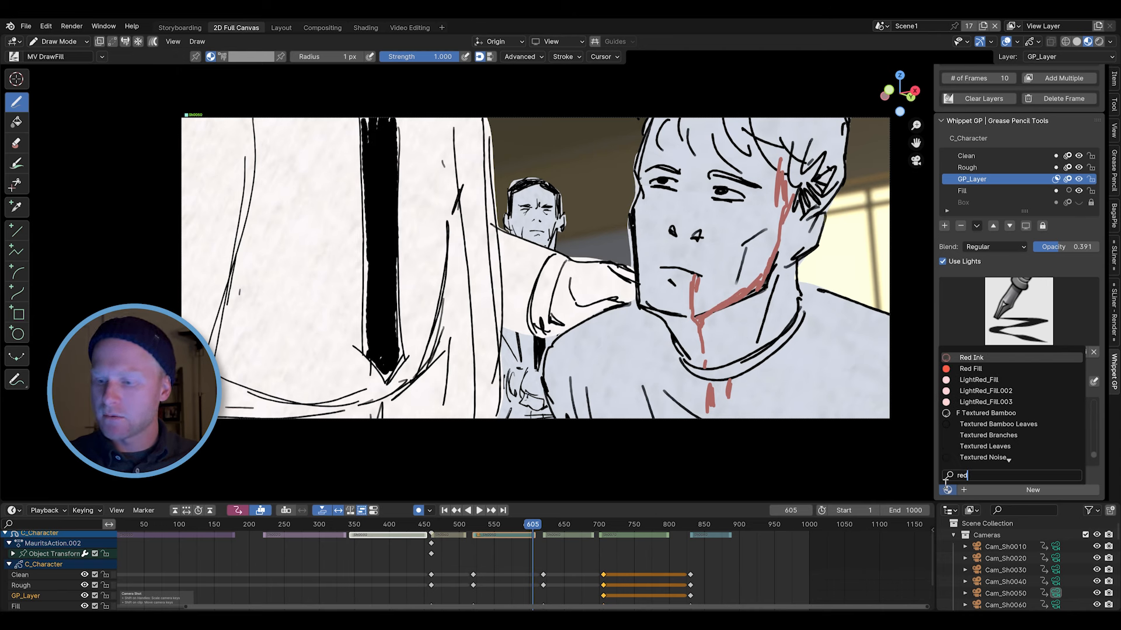
key("Return")
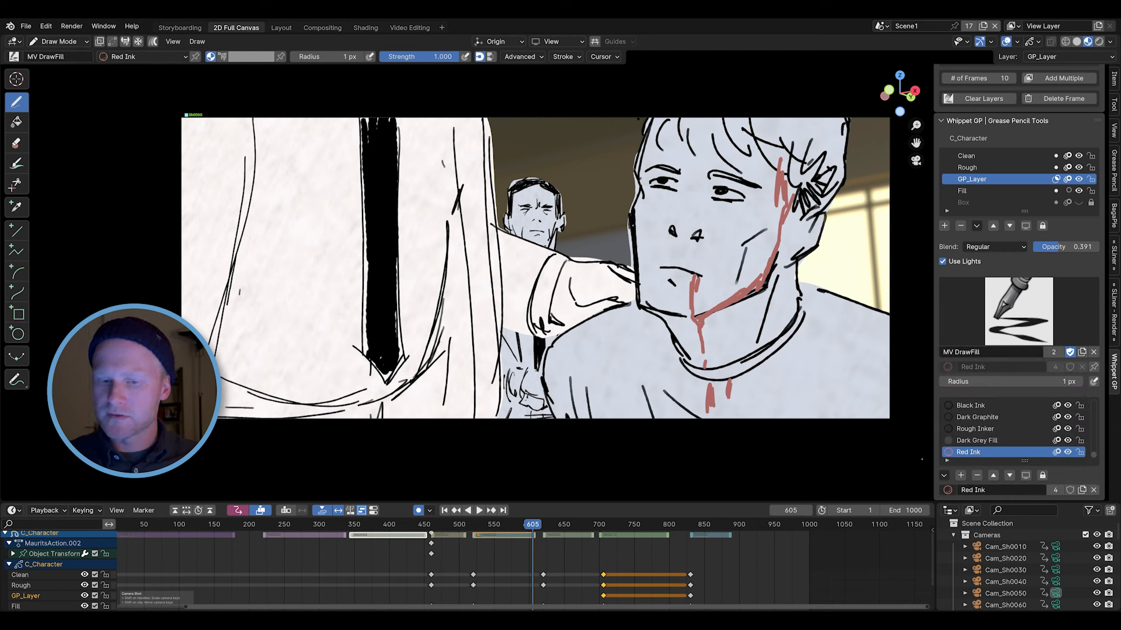
Try a red stroke beside the background man's face and add a keyframe on C_Character's layers at frame 605.
right_click(576, 232)
left_click_drag(549, 214, 547, 233)
right_click(576, 231)
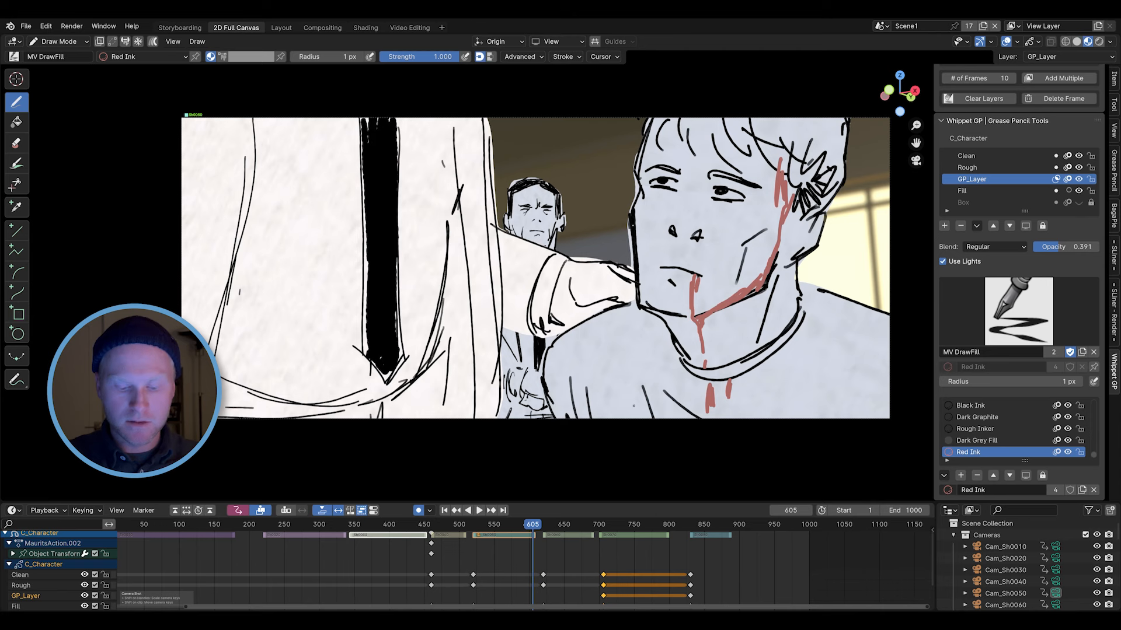
scroll(664, 564, "down", 2)
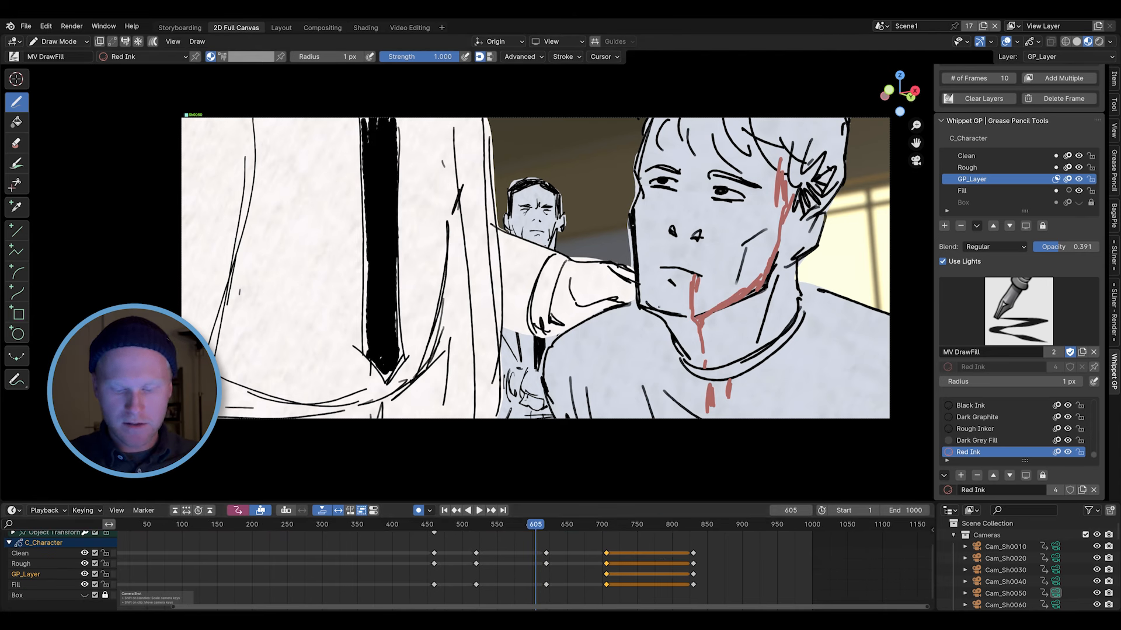
key("shift+i")
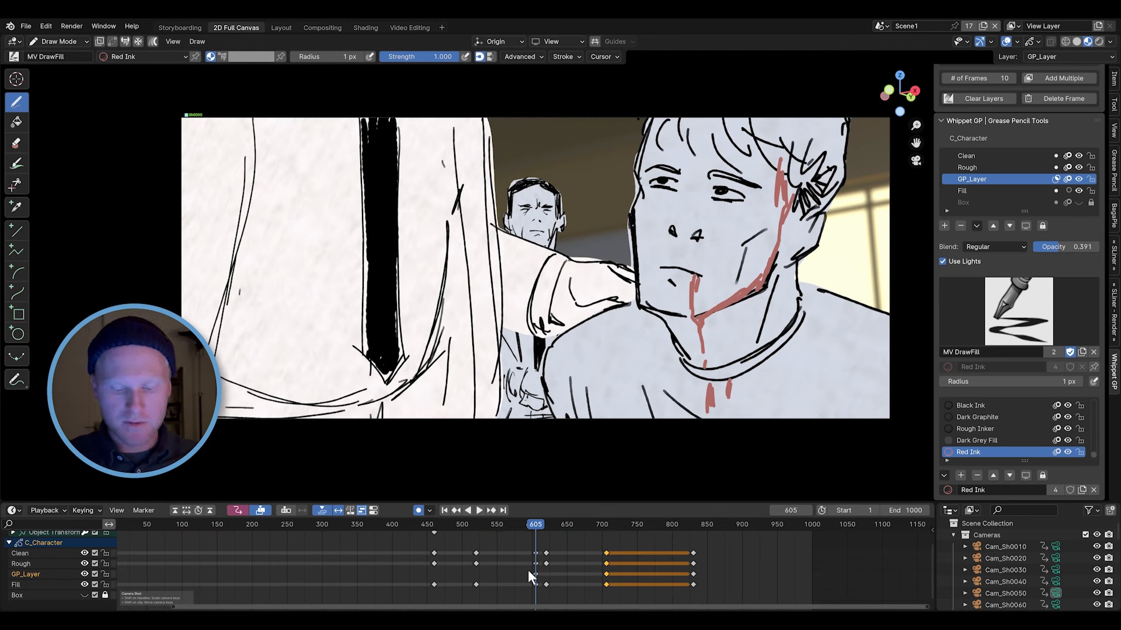
left_click(477, 585, "alt")
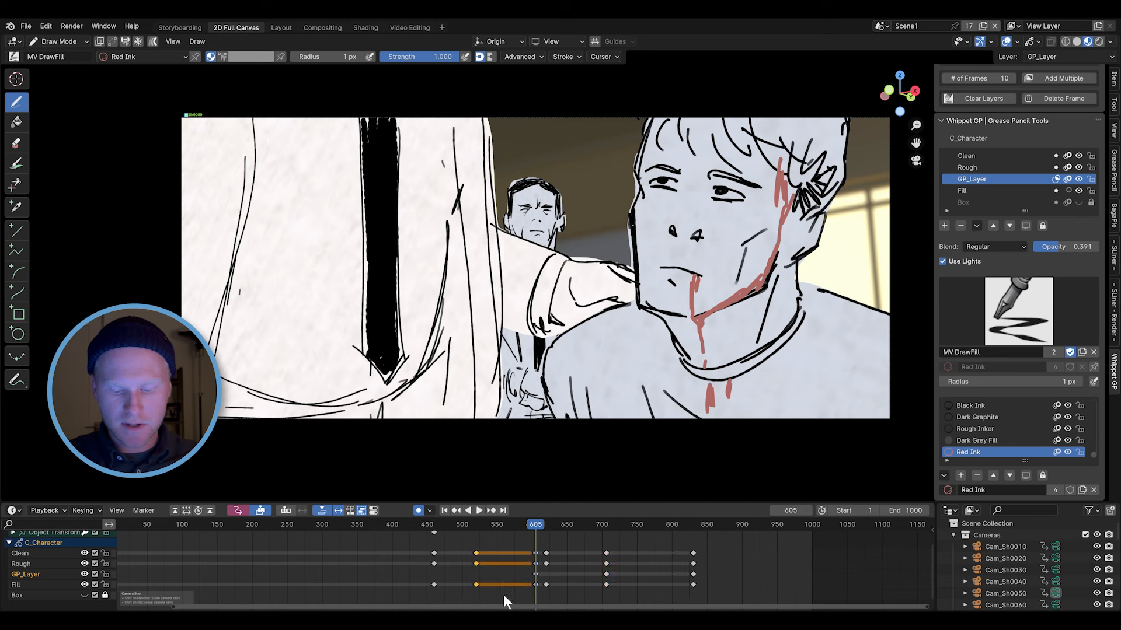
Draw two Red Ink blood strokes on the background man's face on the Rough layer.
left_click(982, 168)
left_click(968, 452)
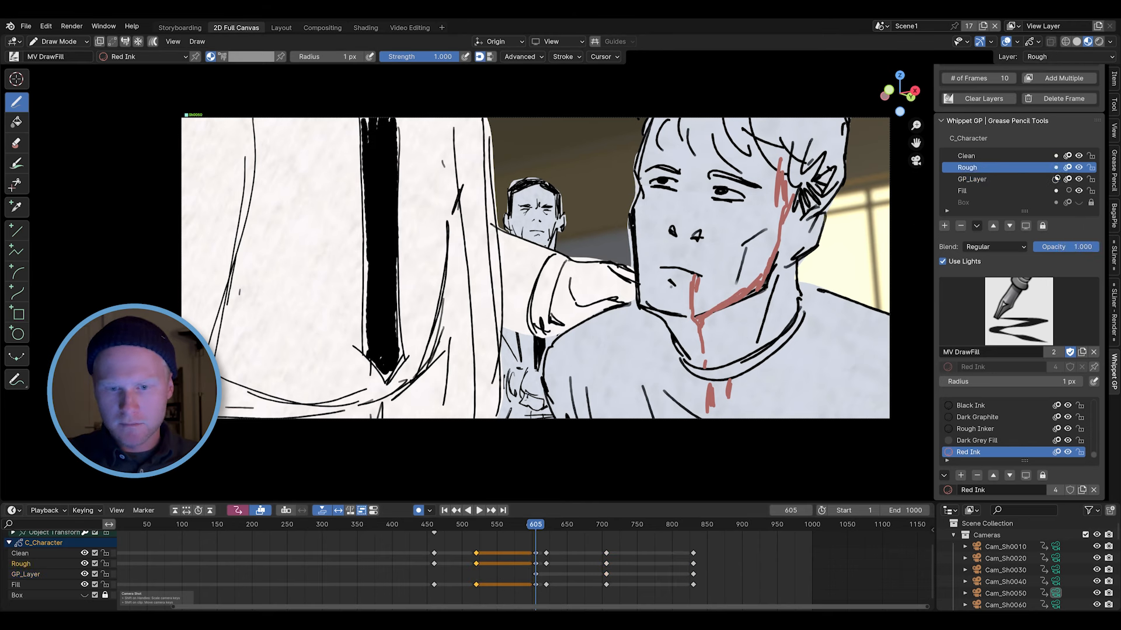
left_click_drag(552, 214, 550, 233)
mouse_move(546, 185)
left_mouse_down()
mouse_move(547, 204)
mouse_move(522, 231)
left_mouse_up()
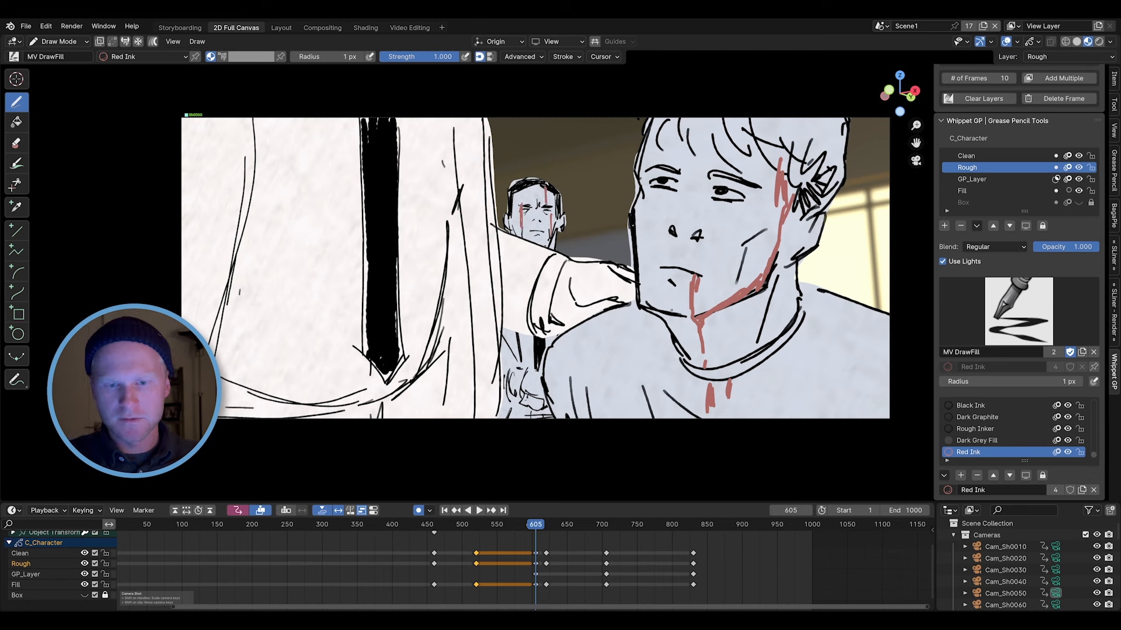
Undo the red face strokes and the keyframe added at frame 605.
key("ctrl+z")
key("ctrl+z")
key("ctrl+z")
key("ctrl+z")
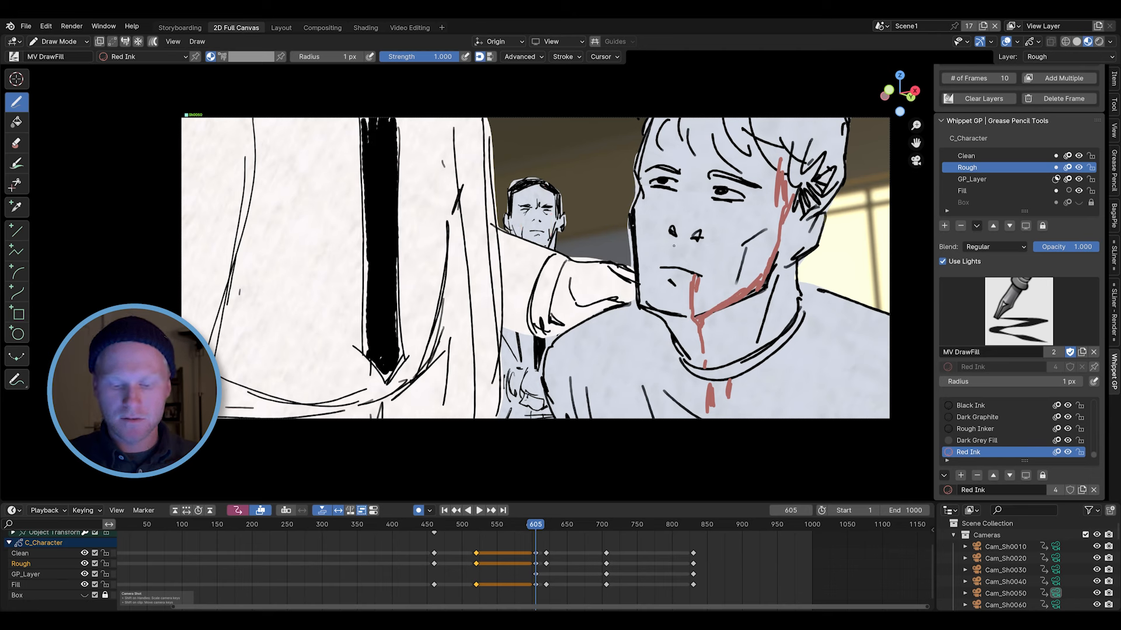
key("ctrl+z")
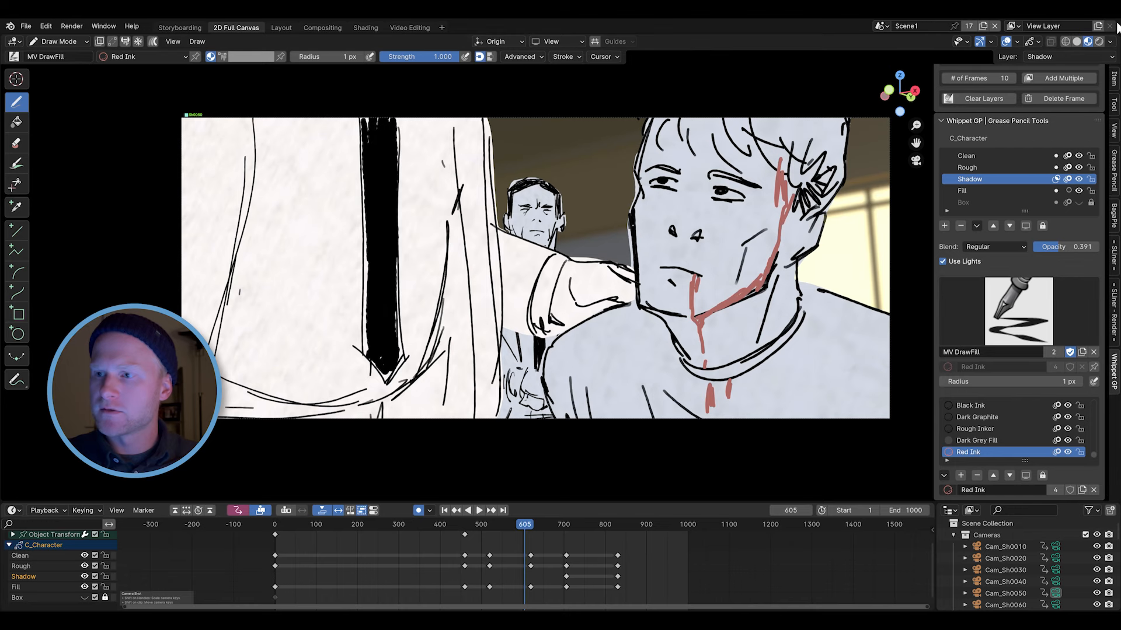
Open a Properties editor beside the viewport and review C_Character's layer settings and its Red Ink material settings.
left_click_drag(1117, 35, 892, 59)
left_click(907, 42)
left_click(855, 86)
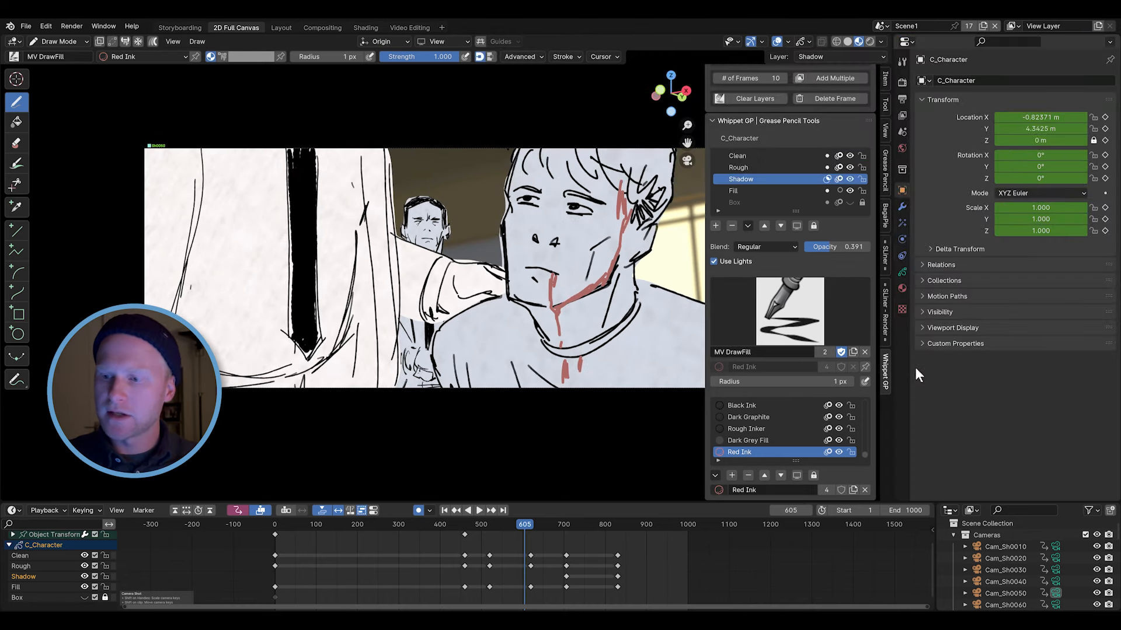
left_click(902, 273)
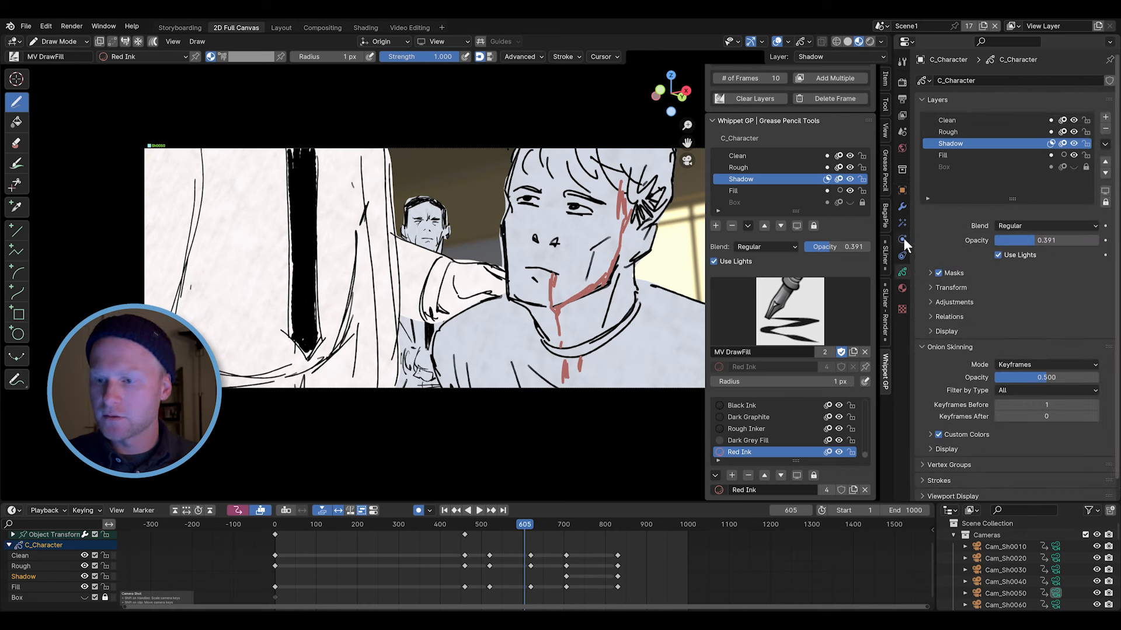
left_click(902, 288)
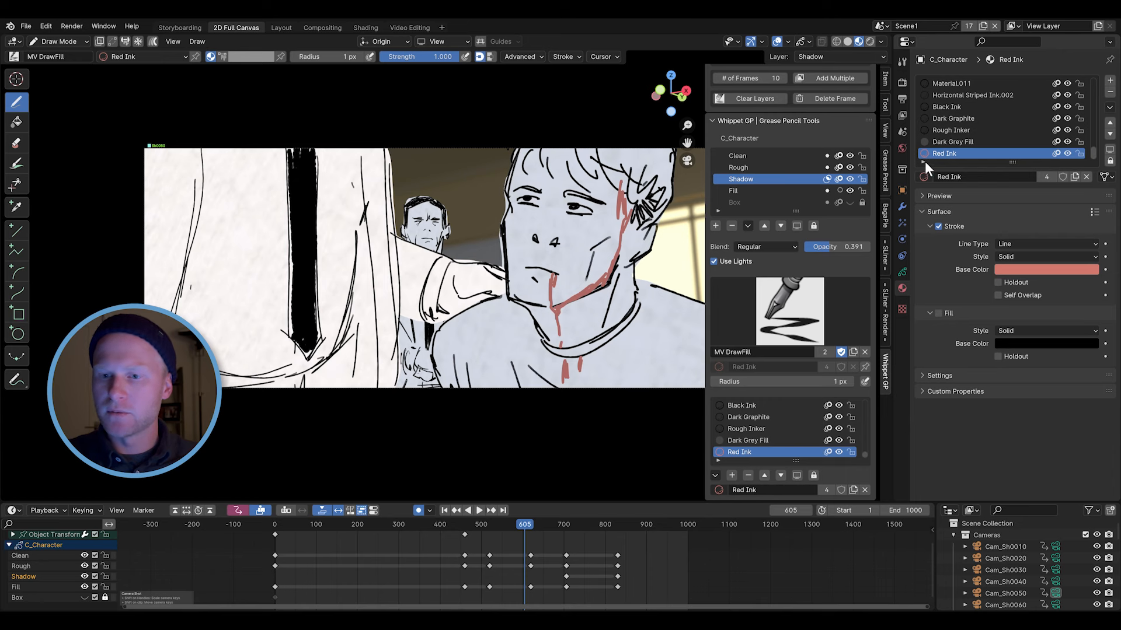
Review the standard brush settings of MV DrawFill, then return to the Whippet GP tools.
left_click(885, 102)
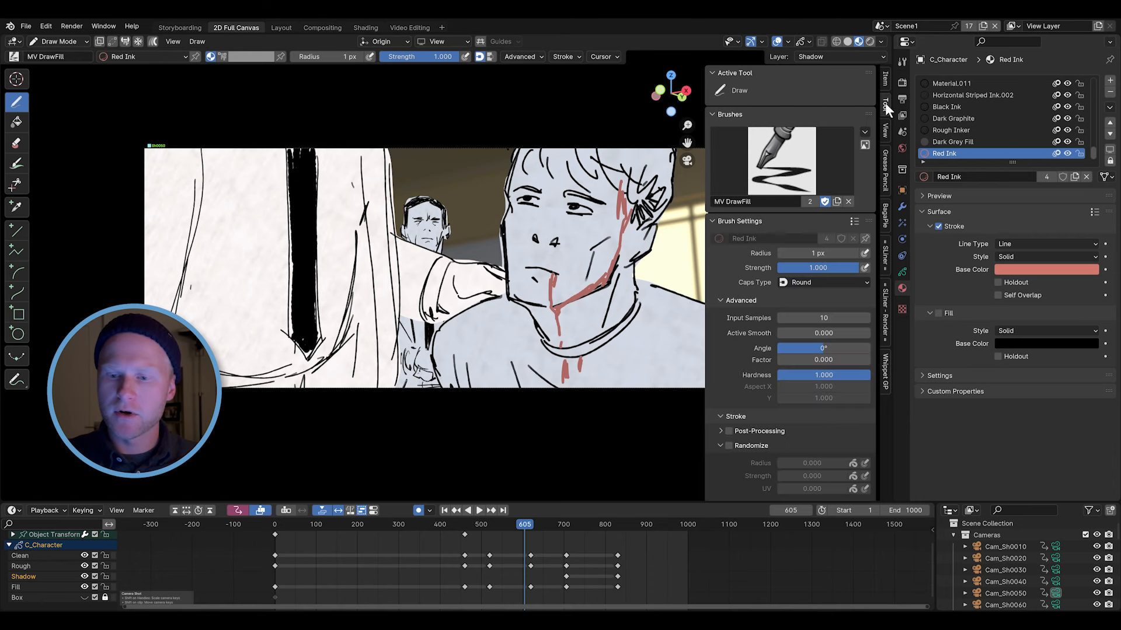
left_click(754, 173)
left_click(790, 178)
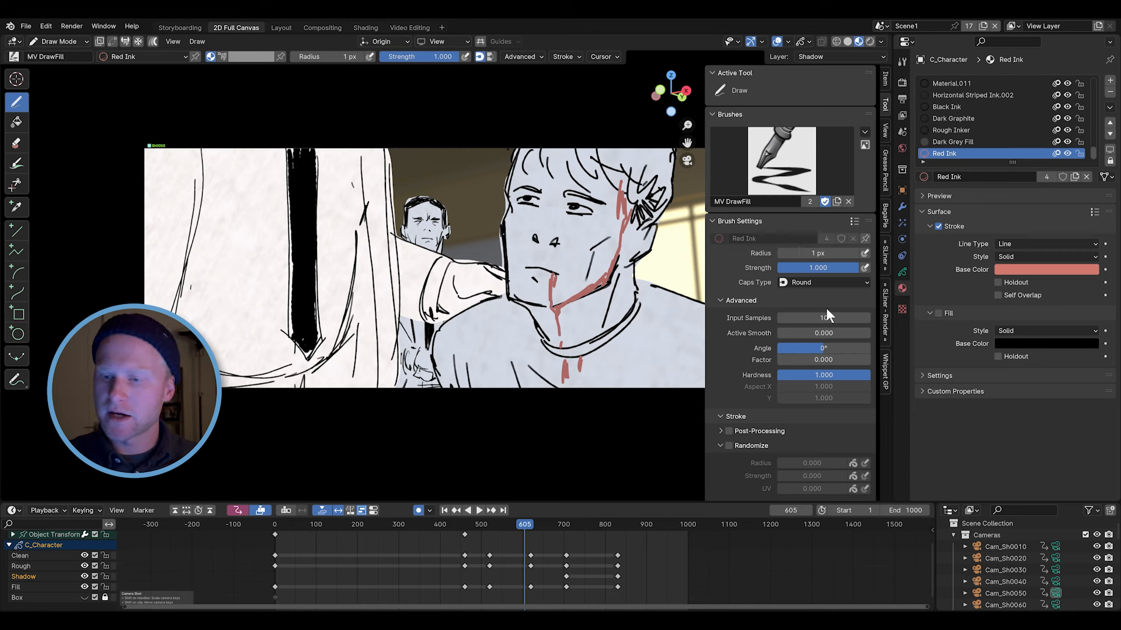
left_click(884, 374)
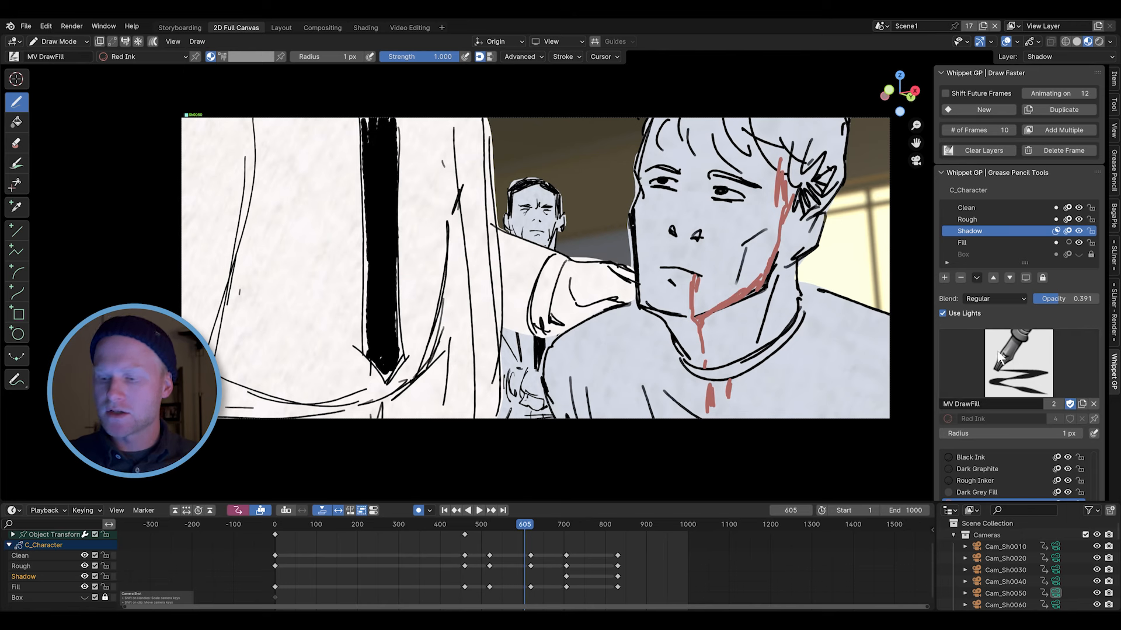
Switch the brush colour source to Color Attribute and back to Material.
scroll(999, 462, "down", 3)
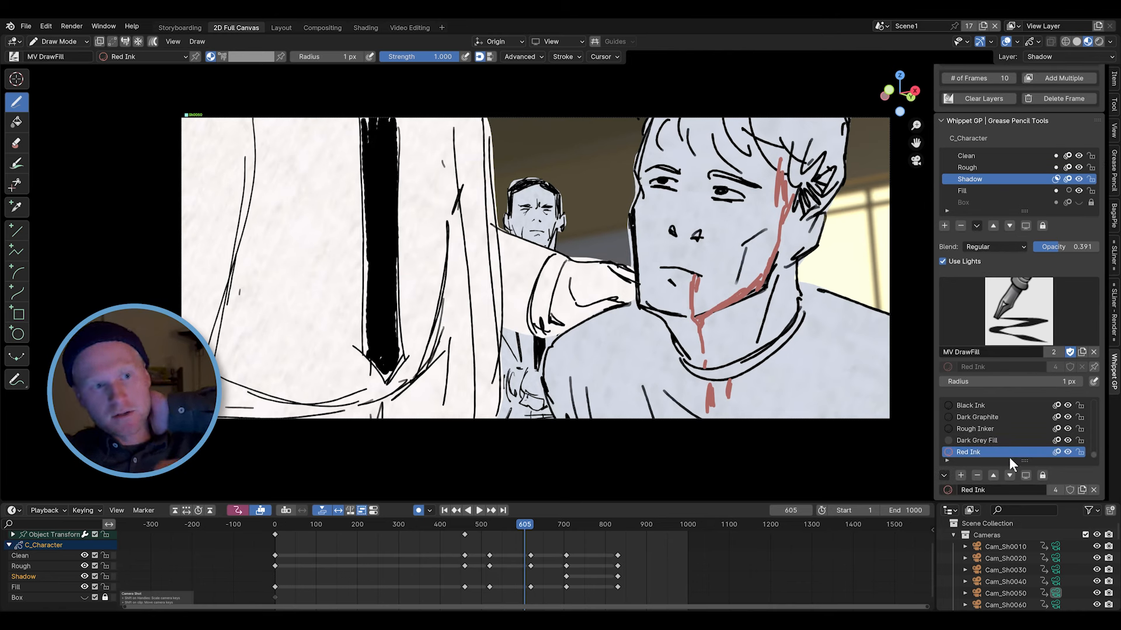
left_click(220, 56)
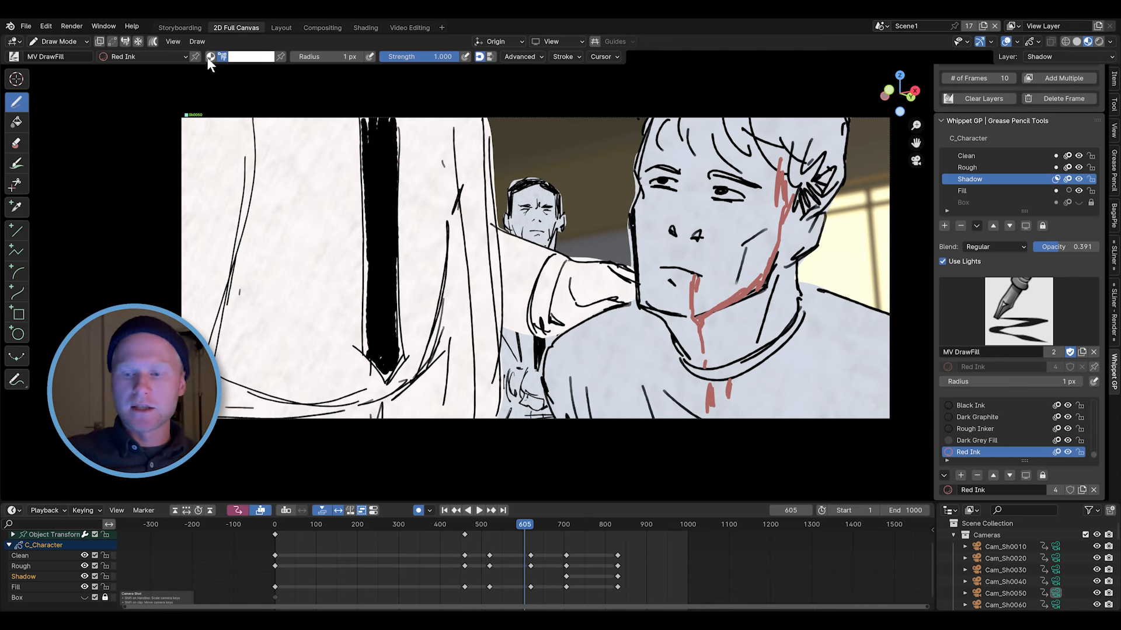
left_click(210, 57)
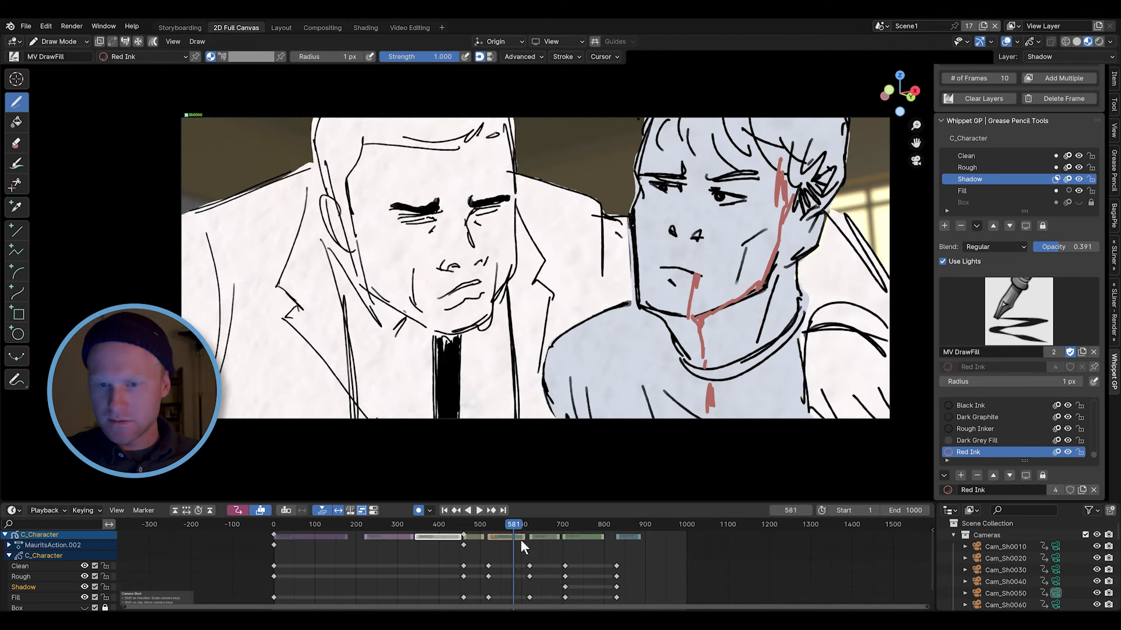
Play back the animation, go to frame 706 and review the Draw Faster frame options.
key("space")
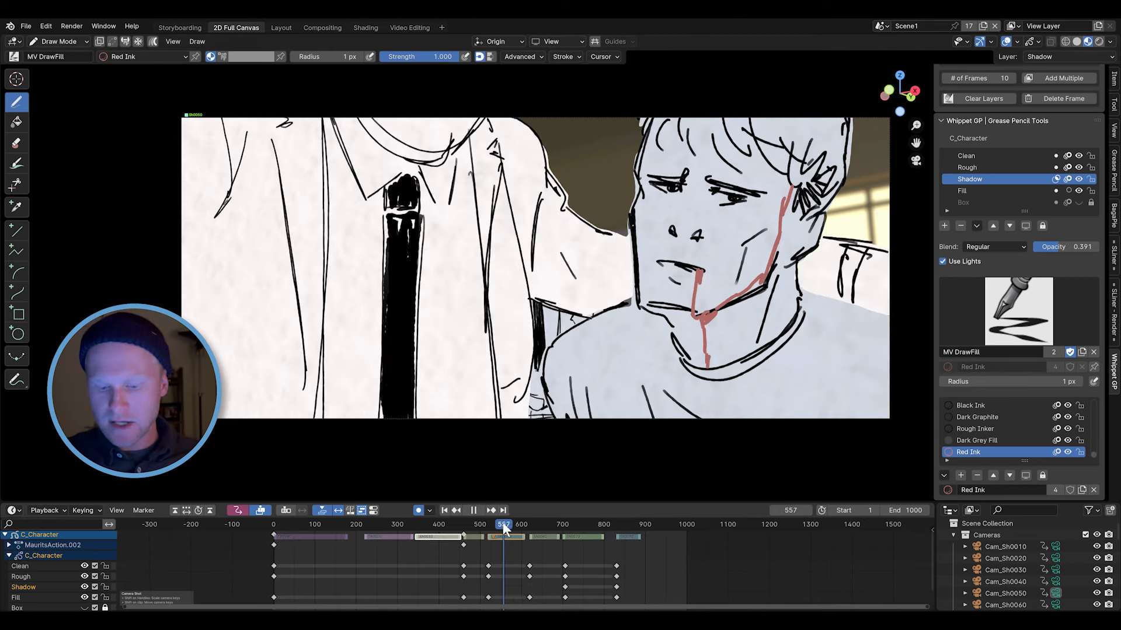
left_click_drag(600, 548, 565, 552)
scroll(986, 334, "up", 2)
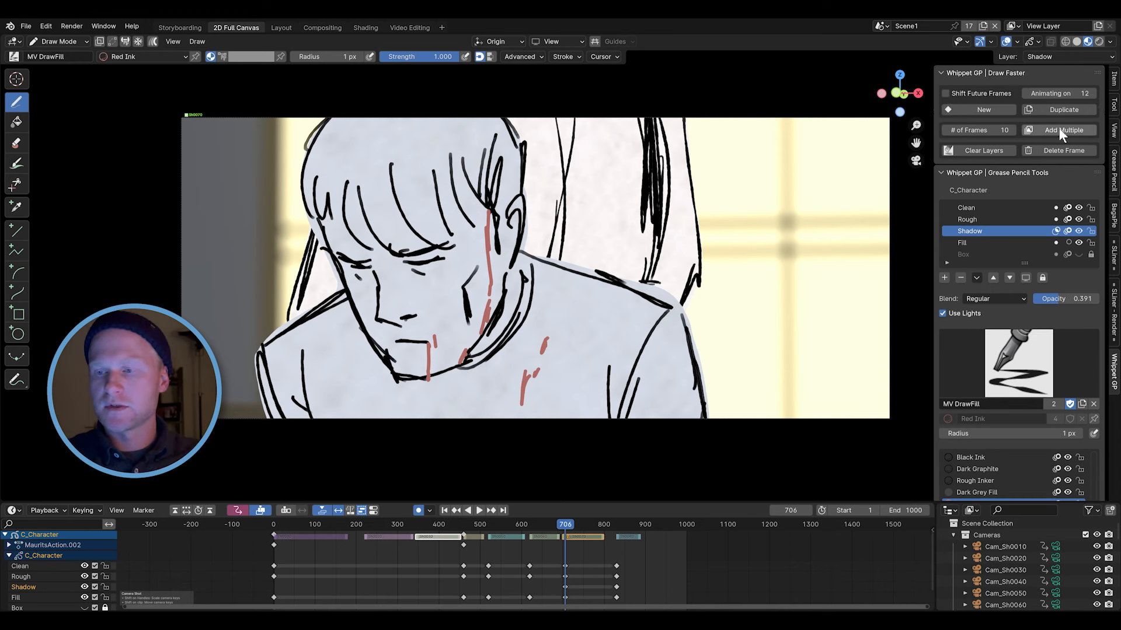
left_click(986, 92)
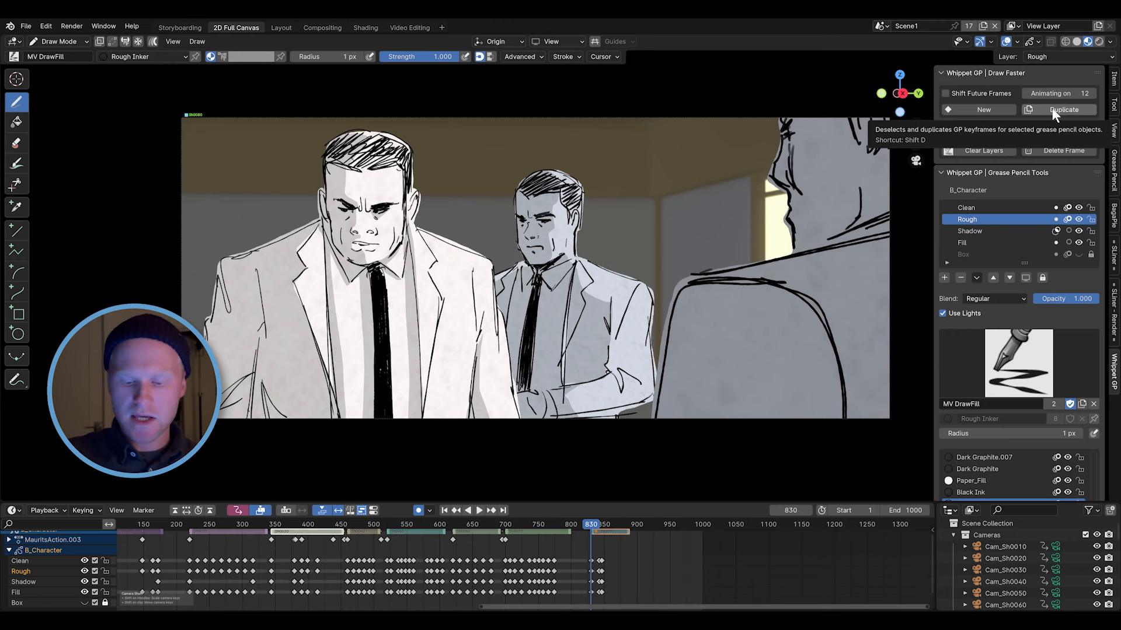
Jump between B_Character's keyframes around frame 830, then scrub back to frame 714.
key("Down")
key("Down")
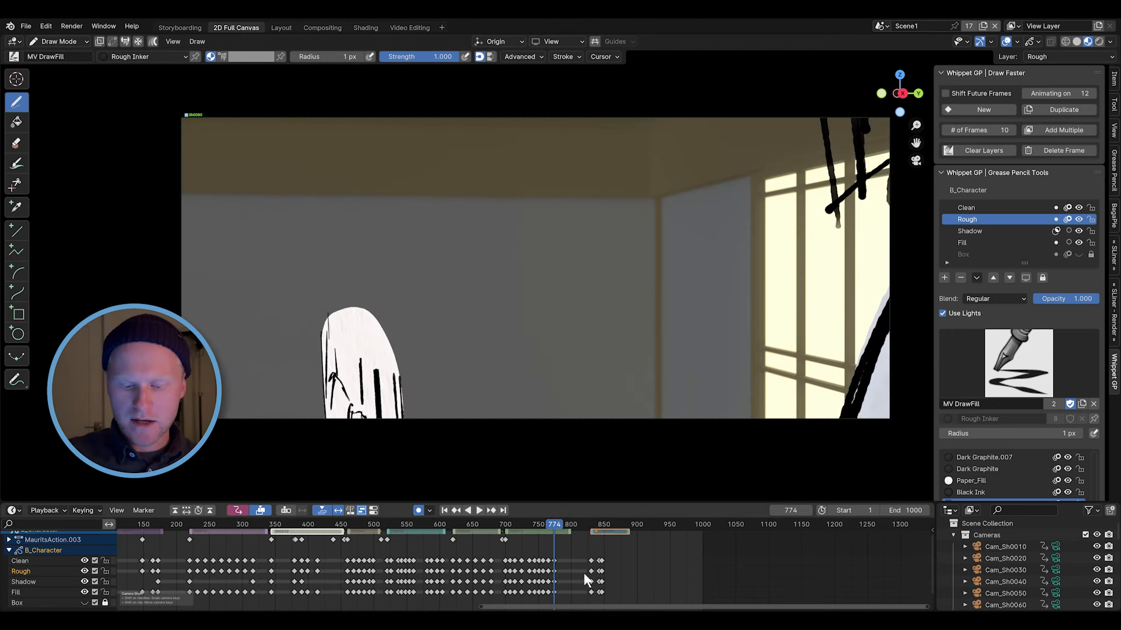
key("Up")
key("Up")
key("Up")
left_click_drag(596, 528, 512, 530)
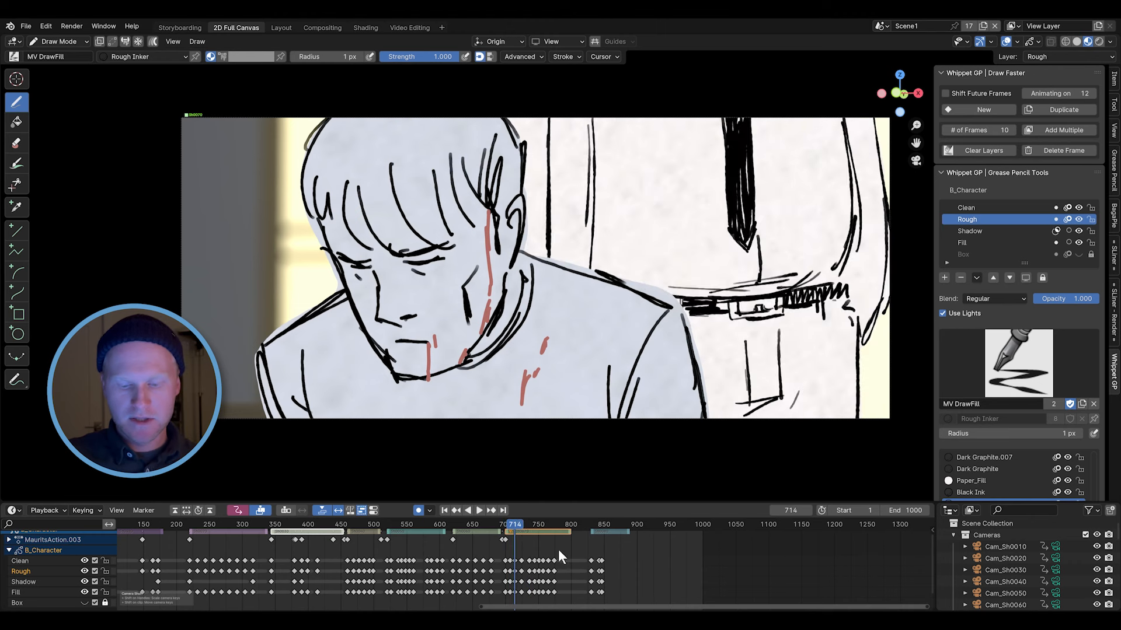
Step forward through B_Character's keyframes from frame 714 to 830, then step back to frame 757.
scroll(560, 562, "up", 2)
key("Up")
key("Up")
key("Up")
key("Up")
key("Up")
key("Up")
key("Up")
key("Up")
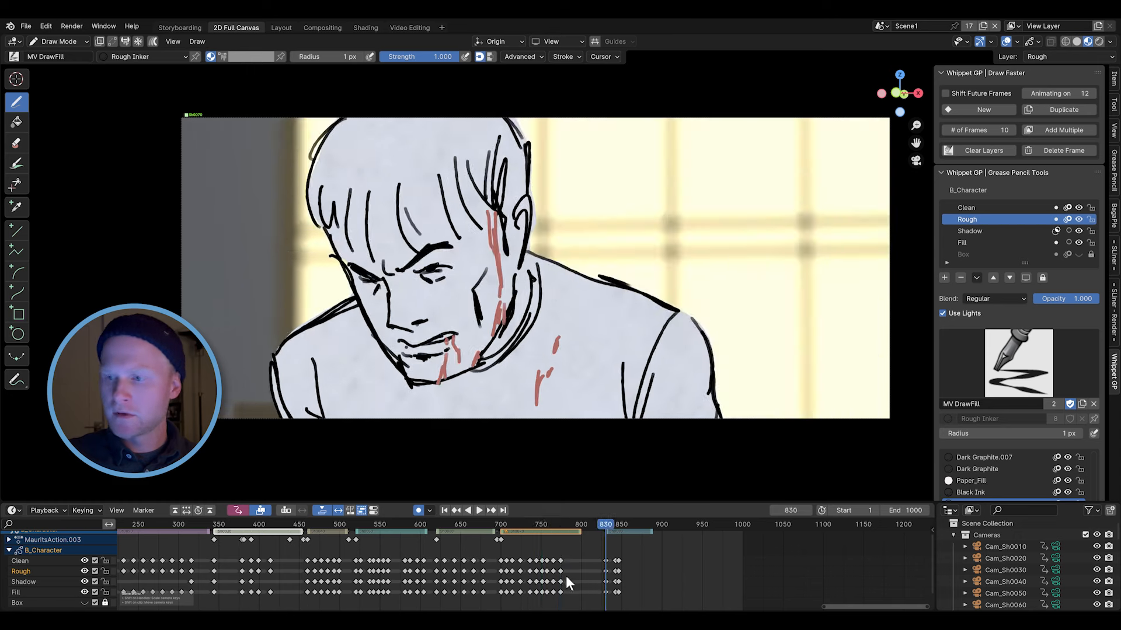
key("Down")
key("Down")
key("Down")
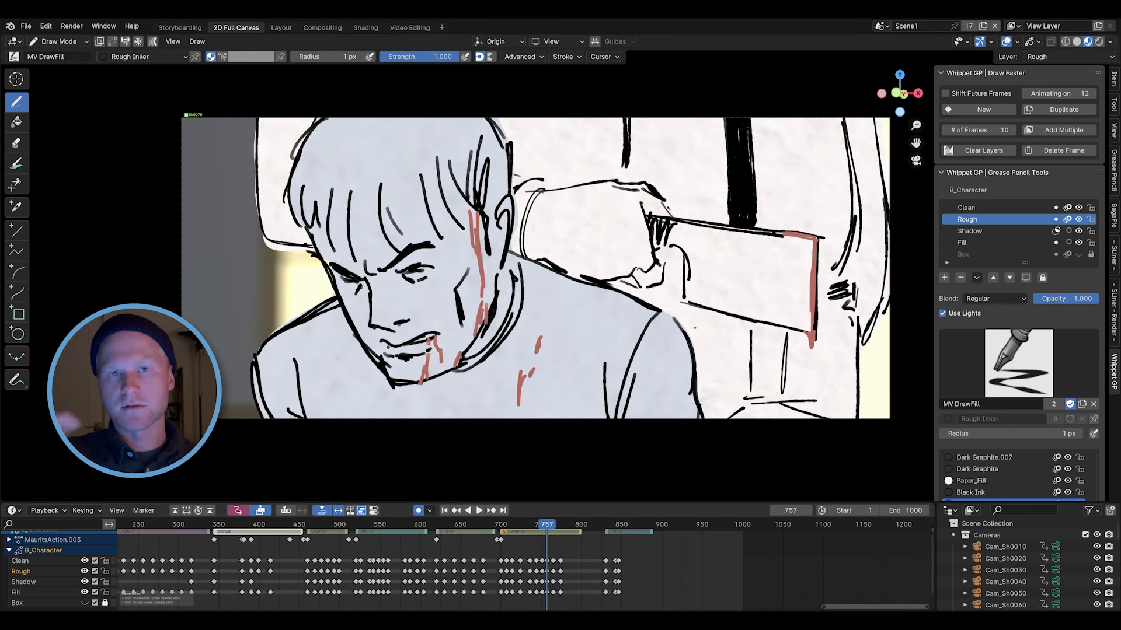
Try clearing B_Character's drawing and deleting its frame at 757, then undo the changes.
key("slash")
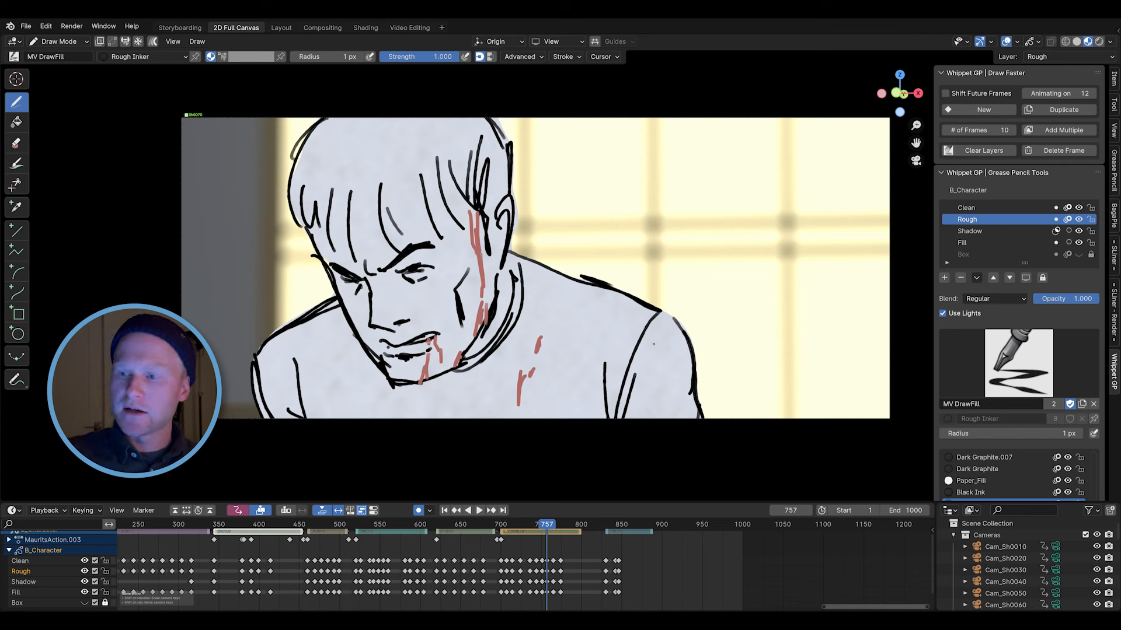
key("slash")
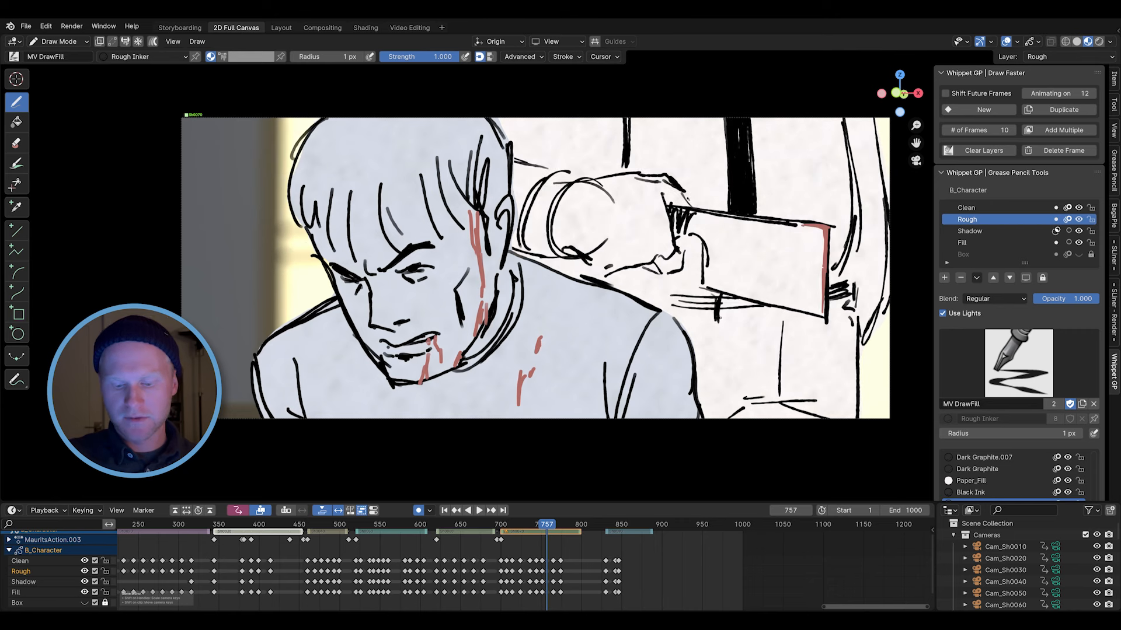
key("ctrl+z")
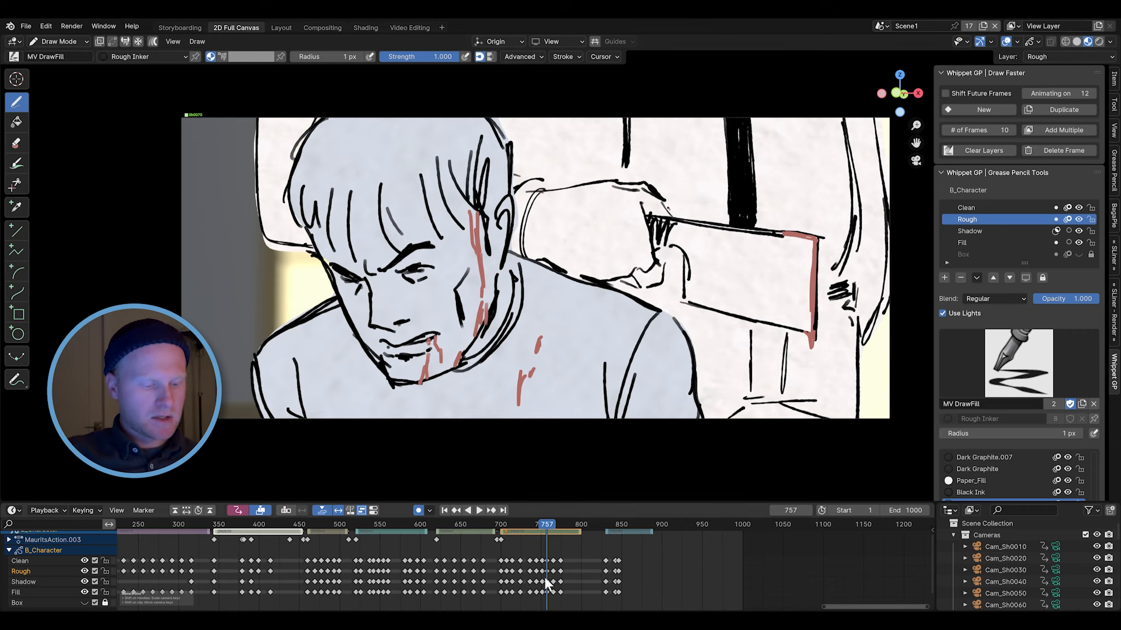
Switch to Object Mode, select B_Character and leave the camera view to see the characters in the 3D room.
middle_click_drag(545, 579, 541, 570)
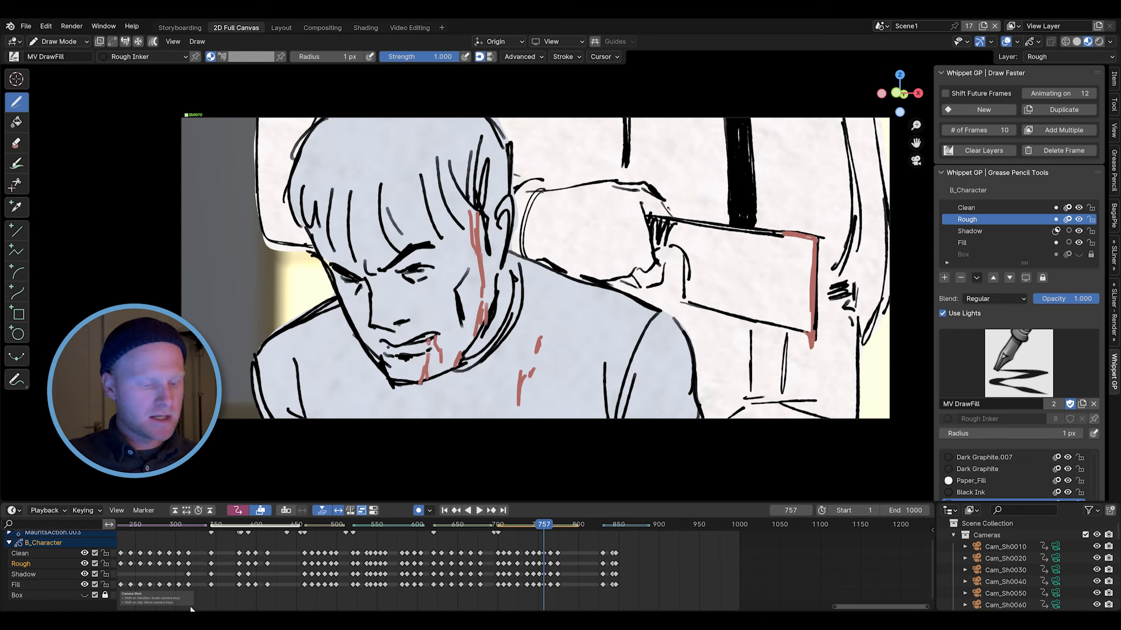
key("ctrl+Tab")
left_click(733, 349)
key("q")
middle_click_drag(755, 355, 721, 416)
middle_click_drag(491, 400, 525, 400)
left_click(84, 595)
middle_click_drag(645, 388, 608, 400)
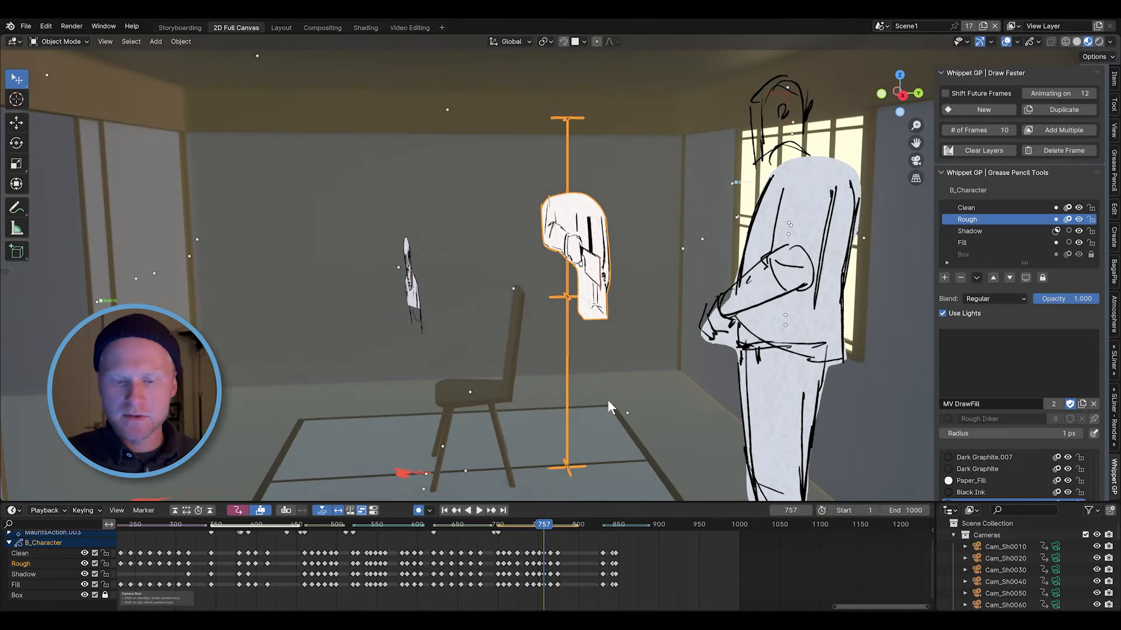
Select A_Character in the 3D room and examine its Guide layer's keyframes across the whole timeline.
middle_click_drag(583, 409, 570, 355)
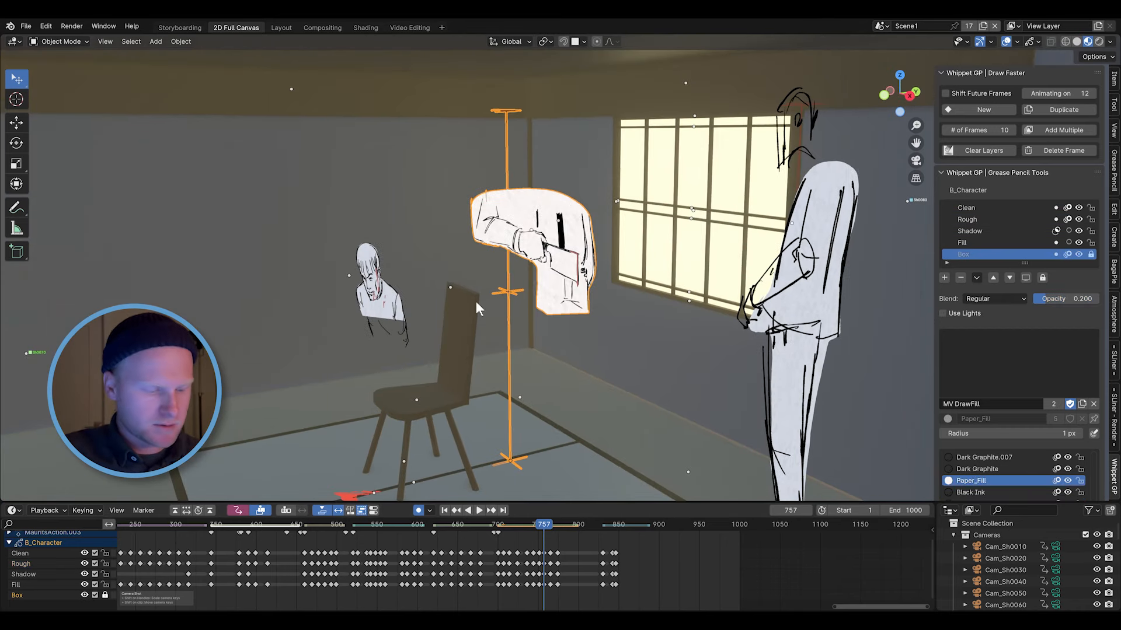
left_click(390, 322)
left_click(85, 585)
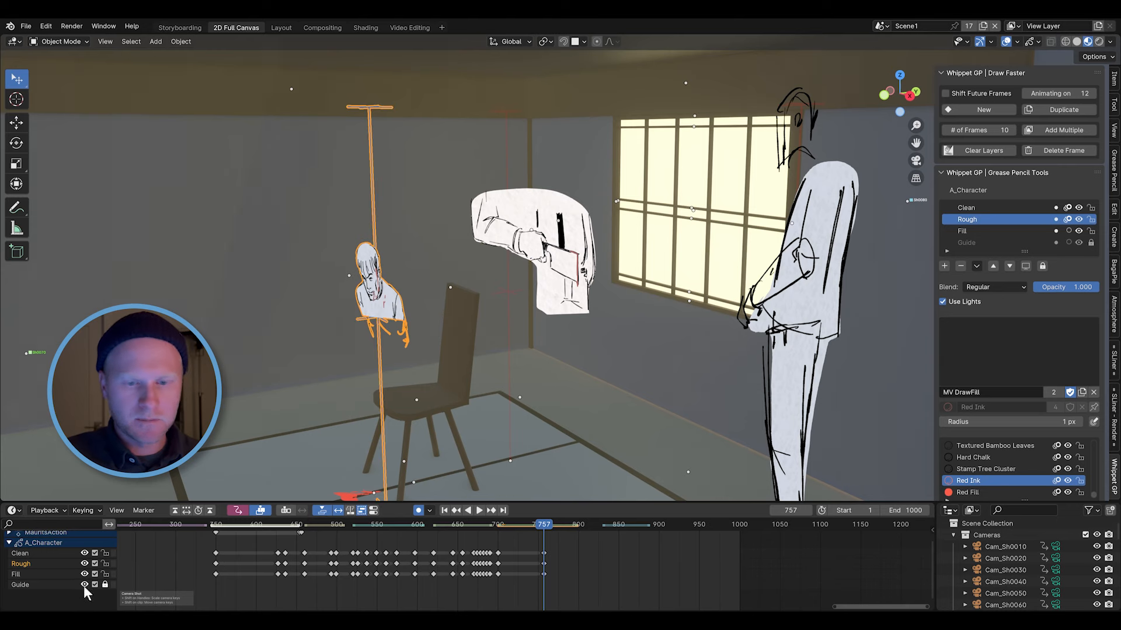
middle_click_drag(620, 406, 654, 396)
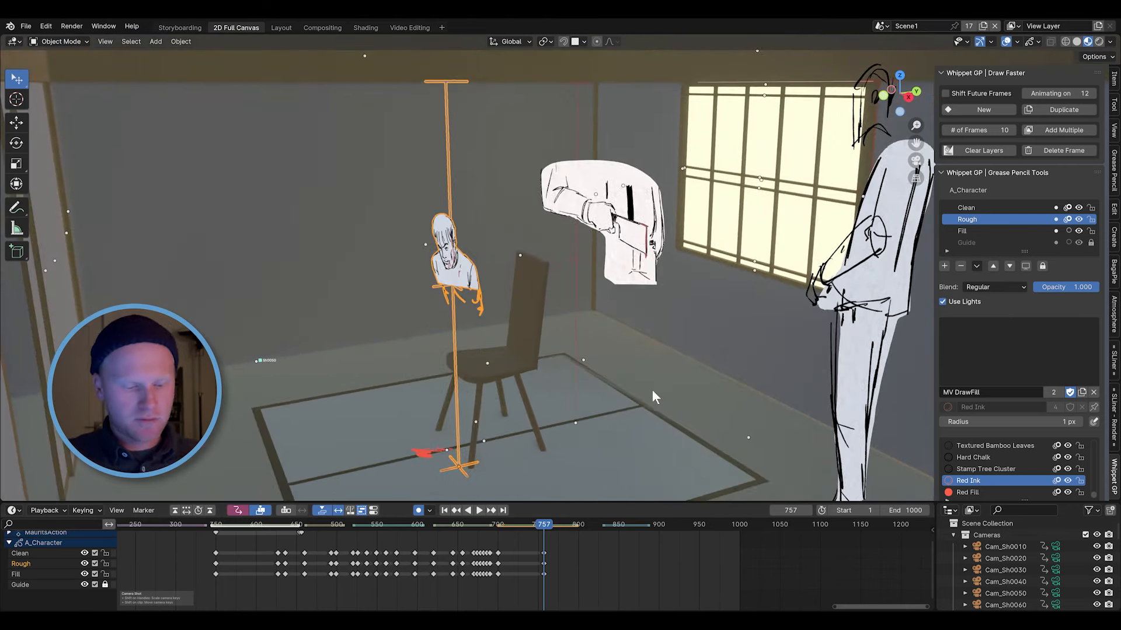
scroll(647, 575, "down", 5)
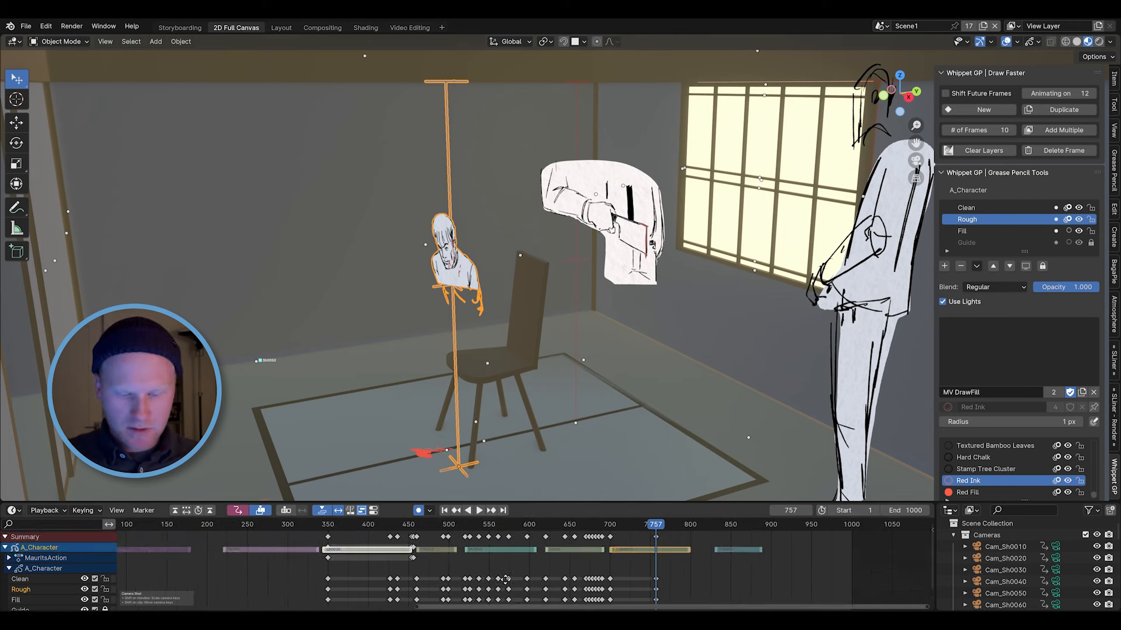
middle_click_drag(646, 574, 690, 575)
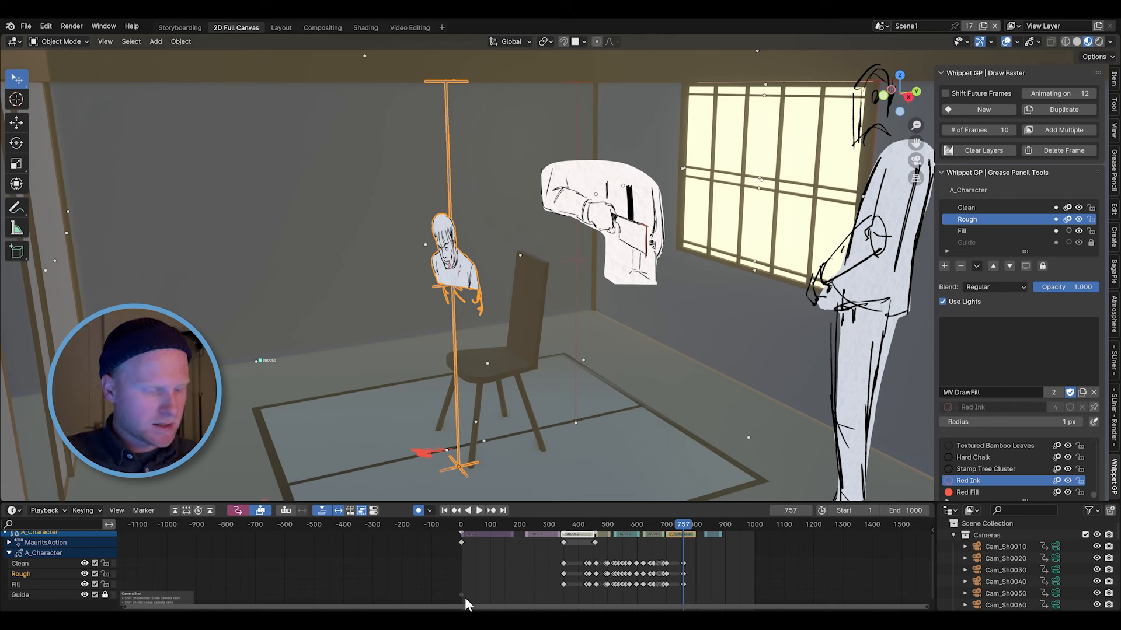
Unlock A_Character's Guide layer and lock it again.
left_click(1091, 243)
left_click(1091, 242)
middle_click_drag(666, 566, 638, 565)
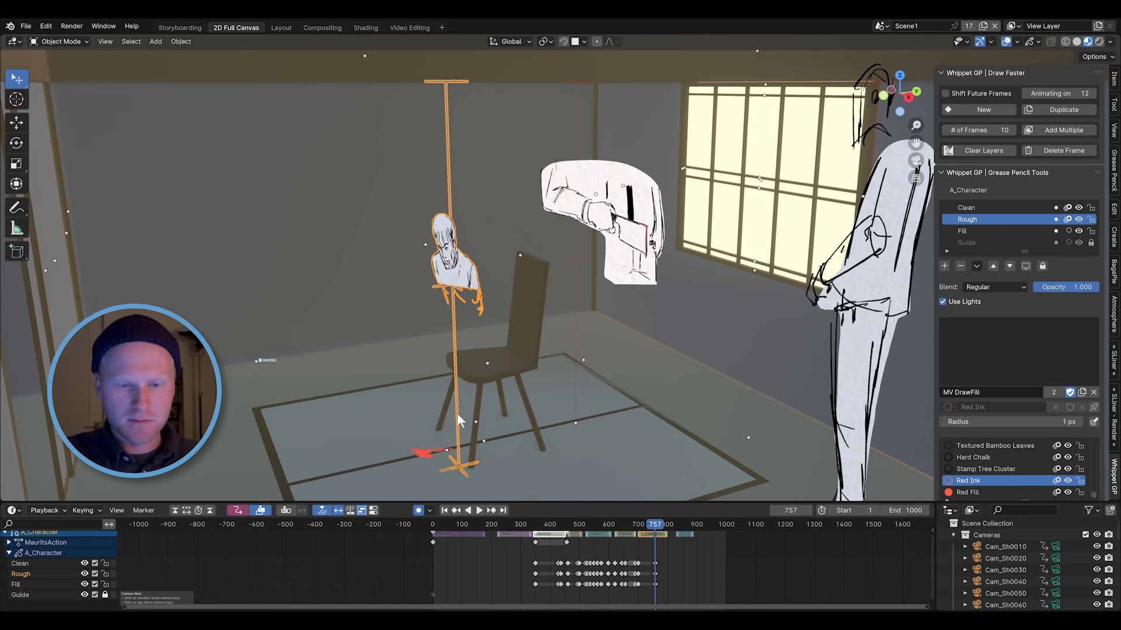
Inspect A_Character and its guide from the side and try moving the object along the Y axis.
middle_click_drag(470, 465, 549, 372)
scroll(540, 351, "up", 4)
middle_click_drag(616, 276, 582, 372, "shift")
mouse_move(548, 303)
middle_mouse_down("shift")
mouse_move(533, 386)
mouse_move(543, 313)
mouse_move(530, 242)
mouse_move(533, 272)
middle_mouse_up("shift")
mouse_move(570, 228)
middle_mouse_down("ctrl")
mouse_move(538, 317)
mouse_move(571, 380)
mouse_move(681, 383)
mouse_move(739, 351)
middle_mouse_up("ctrl")
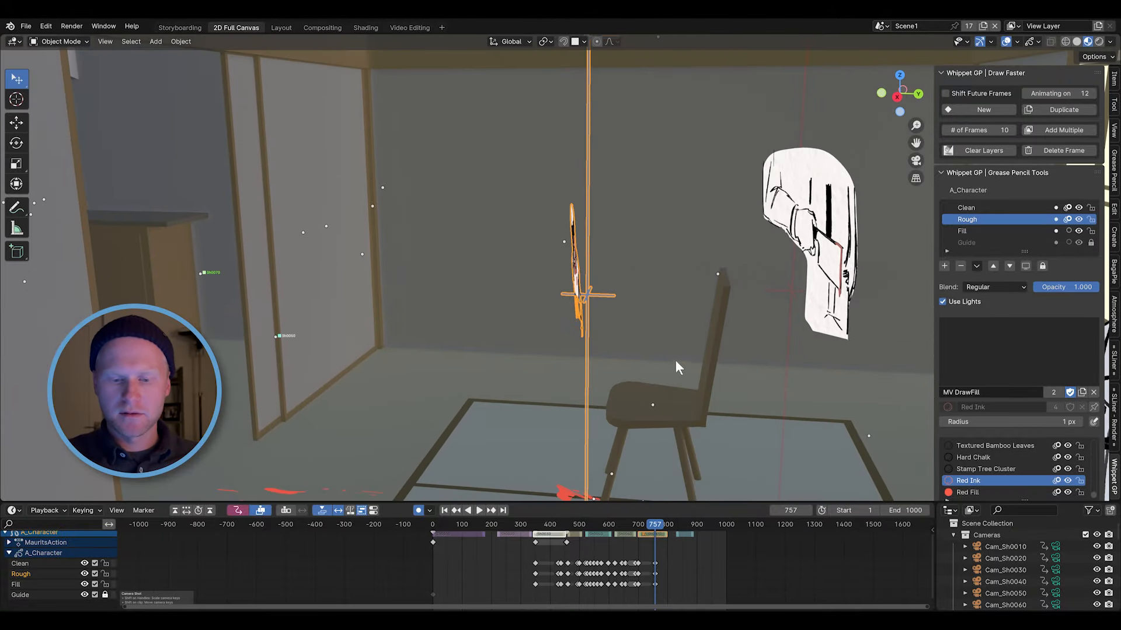
middle_click_drag(689, 406, 648, 407)
key("g")
key("y")
right_click(414, 460)
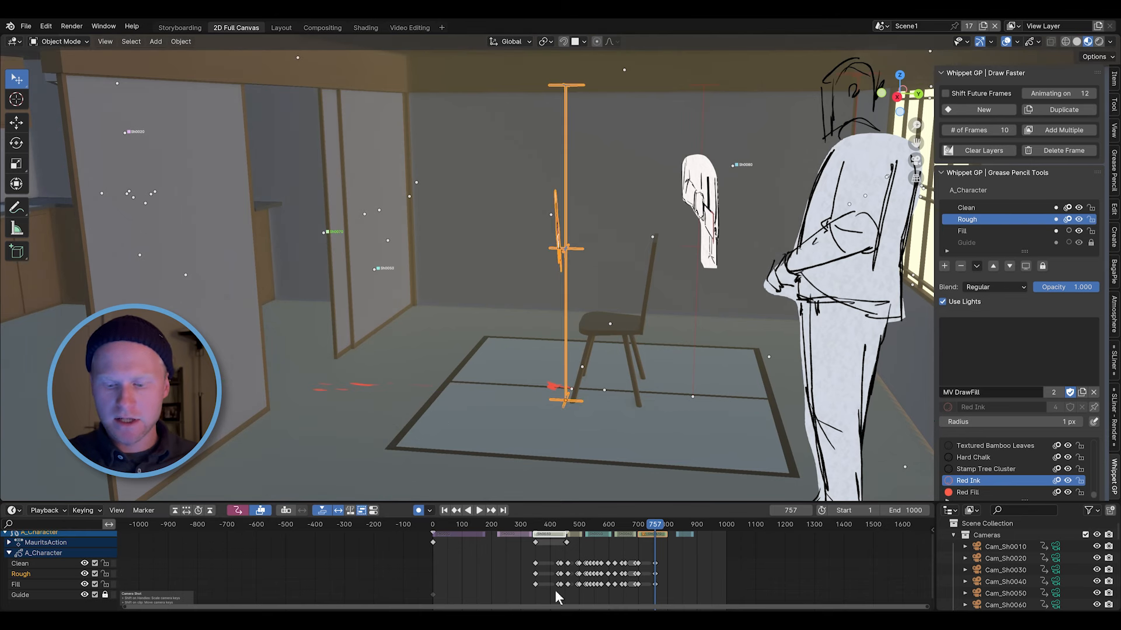